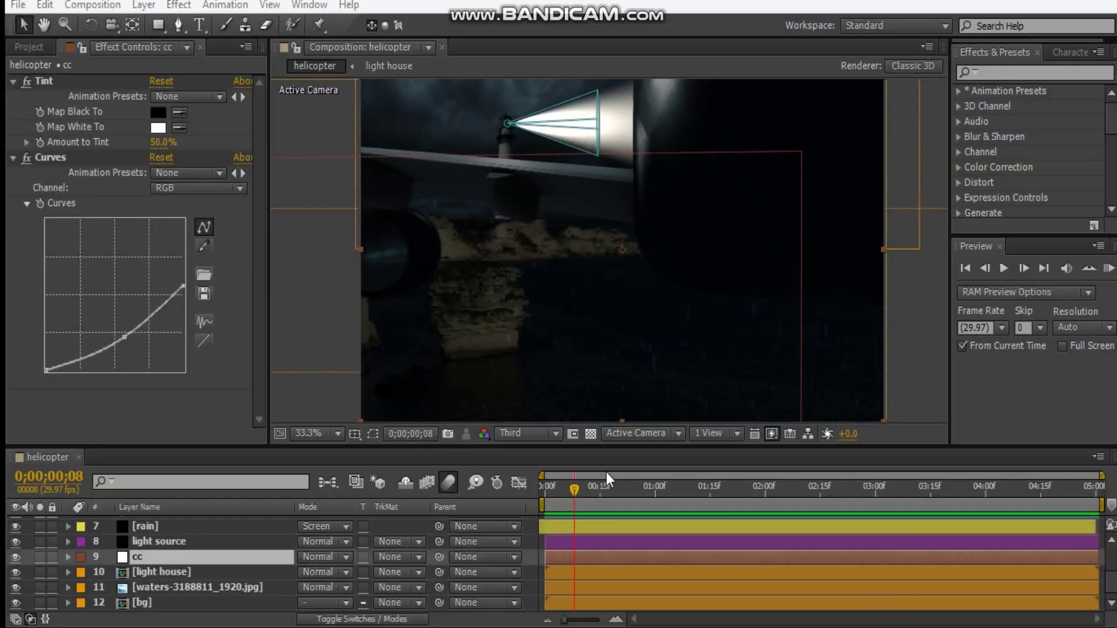
Scrub through the helicopter composition's timeline to preview the plane and lighthouse animation
left_click_drag(574, 491, 919, 491)
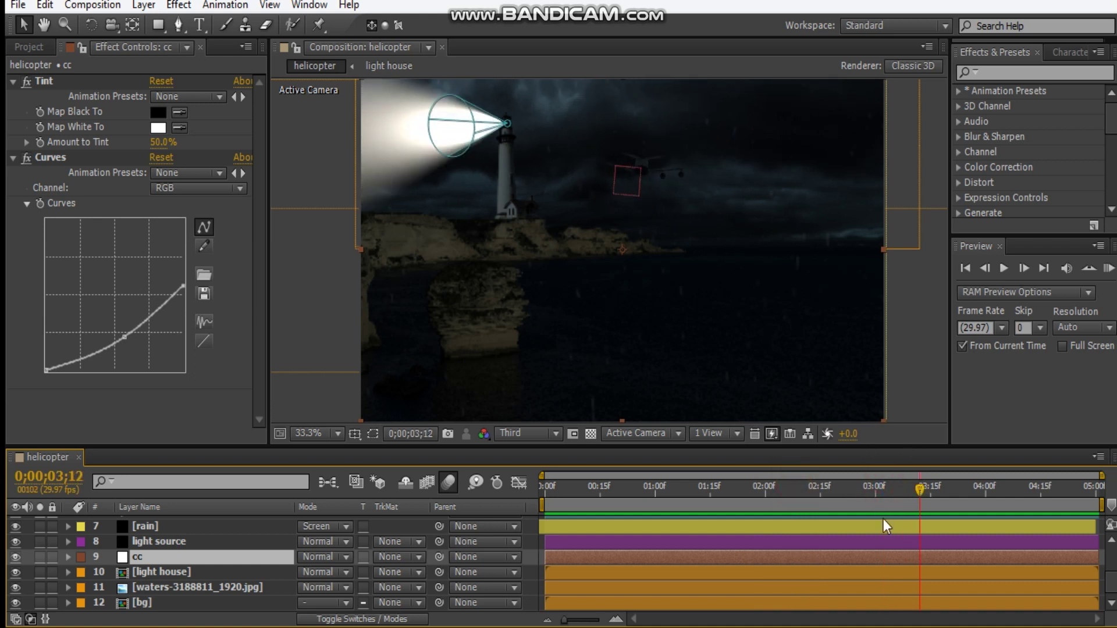
left_click_drag(922, 487, 783, 489)
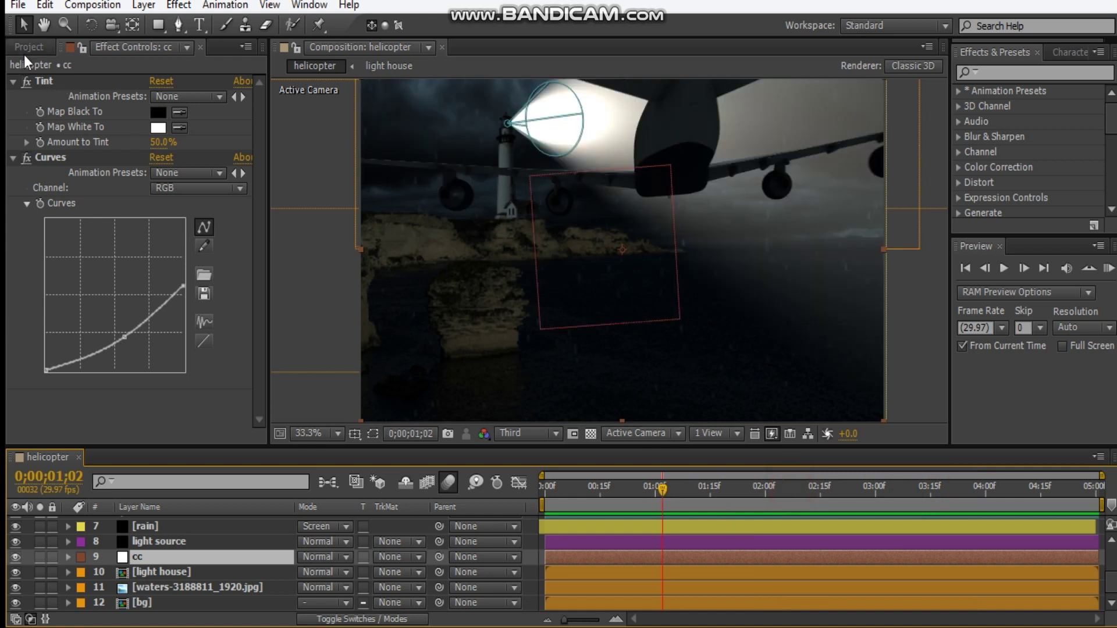
Start a new composition with a width of 1920 px and a height of 1080 px
left_click(27, 49)
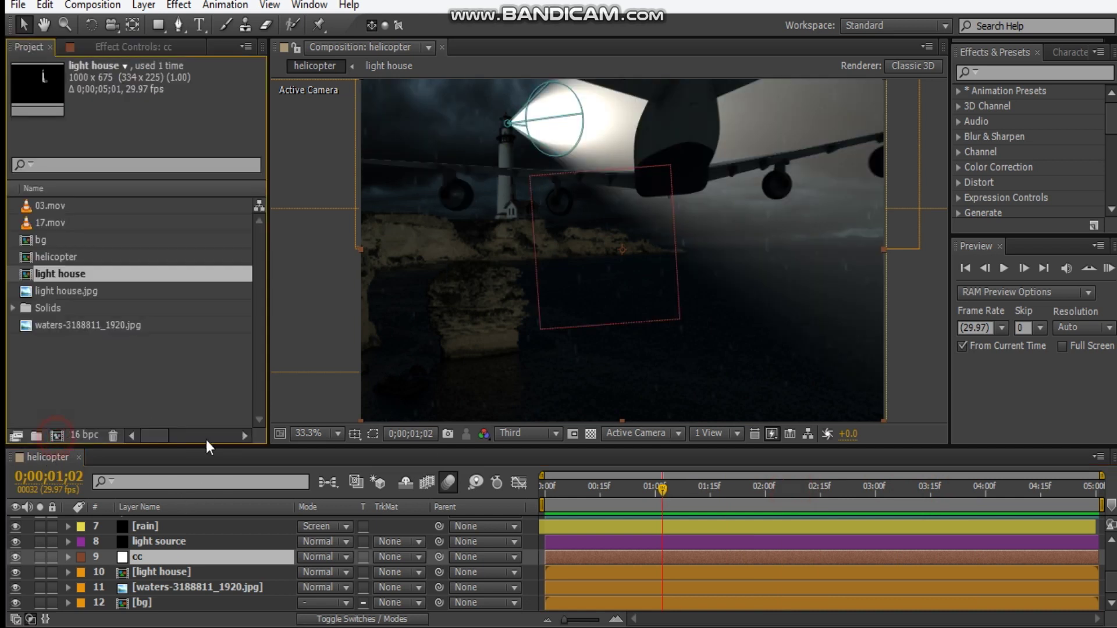
double_click(239, 230)
type("1920")
key("Tab")
type("10880")
key("BackSpace")
key("BackSpace")
type("0")
Name the new composition "plane scene", set its duration to 0;00;05;00 and create it
double_click(330, 149)
left_click(331, 150)
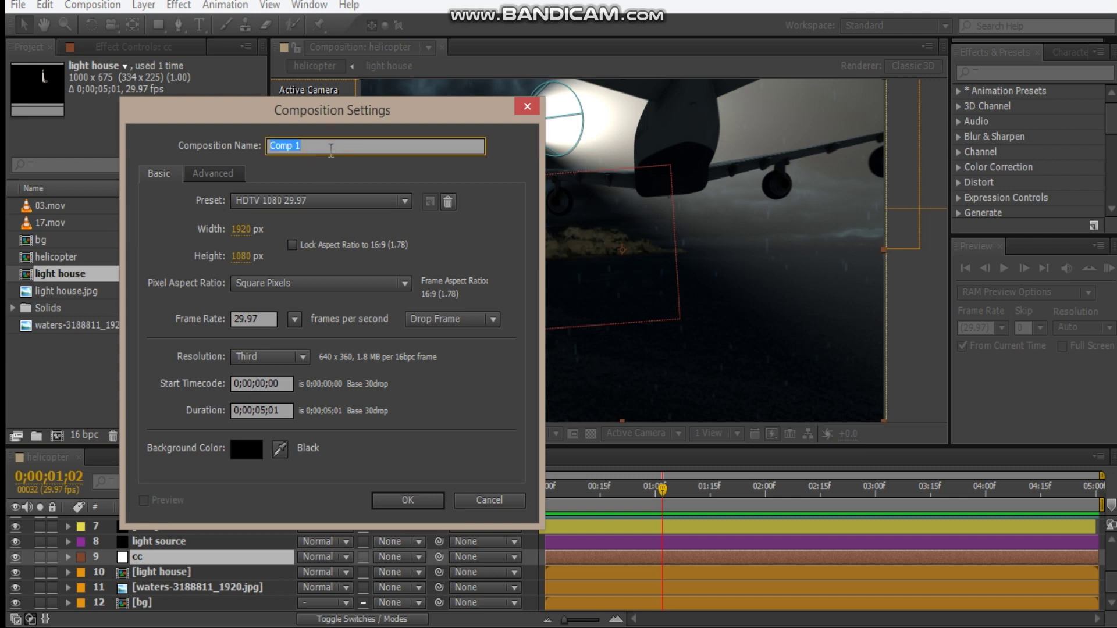
type("p")
left_click(288, 412)
left_click(282, 411)
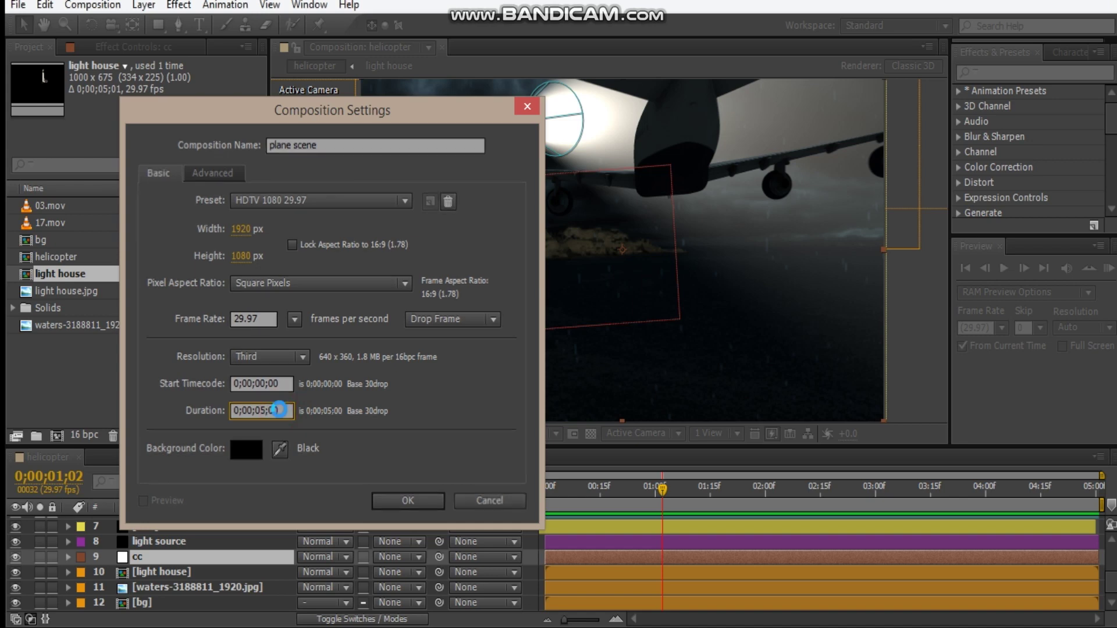
key("Return")
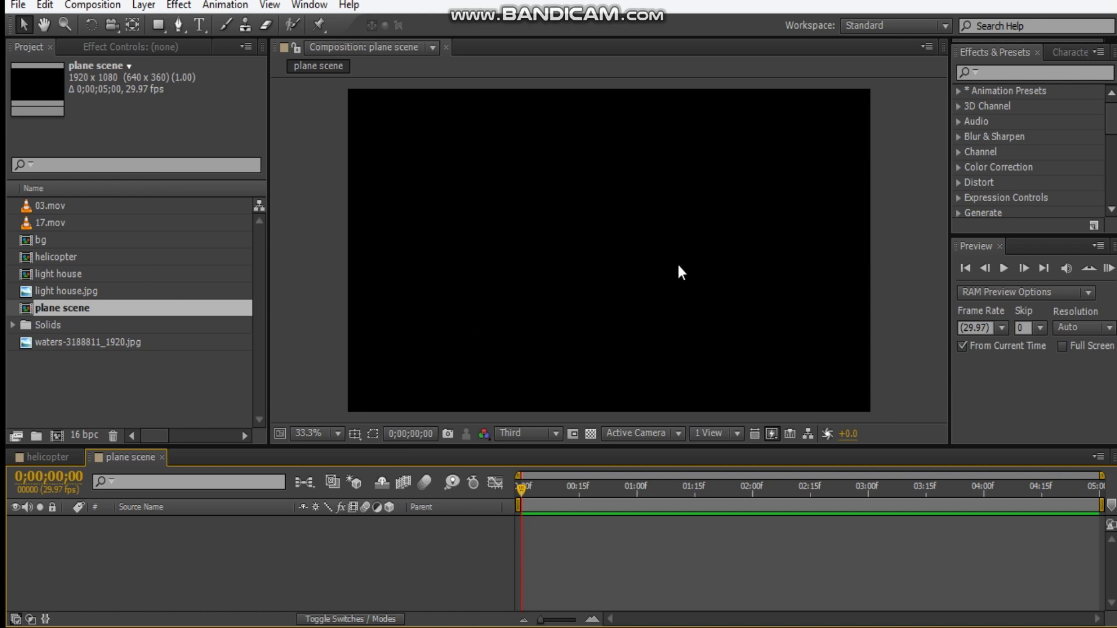
Add waters-3188811_1920.jpg to the plane scene composition, enlarge it beyond the frame and shift it left so the open sea dominates
left_click(65, 342)
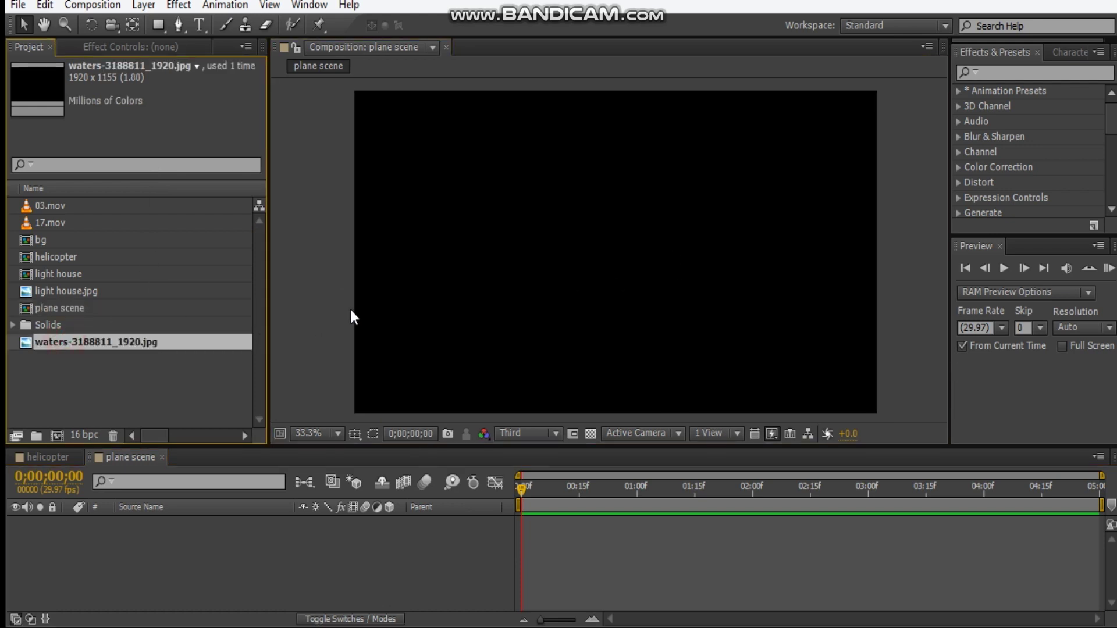
left_click_drag(298, 543, 175, 580)
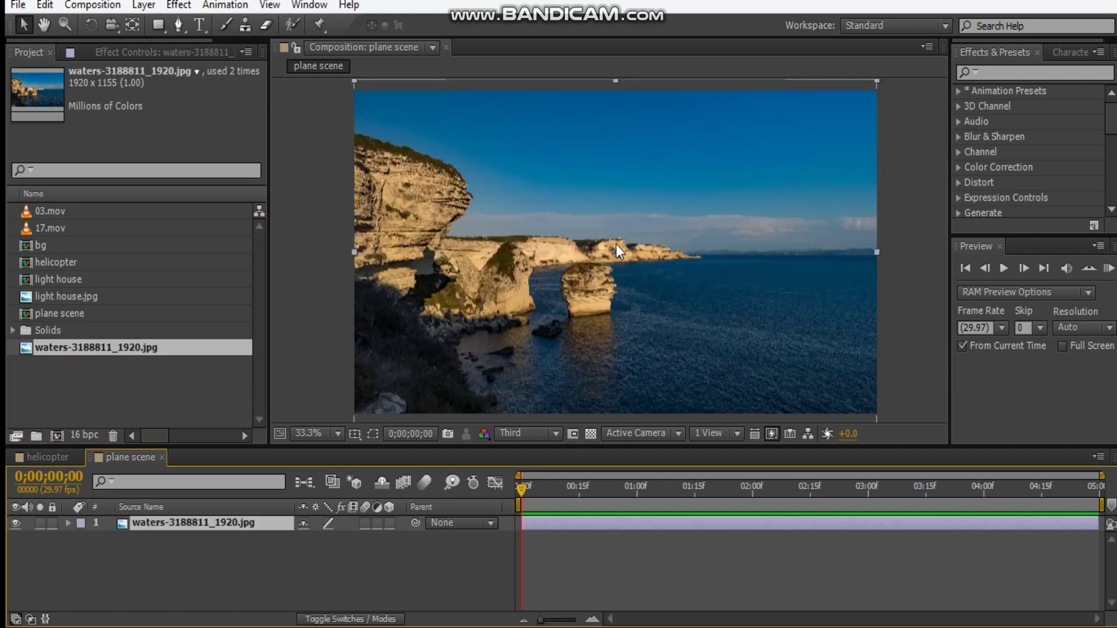
scroll(597, 243, "down", 2)
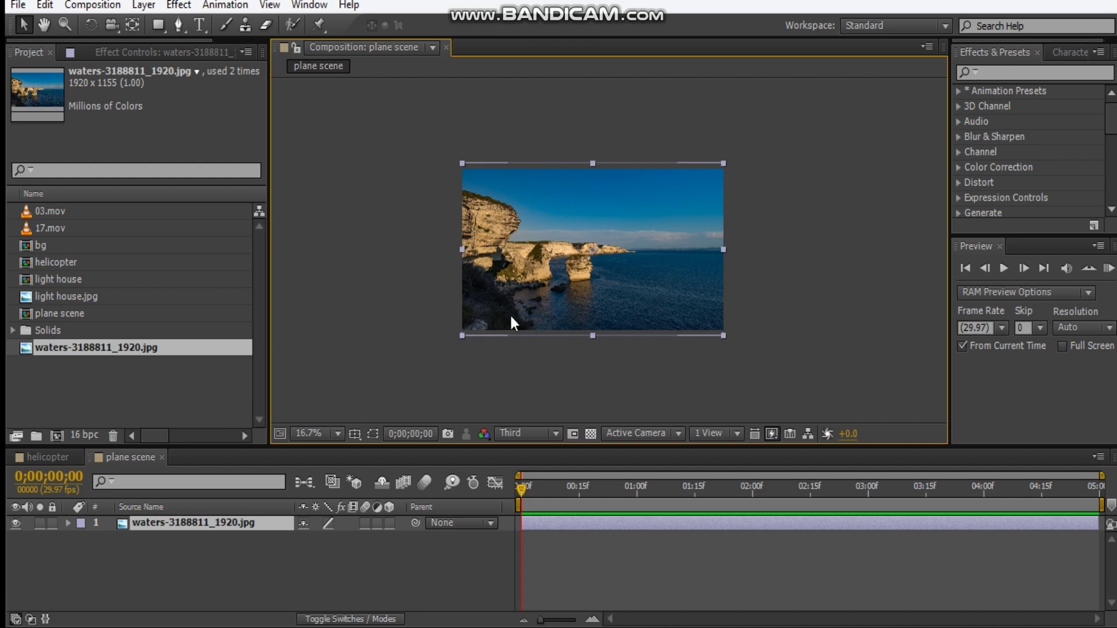
left_click_drag(724, 338, 781, 372)
left_click_drag(741, 309, 704, 303)
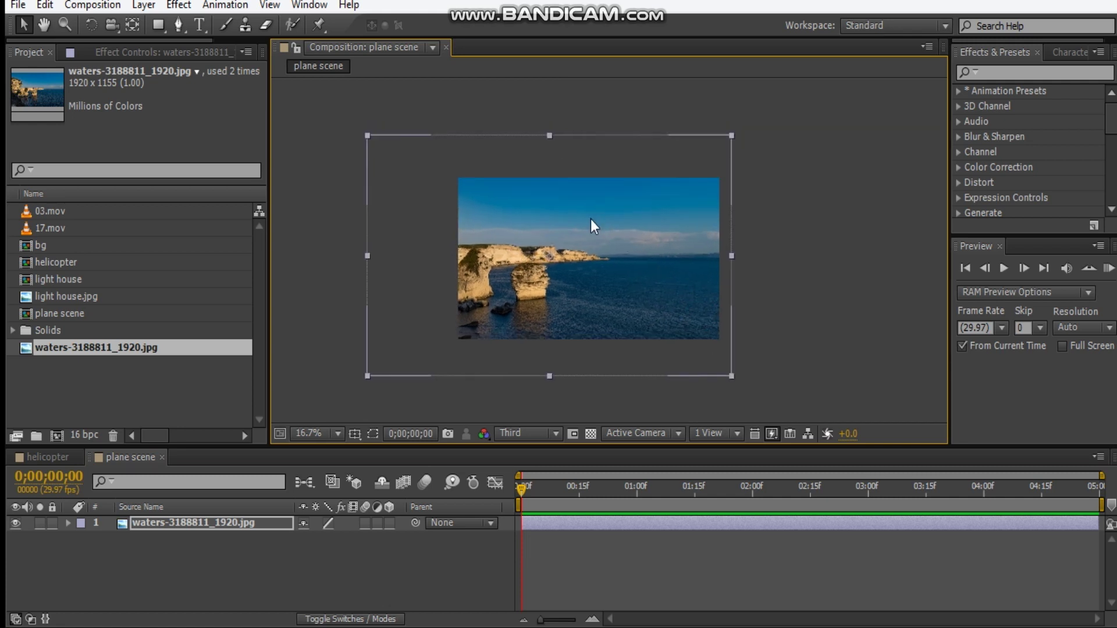
scroll(591, 222, "up", 2)
left_click_drag(571, 244, 588, 228)
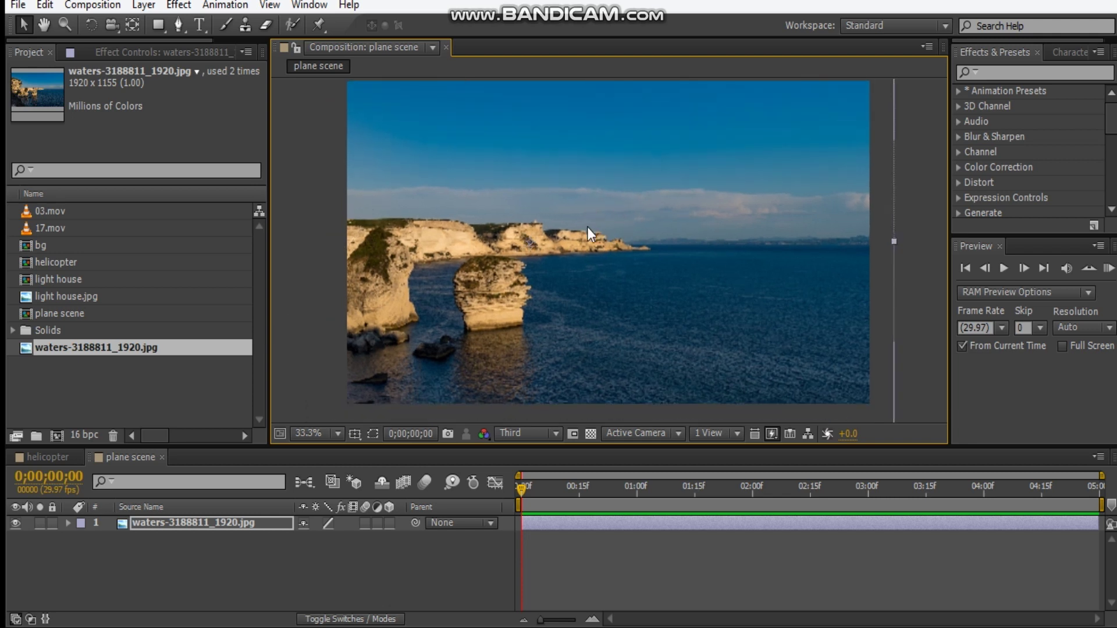
Start a Pen mask on the waters-3188811_1920.jpg layer, tracing the distant horizon inward from the image's right edge
left_click(169, 526)
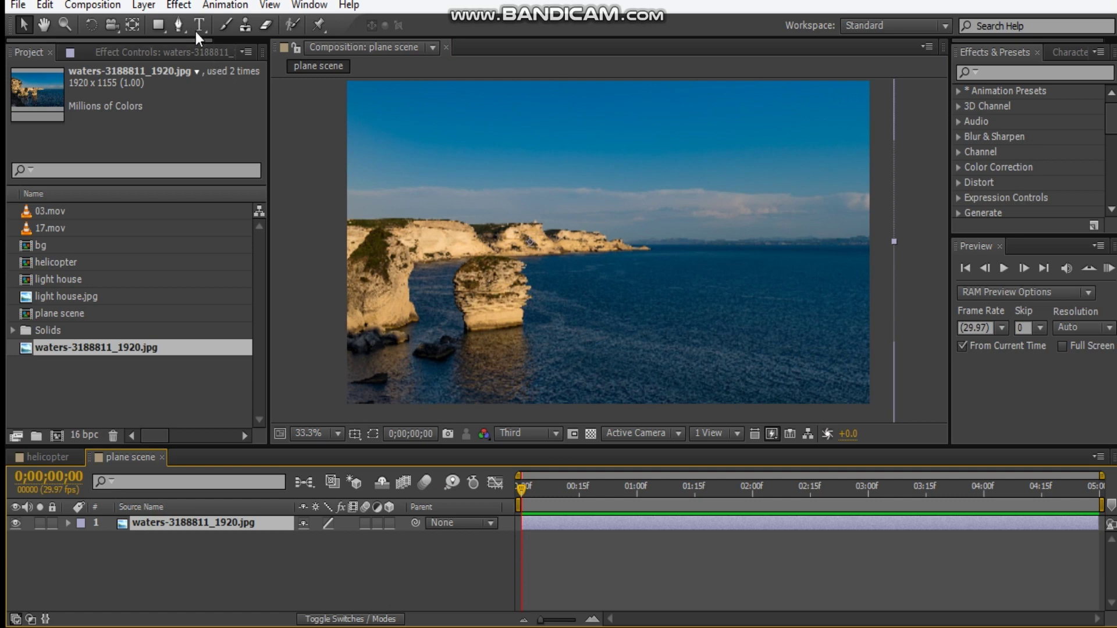
key("g")
scroll(727, 230, "up", 4)
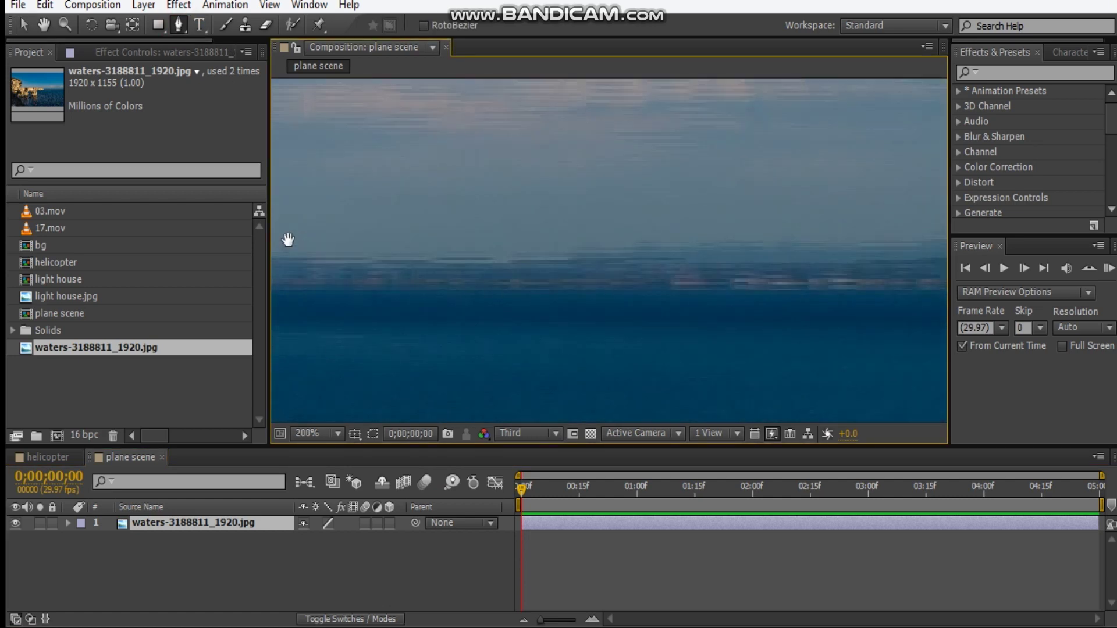
scroll(388, 233, "down", 4)
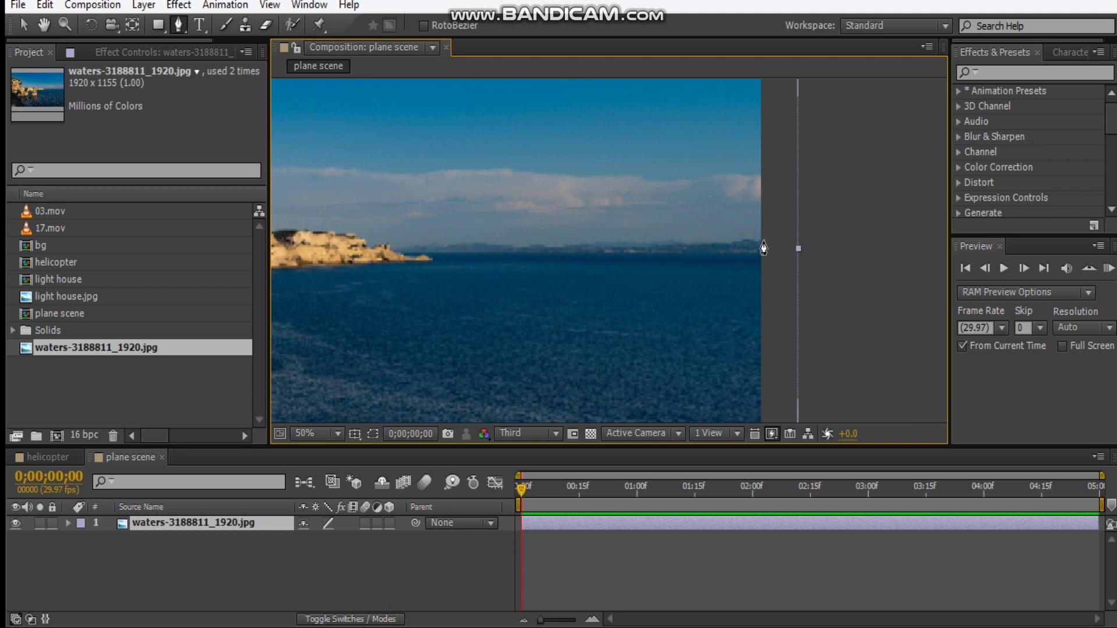
scroll(757, 242, "up", 3)
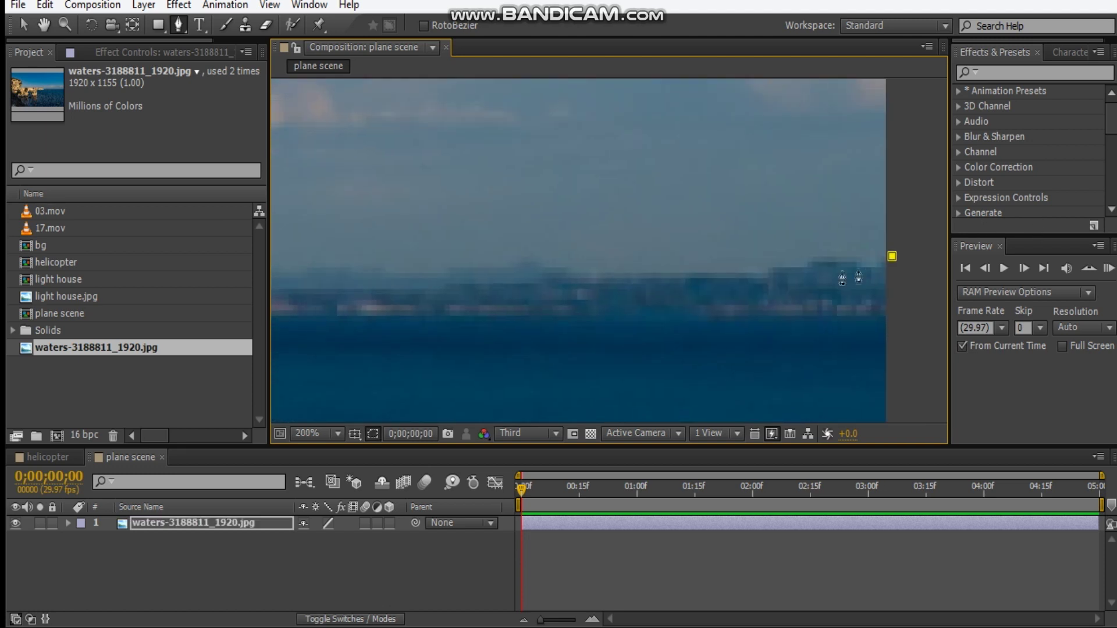
left_click_drag(856, 257, 832, 254)
left_click(760, 269)
left_click(708, 269)
left_click(628, 268)
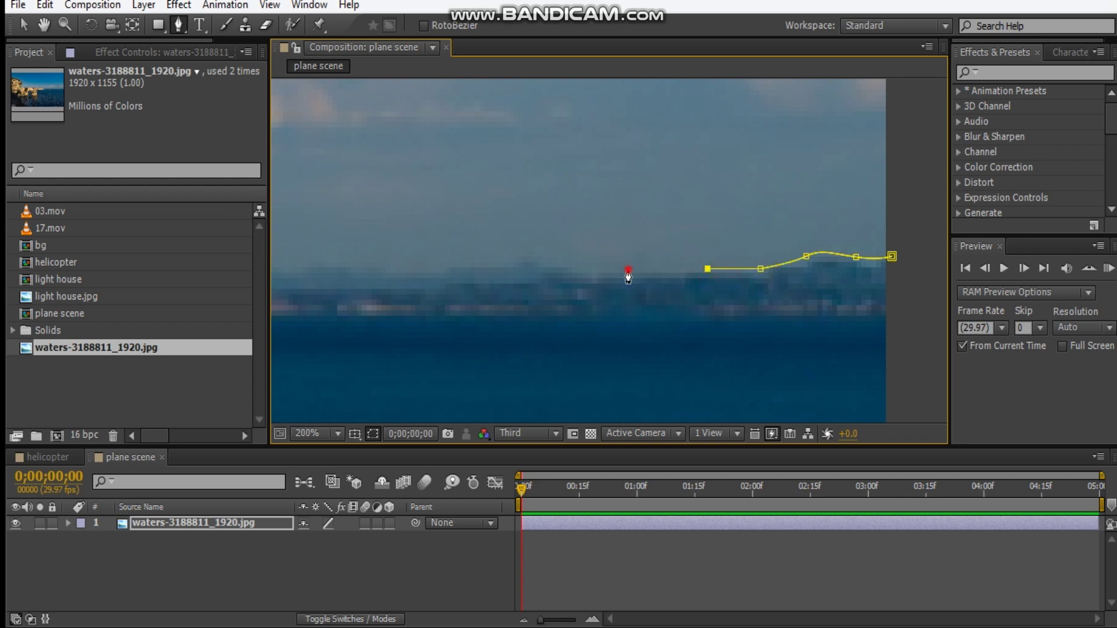
left_click(575, 273)
left_click(556, 263)
left_click(533, 257)
left_click(510, 262)
Continue the mask path leftward along the remaining horizon and the upper outline of the cliffs
left_click_drag(436, 262, 761, 257)
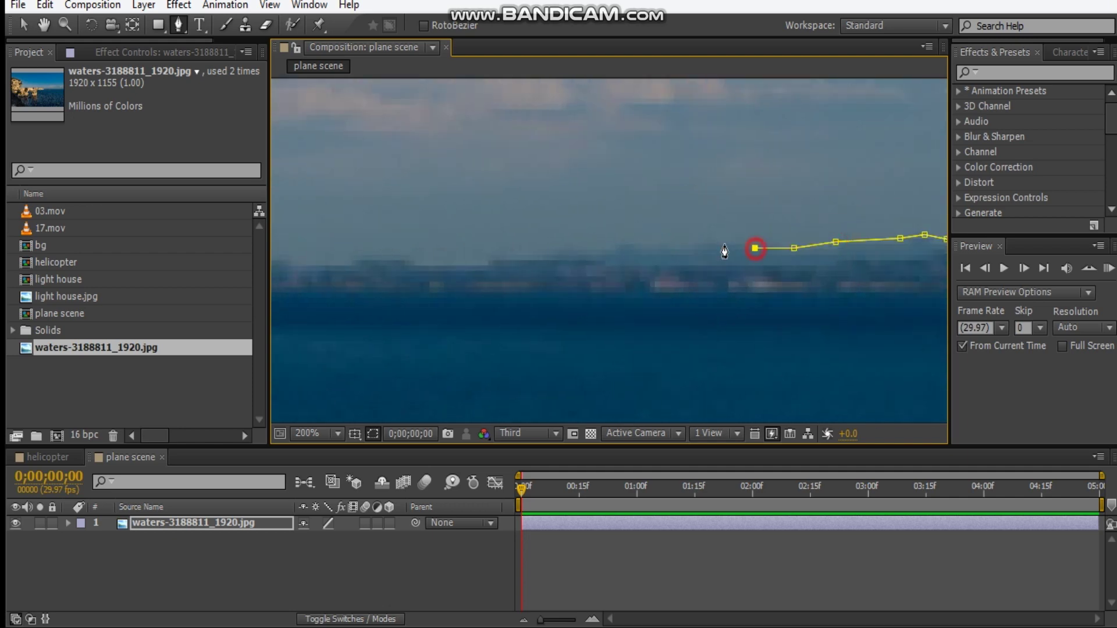
left_click_drag(862, 262, 1001, 264)
left_click(800, 254)
left_click(646, 247)
left_click(583, 252)
left_click_drag(553, 268, 873, 260)
left_click(756, 260)
left_click(670, 244)
left_click(882, 213)
left_click(431, 207)
Close the mask around the cliffs and sea to cut out the sky, fit the composition in view and hide the mask outline
scroll(494, 233, "down", 4)
left_click(424, 270)
left_click(437, 329)
left_click(535, 371)
left_click(673, 387)
left_click(871, 383)
left_click(911, 258)
left_click_drag(855, 202, 702, 243)
scroll(702, 243, "up", 2)
left_click(678, 234)
scroll(679, 236, "down", 2)
left_click(317, 434)
left_click(327, 115)
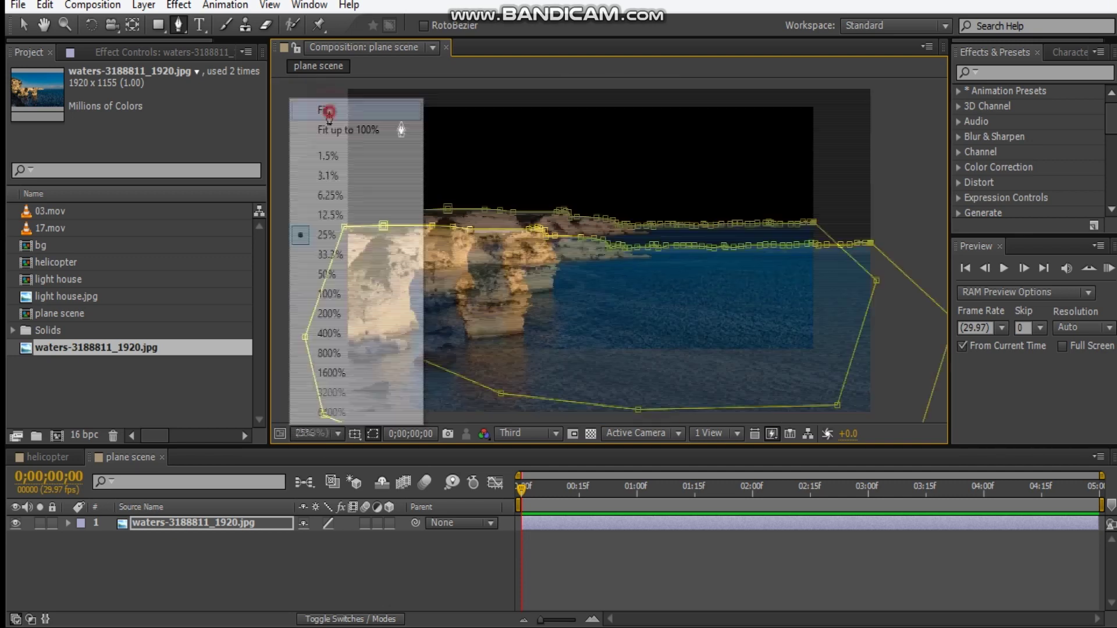
left_click(372, 433)
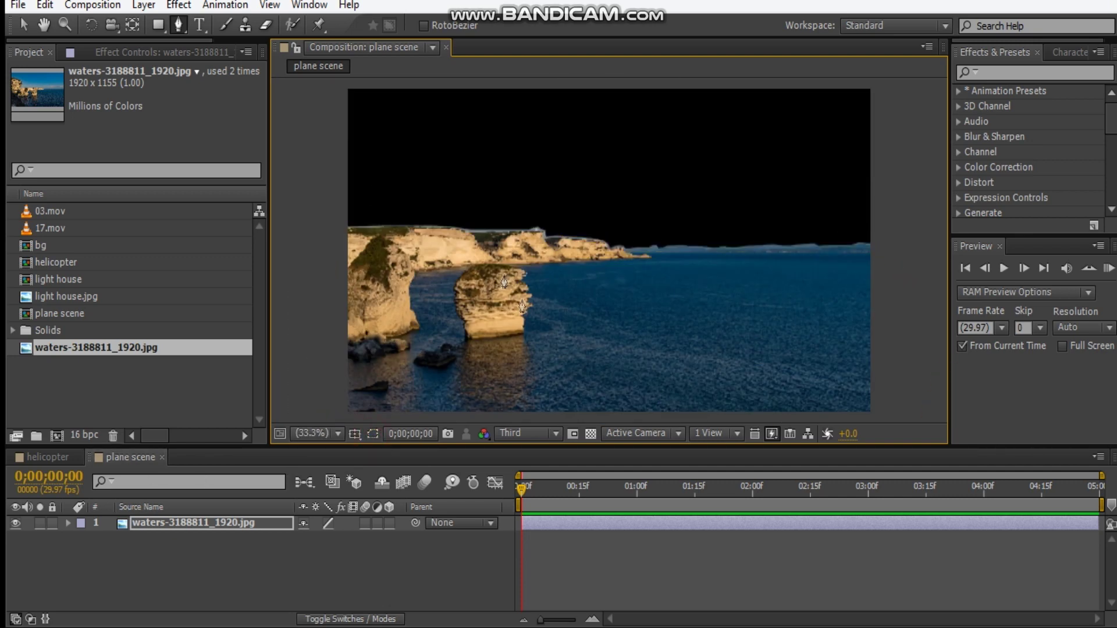
Set the Mask Feather of the waters-3188811_1920.jpg layer's mask to 2 pixels and collapse the layer's properties
key("f")
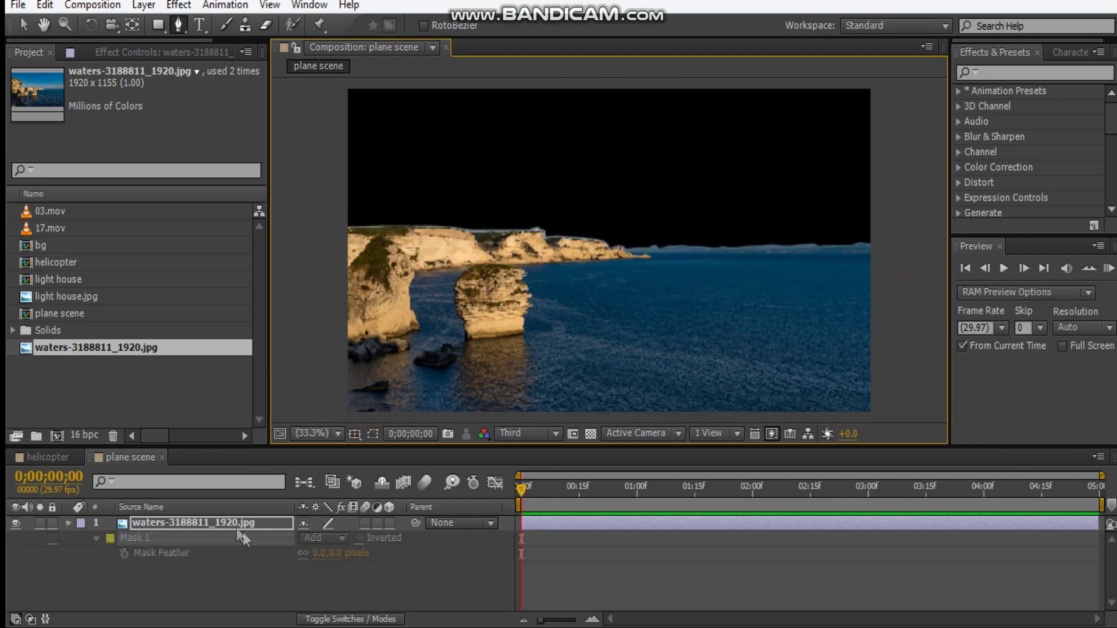
left_click(333, 553)
type("2")
key("Return")
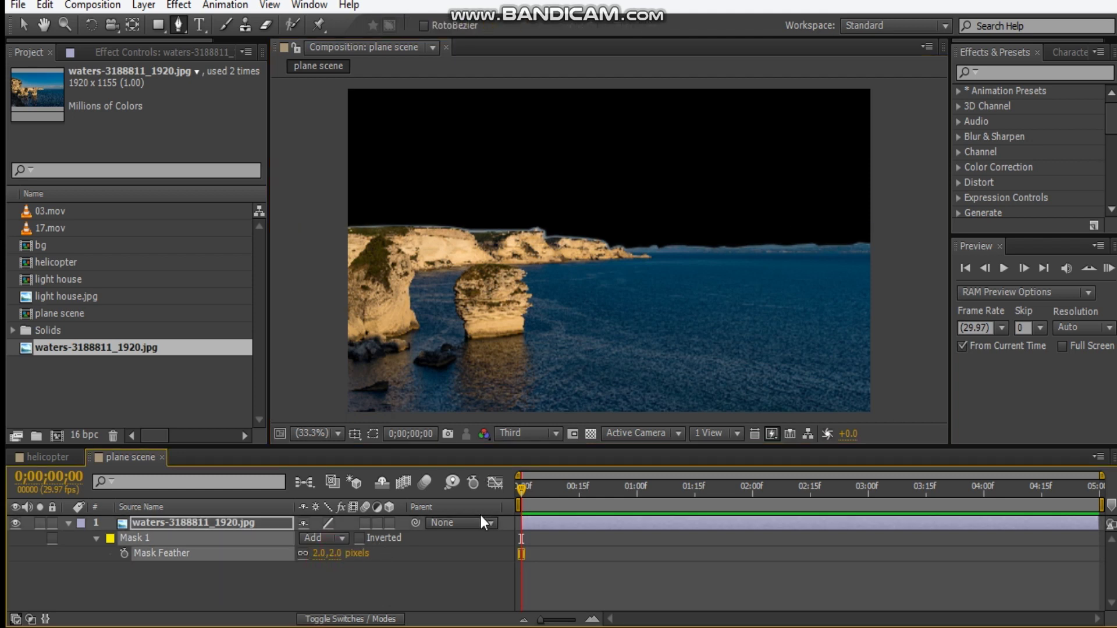
left_click(182, 576)
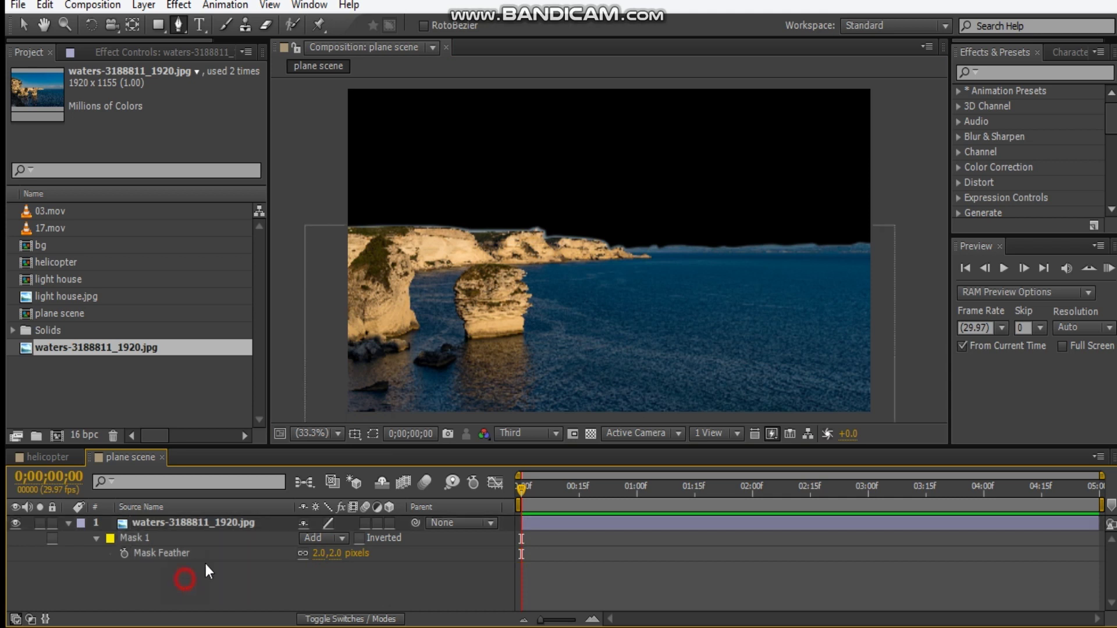
left_click(68, 523)
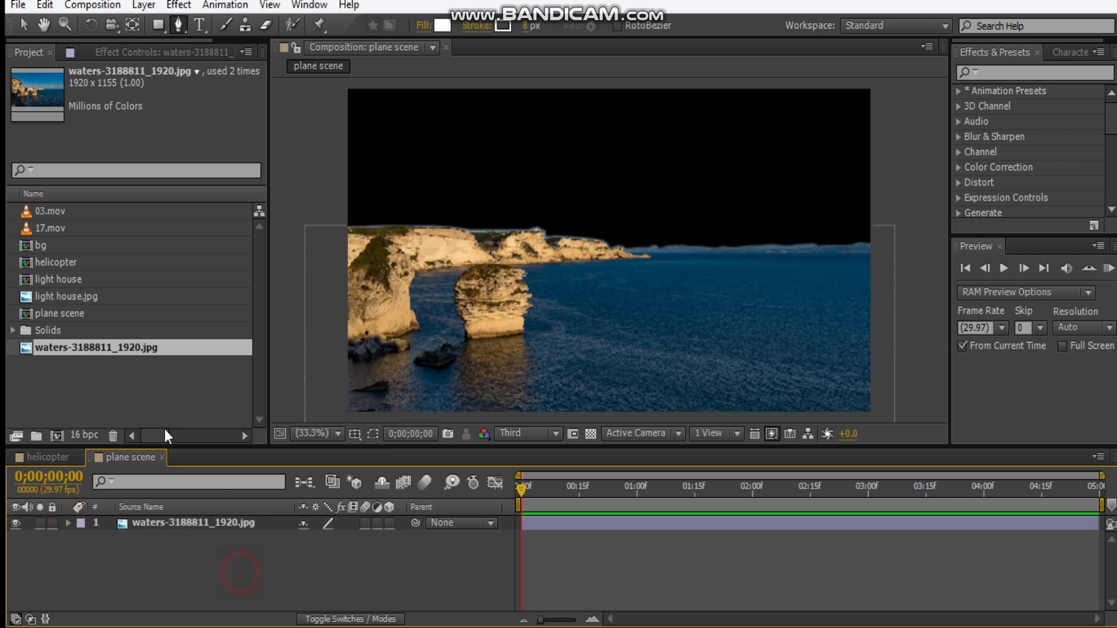
Add the 03.mov cloud footage to the composition beneath the waters-3188811_1920.jpg layer
left_click(52, 211)
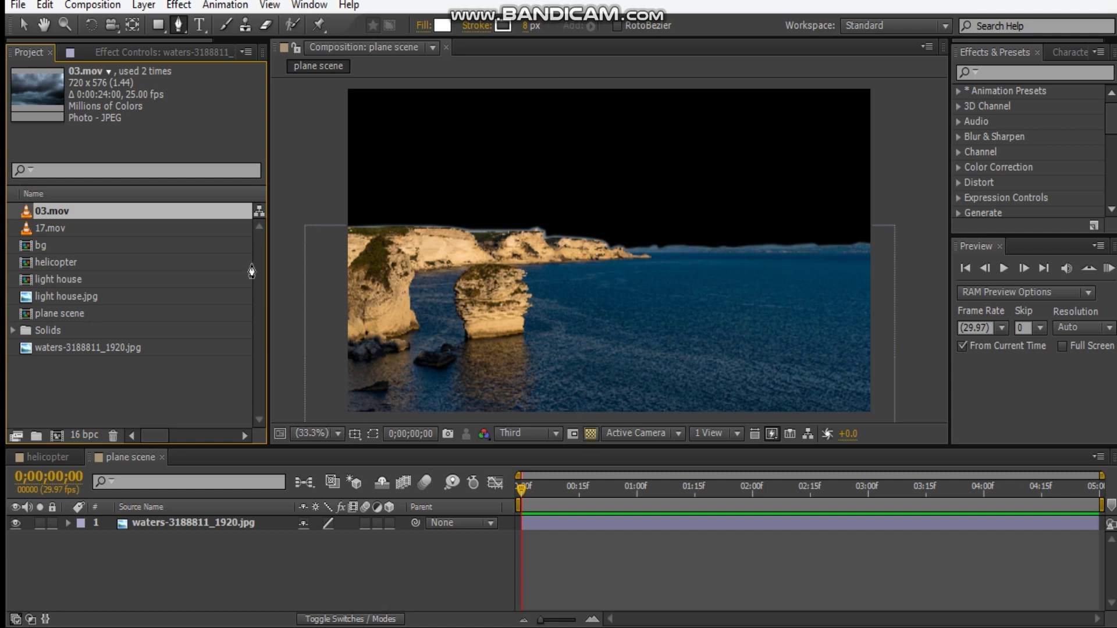
left_click_drag(55, 213, 191, 613)
left_click_drag(121, 225, 159, 575)
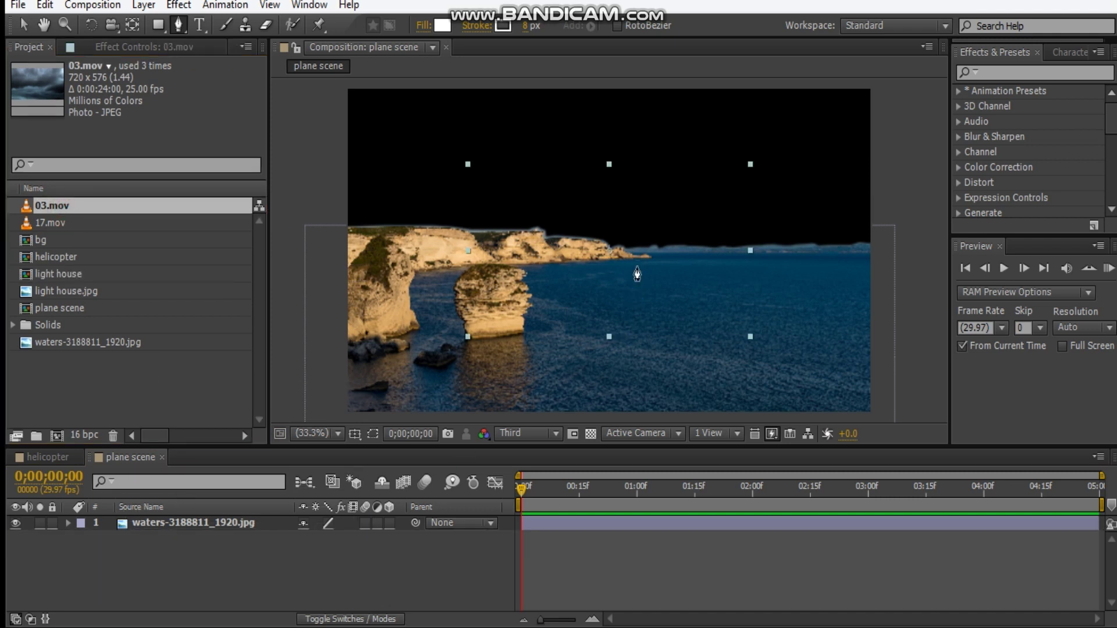
Enlarge the 03.mov layer slightly and move it to cover the left part of the sky above the cliffs
key("comma")
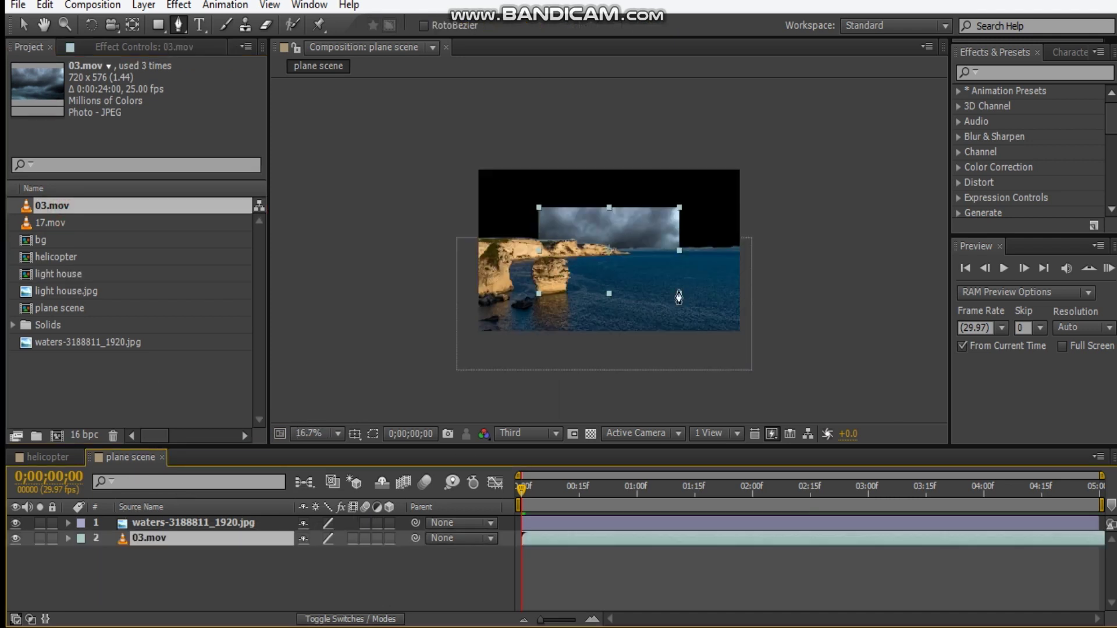
key("v")
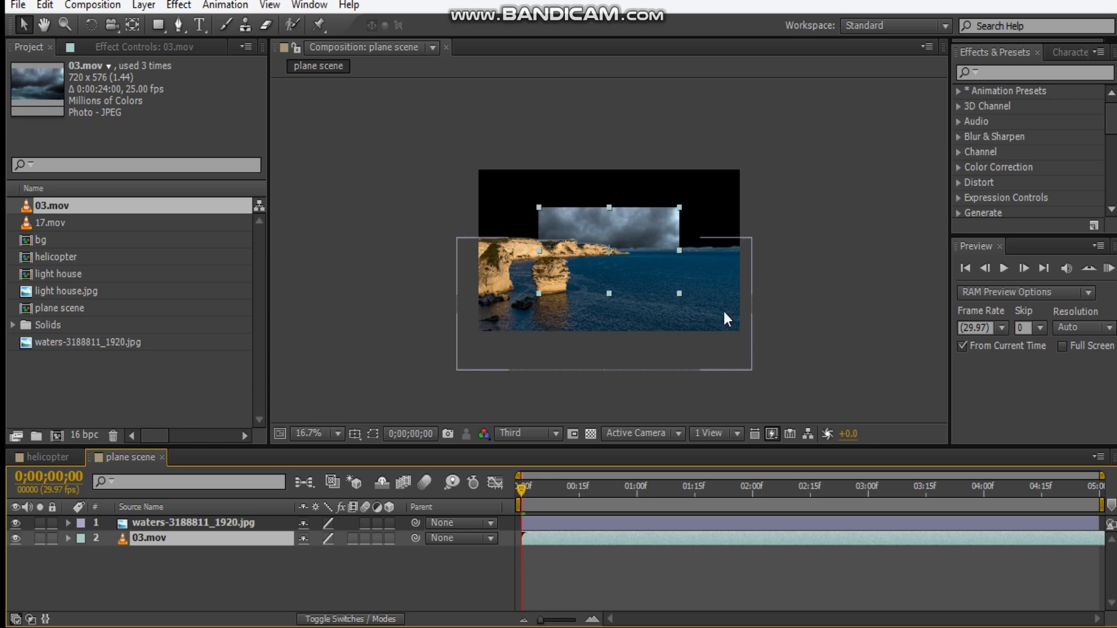
left_click_drag(679, 294, 635, 270)
key("period")
key("comma")
left_click_drag(560, 239, 570, 226)
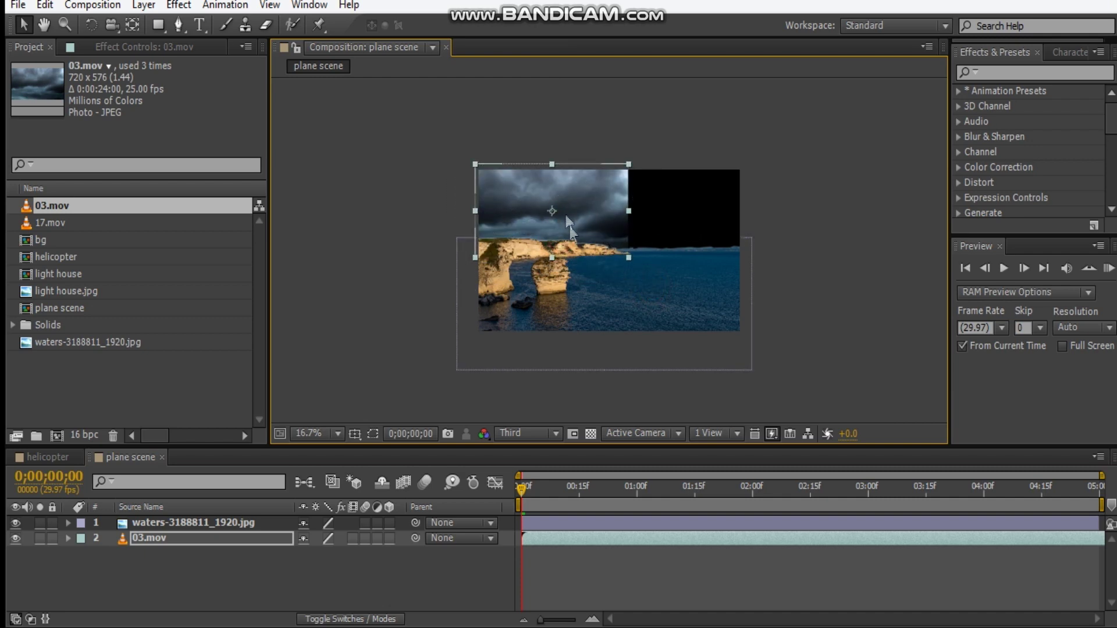
key("period")
mouse_move(480, 198)
left_mouse_down()
mouse_move(490, 193)
mouse_move(479, 187)
left_mouse_up()
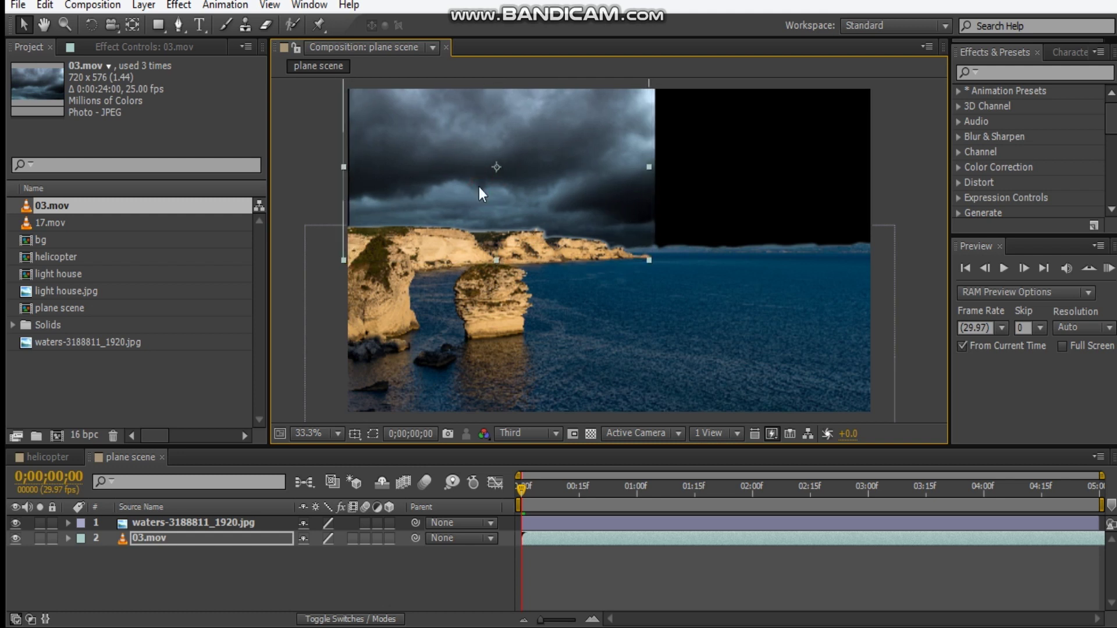
key("comma")
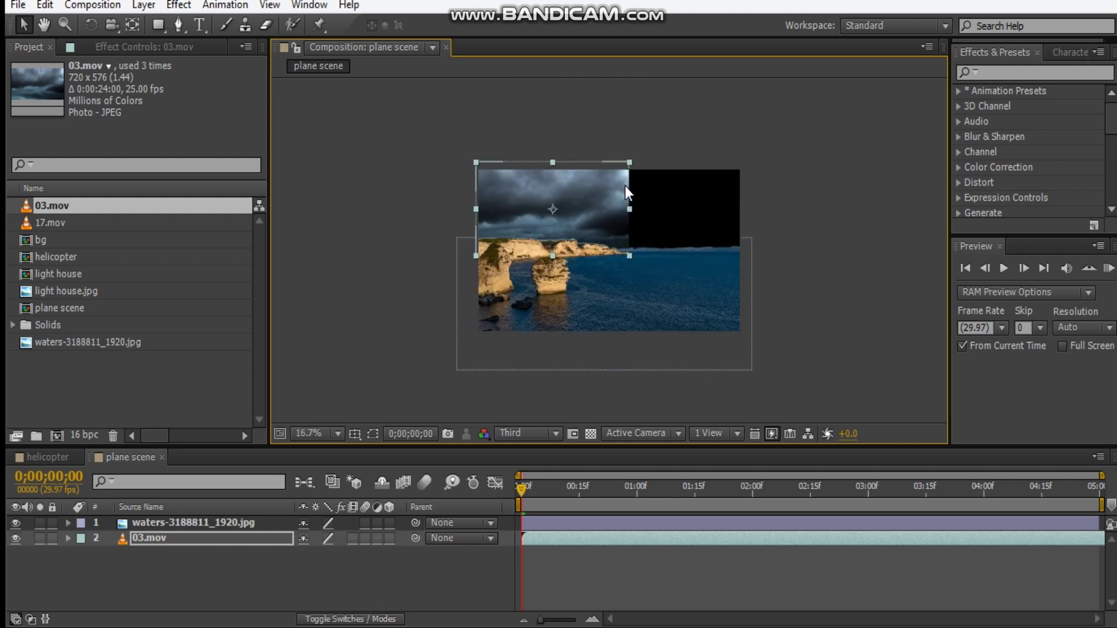
Duplicate the 03.mov layer and move the copy right to fill the rest of the sky, slightly overlapping the original
left_click(193, 540)
key("ctrl+d")
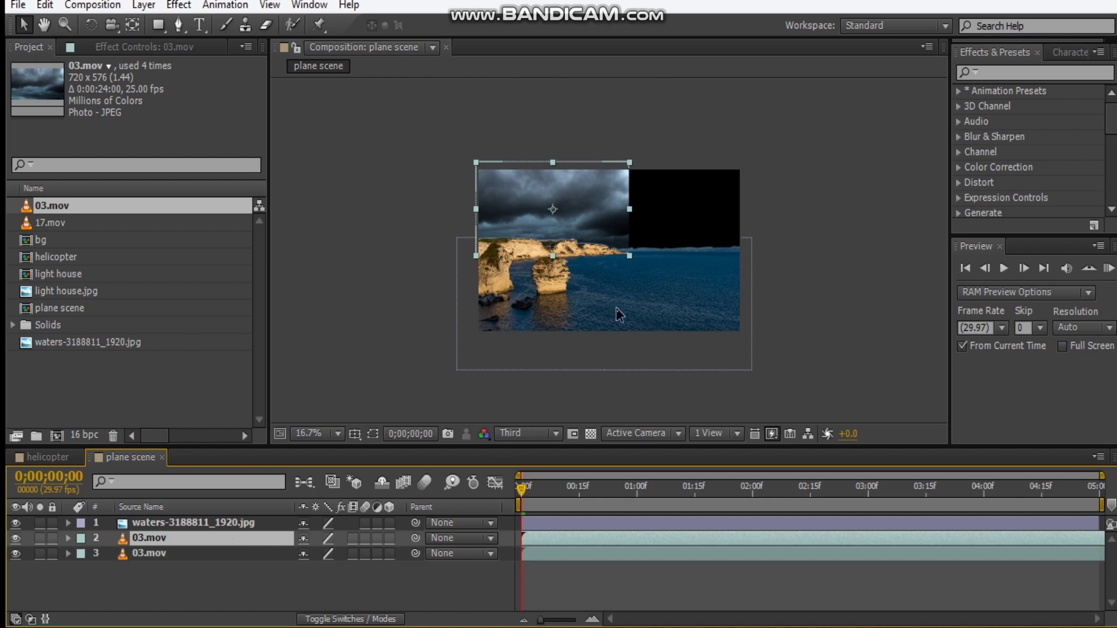
left_click_drag(588, 229, 737, 223)
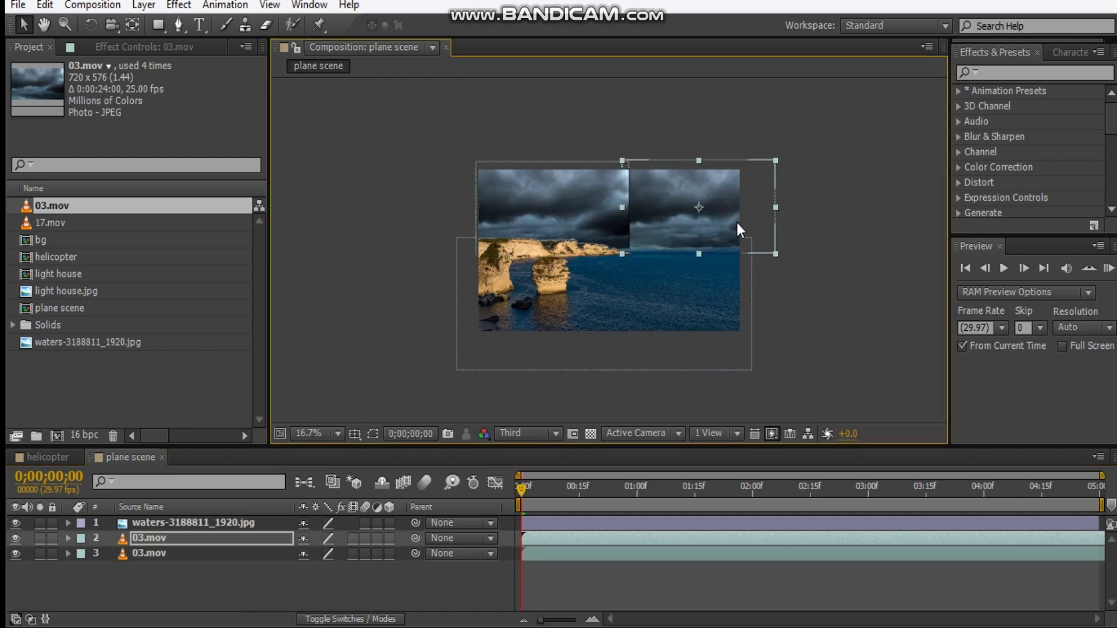
Solo the right-hand 03.mov layer and draw a narrow four-point Pen mask over its left edge
scroll(668, 222, "up", 2)
left_click_drag(651, 256, 607, 368)
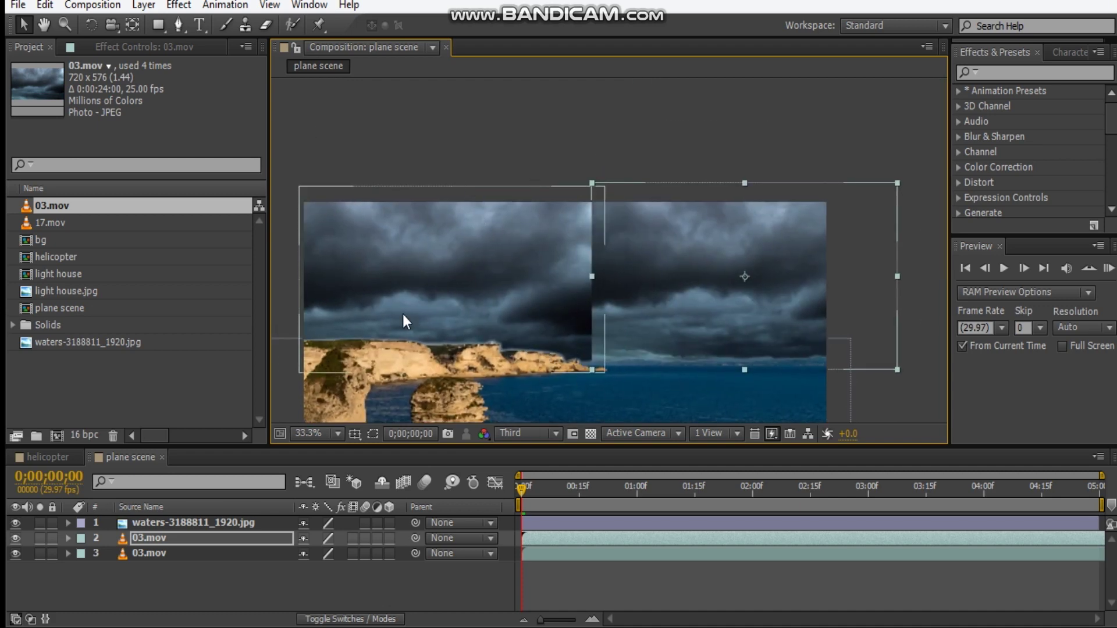
left_click(149, 542)
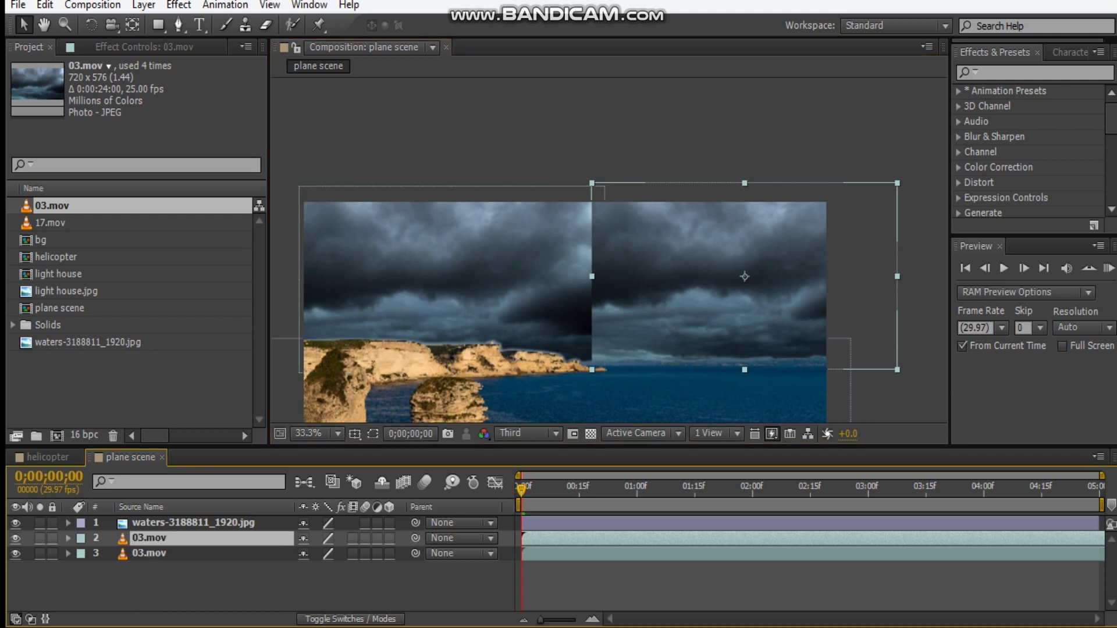
left_click(179, 24)
left_click(40, 538)
left_click(602, 173)
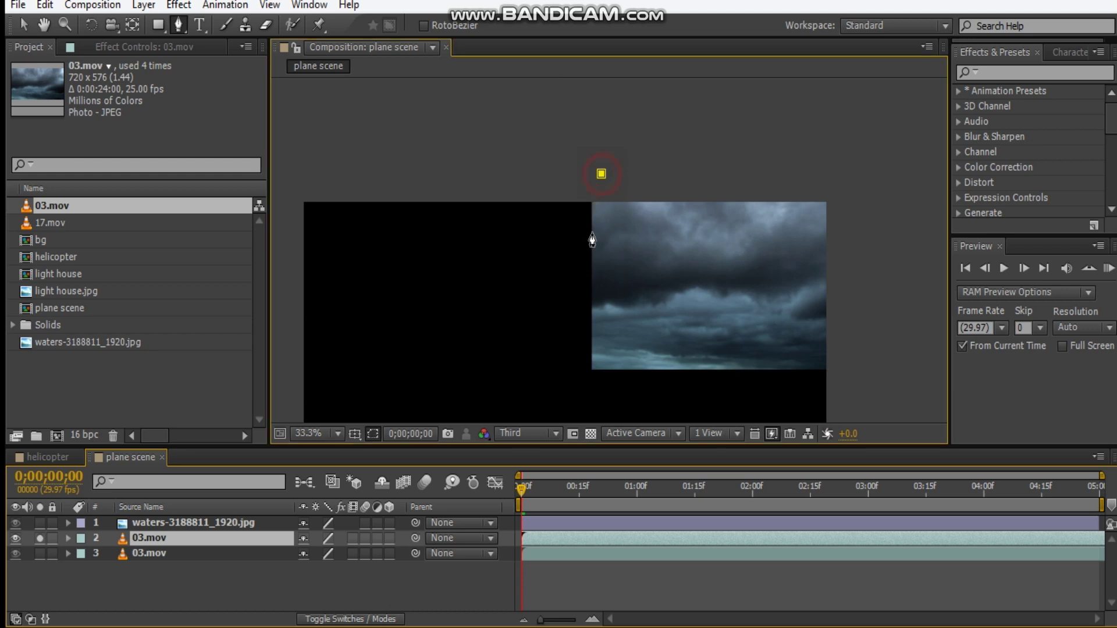
left_click(597, 374)
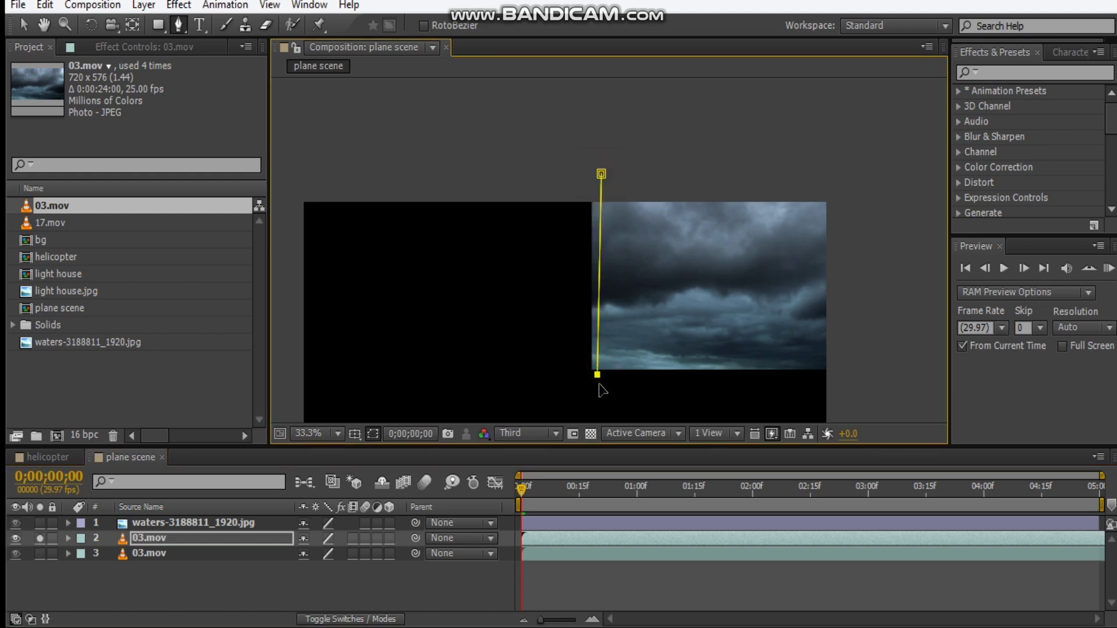
left_click(582, 385)
left_click(551, 218)
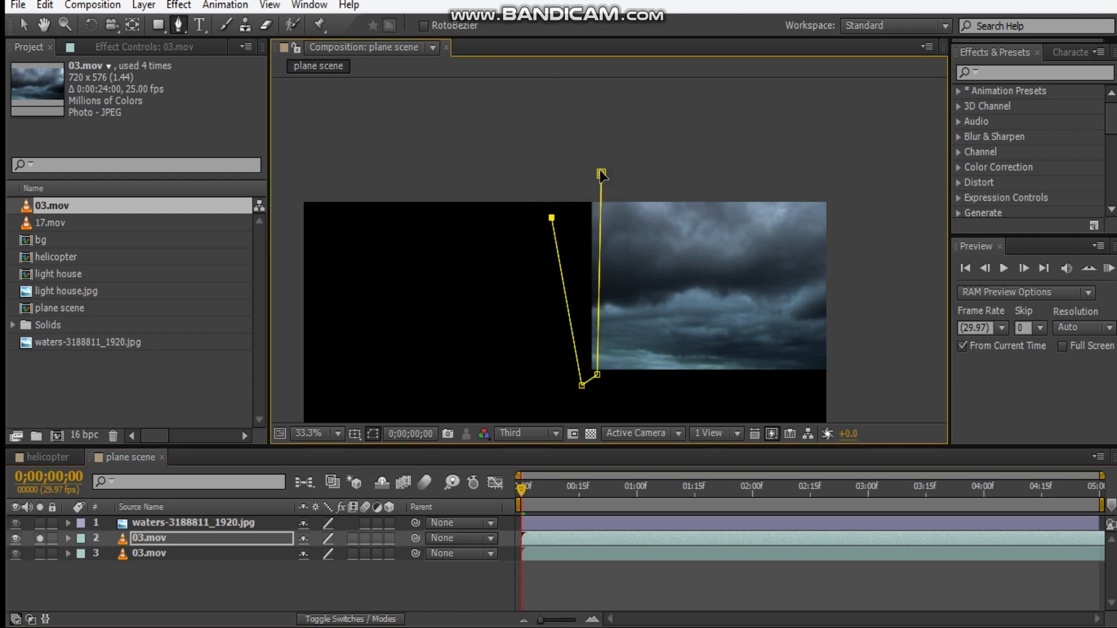
left_click(602, 173)
Set the right-hand 03.mov layer's mask to Subtract with a Mask Feather of 10 pixels, and unsolo the layer
key("m")
key("m")
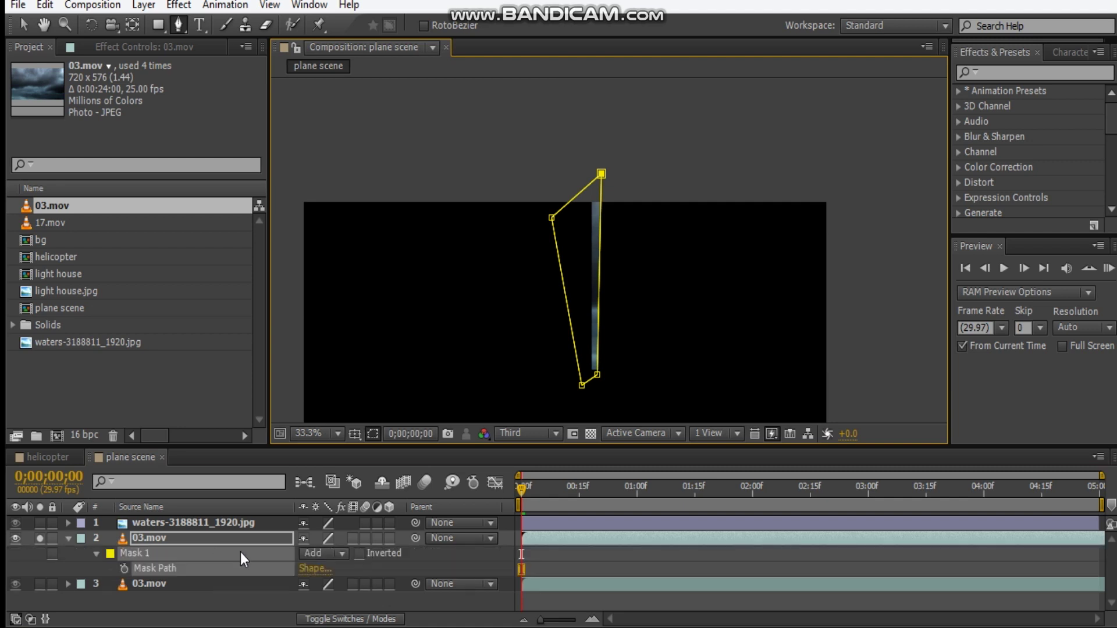
left_click(319, 554)
left_click(345, 456)
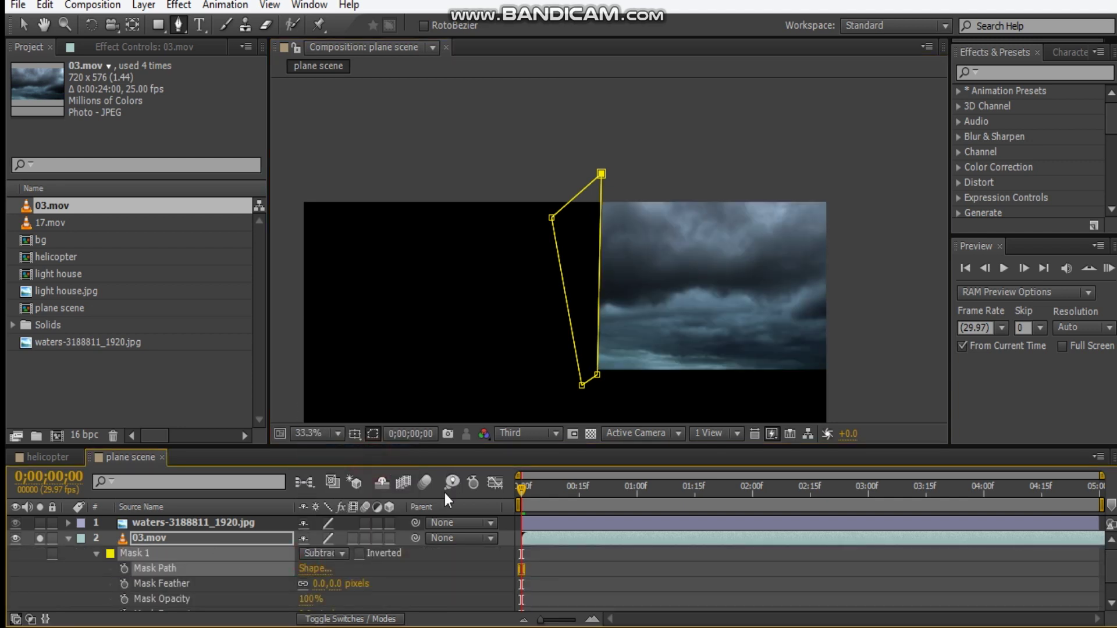
key("ctrl+d")
key("f")
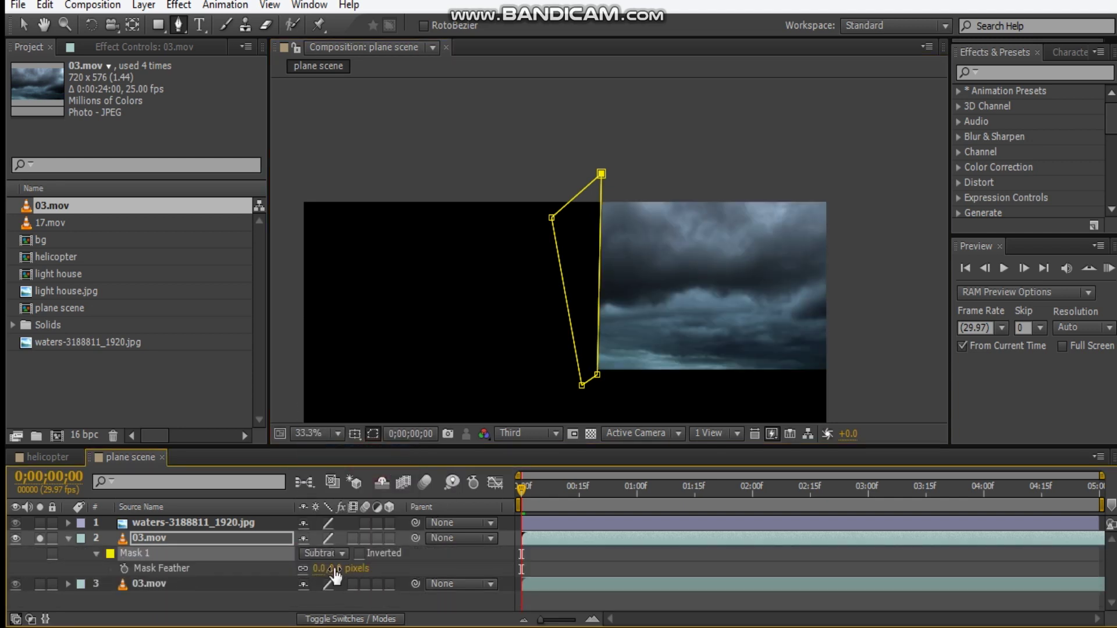
left_click_drag(332, 569, 340, 569)
left_click(373, 433)
mouse_move(340, 568)
left_mouse_down()
mouse_move(351, 576)
mouse_move(332, 575)
left_mouse_up()
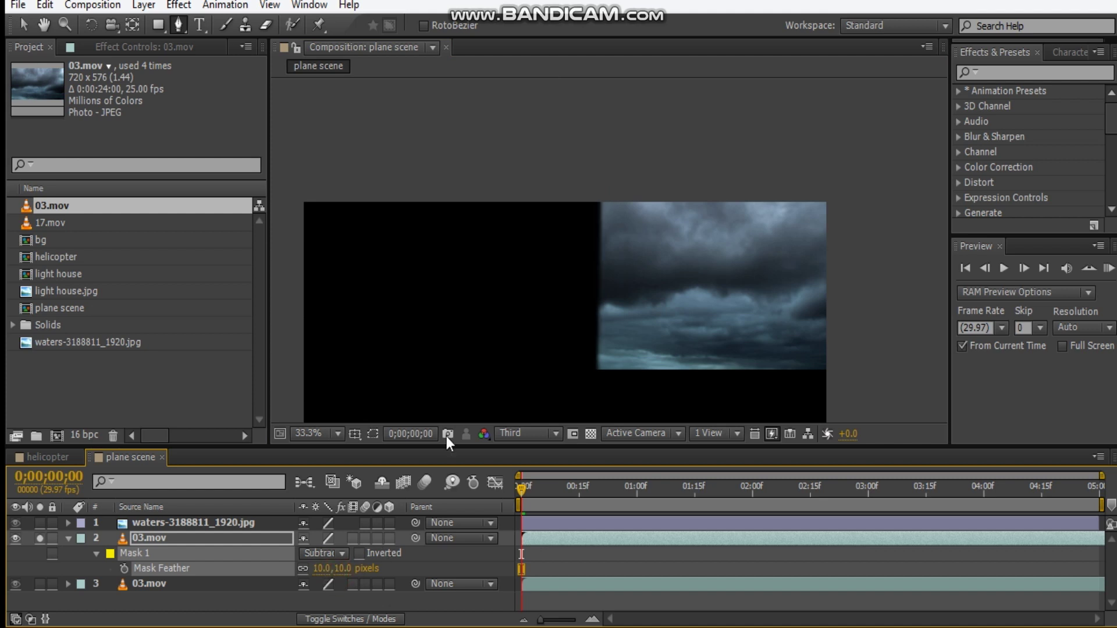
left_click(40, 538)
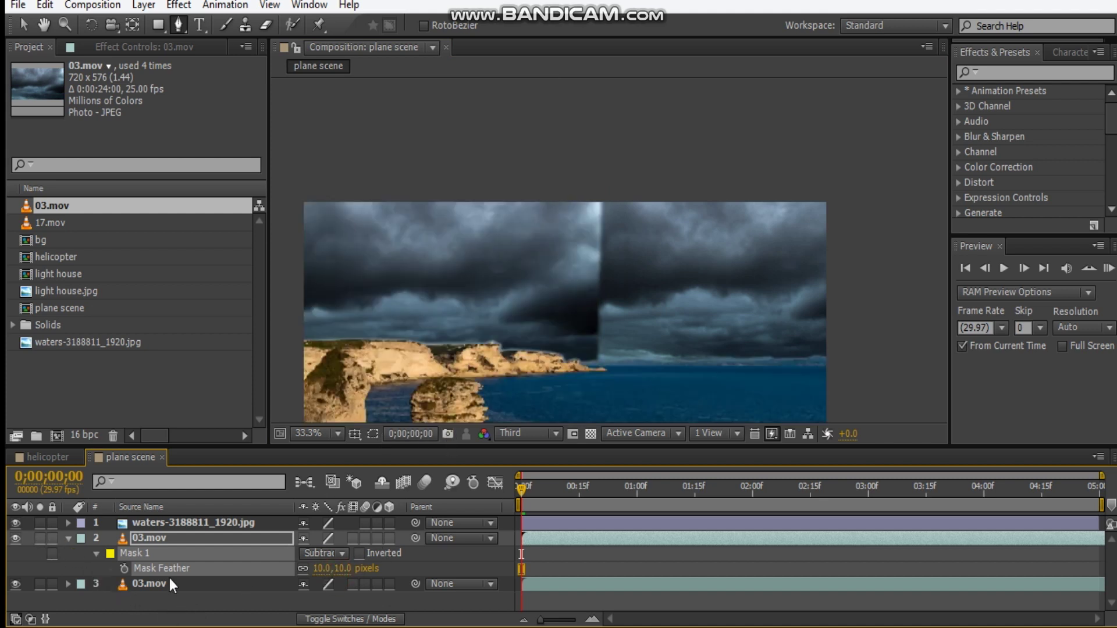
Solo the left-hand 03.mov layer and draw a narrow four-point Pen mask over its right edge
left_click(163, 584)
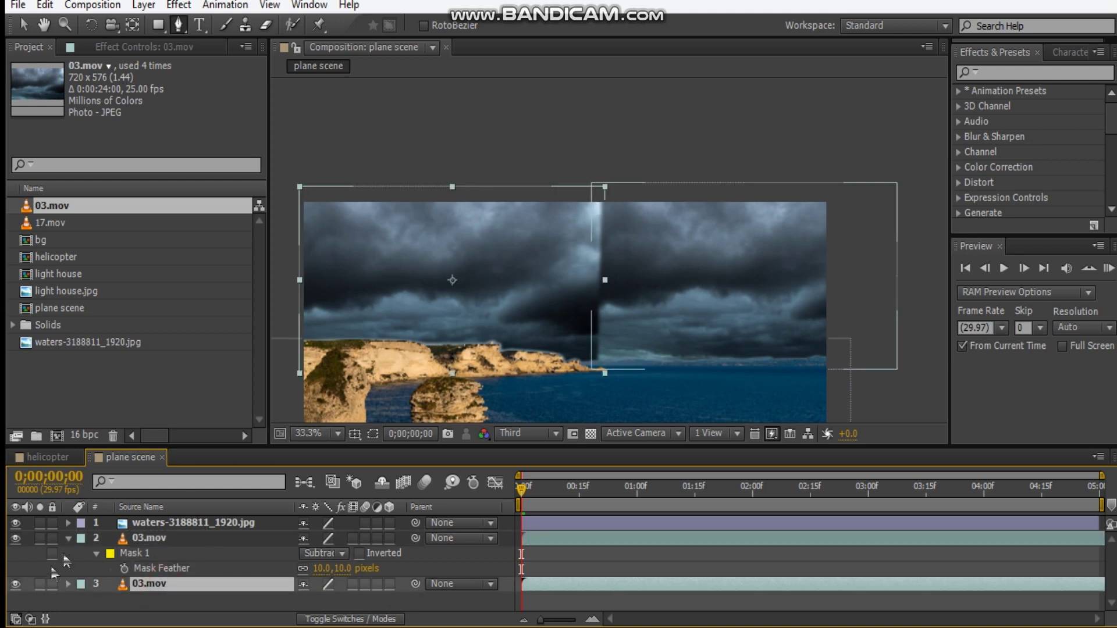
left_click(39, 585)
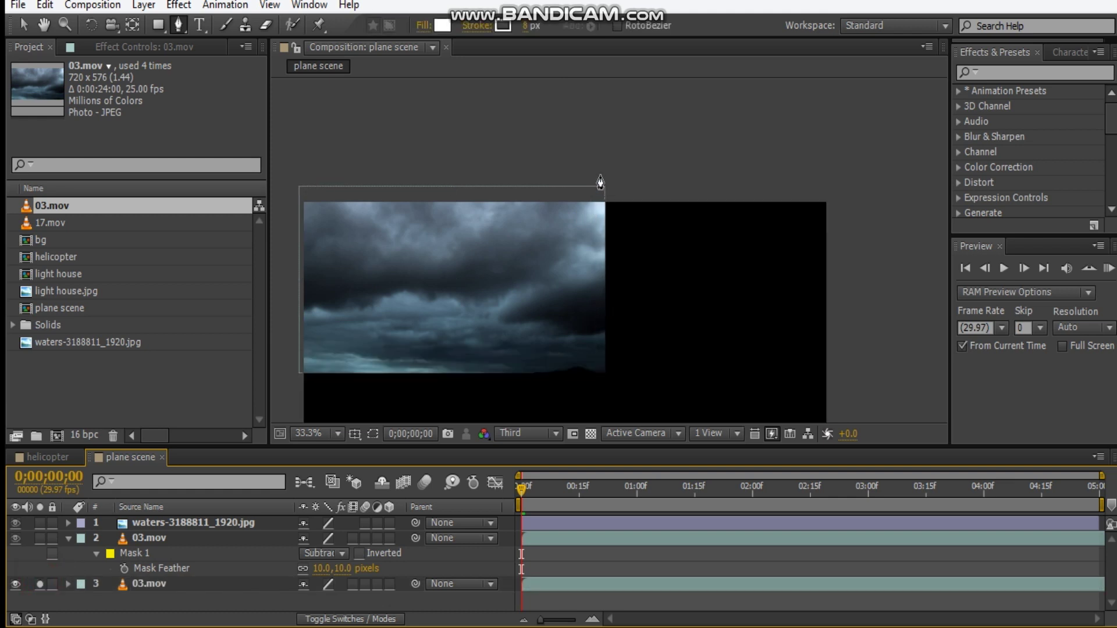
left_click(195, 585)
left_click(599, 170)
left_click_drag(598, 377, 625, 378)
left_click(620, 191)
left_click(598, 169)
Set the left-hand 03.mov layer's mask to Subtract with a Mask Feather of 14 pixels, unsolo it and collapse the layer properties
key("m")
key("m")
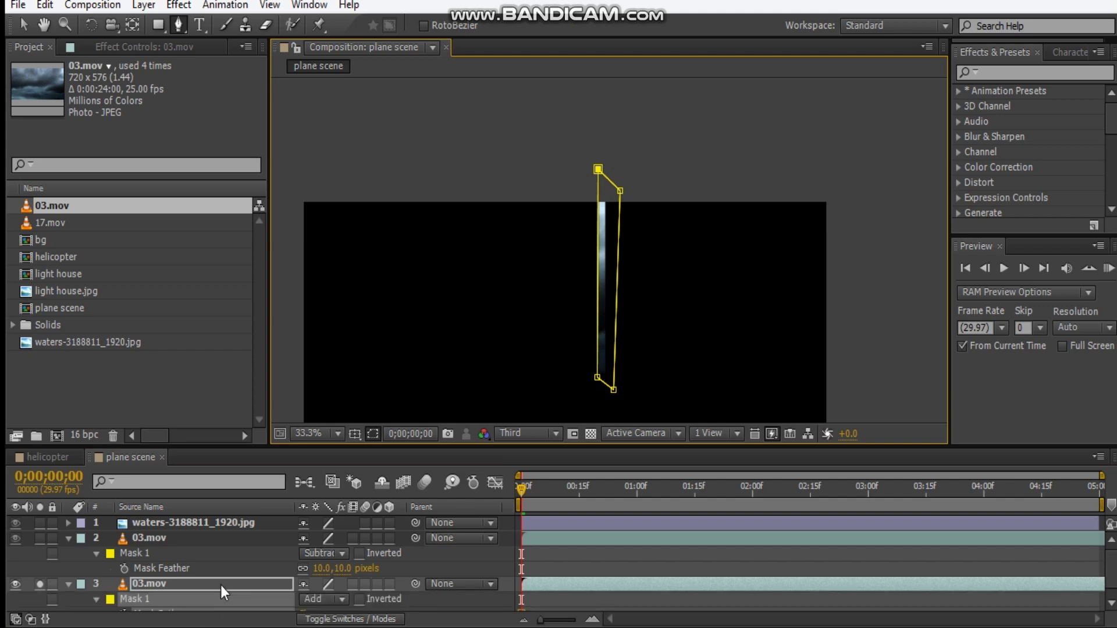
scroll(291, 565, "down", 3)
left_click(318, 544)
left_click(345, 444)
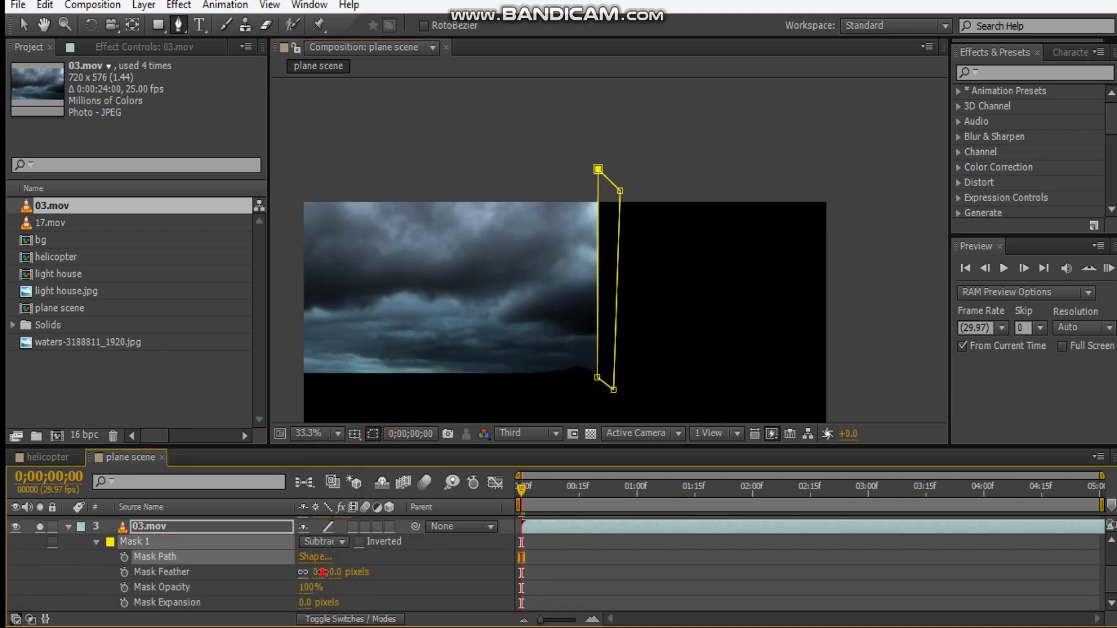
left_click_drag(326, 572, 334, 573)
left_click(374, 434)
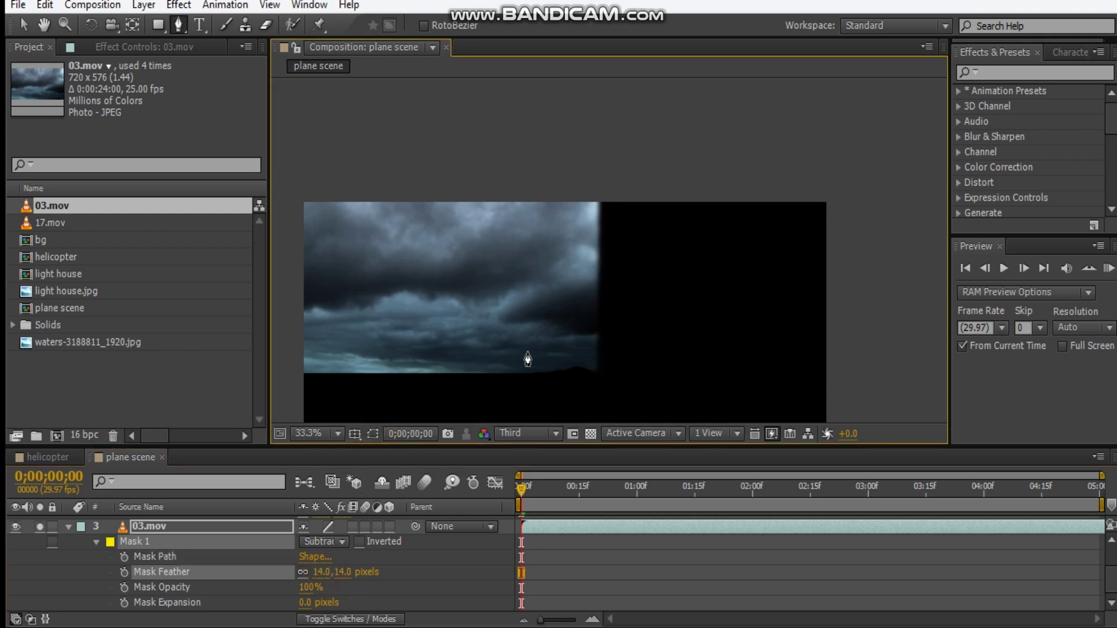
left_click(40, 526)
scroll(193, 557, "up", 1)
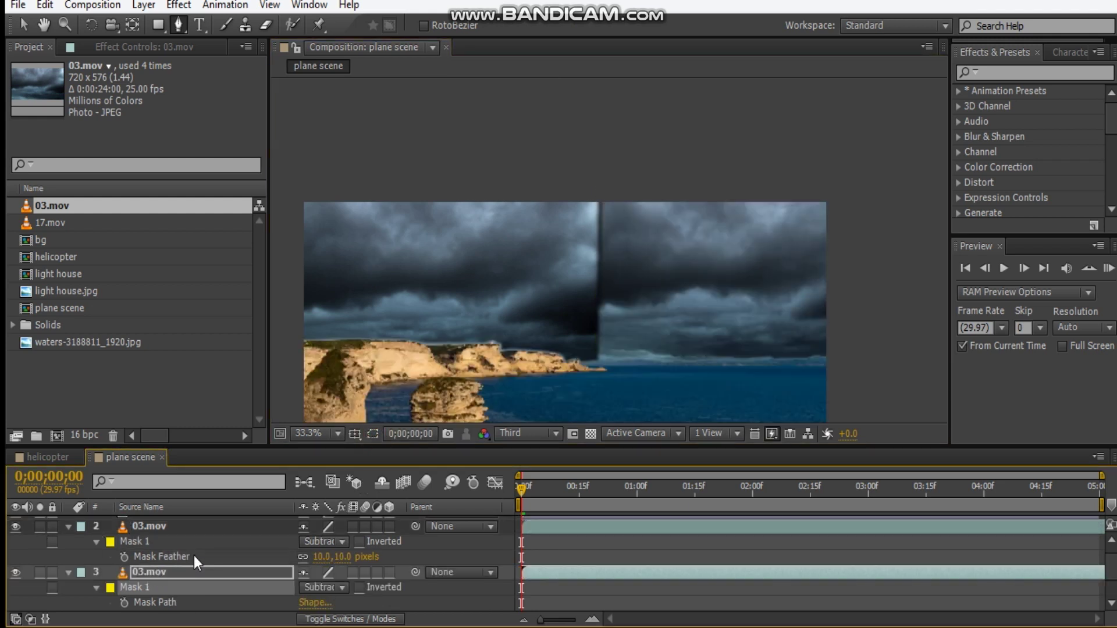
left_click(68, 526)
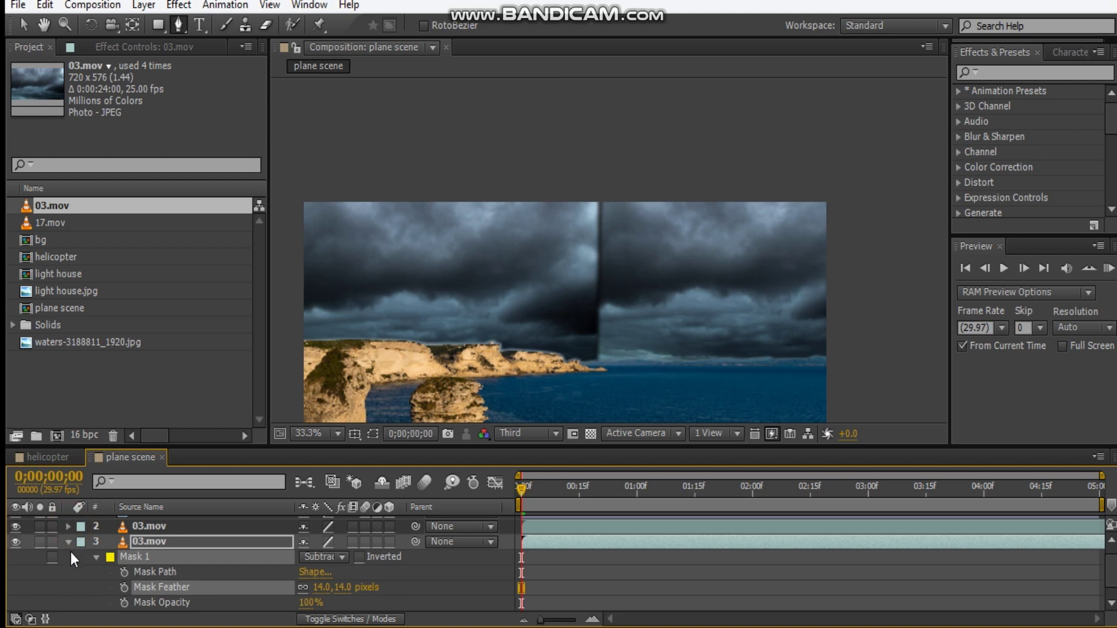
Slide the right-hand 03.mov layer earlier in time and move it slightly left over the cloud seam
left_click(596, 544)
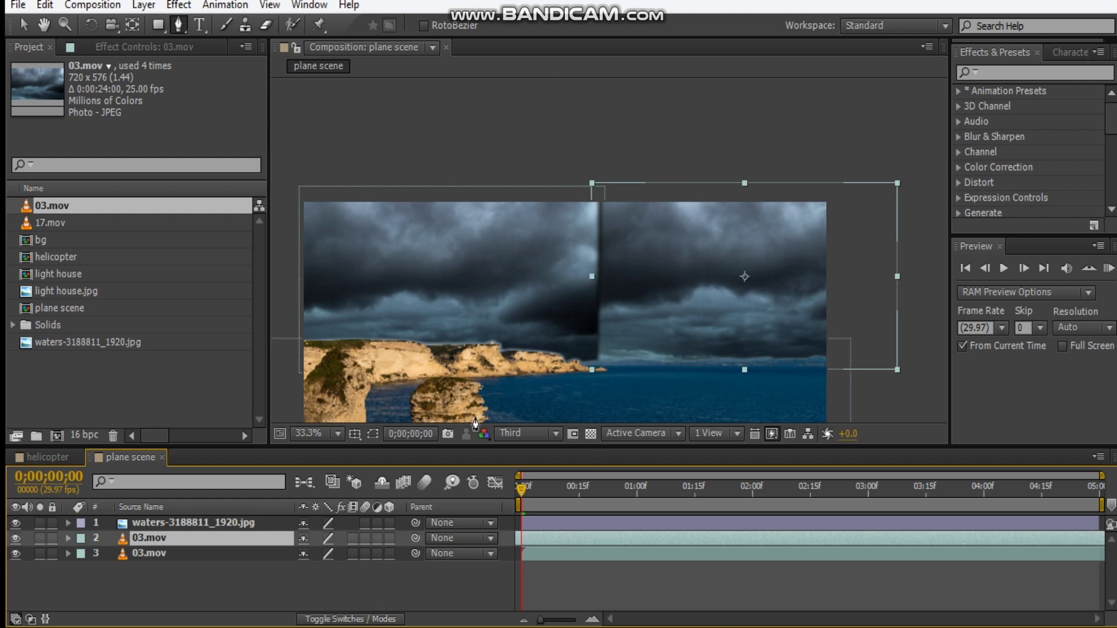
key("v")
left_click(889, 161)
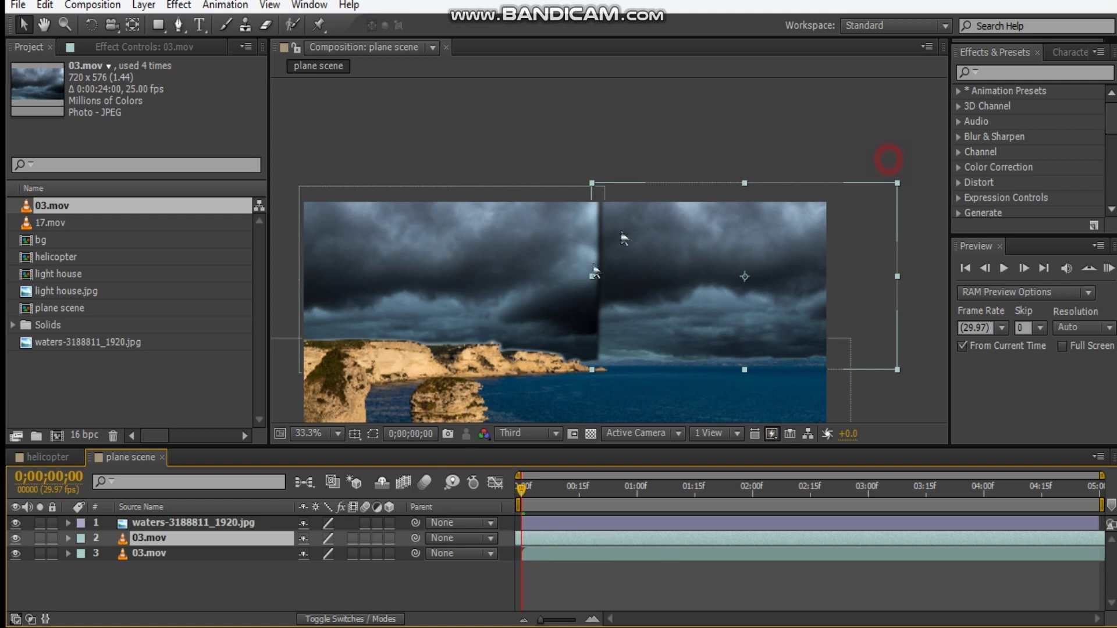
left_click(691, 293)
left_click(687, 289)
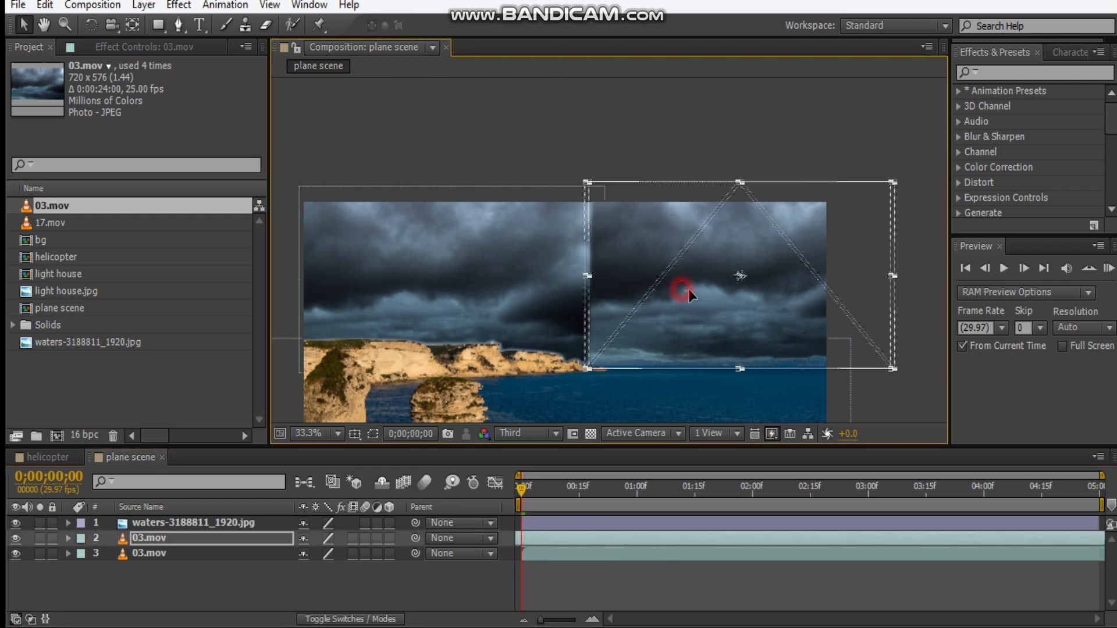
left_click_drag(690, 291, 686, 290)
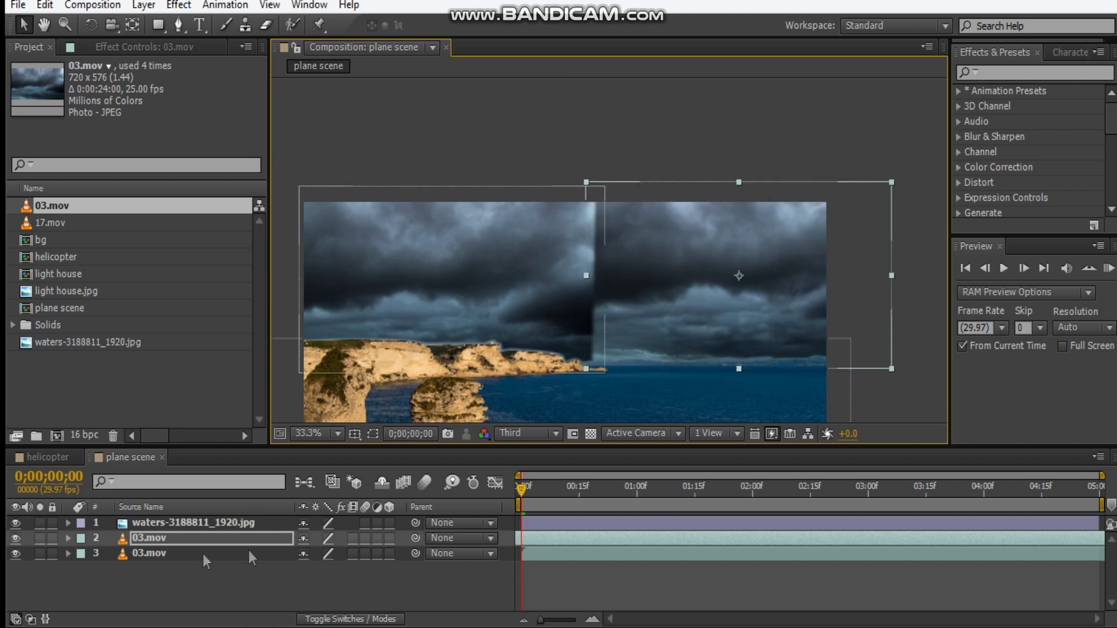
Place the right-hand 03.mov layer below the left-hand one in the stack, then lower and enlarge it to cover the sky
left_click(187, 546)
left_click(192, 615)
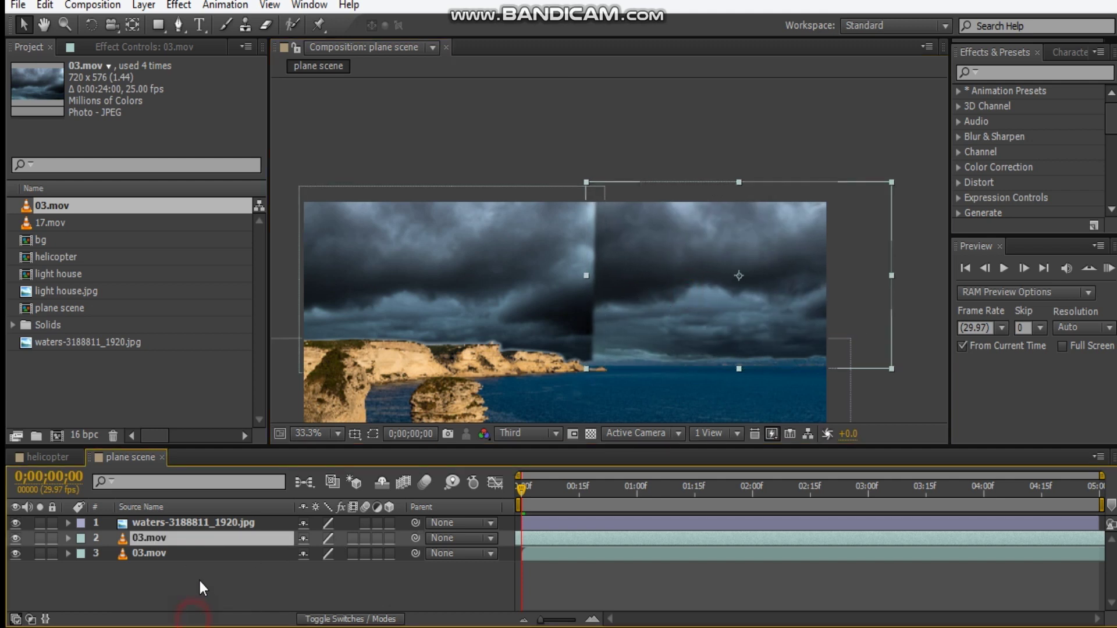
left_click_drag(169, 541, 176, 572)
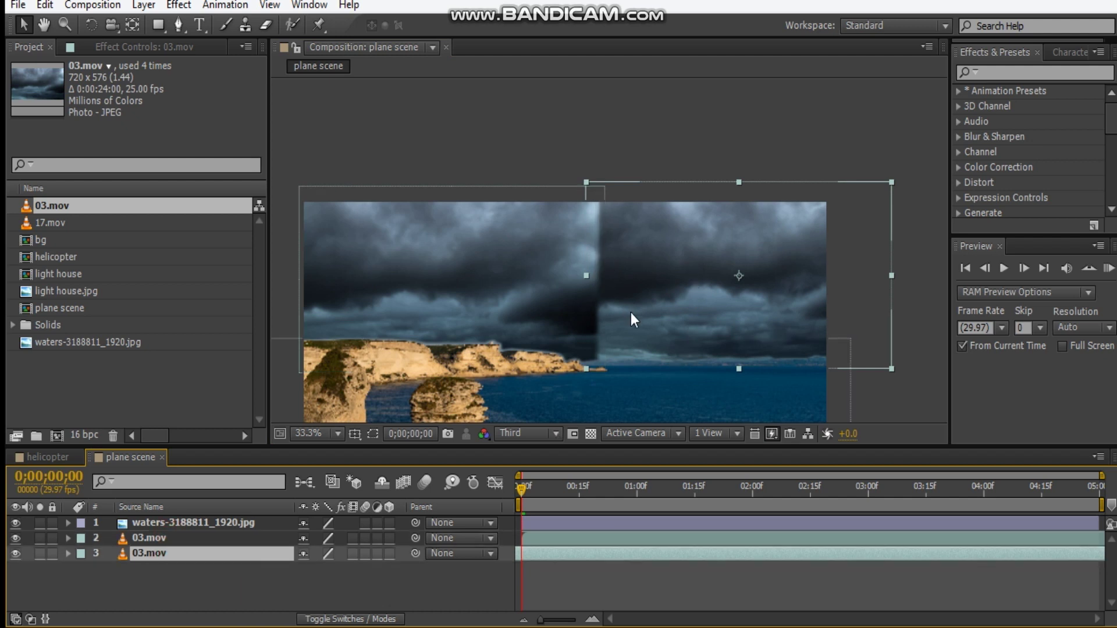
left_click_drag(636, 308, 639, 337)
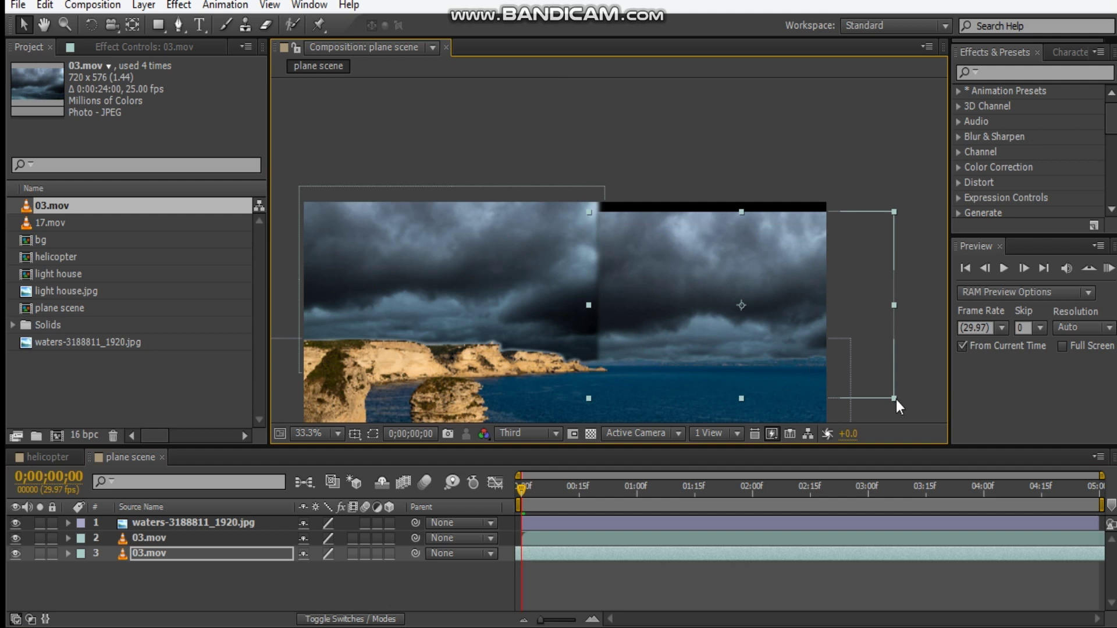
mouse_move(894, 399)
left_mouse_down()
mouse_move(927, 413)
mouse_move(890, 381)
left_mouse_up()
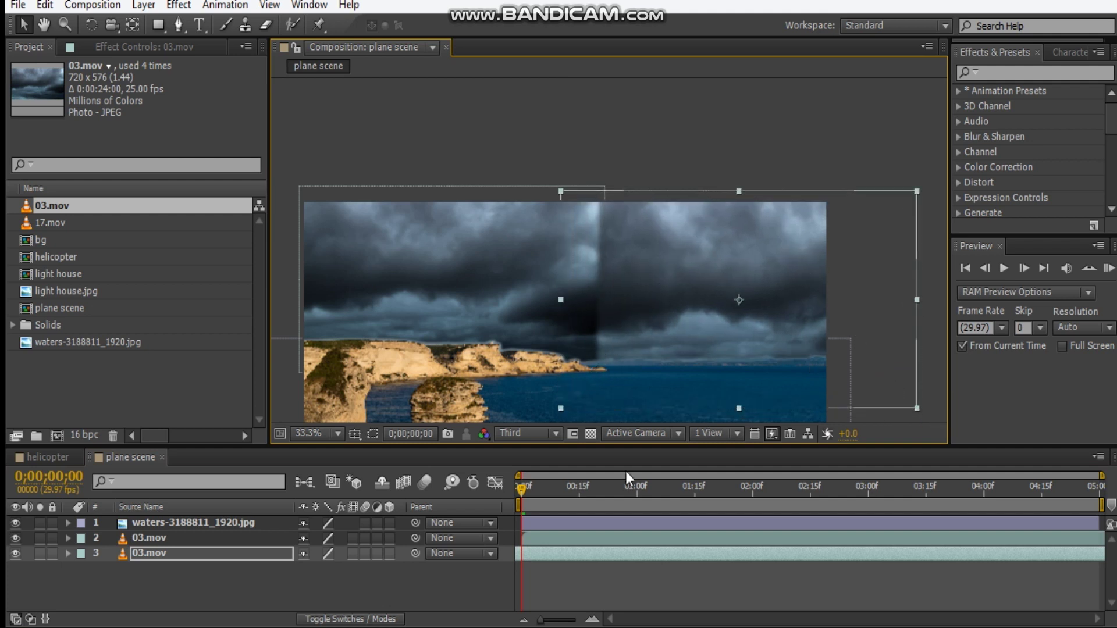
Slide the left-hand 03.mov layer earlier in time and adjust the overlap between the two cloud layers
left_click(595, 541)
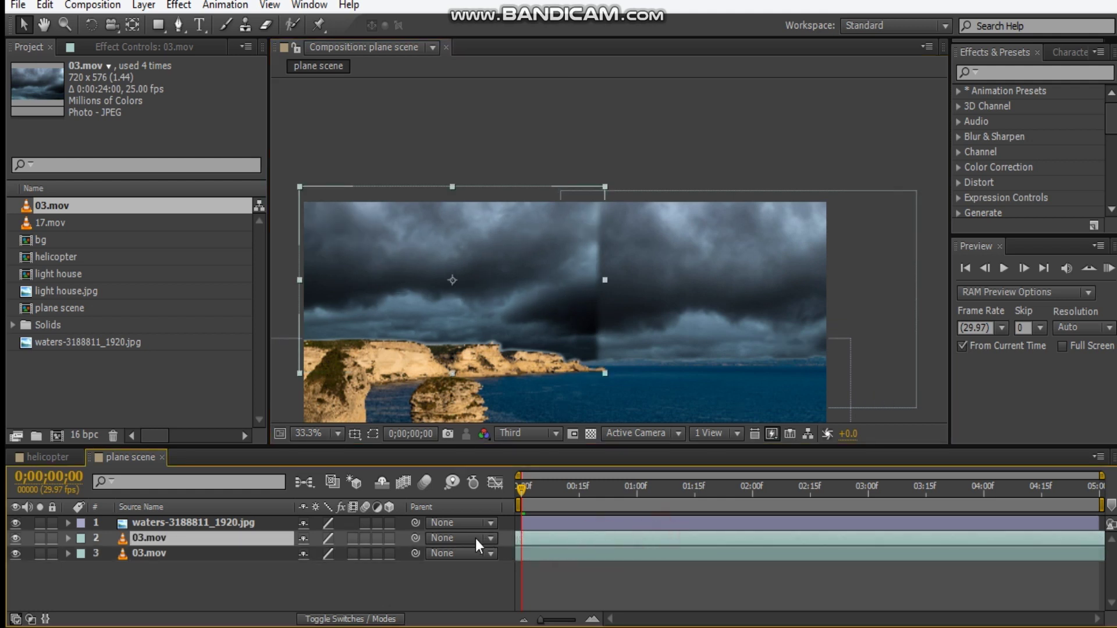
left_click(725, 136)
left_click_drag(497, 272, 512, 223)
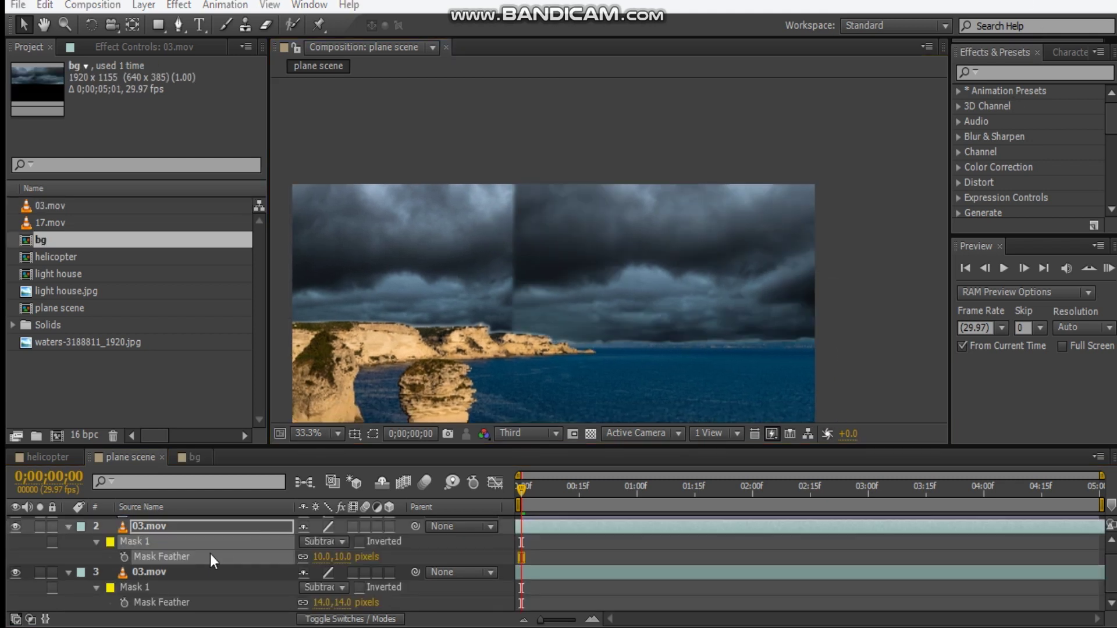
Enlarge the right-hand 03.mov layer and shift it slightly up and to the right
left_click(191, 527)
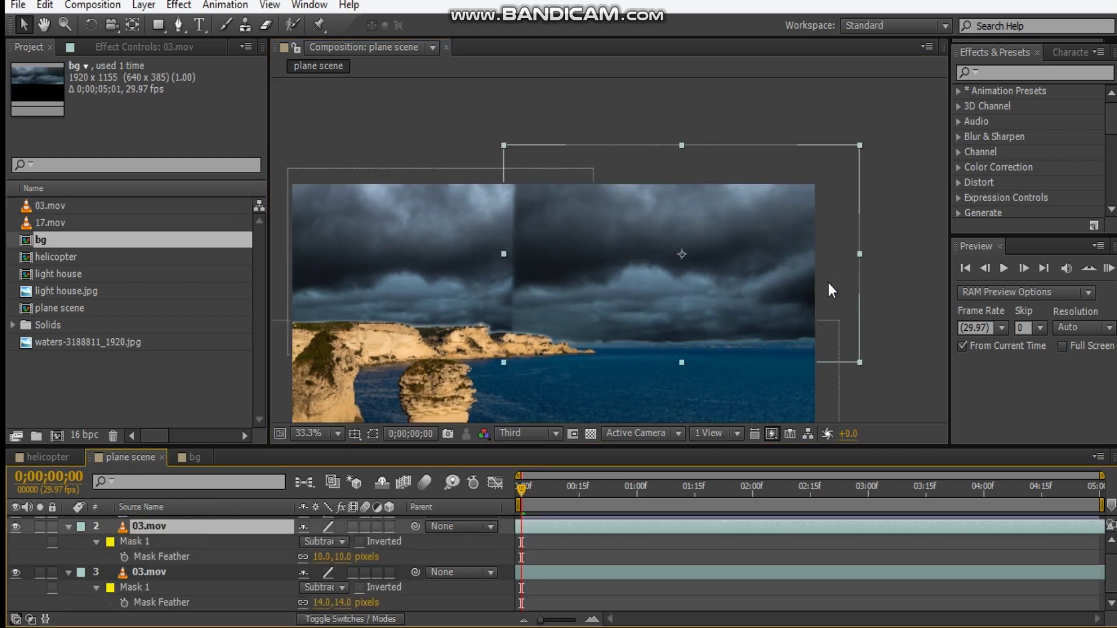
left_click_drag(860, 363, 870, 370)
left_click_drag(816, 326, 825, 317)
Set the Mask Feather to 54 pixels on the right-hand 03.mov layer and 47 pixels on the left-hand one
left_click_drag(343, 557, 370, 553)
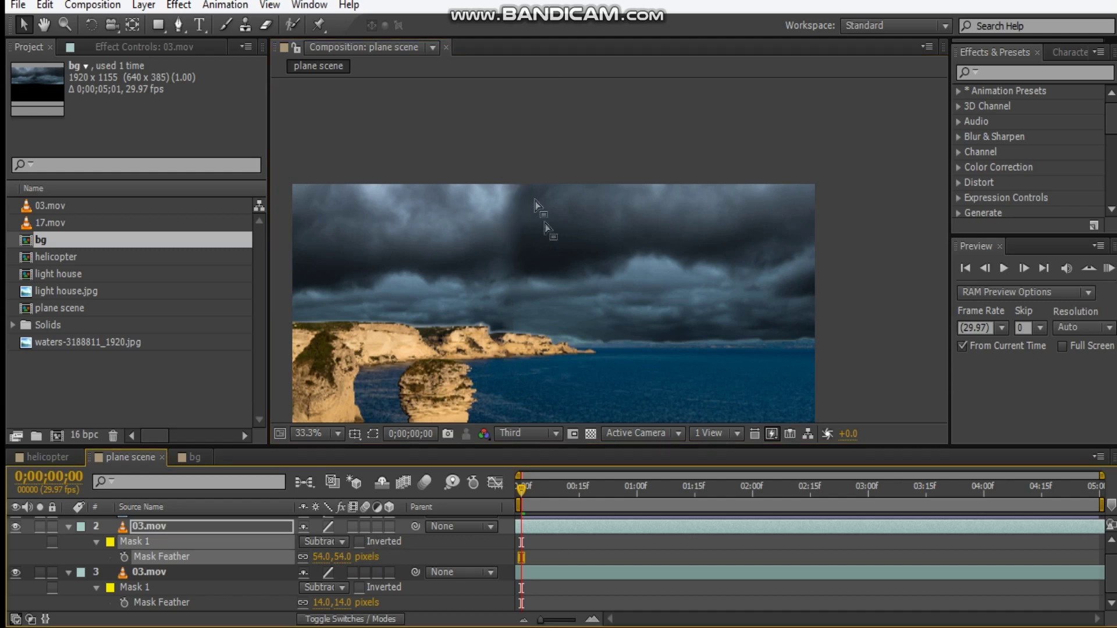
left_click(621, 281)
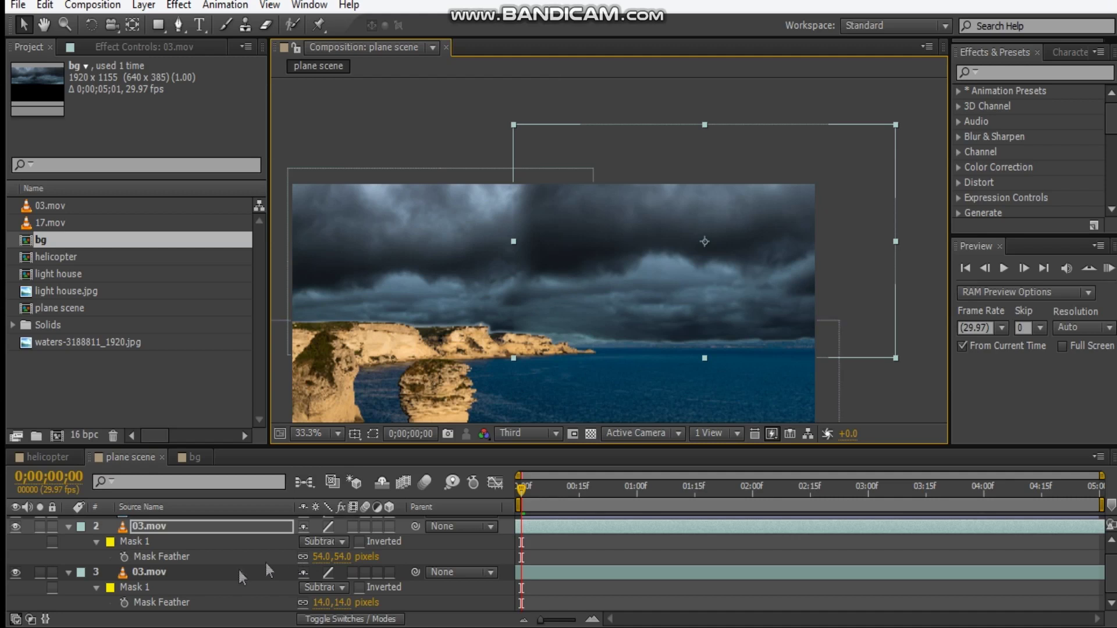
left_click(200, 572)
left_click_drag(349, 603, 375, 604)
Move the left-hand 03.mov layer slightly left and up so its clouds line up with the right-hand ones
left_click(455, 228)
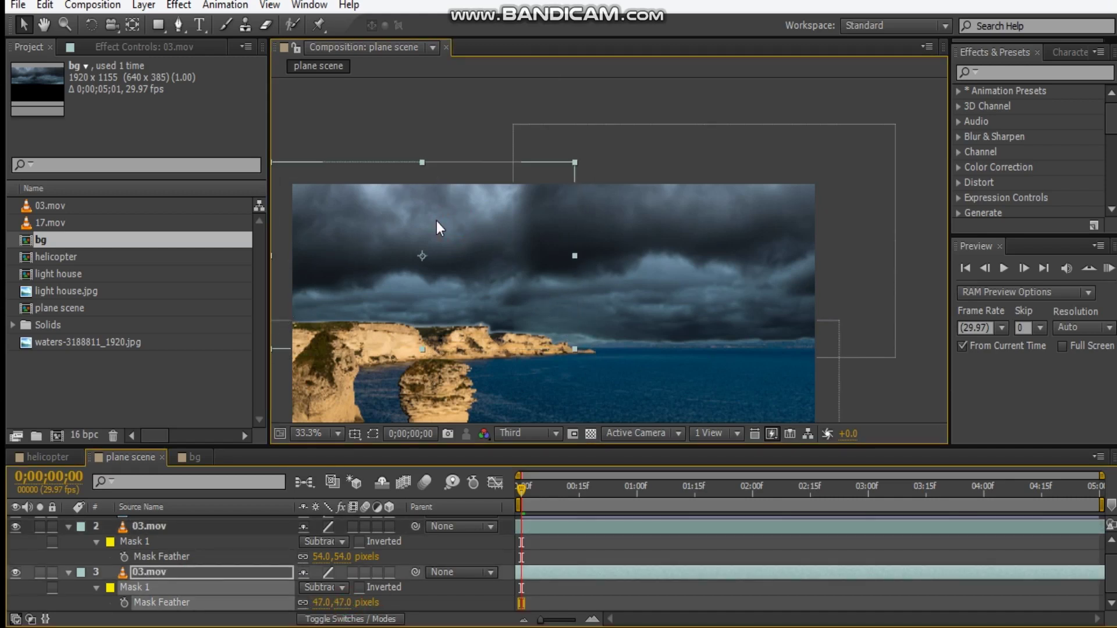
left_click(415, 214)
left_click_drag(415, 215, 414, 208)
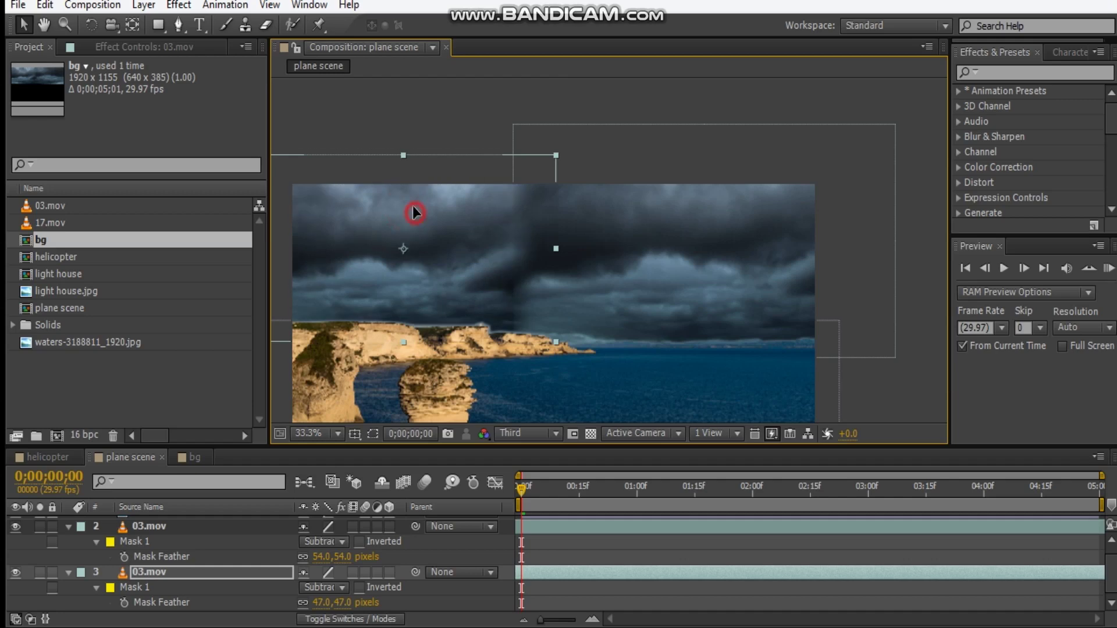
Reduce the Mask Feather of the right-hand 03.mov layer to 38 pixels
left_click_drag(335, 556, 319, 555)
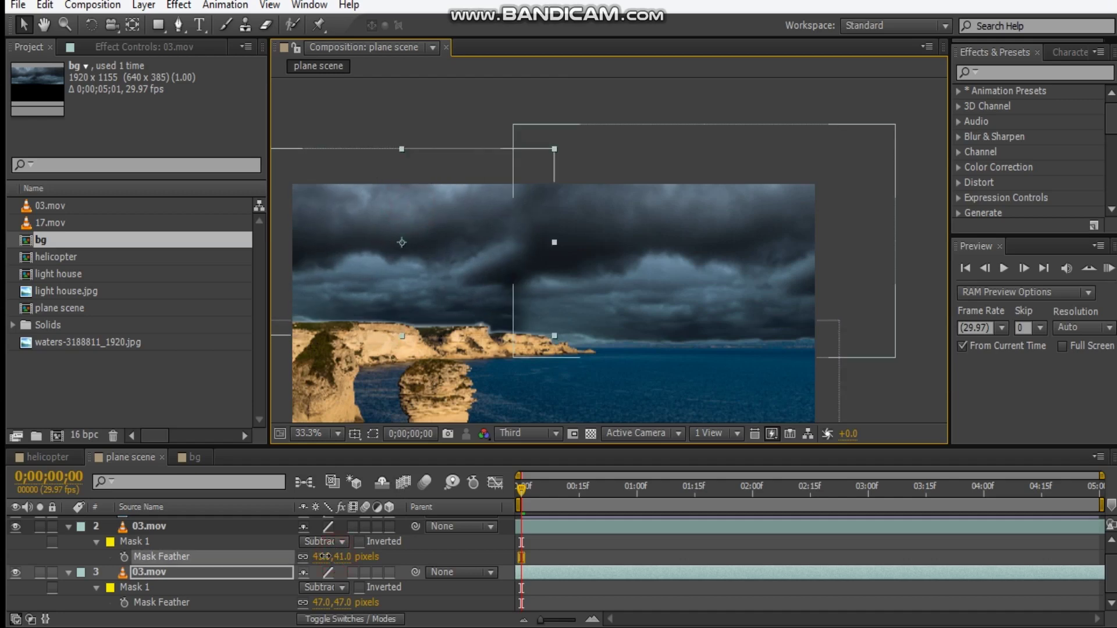
scroll(506, 294, "up", 3)
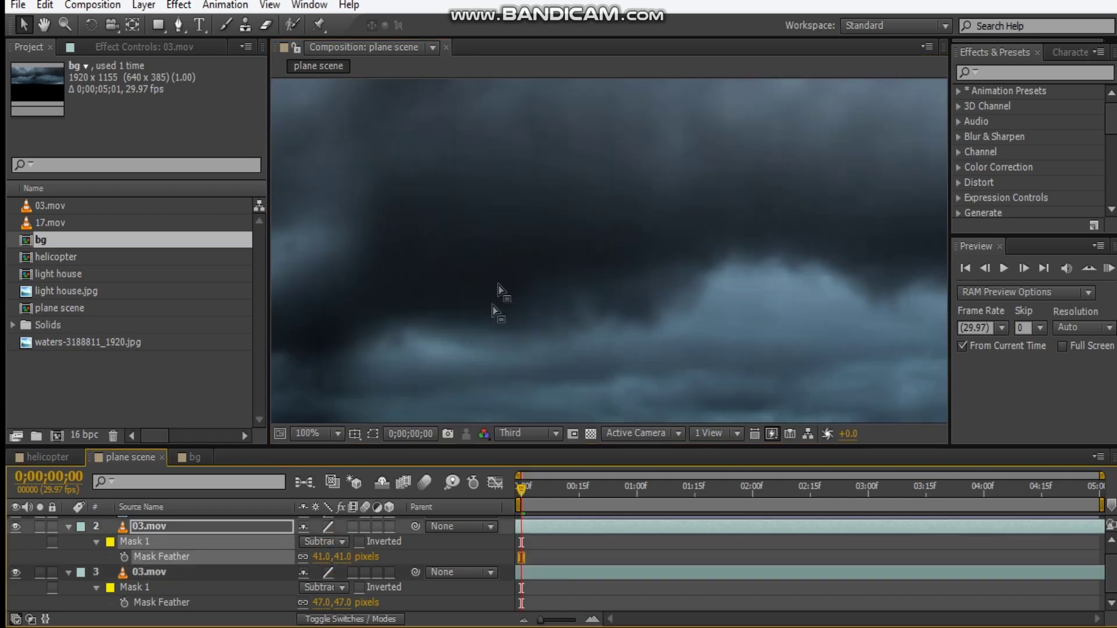
mouse_move(345, 558)
left_mouse_down()
mouse_move(315, 557)
mouse_move(356, 560)
left_mouse_up()
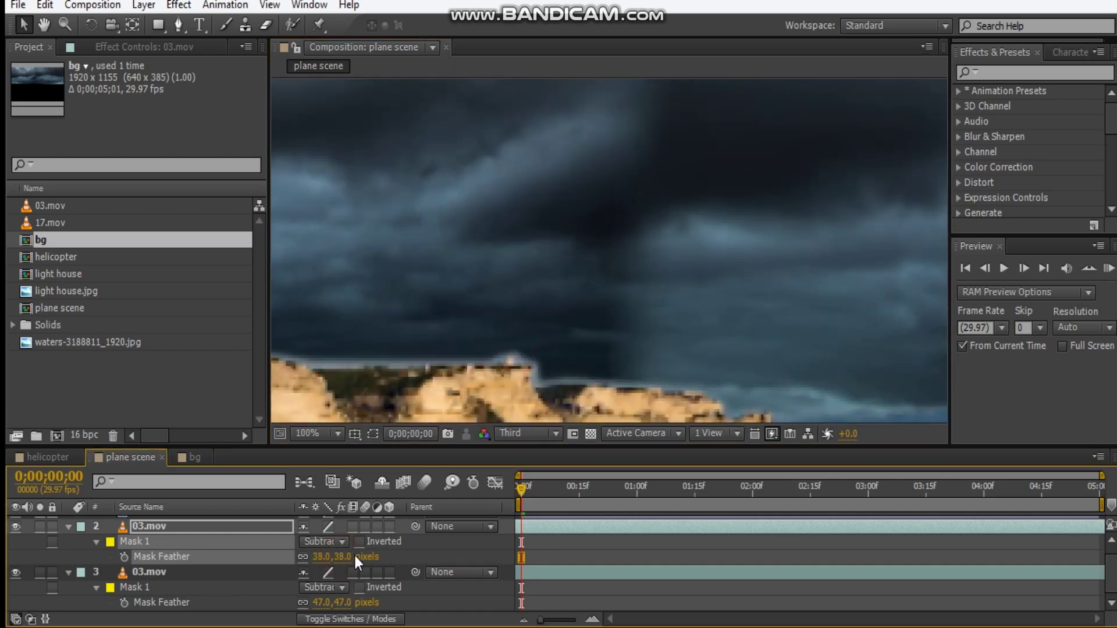
Adjust the mask on the right-hand 03.mov layer and move that layer slightly down to improve the cloud seam
left_click(333, 558)
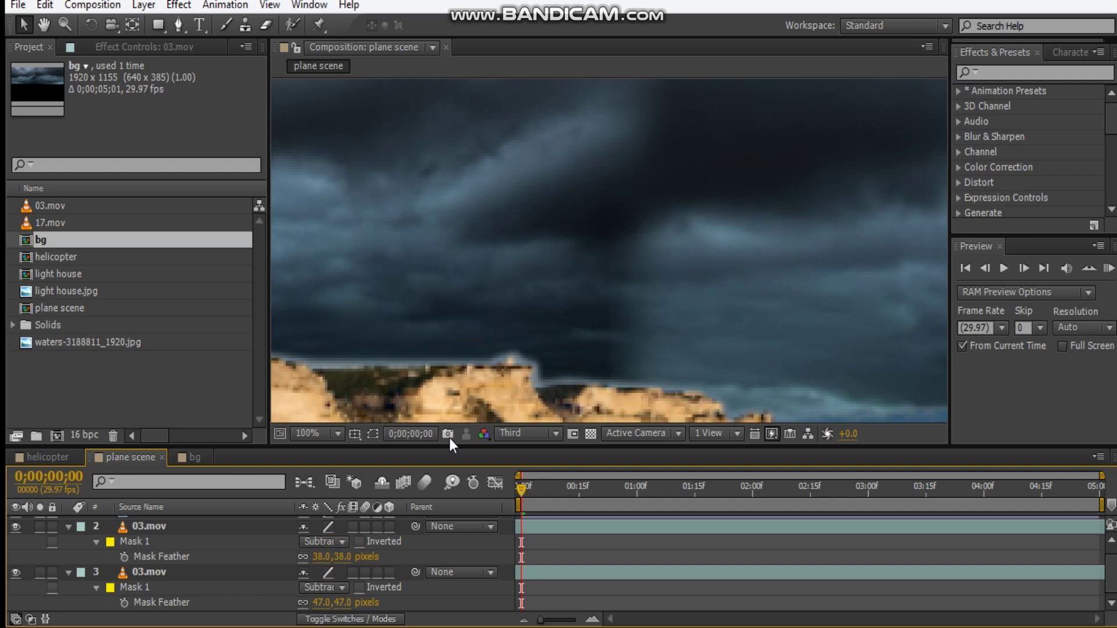
left_click(373, 434)
scroll(606, 320, "down", 2)
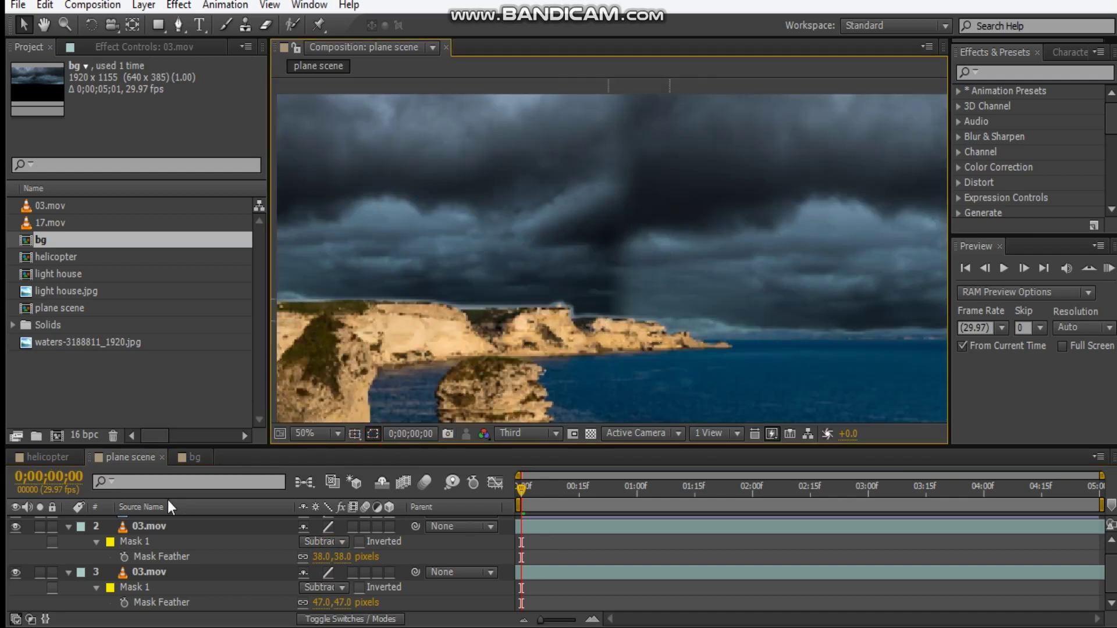
left_click(152, 526)
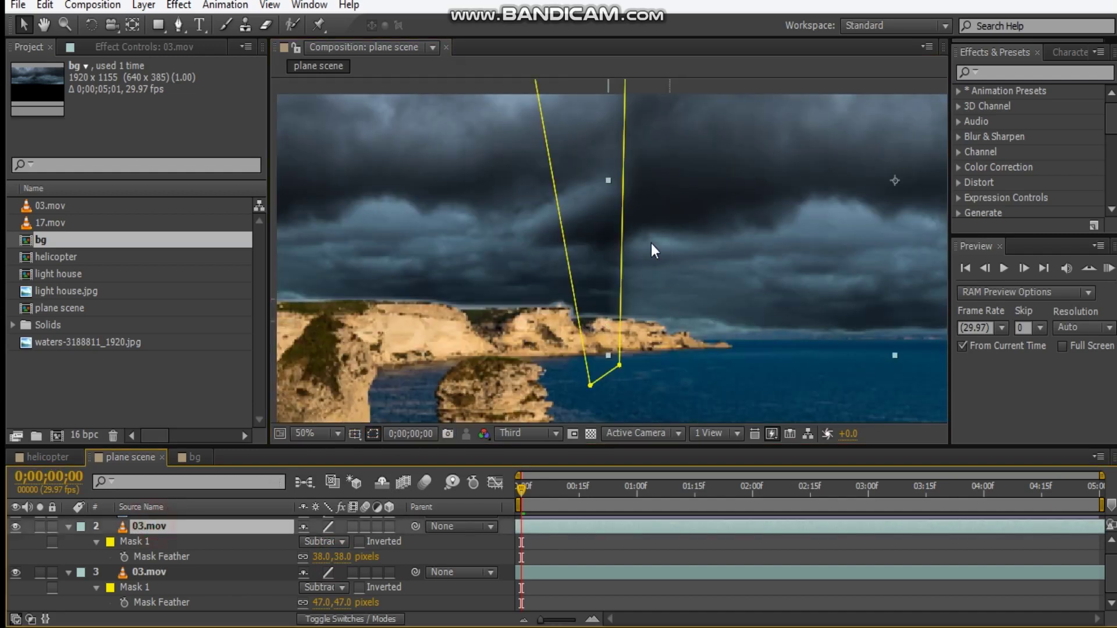
double_click(619, 262)
mouse_move(607, 260)
left_mouse_down()
mouse_move(633, 259)
mouse_move(619, 260)
mouse_move(619, 275)
left_mouse_up()
left_click(373, 434)
scroll(732, 211, "down", 2)
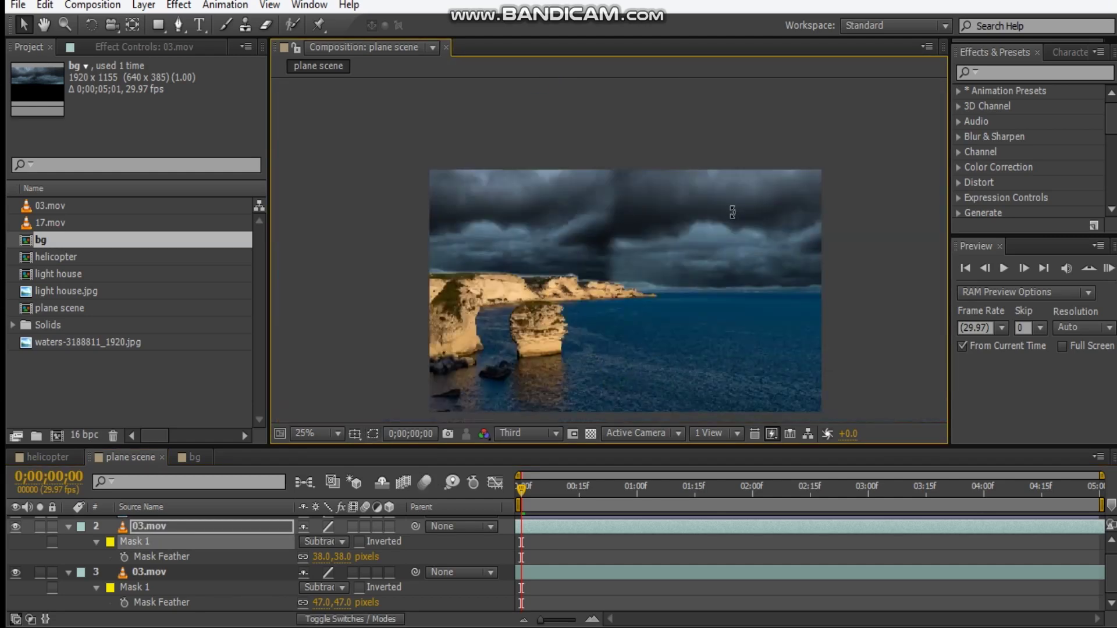
left_click_drag(683, 246, 683, 263)
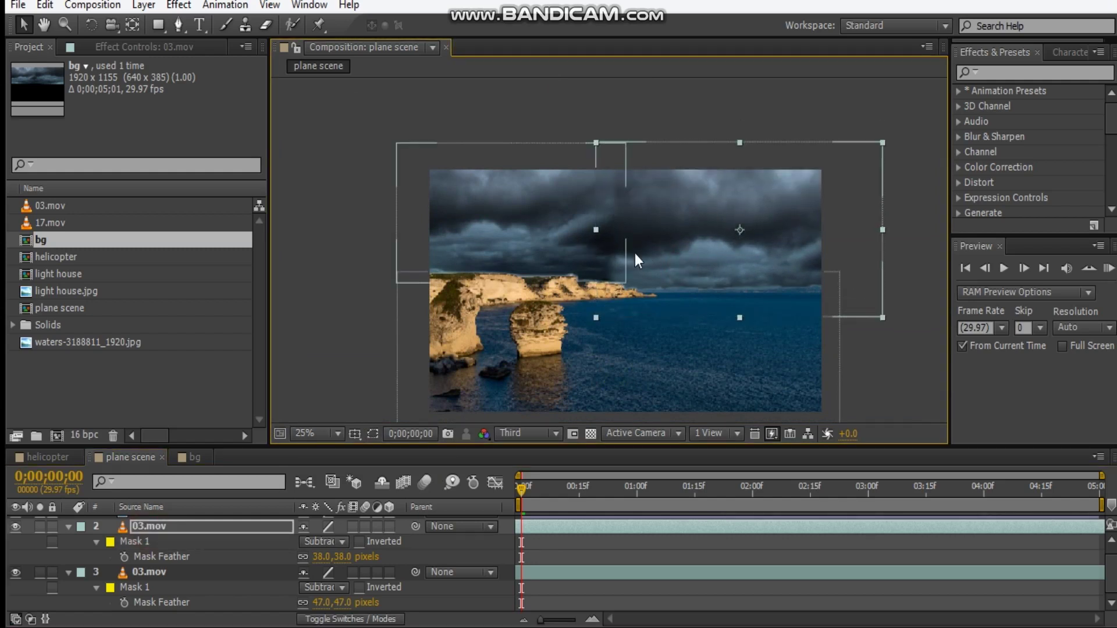
Move the left-hand 03.mov layer slightly up and enlarge it so its clouds merge with the right-hand ones
left_click(507, 247)
left_click(507, 246)
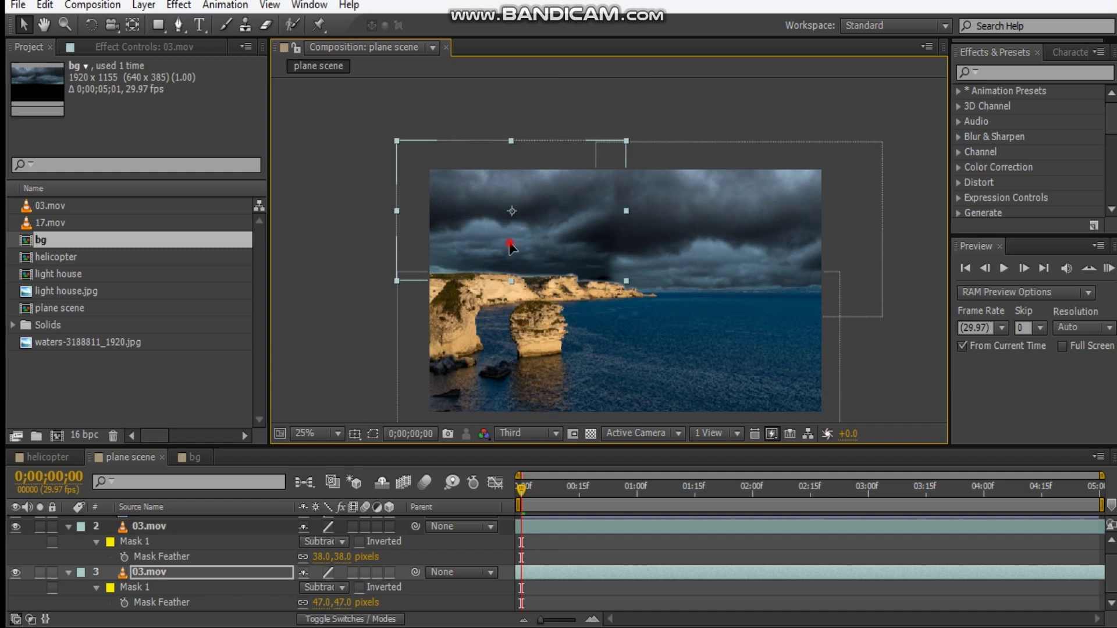
left_click_drag(627, 291, 641, 300)
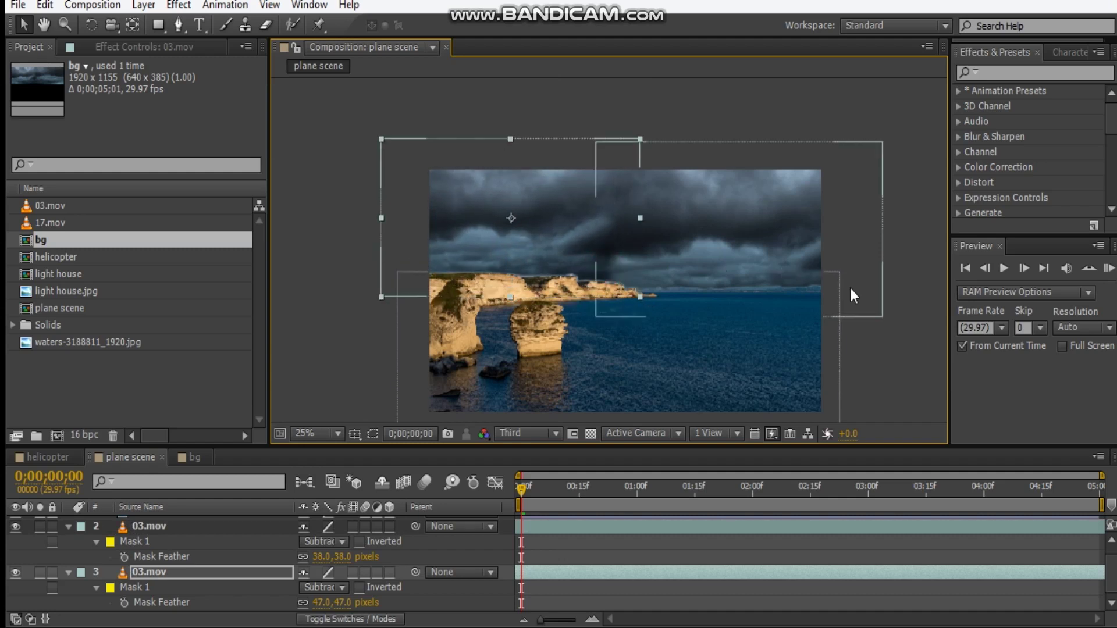
left_click(902, 346)
left_click_drag(628, 292, 604, 252)
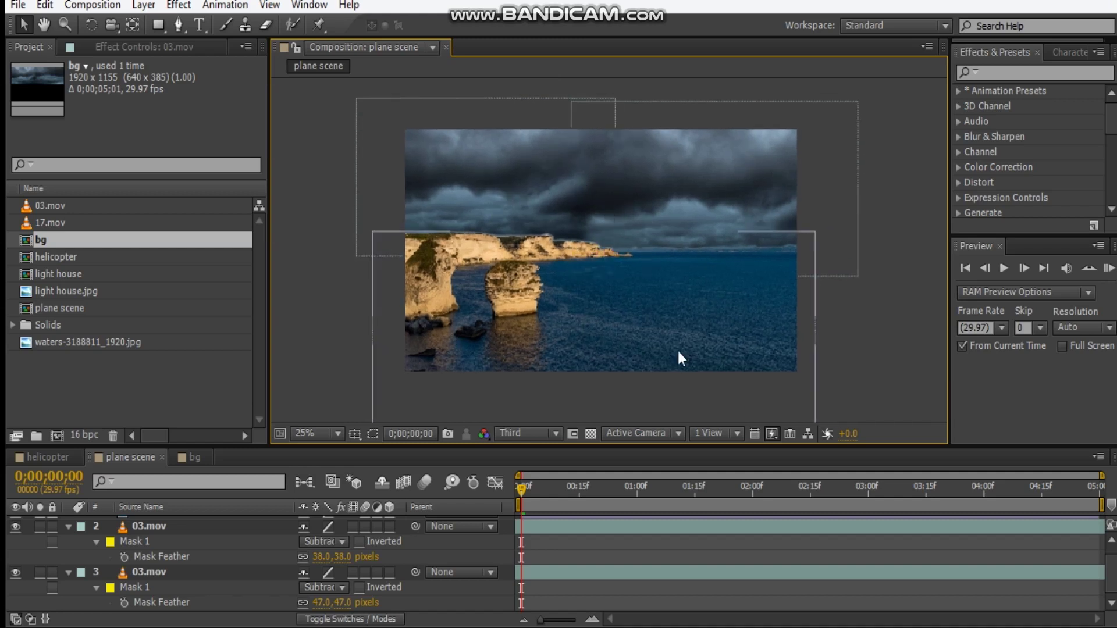
Pre-compose the two 03.mov layers into a new composition named bg
left_click(79, 529)
left_click(68, 527)
left_click(68, 555)
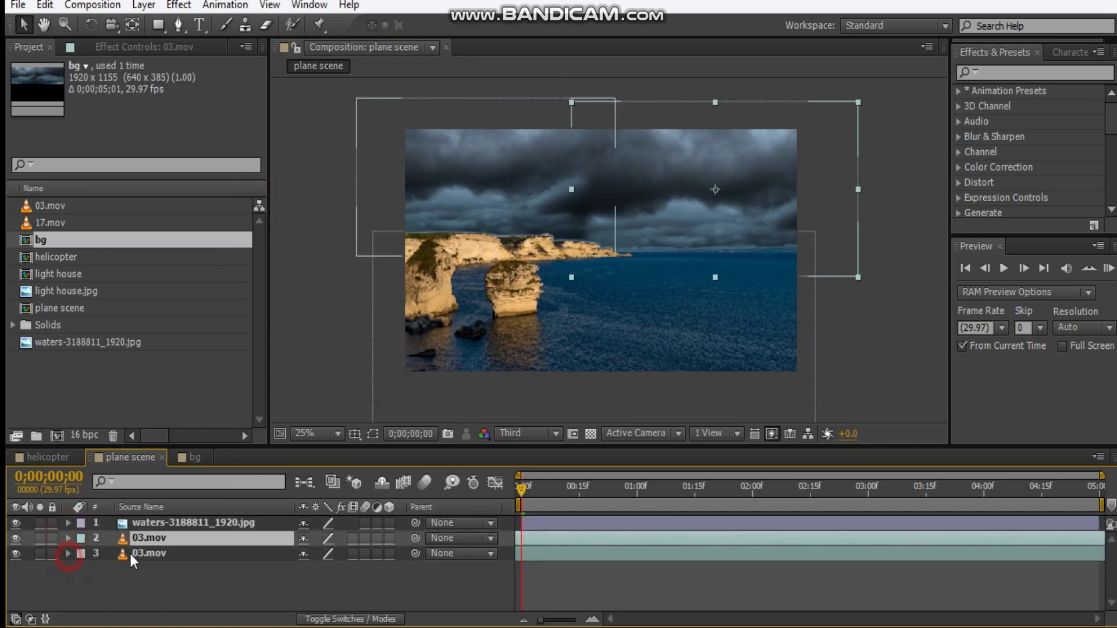
left_click(174, 553, "shift")
right_click(167, 544)
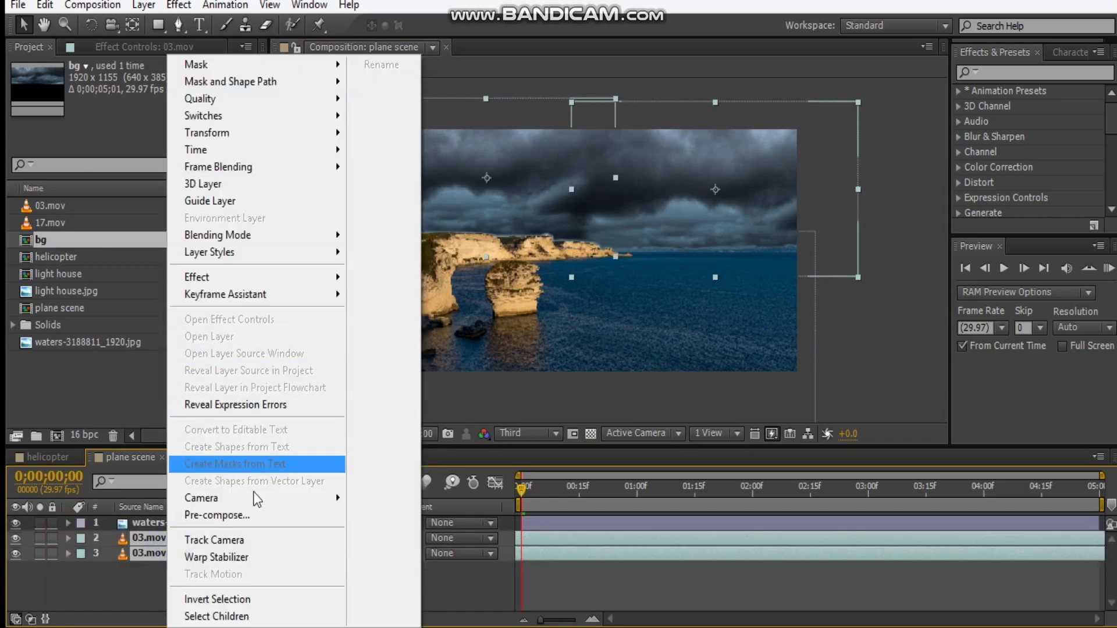
left_click(262, 513)
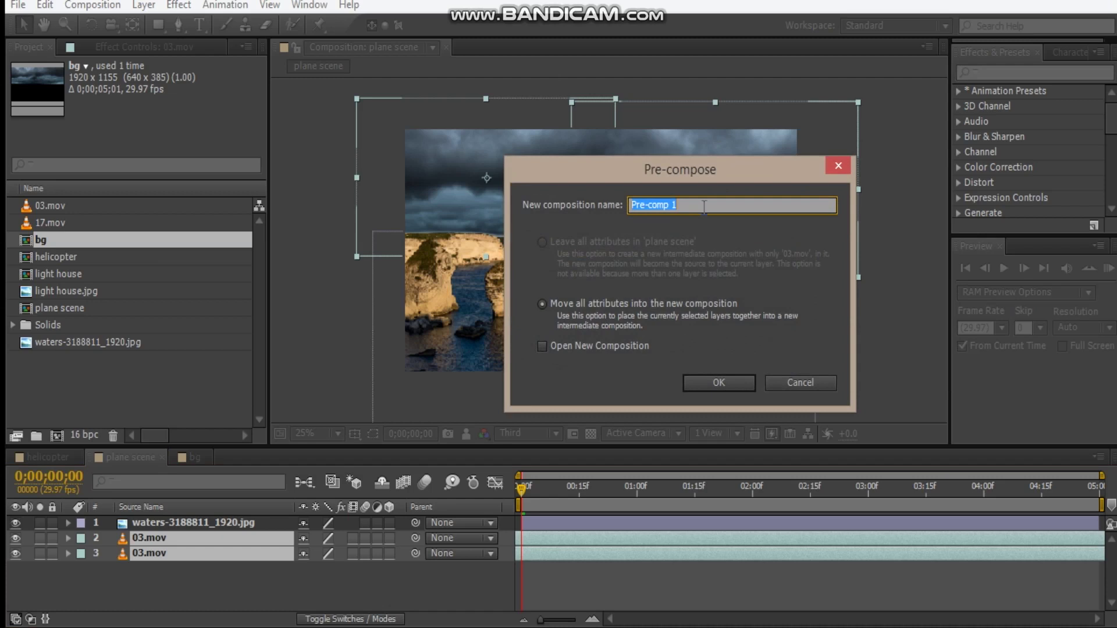
type("bg")
left_click(750, 383)
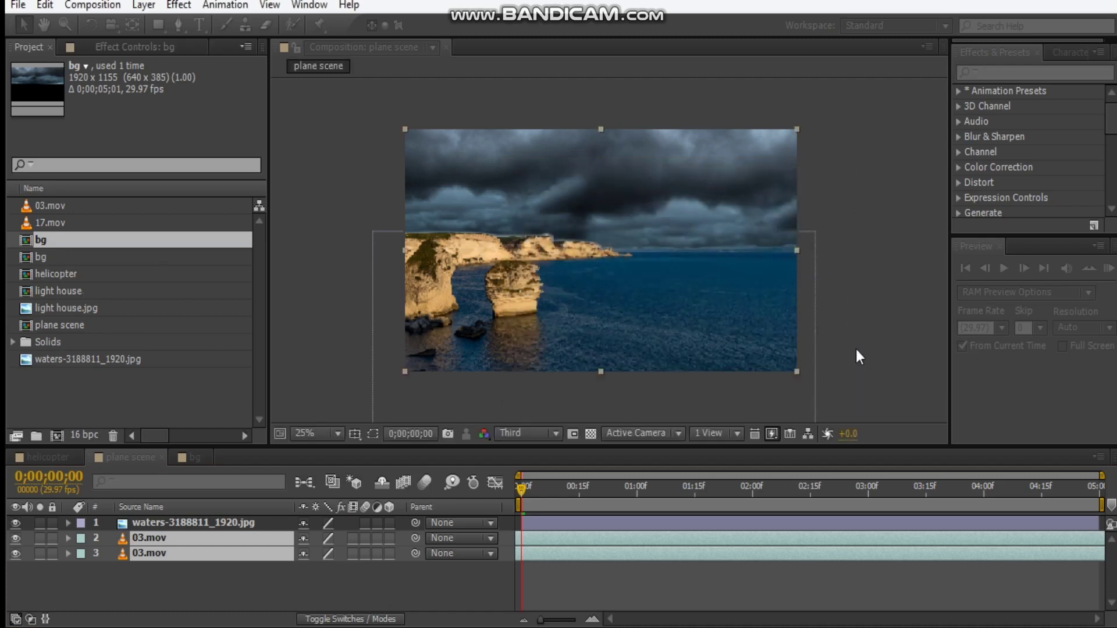
left_click(871, 317)
scroll(491, 255, "down", 1)
left_click(137, 595)
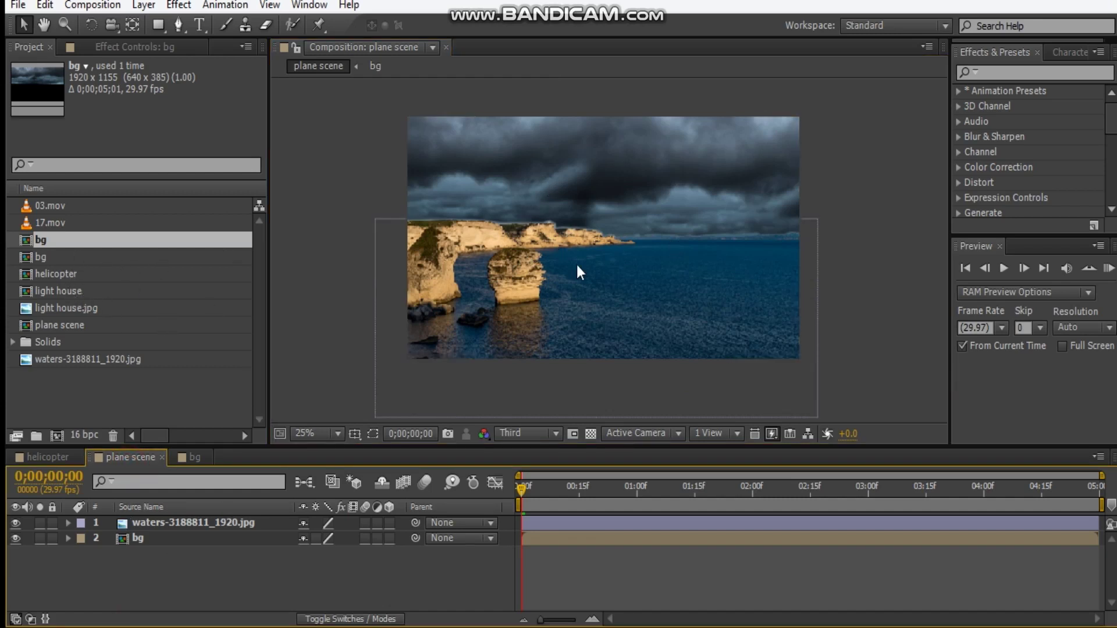
Open the light house composition, set Mask 1 to None and disable the layer's effects to view the original photo
double_click(77, 292)
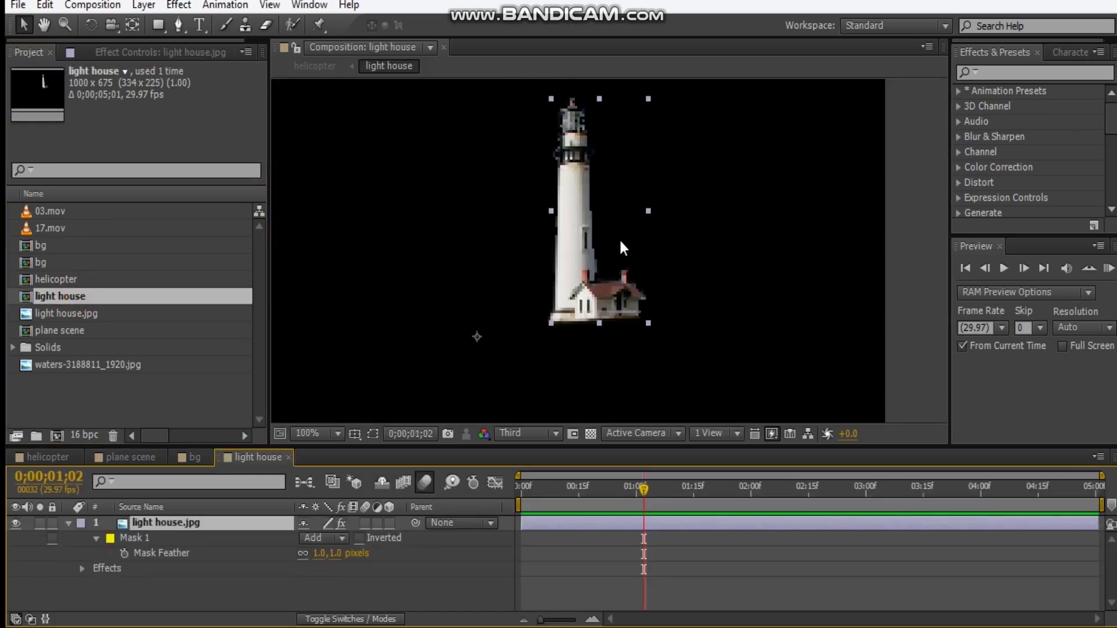
scroll(619, 239, "down", 2)
left_click(315, 540)
left_click(344, 399)
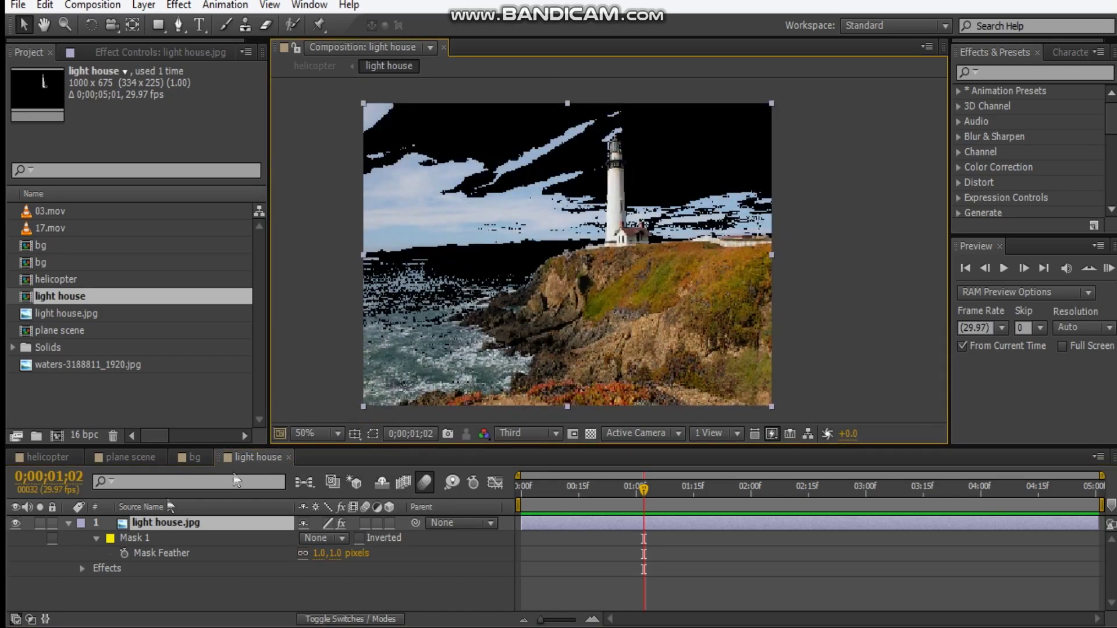
left_click(341, 523)
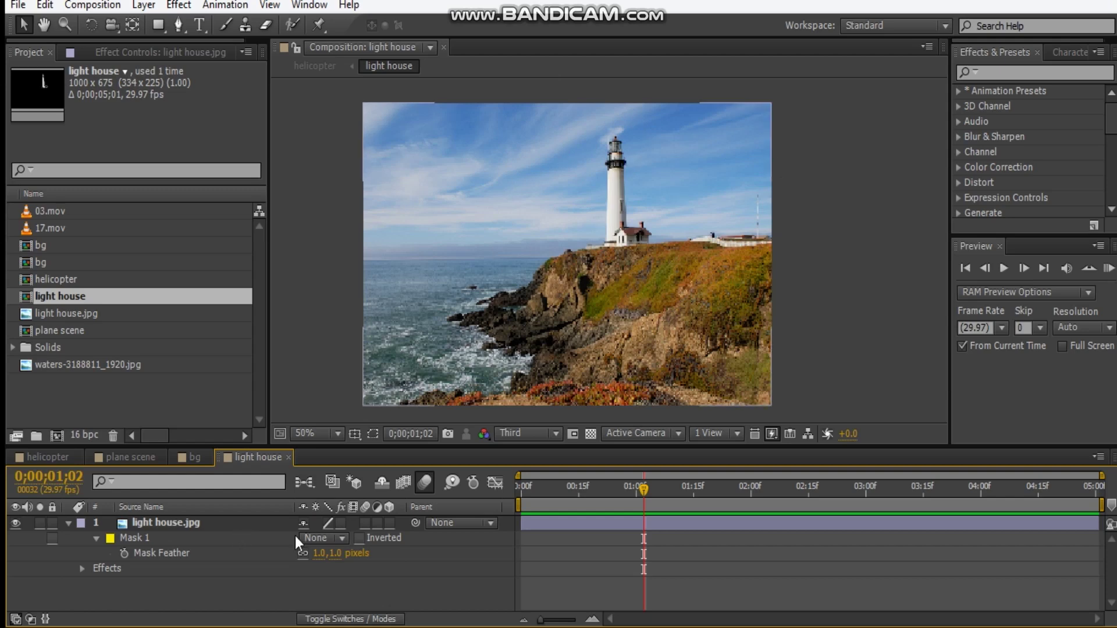
Set Mask 1 on light house.jpg back to Add and examine the lighthouse cut-out
left_click(322, 538)
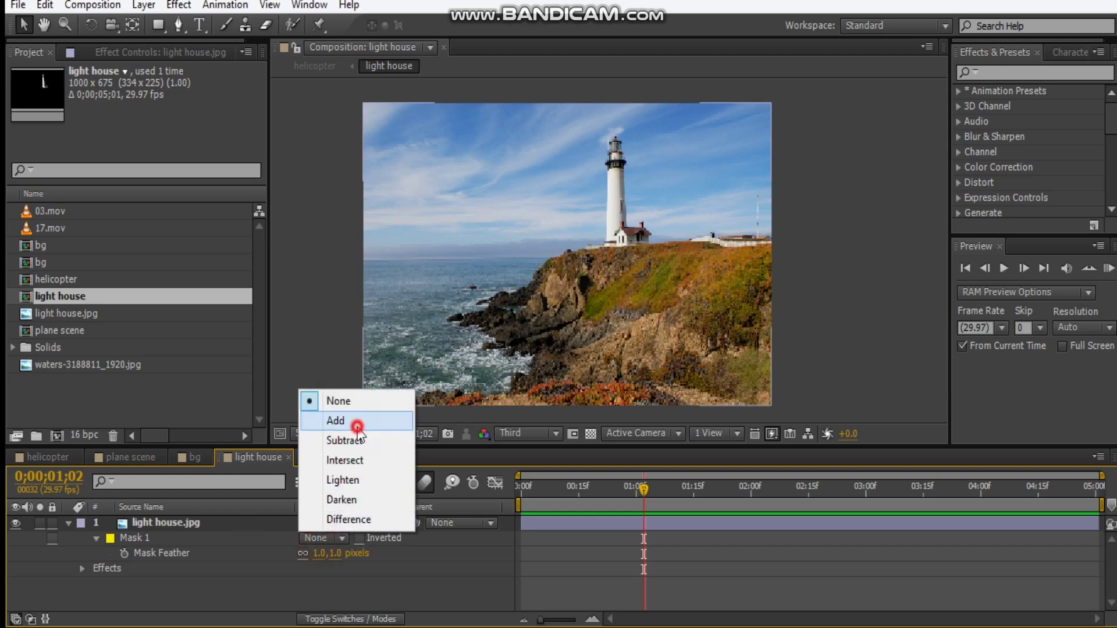
left_click(326, 421)
scroll(603, 228, "up", 2)
scroll(599, 207, "down", 2)
left_click_drag(606, 195, 577, 208)
scroll(576, 206, "up", 1)
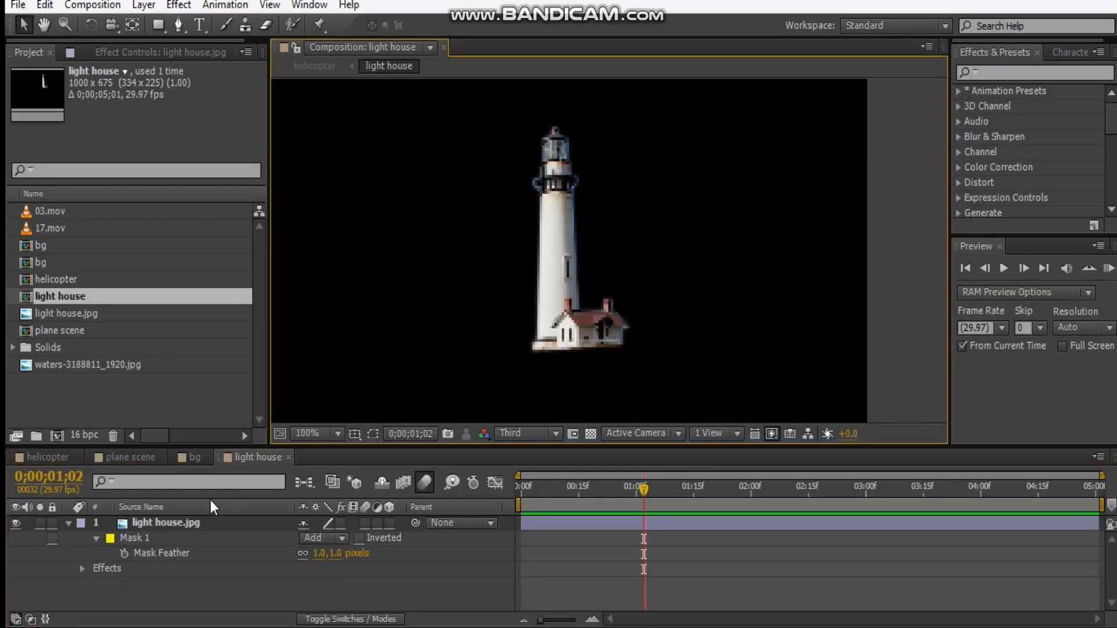
Examine the lighthouse's Color Key effects and cut-out edges at Full resolution, and re-enable the layer's effects
left_click(233, 456)
left_click(156, 54)
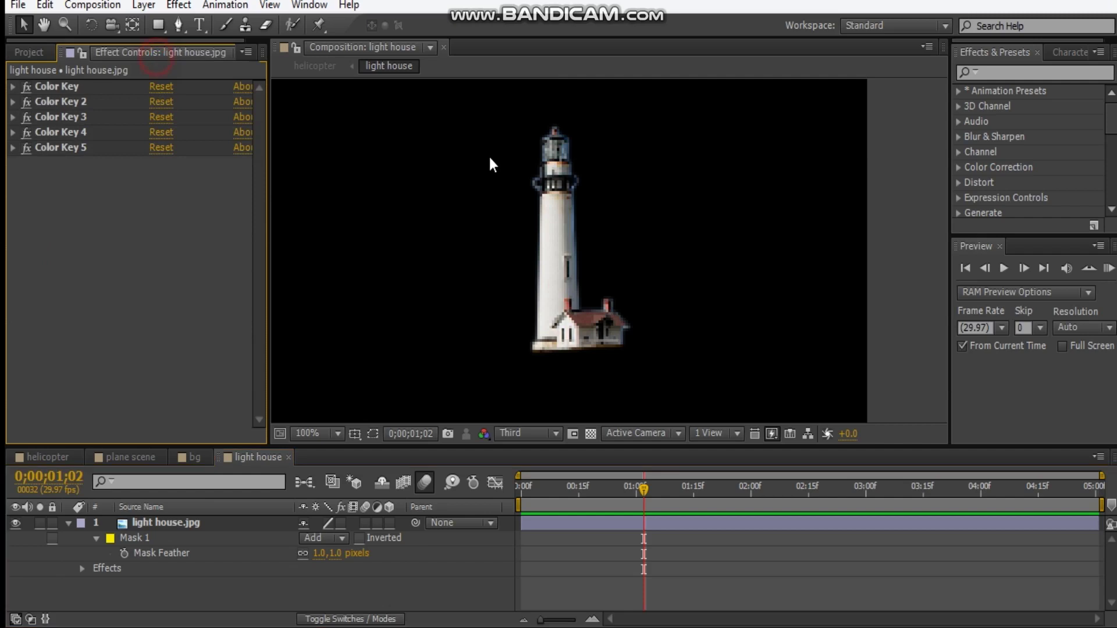
scroll(550, 209, "up", 1)
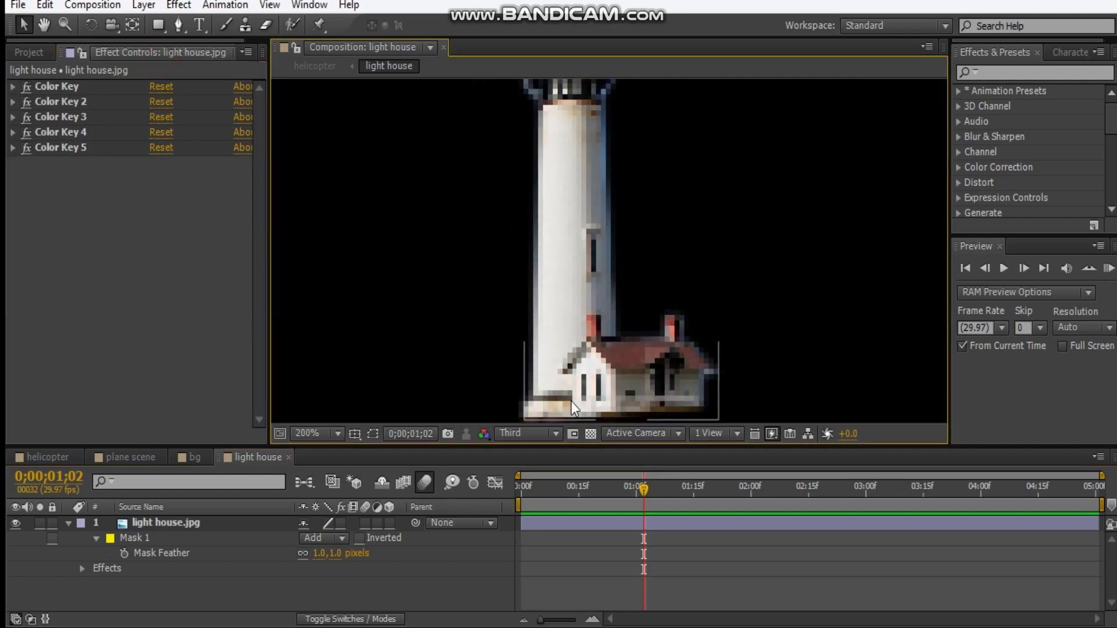
left_click(540, 436)
left_click(543, 476)
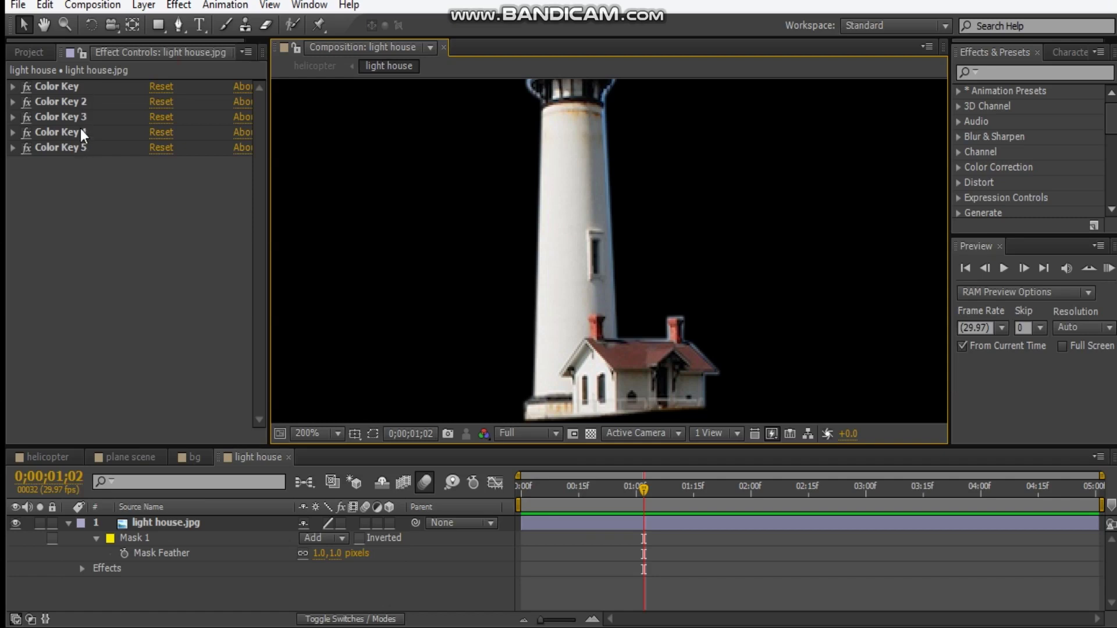
left_click(341, 523)
left_click_drag(637, 234, 640, 266)
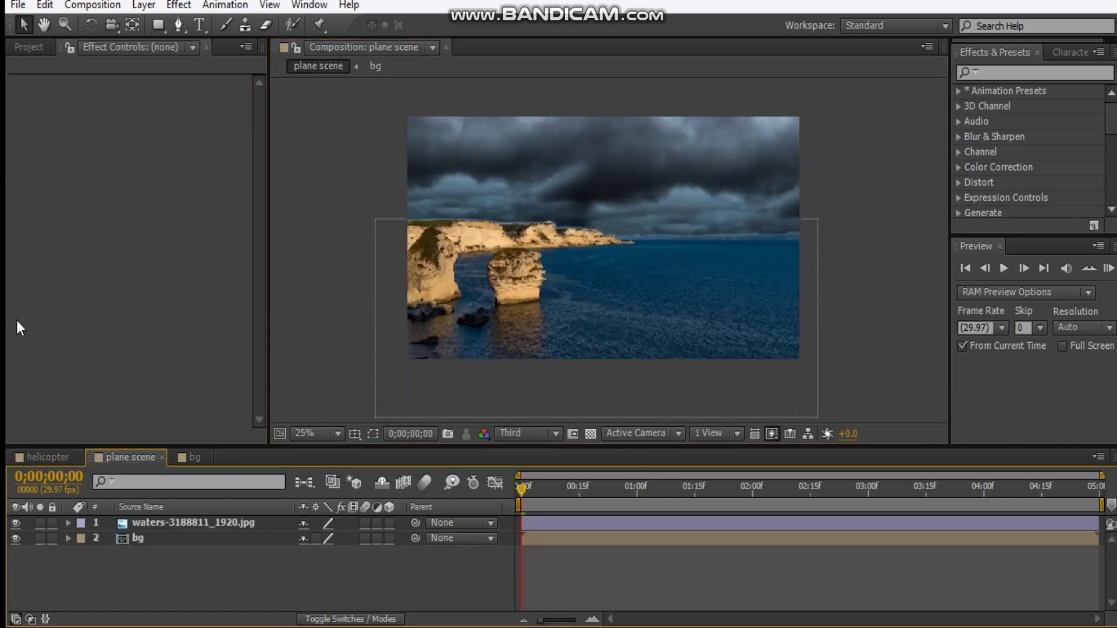
Add the light house composition as the top layer of plane scene and place the lighthouse on the cliff
left_click(30, 48)
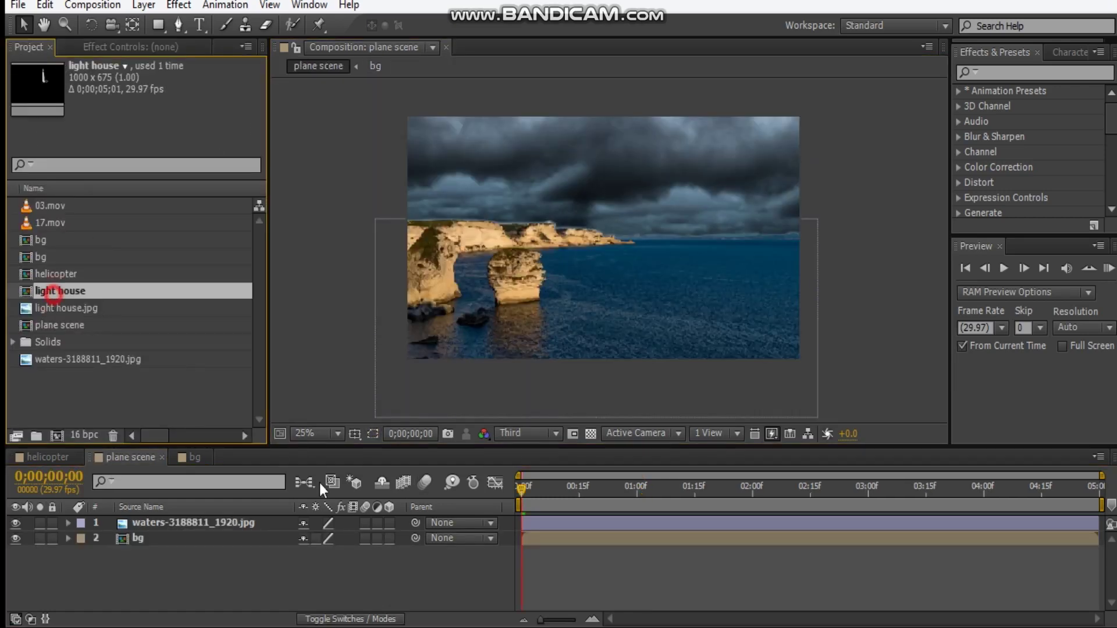
left_click_drag(320, 483, 302, 504)
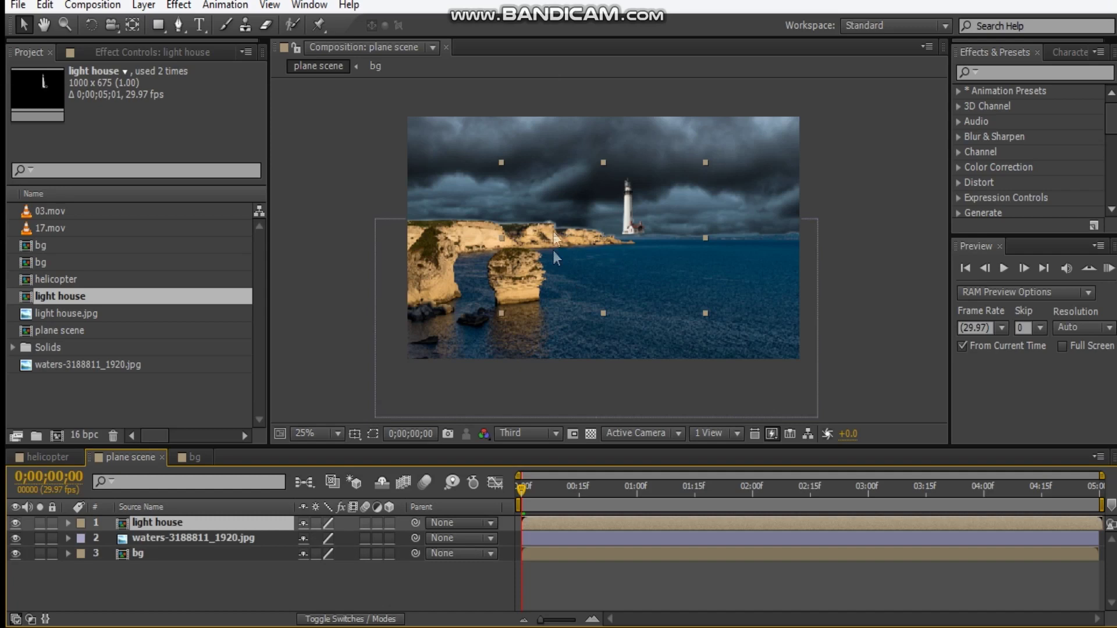
scroll(555, 251, "up", 1)
left_click_drag(590, 169, 668, 299)
left_click_drag(725, 266, 540, 282)
scroll(605, 273, "down", 1)
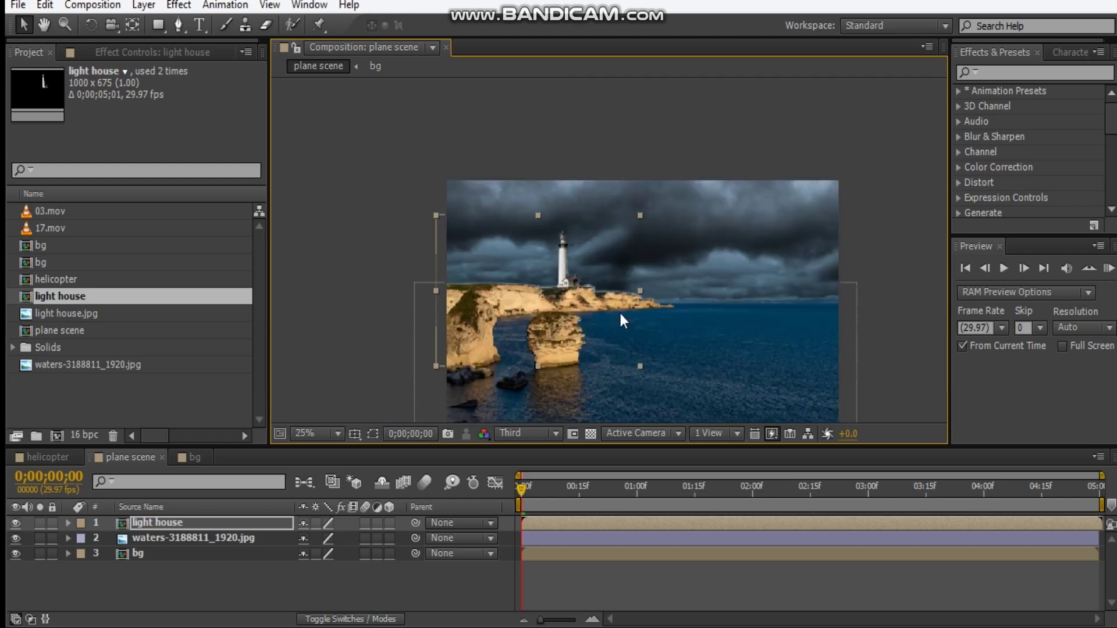
Enlarge the light house layer and shift it so the tower's base rests on the cliff top
left_click_drag(641, 366, 699, 401)
mouse_move(658, 349)
left_mouse_down()
mouse_move(636, 344)
mouse_move(633, 356)
mouse_move(639, 342)
left_mouse_up()
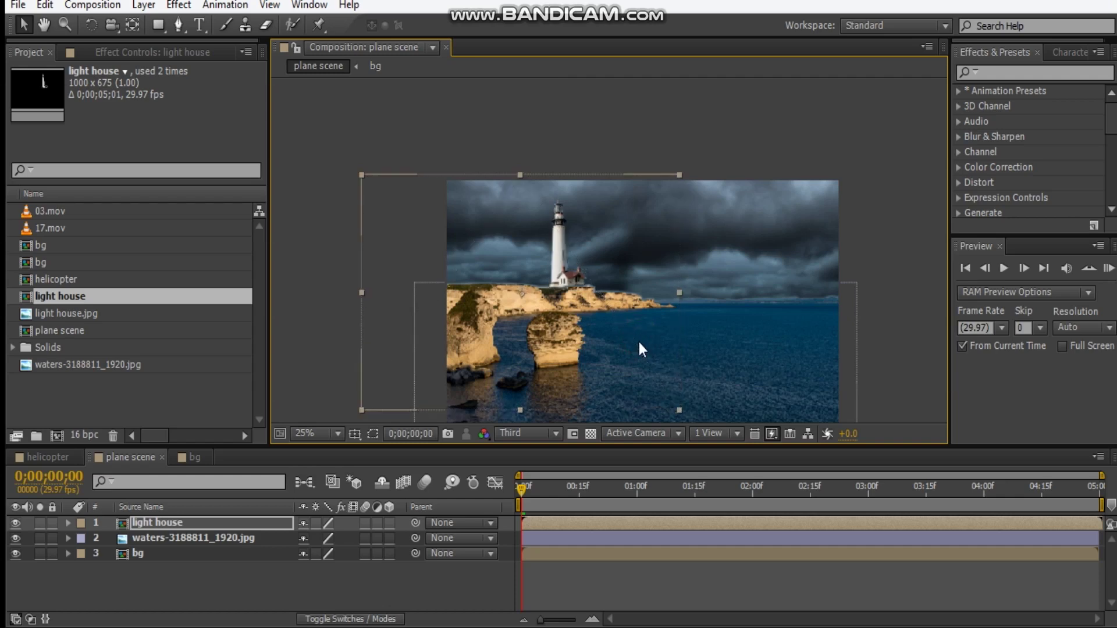
left_click(889, 201)
left_click_drag(586, 248, 509, 210)
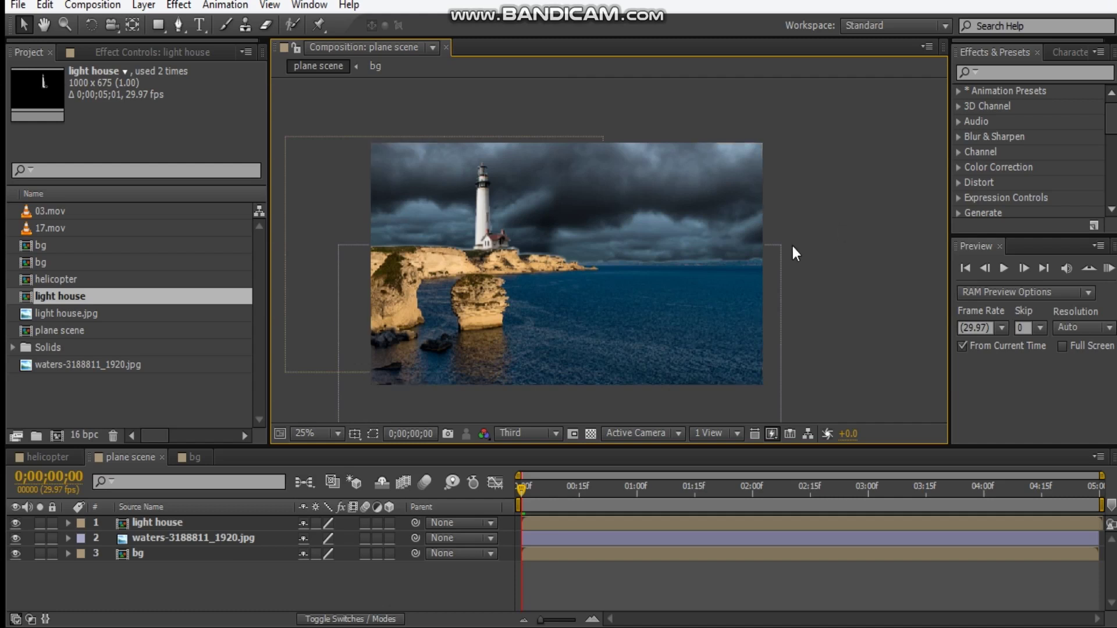
Create an adjustment layer above all layers in plane scene and apply the Tint effect to it
left_click(135, 459)
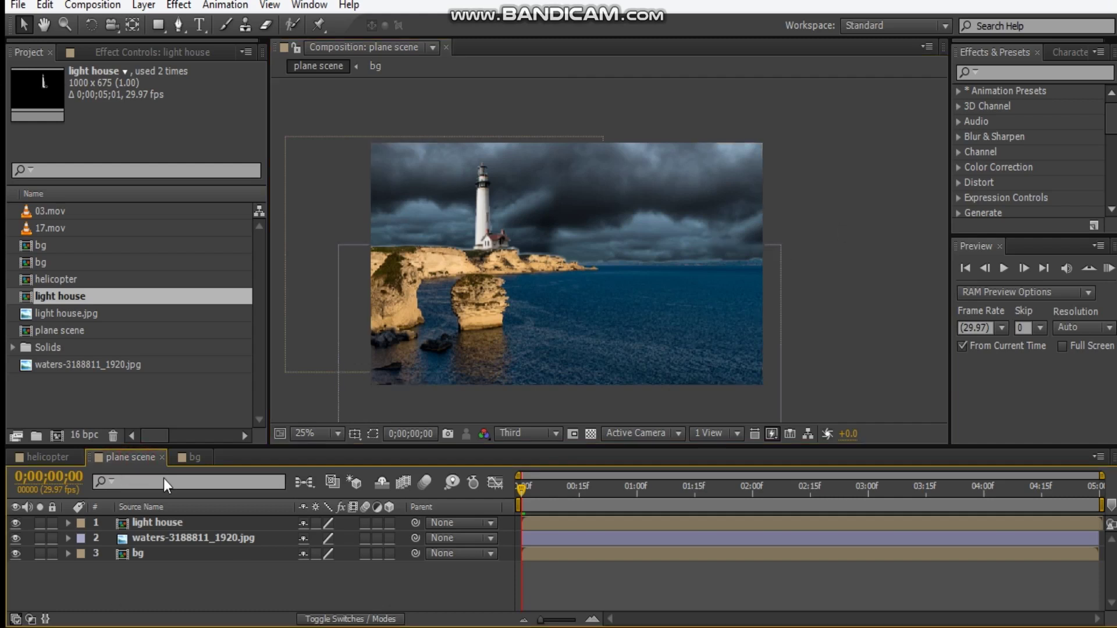
key("ctrl+alt+y")
left_click(153, 52)
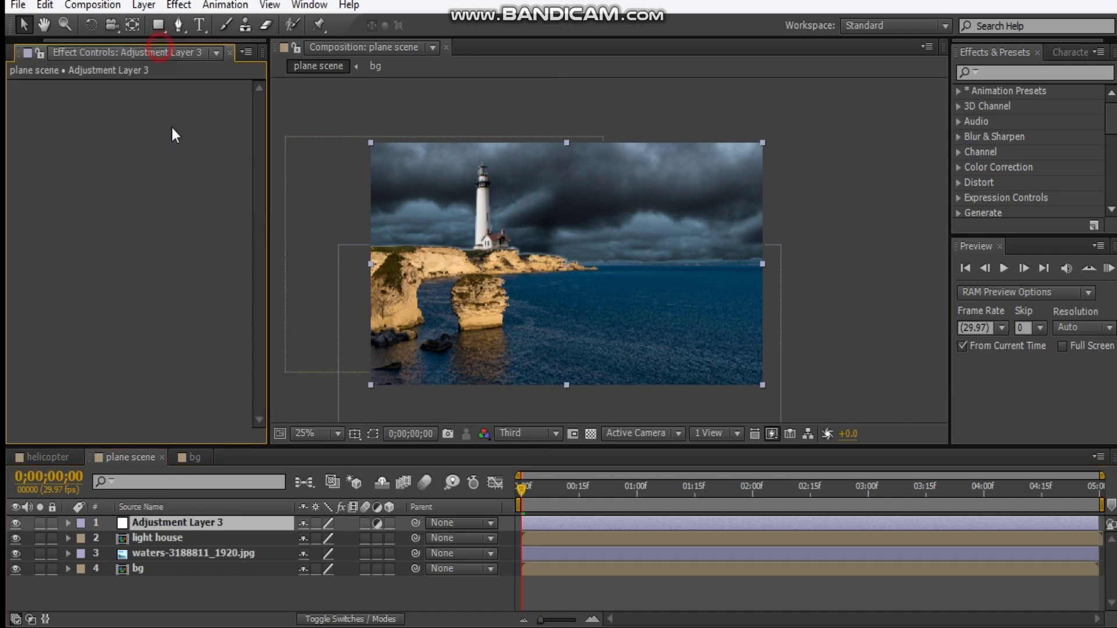
right_click(162, 198)
left_click(245, 222)
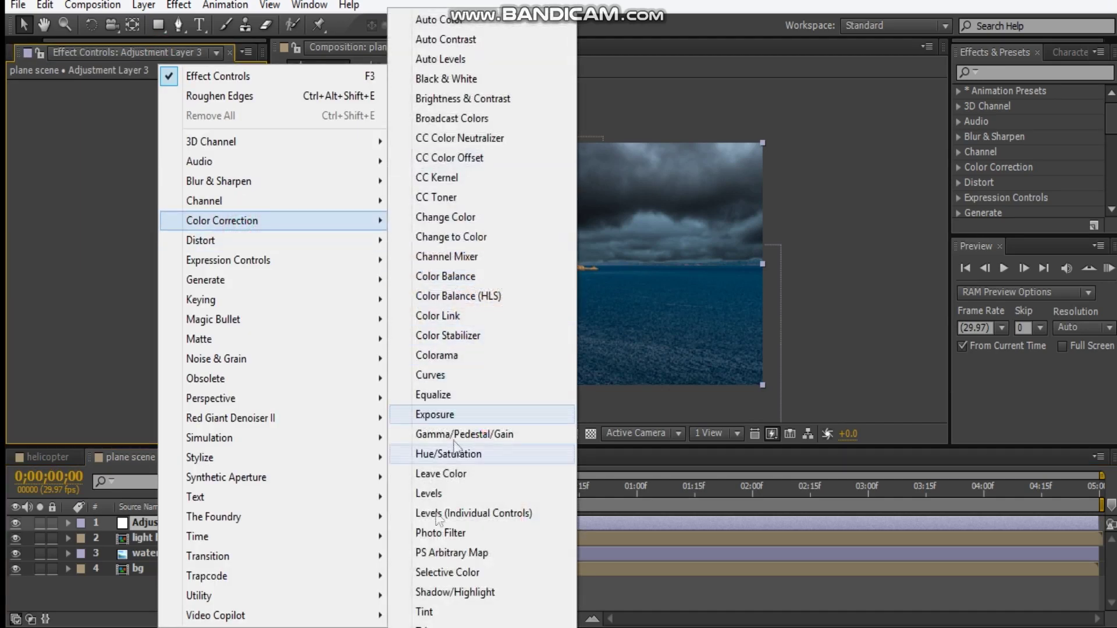
left_click(434, 610)
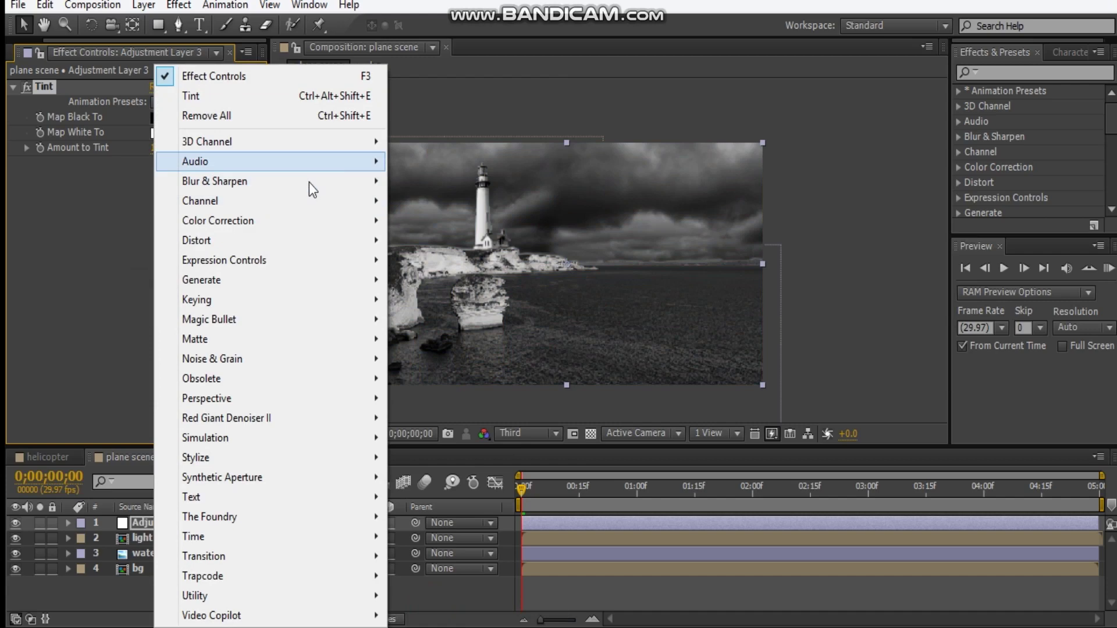
Add the Curves effect to the adjustment layer and set the Tint effect's Amount to Tint to 50%
left_click(299, 220)
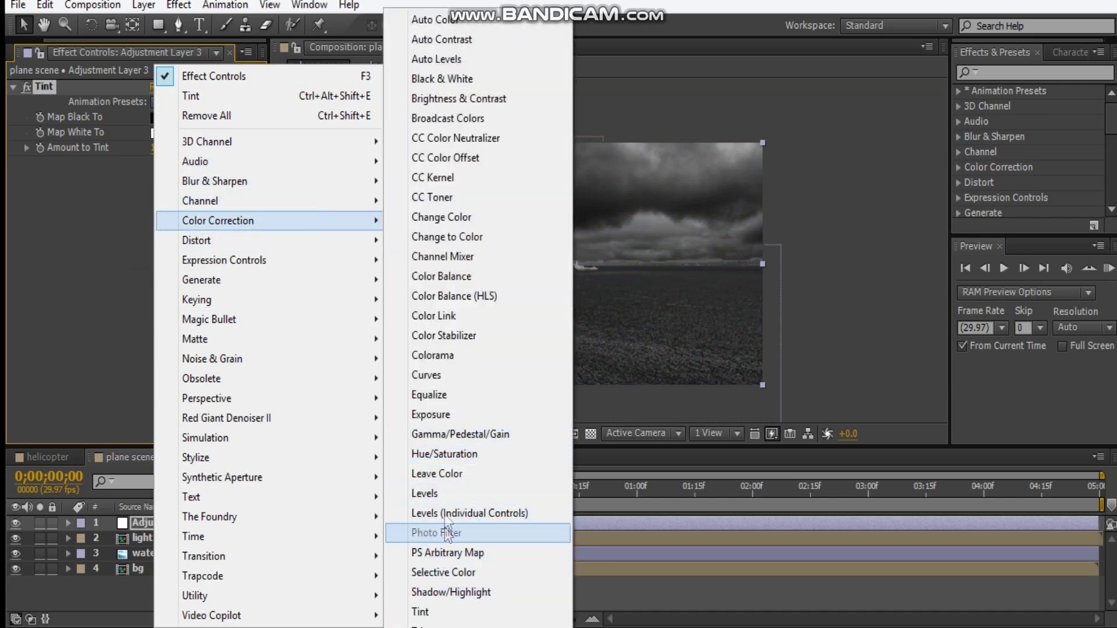
left_click(433, 375)
left_click(172, 146)
type("50")
left_click(211, 134)
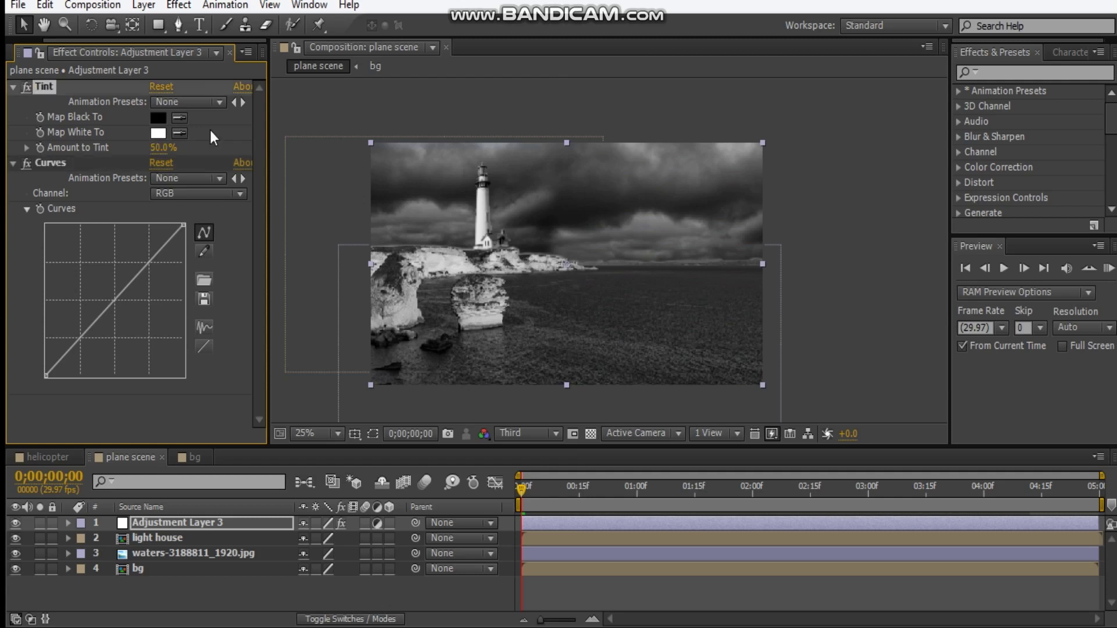
Lower the white end and midpoint of the adjustment layer's RGB curve to darken the whole scene
left_click_drag(623, 232, 653, 208)
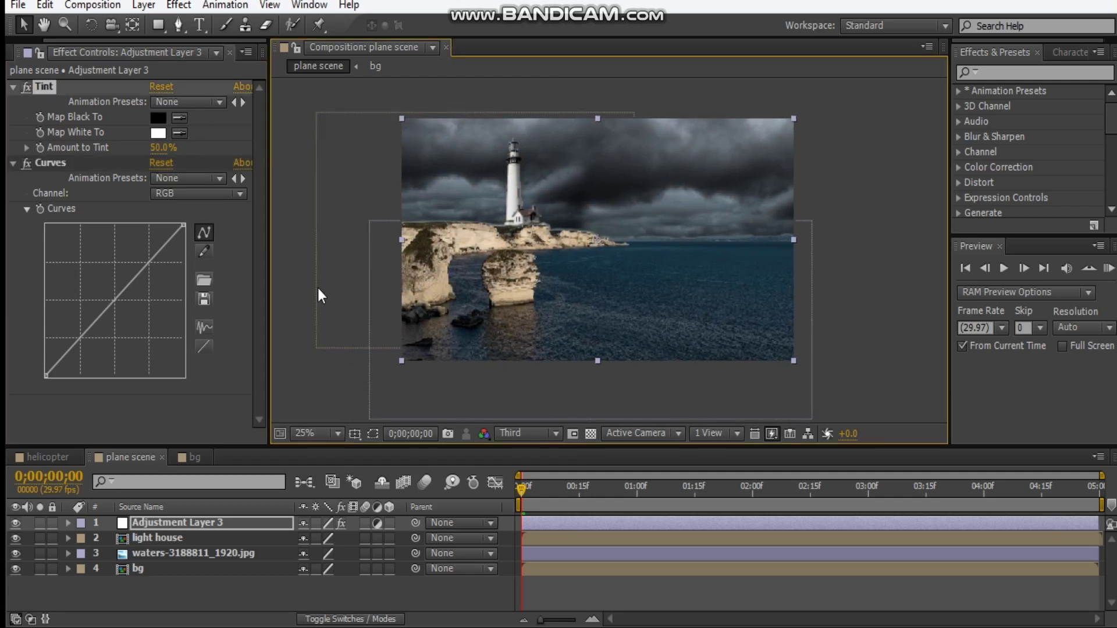
left_click_drag(182, 249, 185, 279)
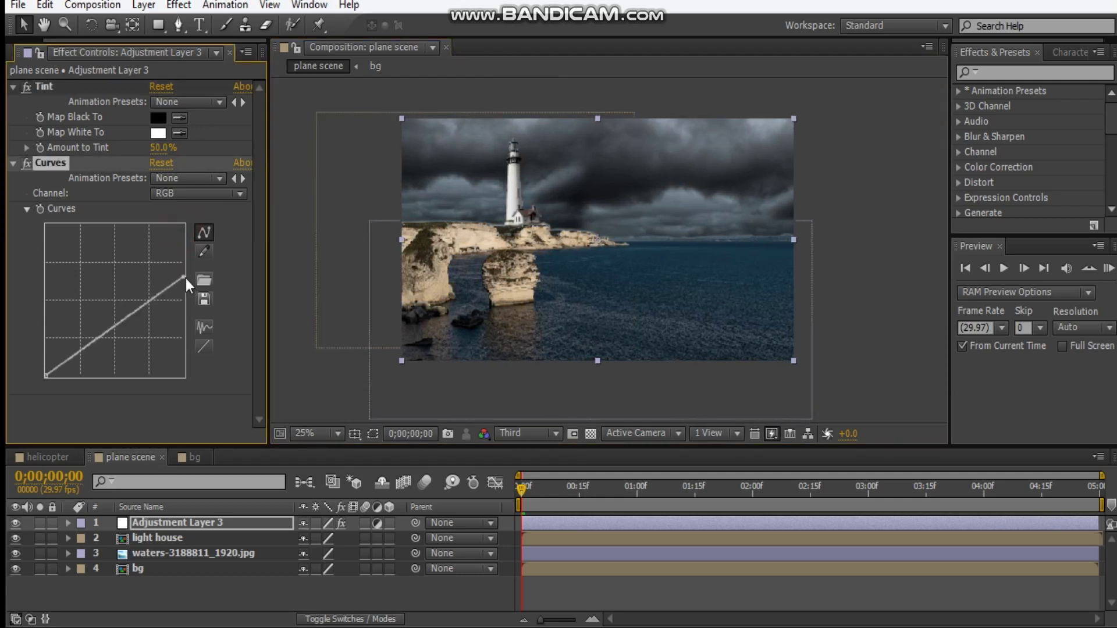
left_click_drag(183, 278, 182, 304)
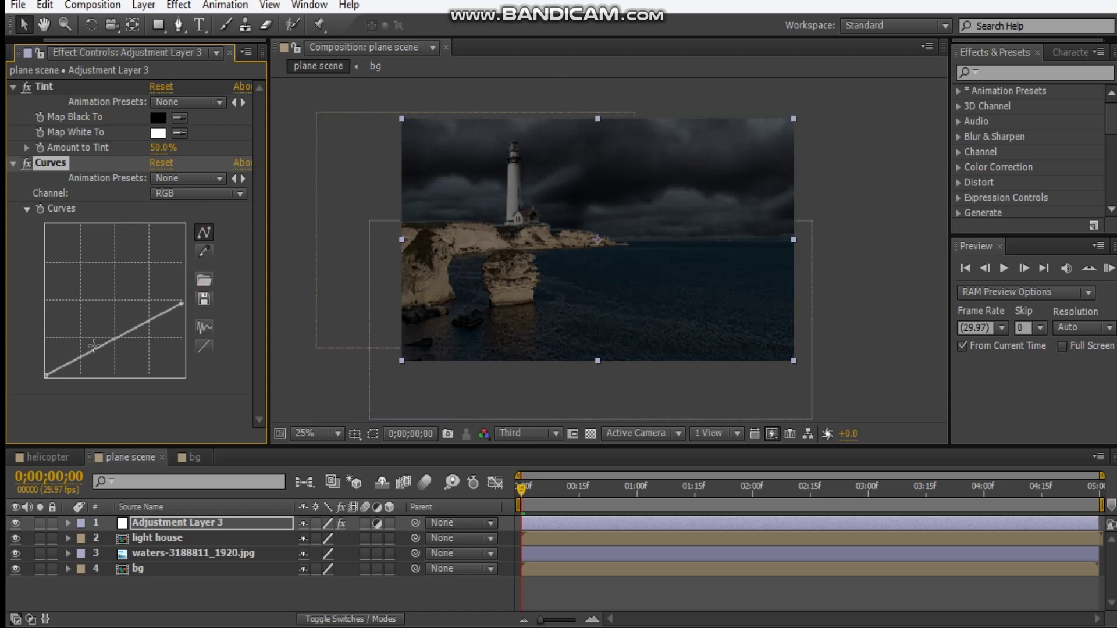
left_click_drag(111, 341, 114, 349)
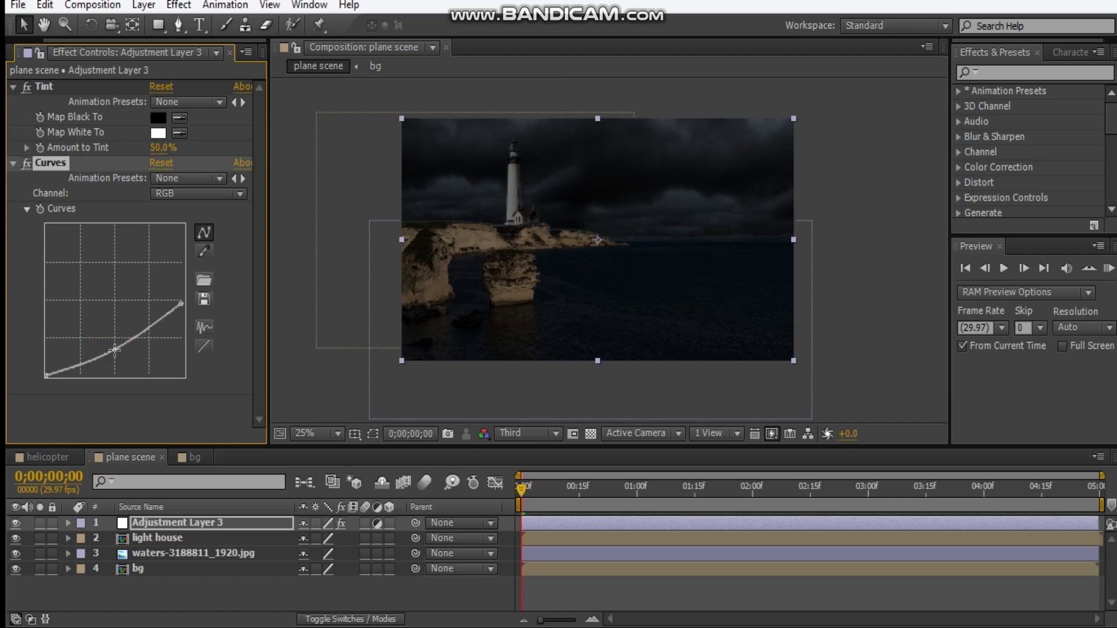
left_click_drag(575, 163, 557, 172)
left_click_drag(349, 260, 382, 235)
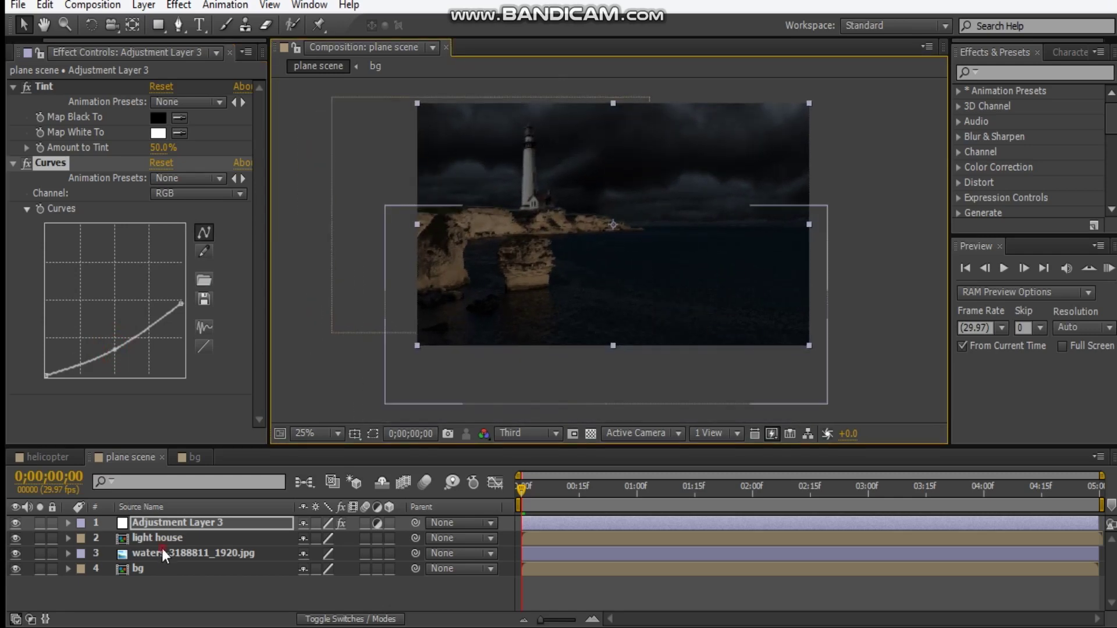
Apply the Tint effect to the waters-3188811_1920.jpg layer and set its Amount to Tint to 50%
left_click(162, 550)
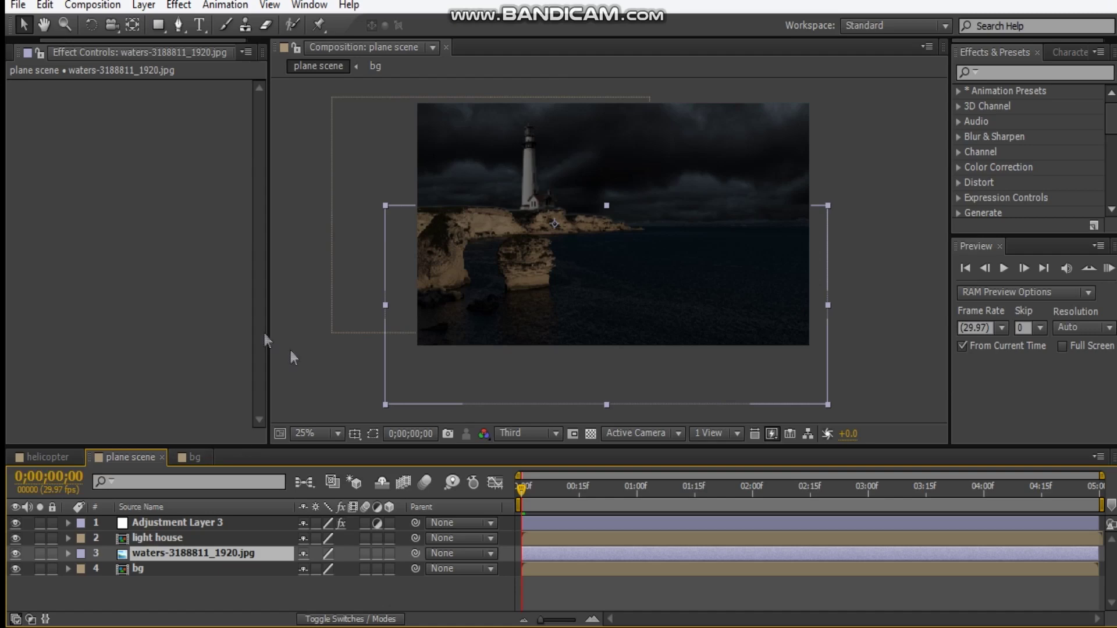
right_click(78, 253)
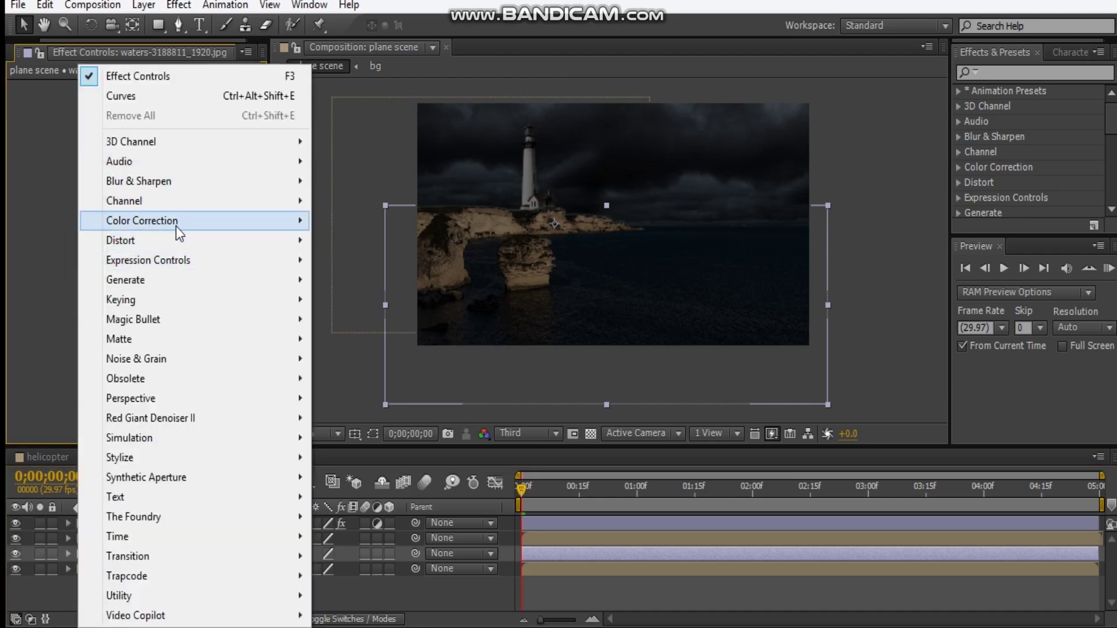
left_click(176, 225)
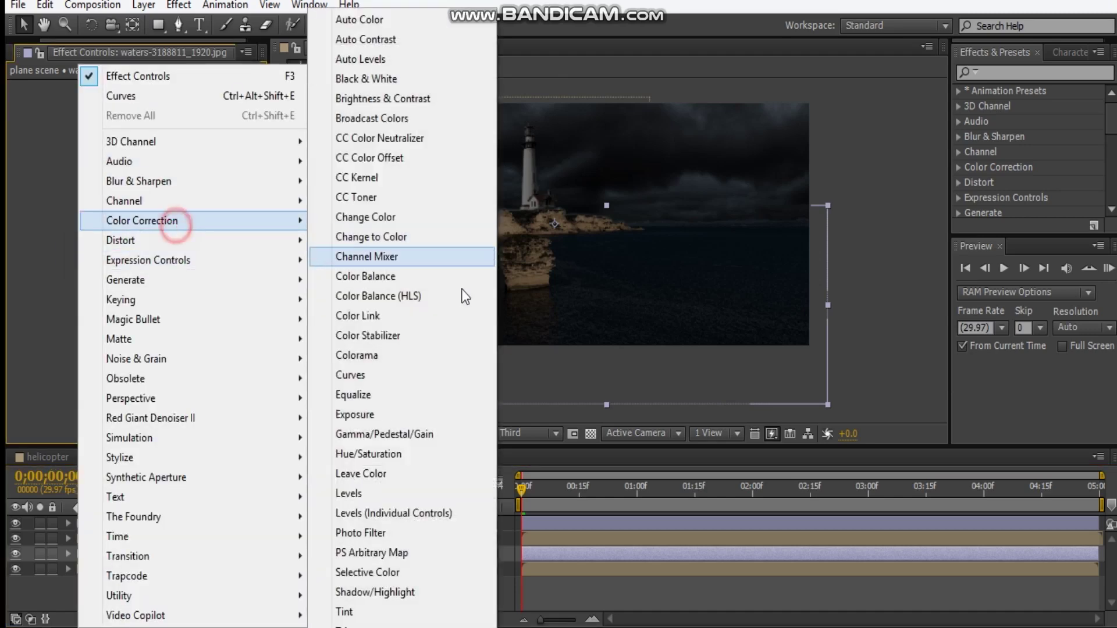
left_click(372, 611)
left_click(169, 153)
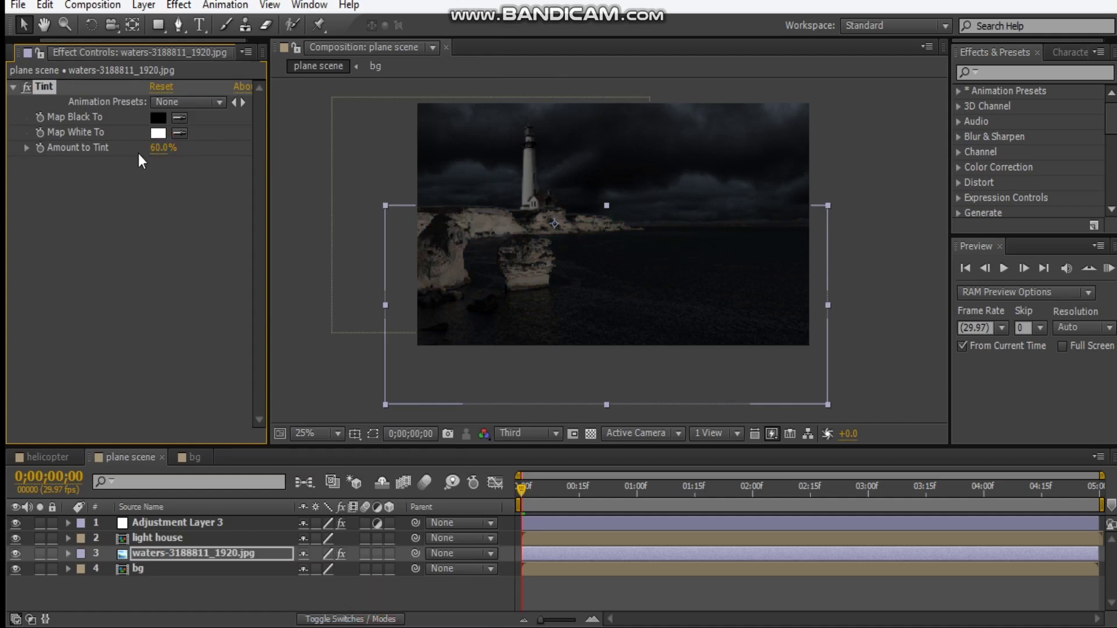
left_click(166, 150)
type("50")
left_click(927, 238)
left_click_drag(591, 182, 572, 206)
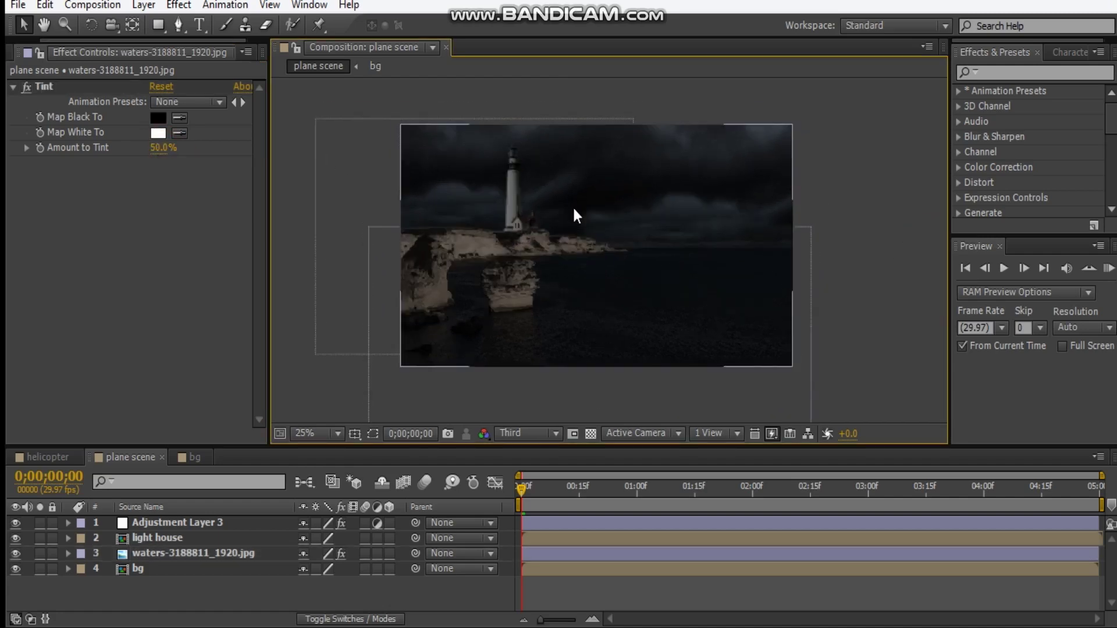
Set the adjustment layer's Amount to Tint to 37% and pull the midpoint of its Red curve slightly down
left_click(173, 522)
left_click(176, 193)
left_click(160, 231)
left_click_drag(111, 309, 114, 309)
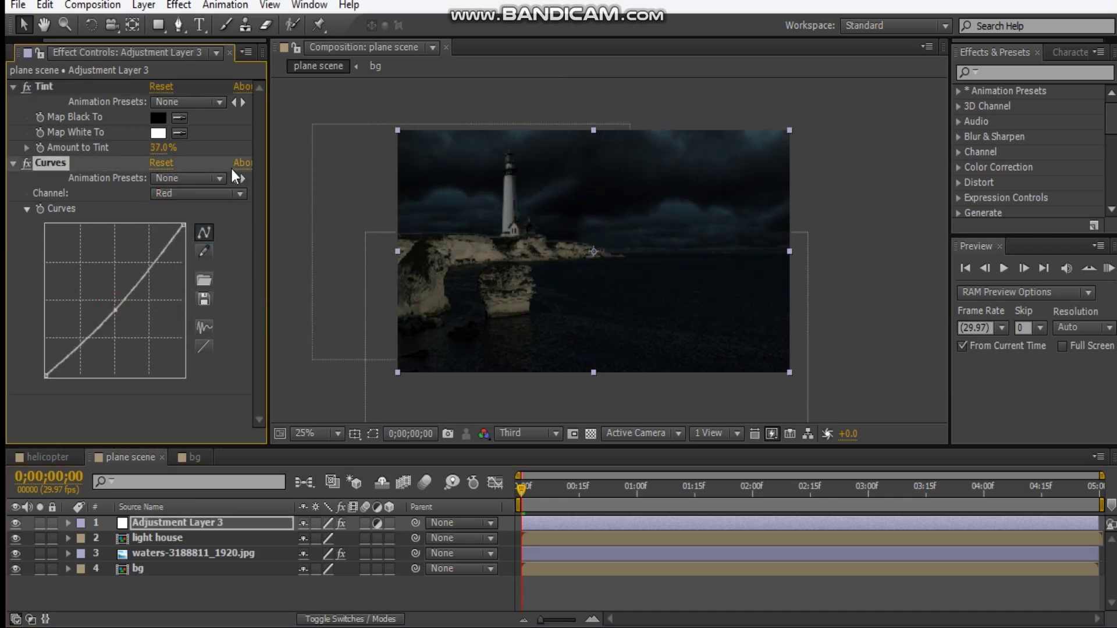
Raise the midpoint of the adjustment layer's Blue curve and lower its Red curve a bit further for a cooler night look
left_click(192, 195)
left_click(195, 272)
left_click_drag(110, 301, 108, 299)
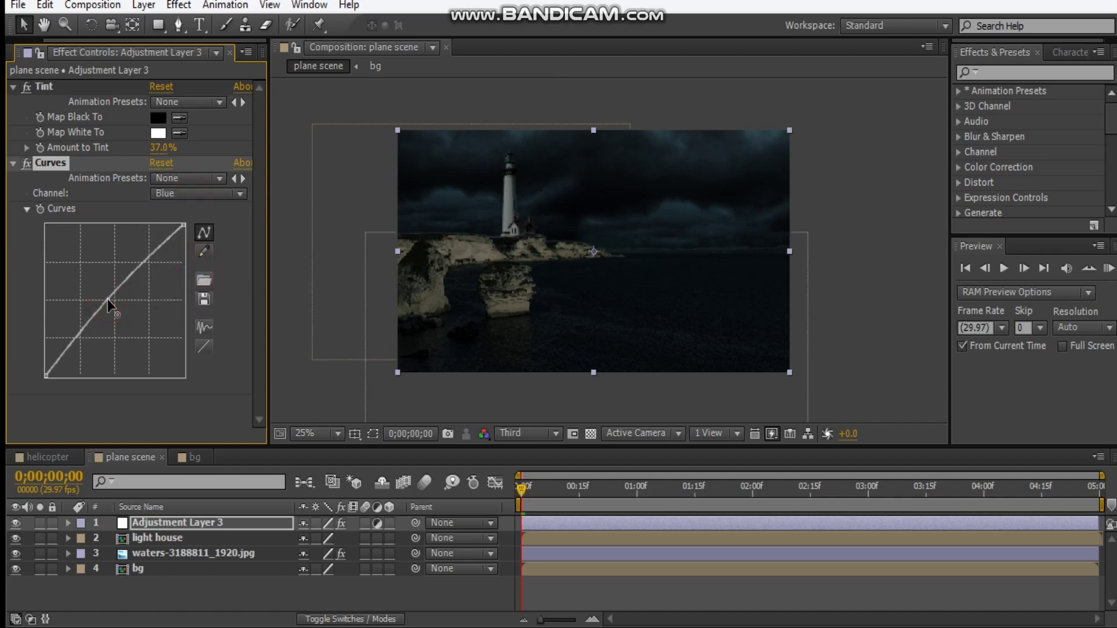
left_click(871, 212)
left_click_drag(545, 241, 533, 245)
scroll(535, 237, "up", 2)
scroll(536, 229, "down", 2)
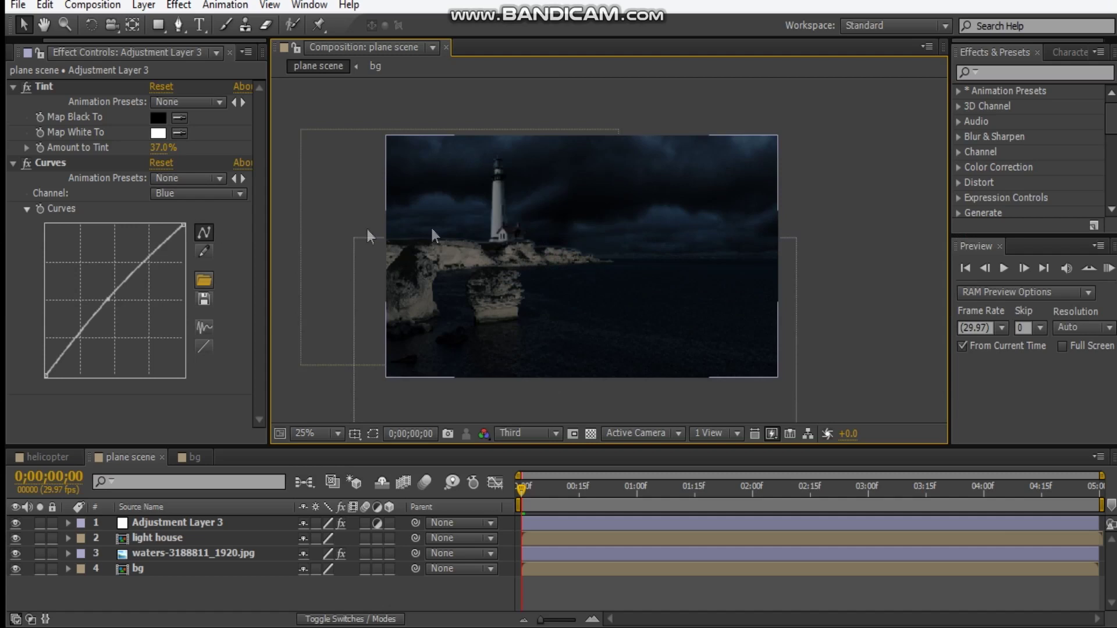
left_click(343, 268)
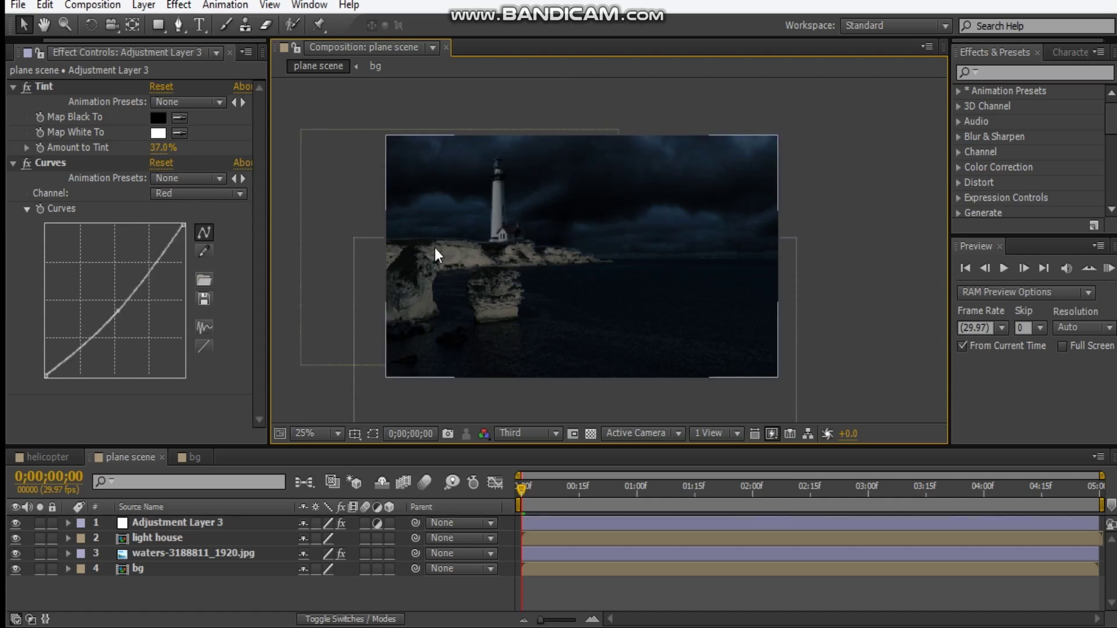
scroll(435, 249, "down", 1)
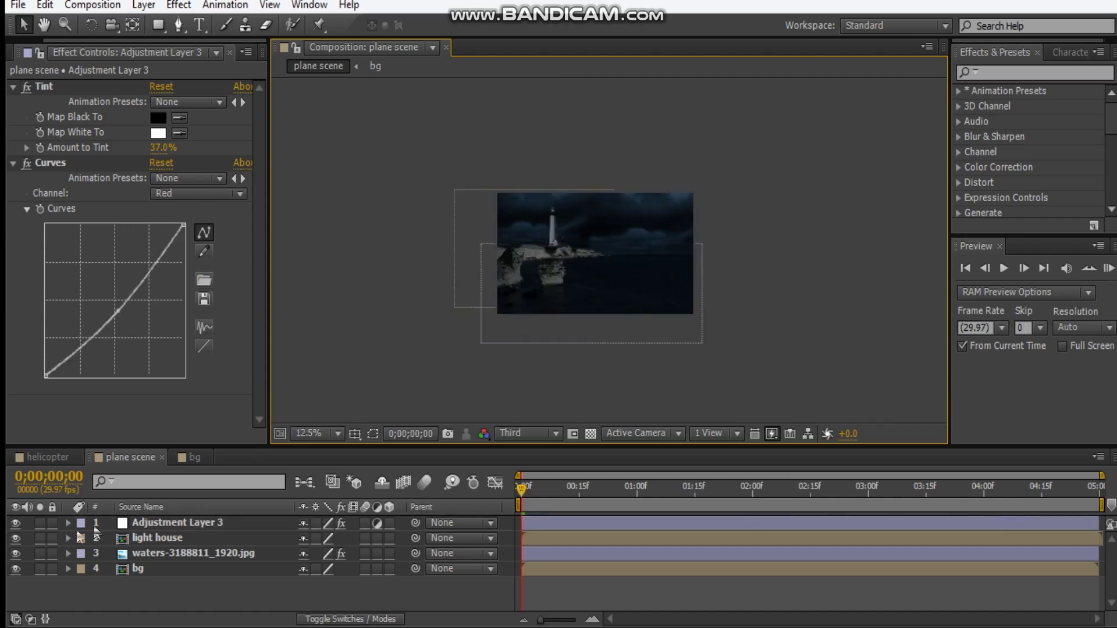
Rename the adjustment layer as cc
left_click(172, 522)
key("Return")
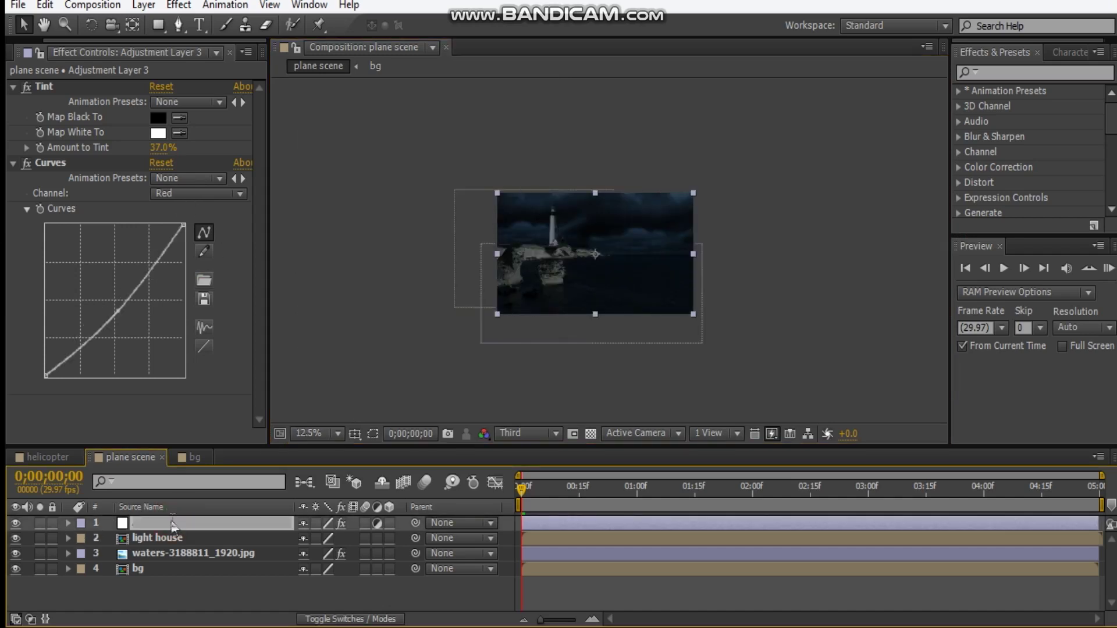
type("cc")
left_click(866, 262)
scroll(559, 239, "up", 1)
left_click_drag(559, 240, 567, 229)
Create a black solid as the top layer of plane scene and apply the CC Particle World effect to it
left_click(132, 459)
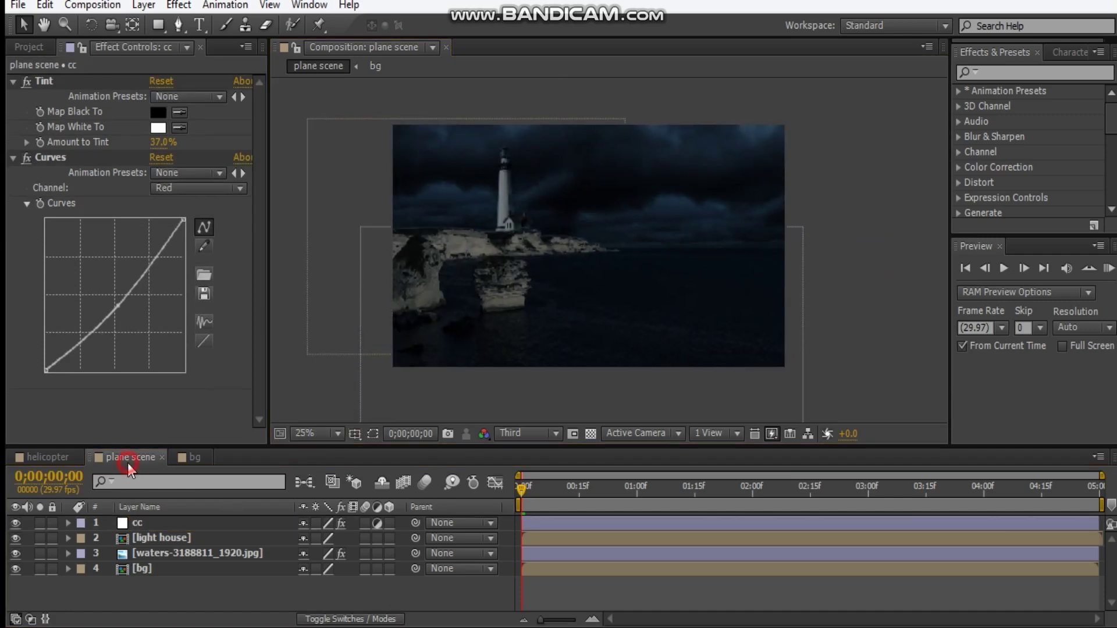
key("ctrl+y")
left_click(851, 452)
right_click(39, 241)
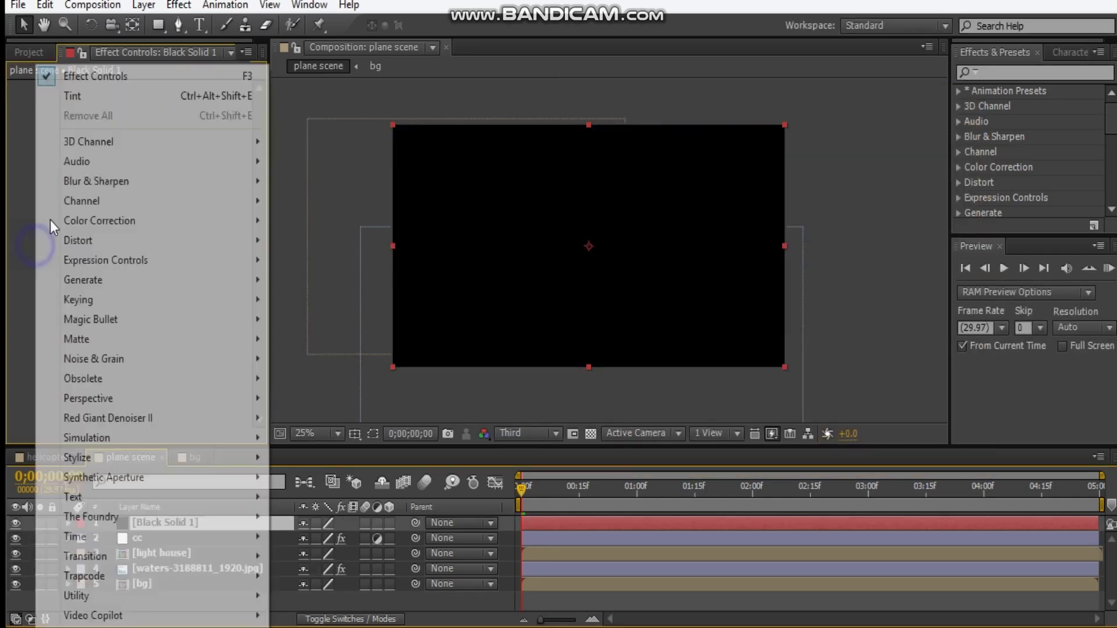
mouse_move(141, 439)
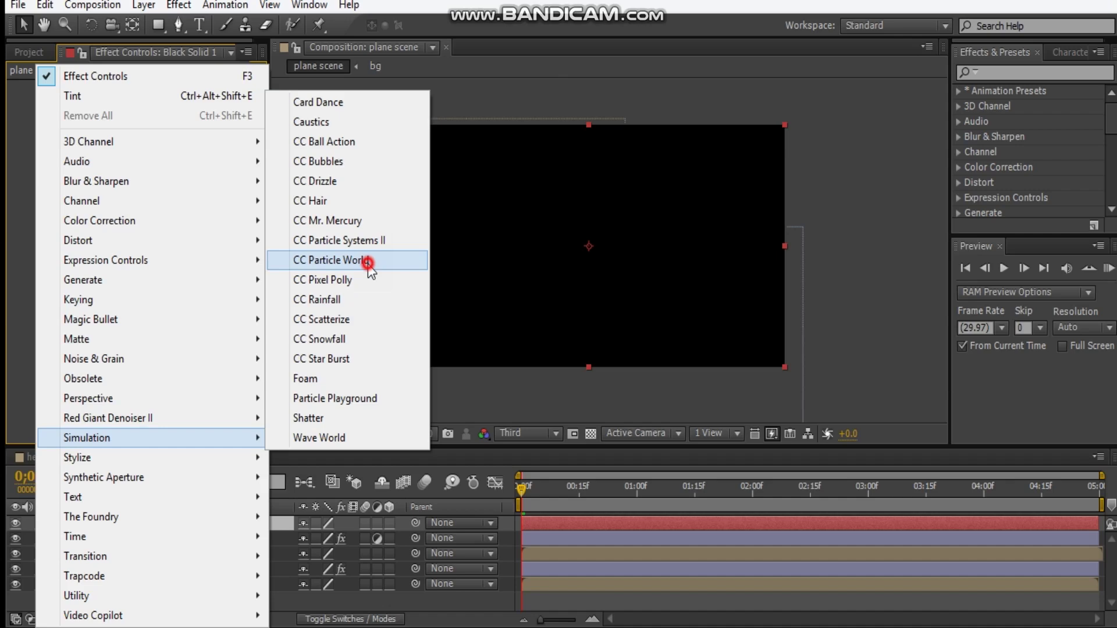
left_click(367, 263)
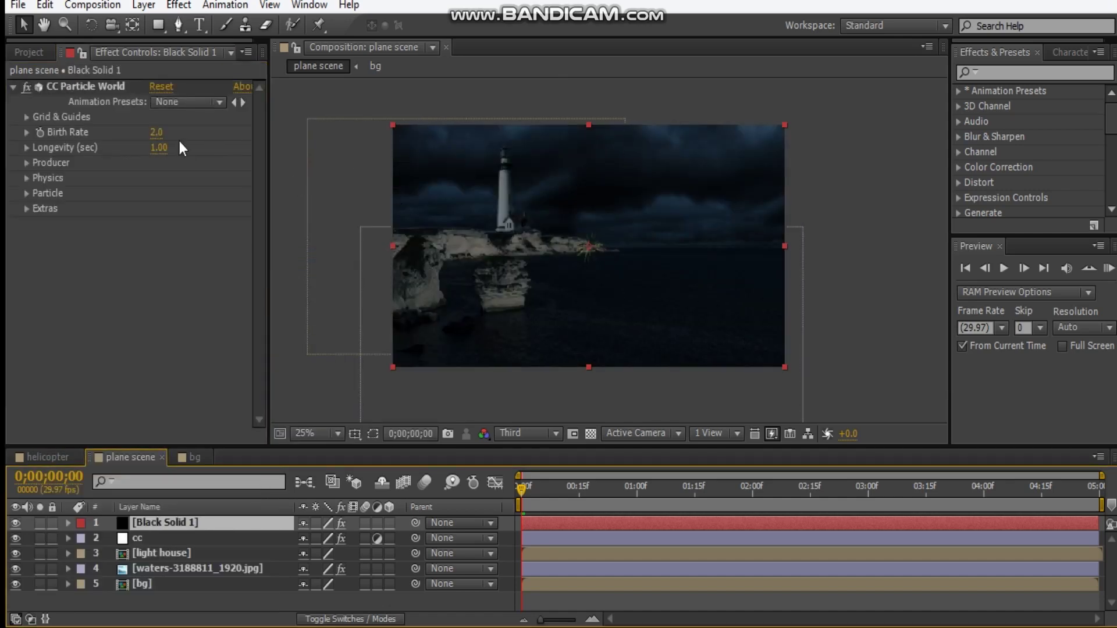
Solo the black solid at 0;00;01;25 and turn off the Grid guide of CC Particle World
left_click_drag(597, 500, 735, 504)
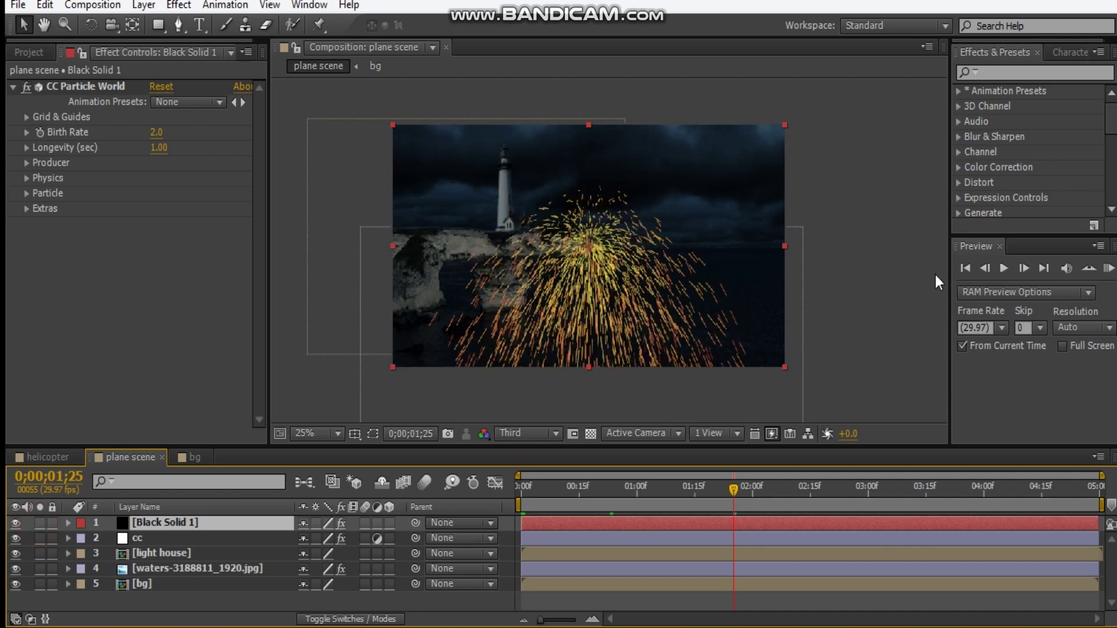
left_click(39, 523)
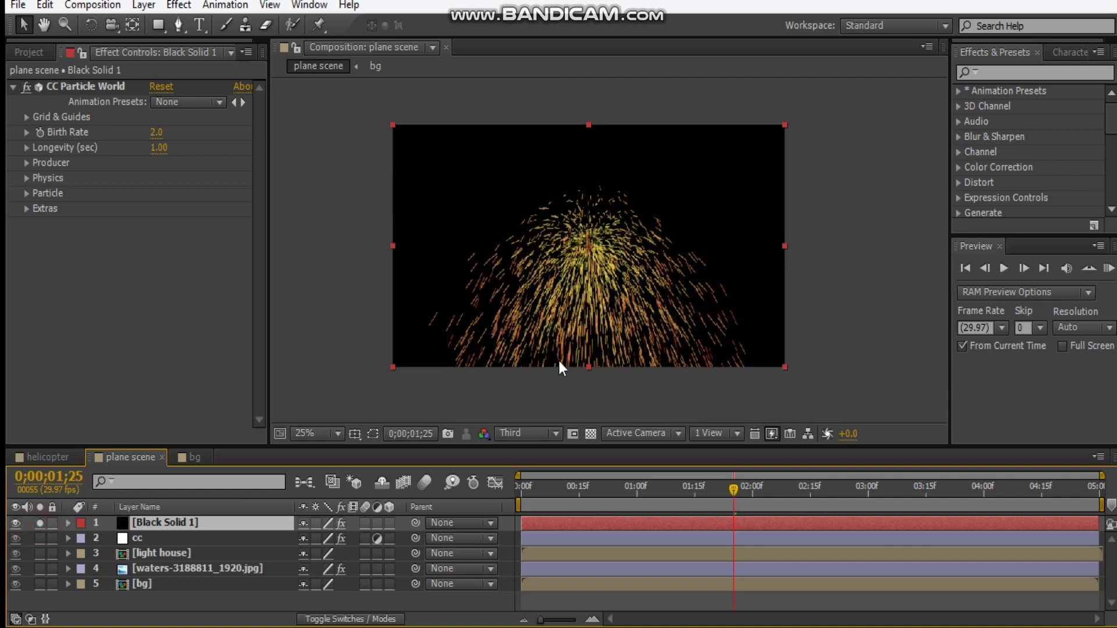
left_click(26, 118)
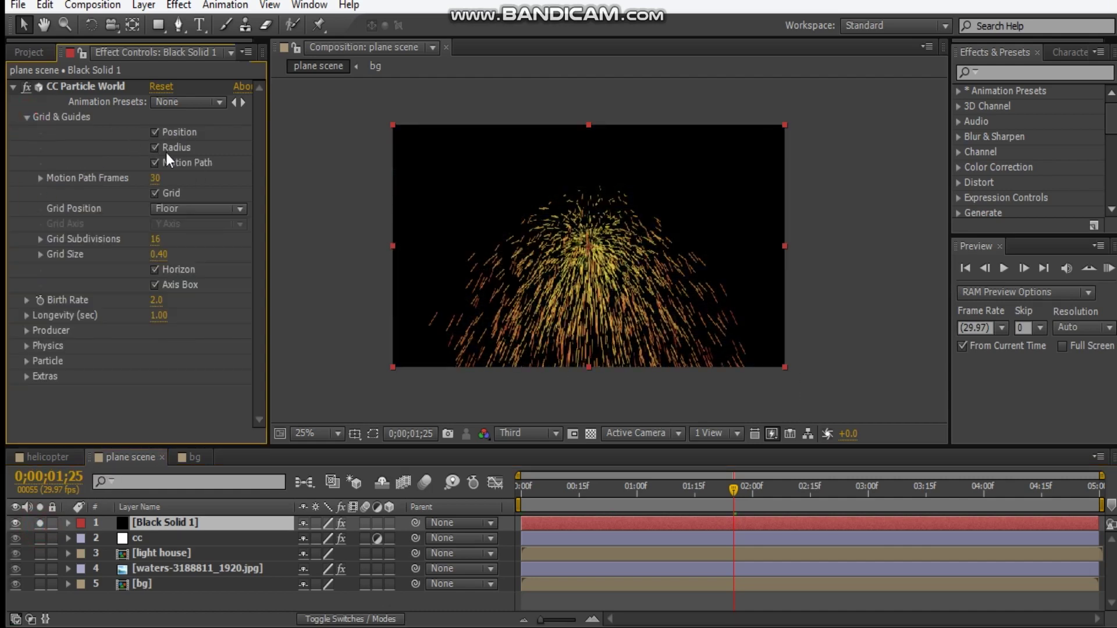
left_click(155, 194)
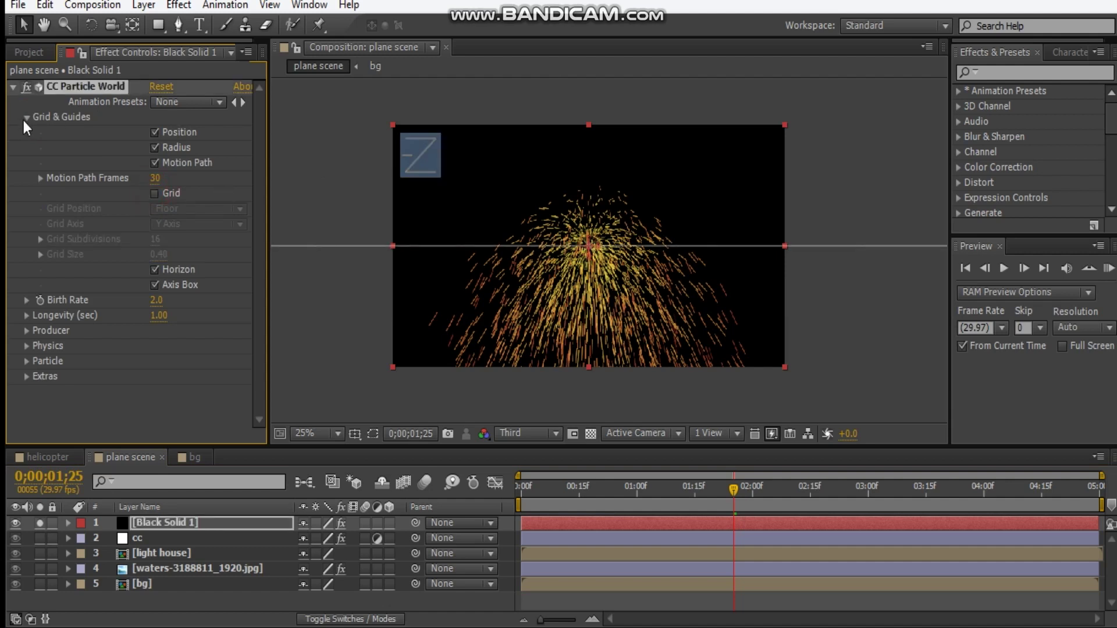
left_click(26, 117)
Set the particle producer's Radius X to 1.605, Radius Y to 2.095 and Radius Z to 1.365, and the Physics Velocity to 0.13
left_click(26, 162)
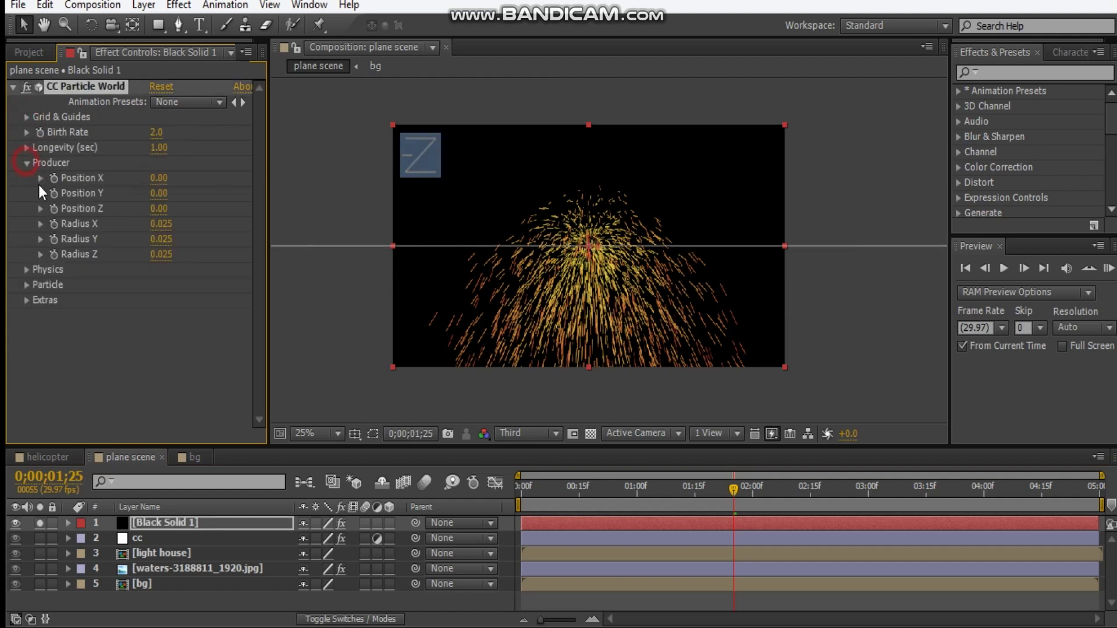
left_click(26, 270)
scroll(23, 350, "down", 1)
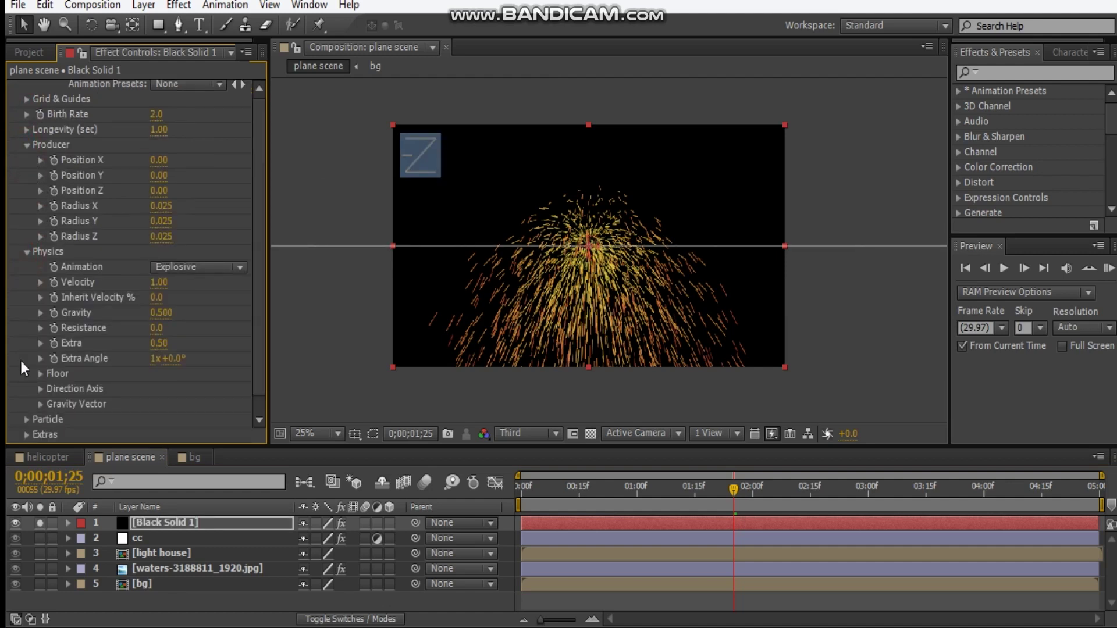
left_click(26, 420)
scroll(173, 334, "down", 5)
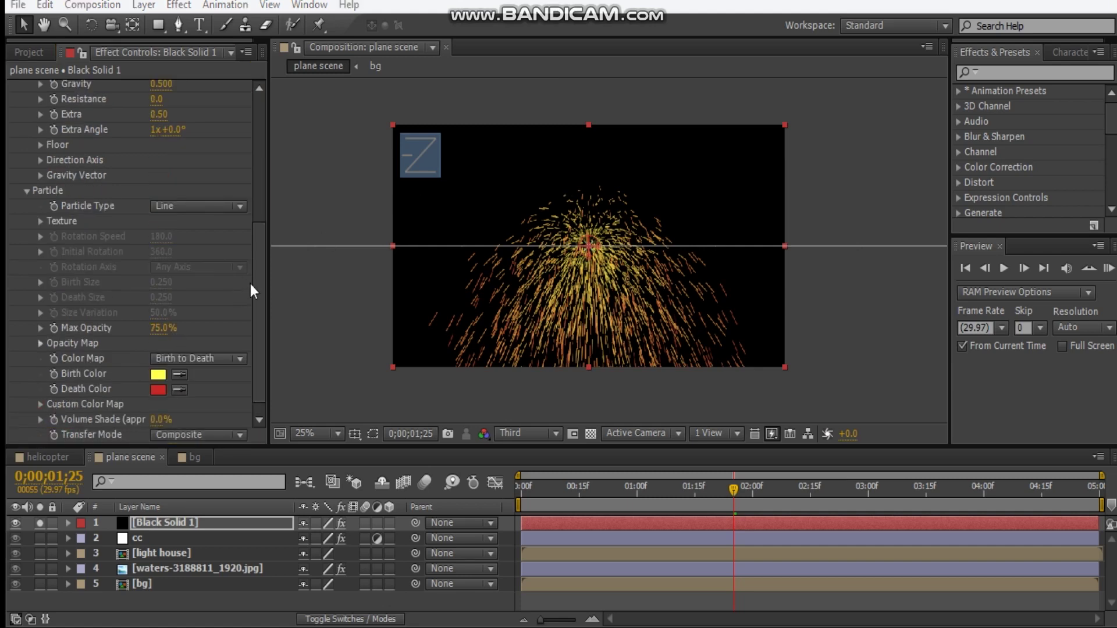
left_click_drag(259, 281, 260, 129)
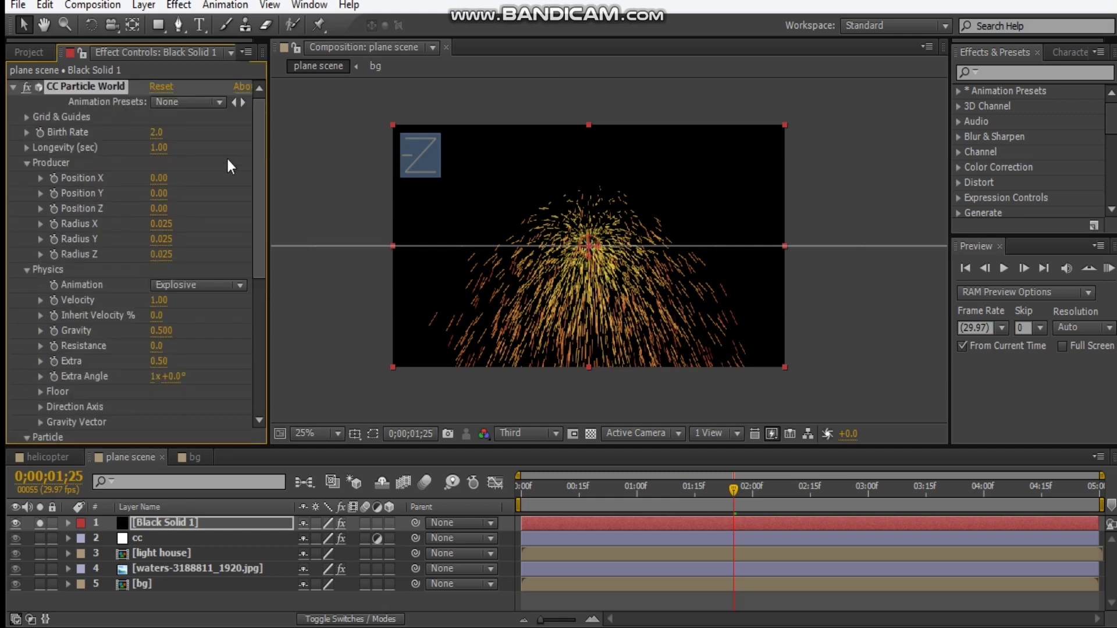
left_click_drag(162, 226, 241, 220)
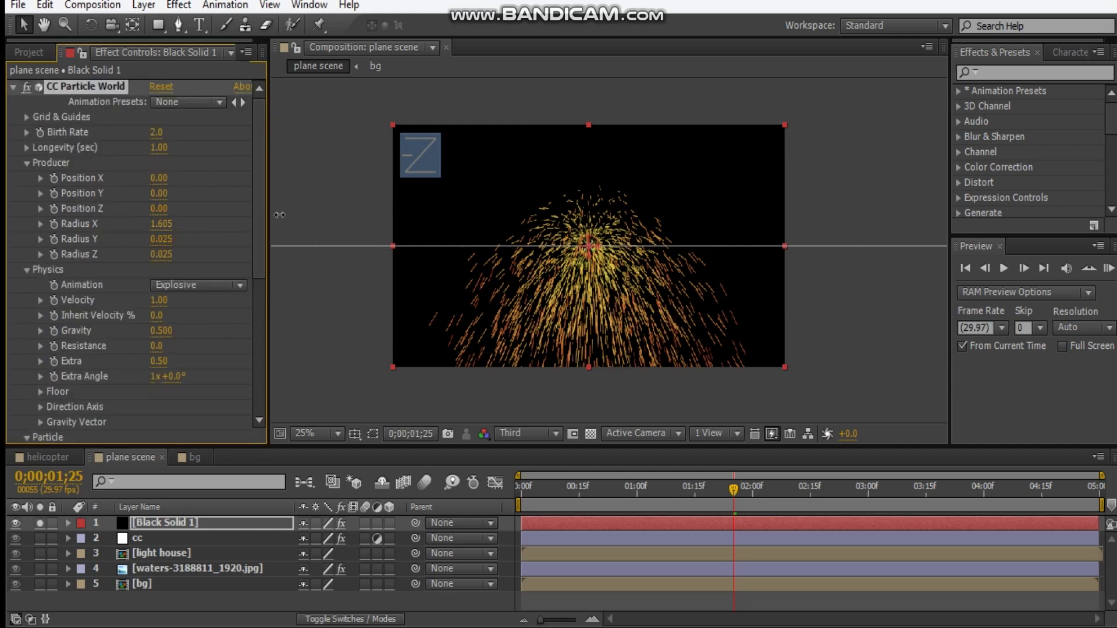
left_click_drag(304, 230, 192, 253)
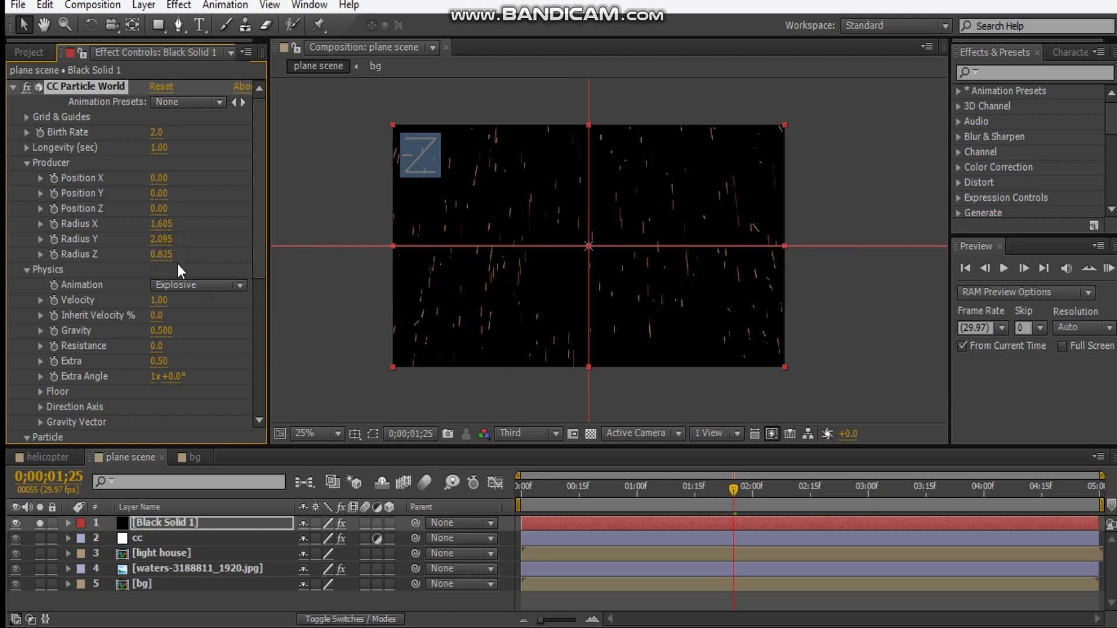
left_click_drag(156, 256, 198, 260)
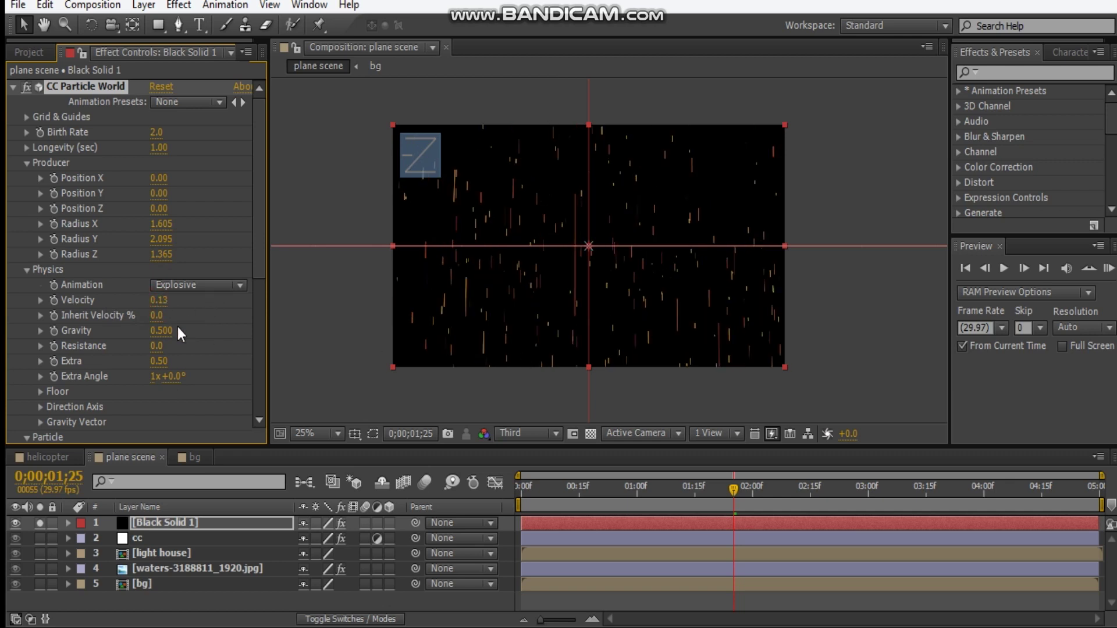
Set the Gravity of CC Particle World's Physics to 0.820
scroll(177, 327, "down", 2)
left_click(170, 291)
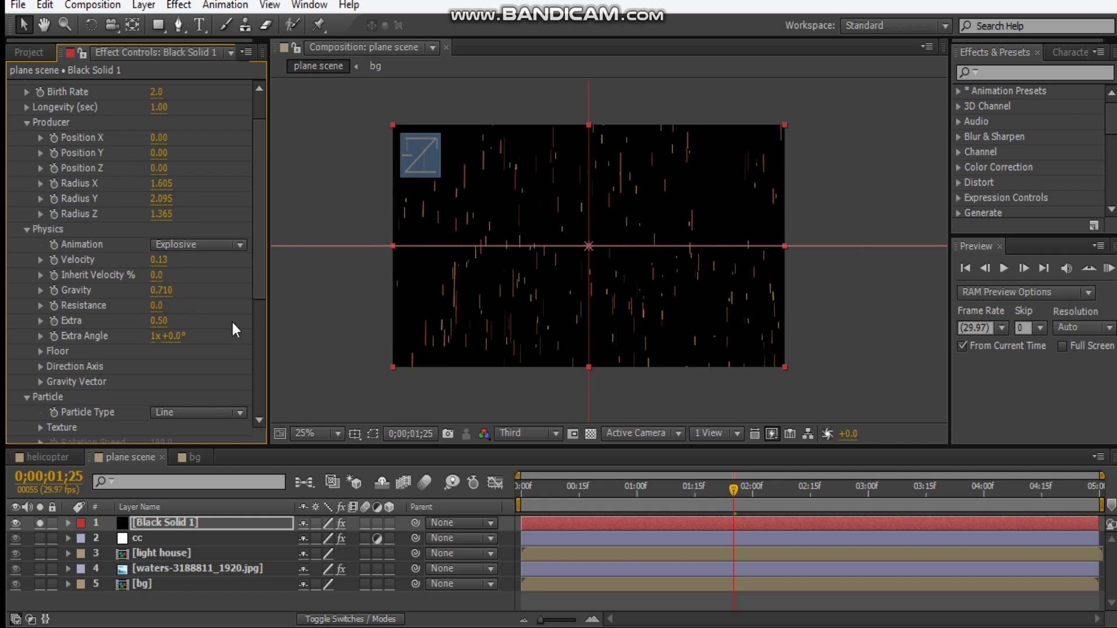
left_click_drag(160, 290, 167, 290)
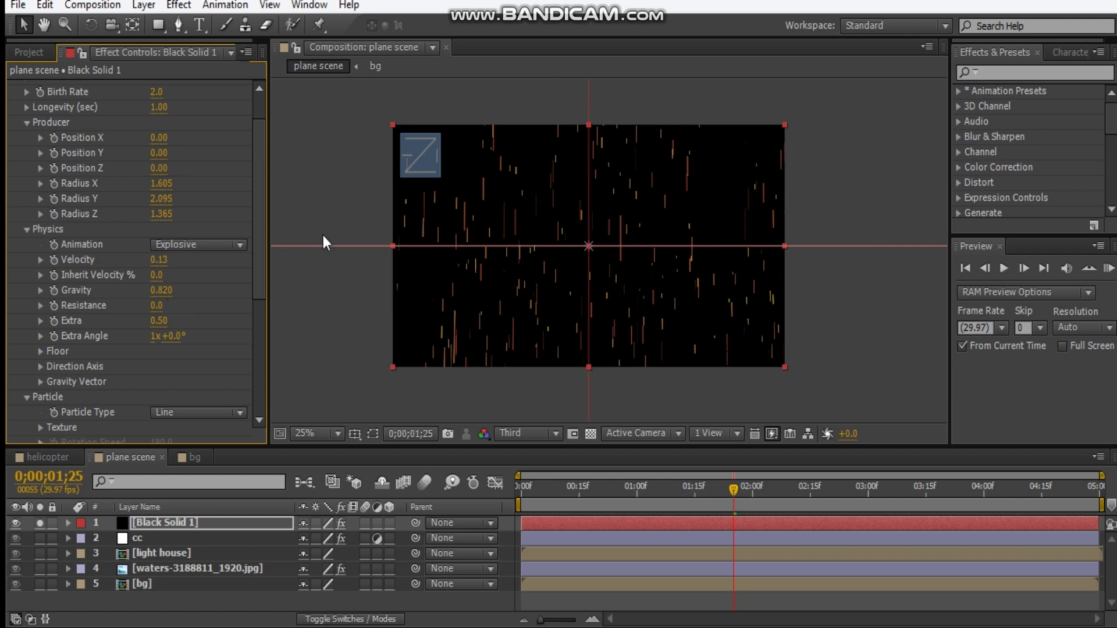
Rotate the black solid layer by 8° so the particle streaks fall at a slant
left_click(200, 522)
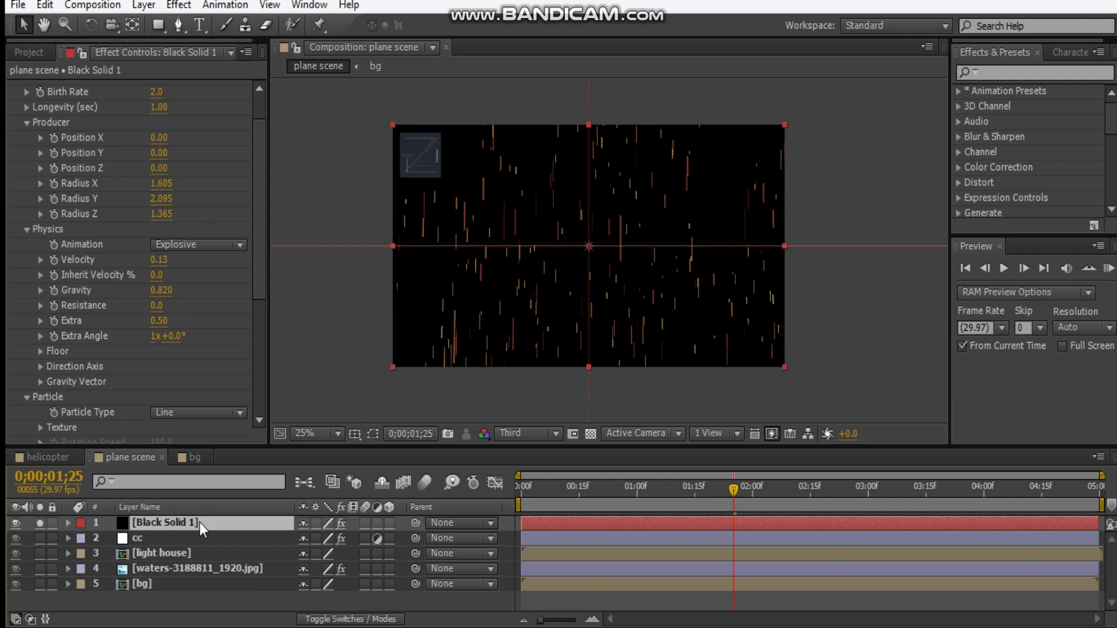
key("r")
left_click(320, 539)
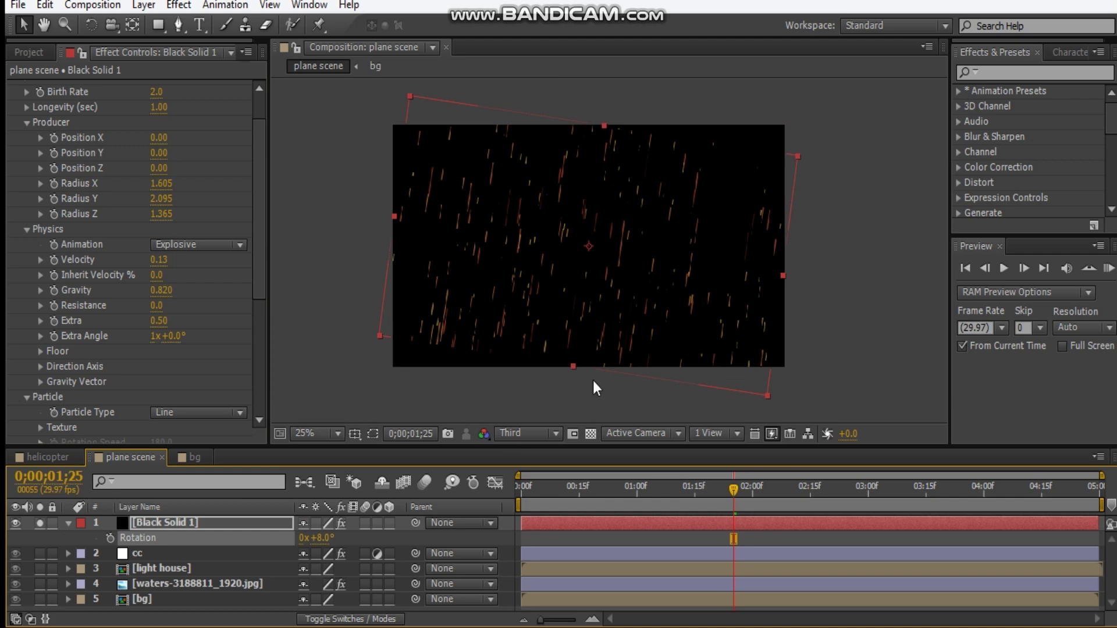
Enlarge the rotated black solid beyond the frame edges and set the particle producer's Radius Y to 3.035 and Radius Z to 2.905
left_click_drag(767, 393, 878, 443)
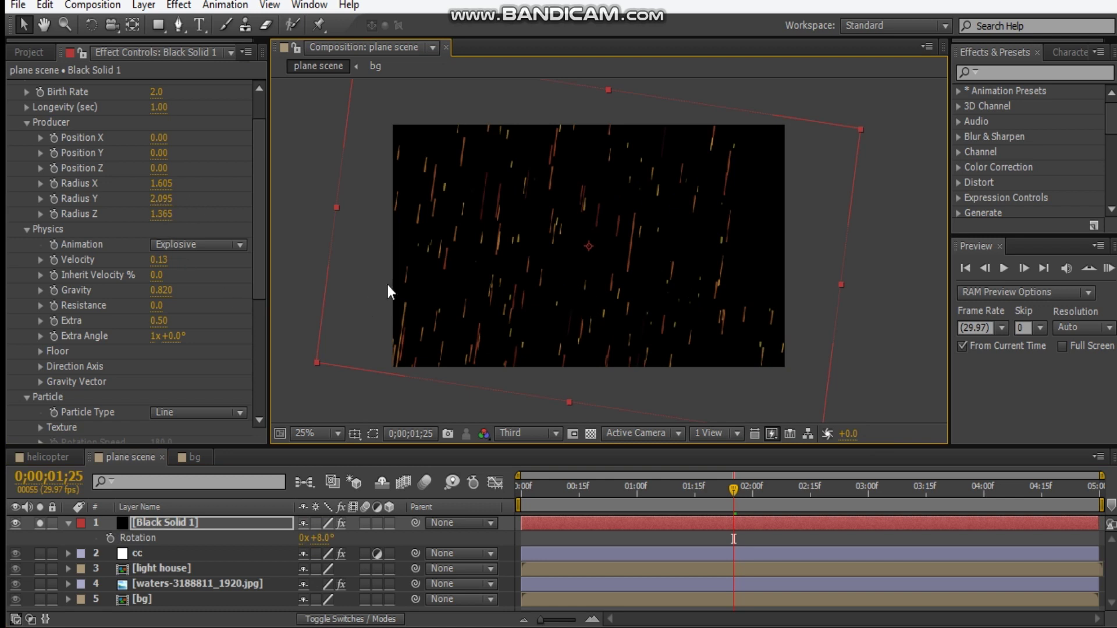
left_click_drag(159, 213, 196, 206)
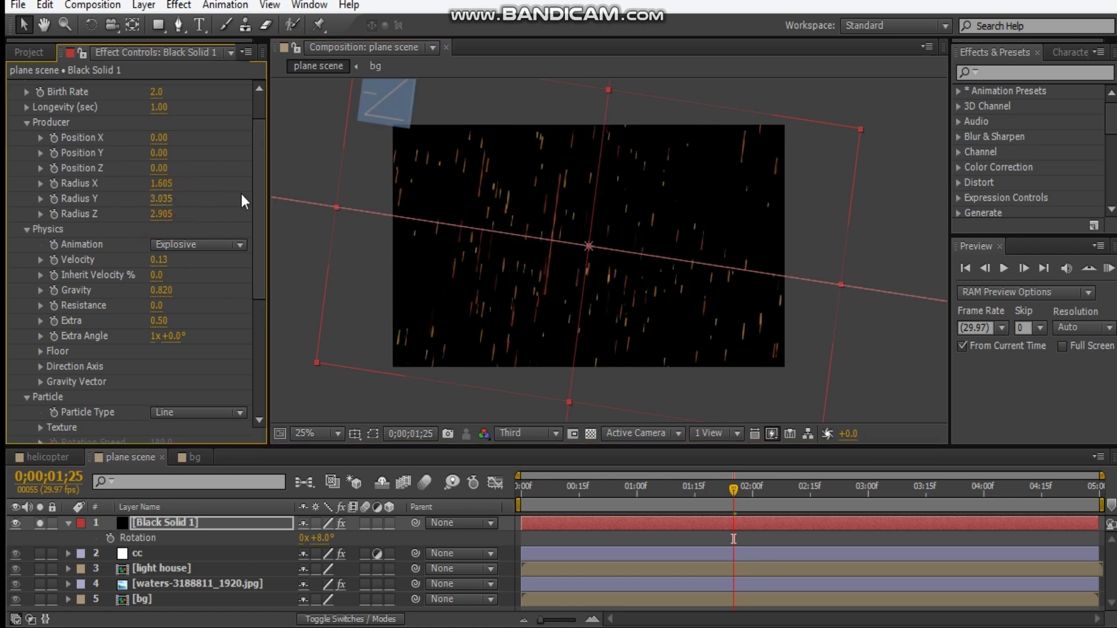
left_click(916, 155)
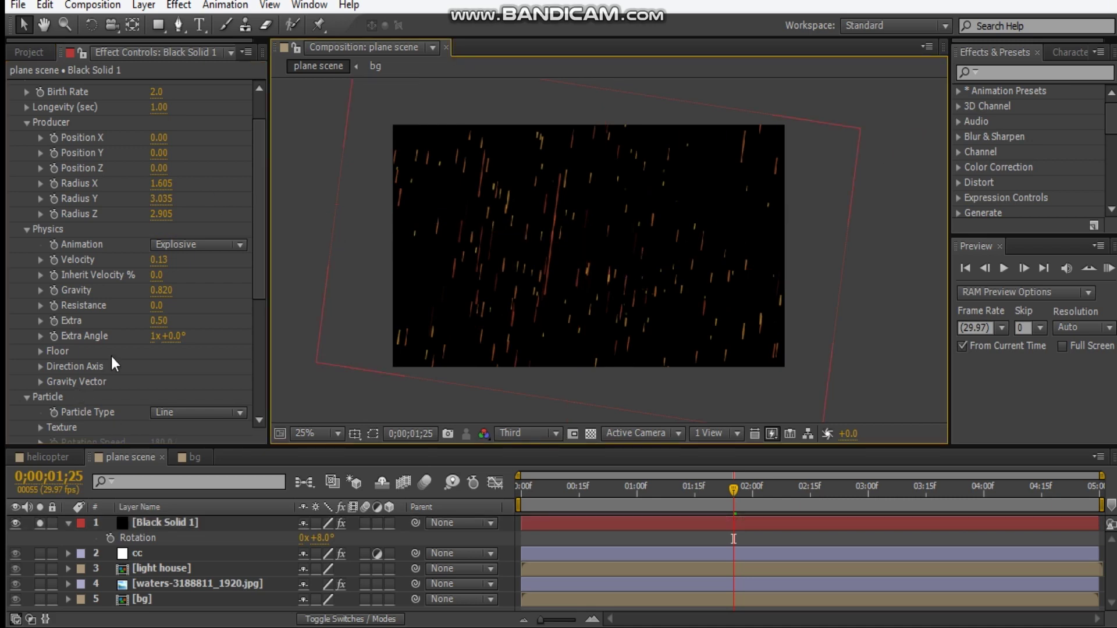
Try light blue 50AFFF as the particles' Birth Color and turn off the black solid's solo
scroll(113, 356, "down", 4)
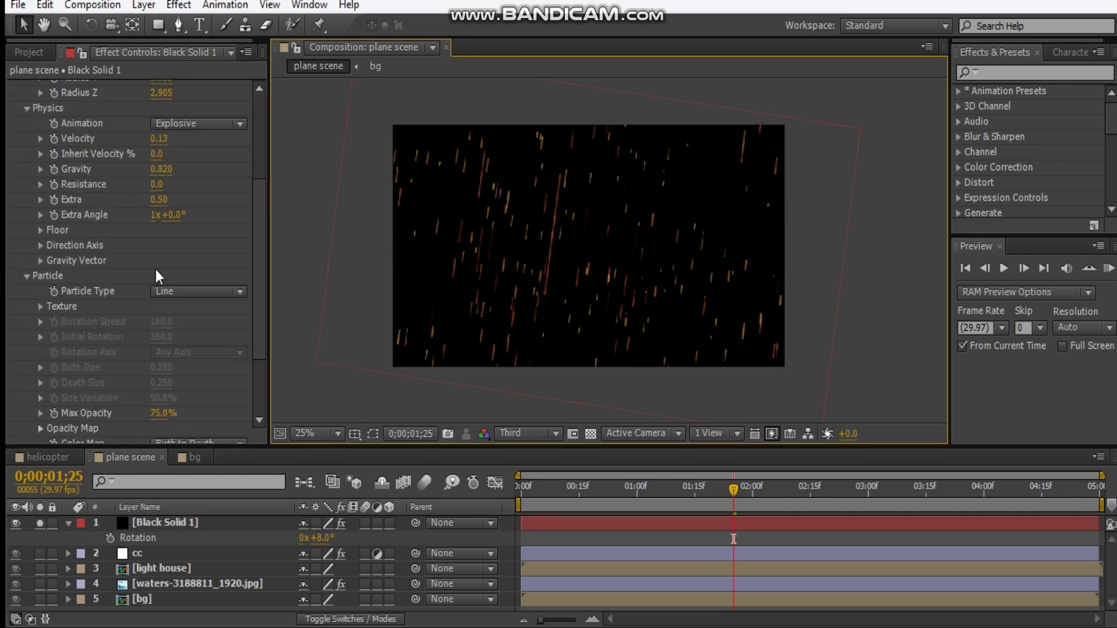
scroll(155, 270, "down", 3)
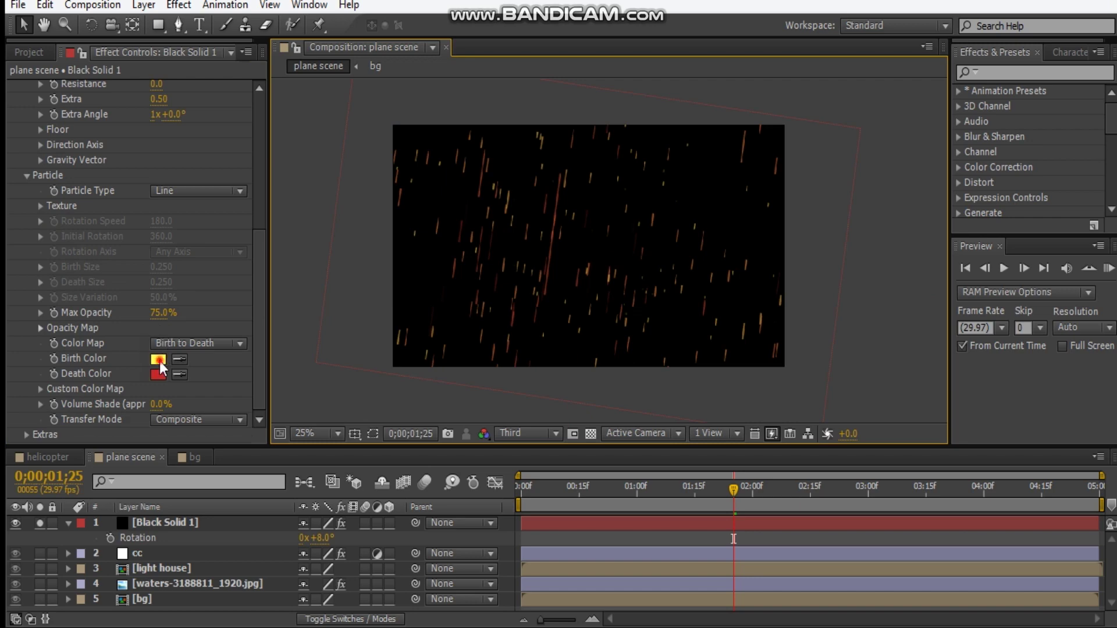
left_click(158, 359)
left_click_drag(268, 321, 267, 282)
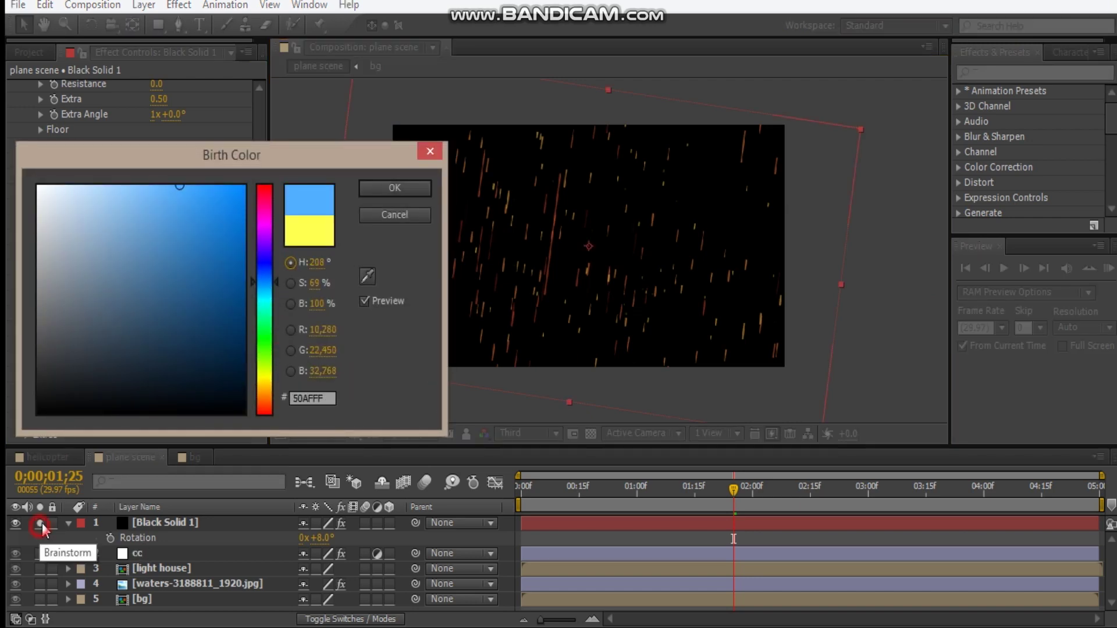
left_click(395, 215)
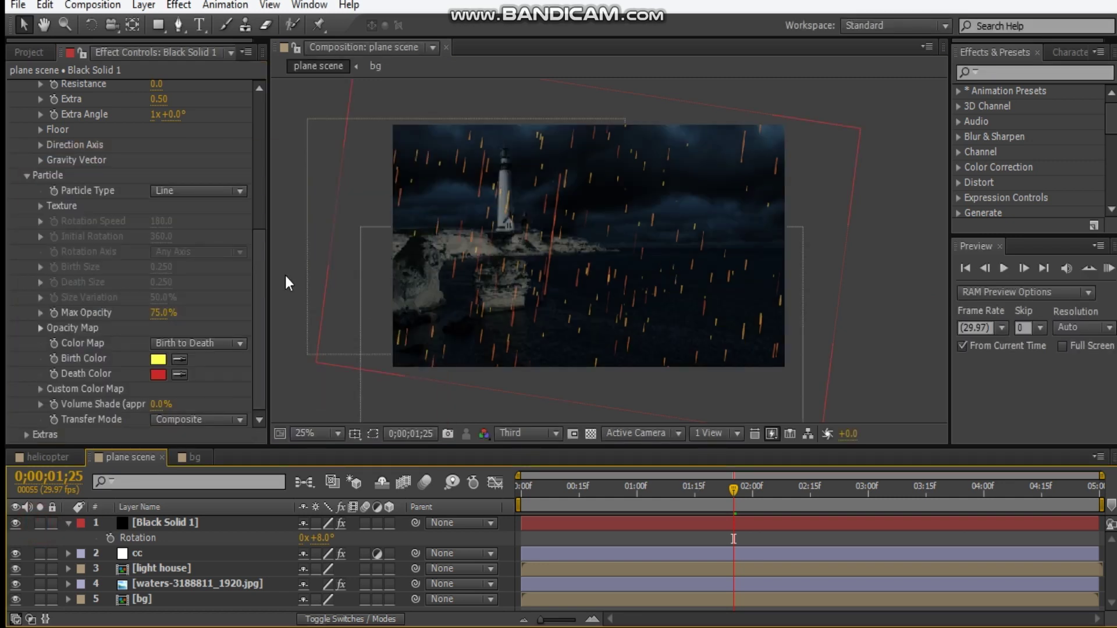
Sample the dark blue of the scene as the particles' Birth Color and brighten it to 124975
left_click(180, 358)
left_click(630, 253)
left_click(158, 359)
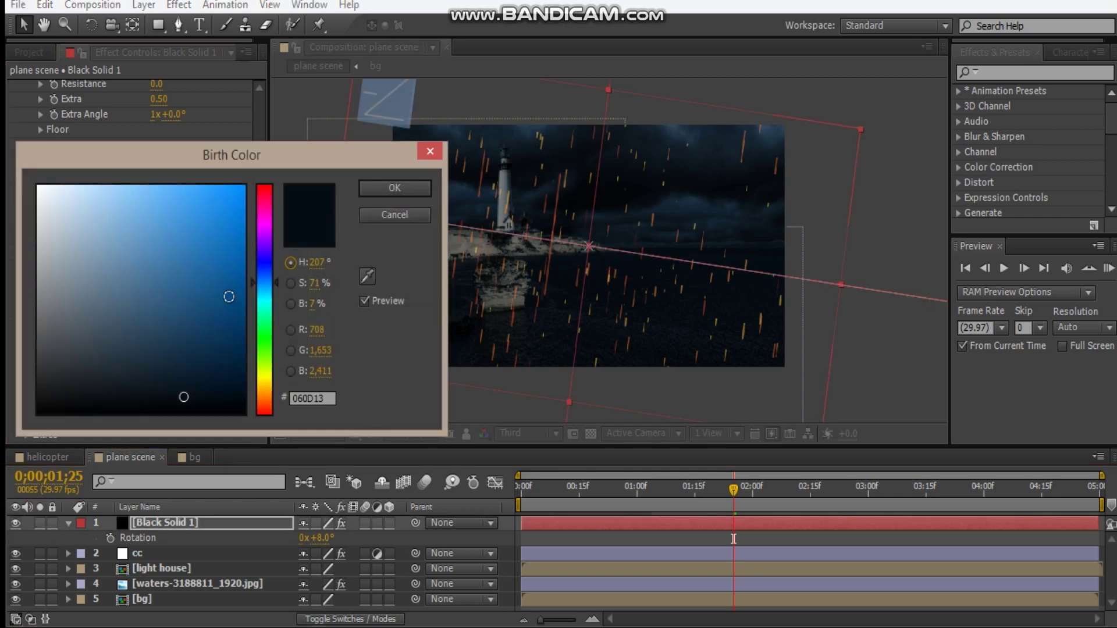
left_click_drag(192, 345, 195, 321)
left_click(393, 187)
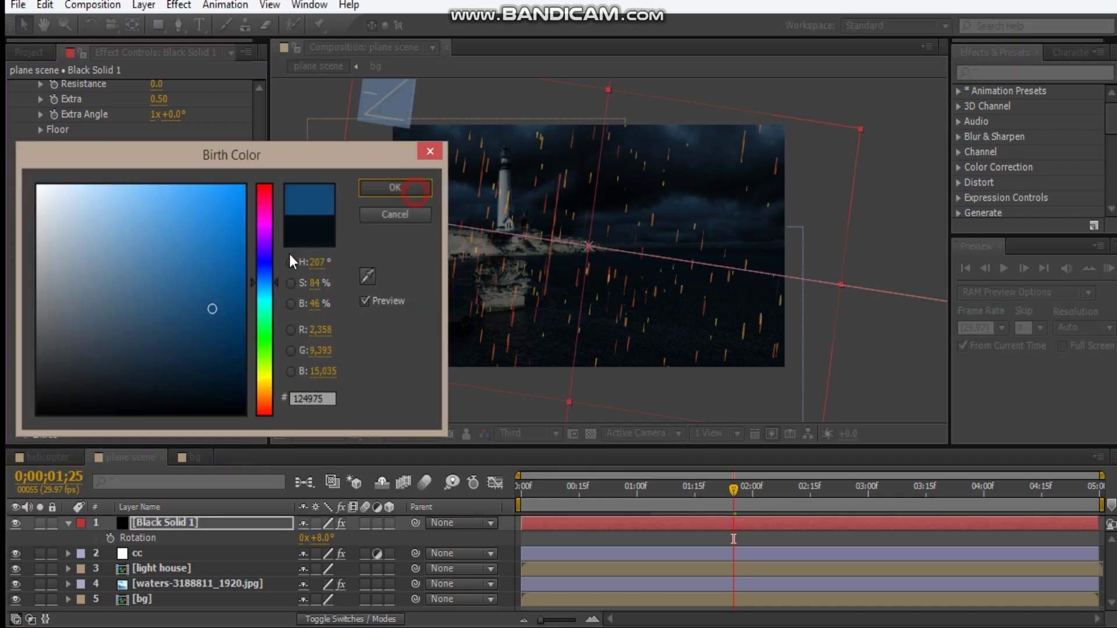
Set the particles' Death Color to blue 0E4168
left_click(160, 375)
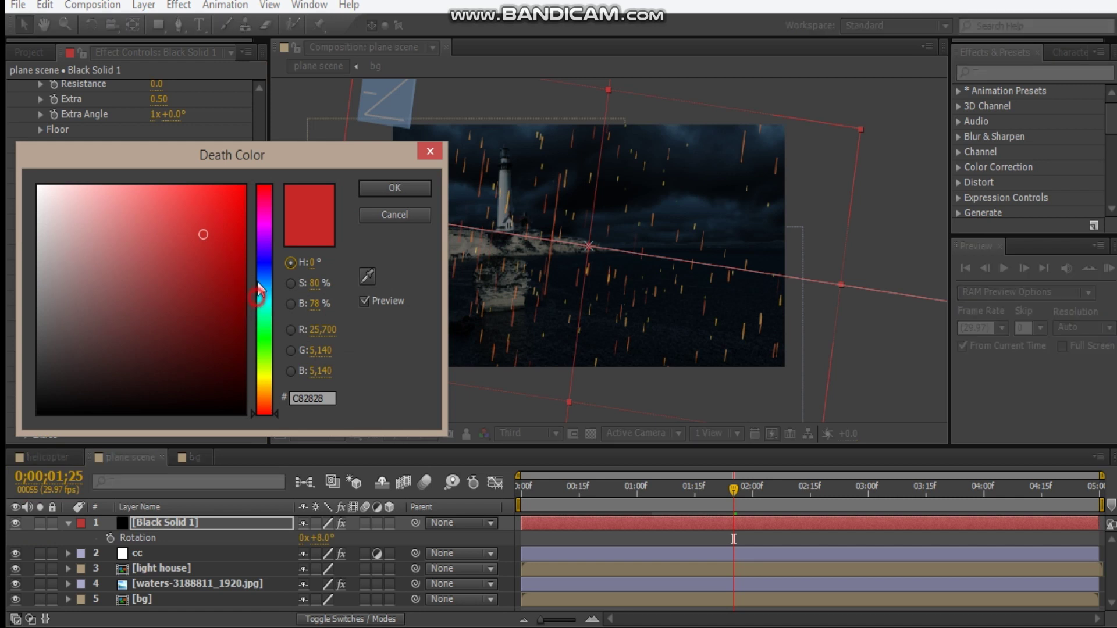
left_click_drag(259, 293, 260, 270)
left_click(212, 254)
left_click(218, 319)
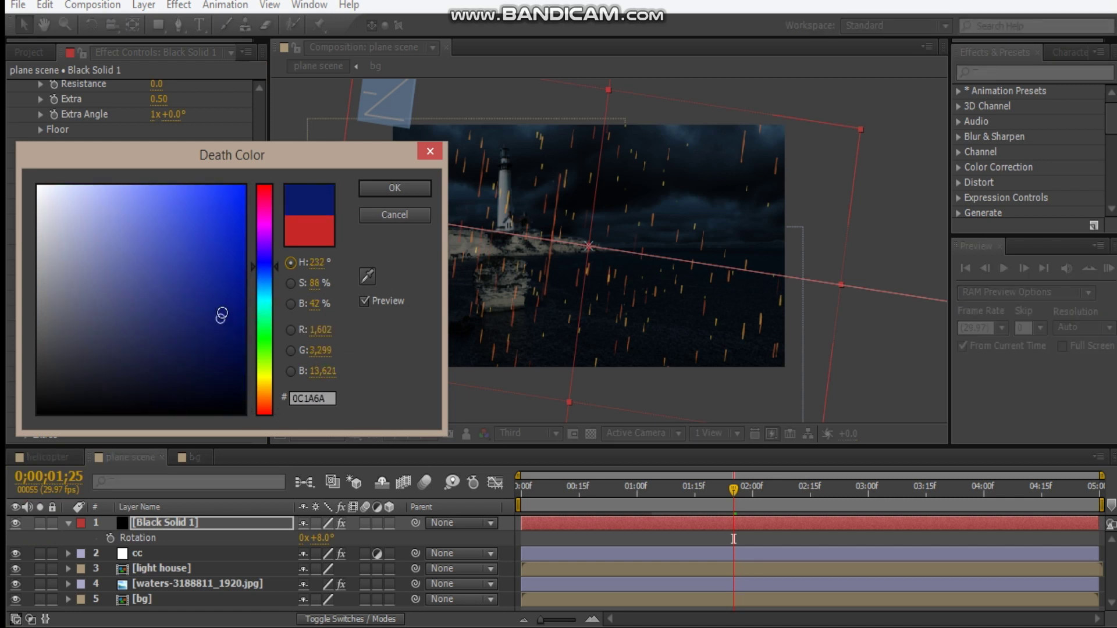
left_click(266, 278)
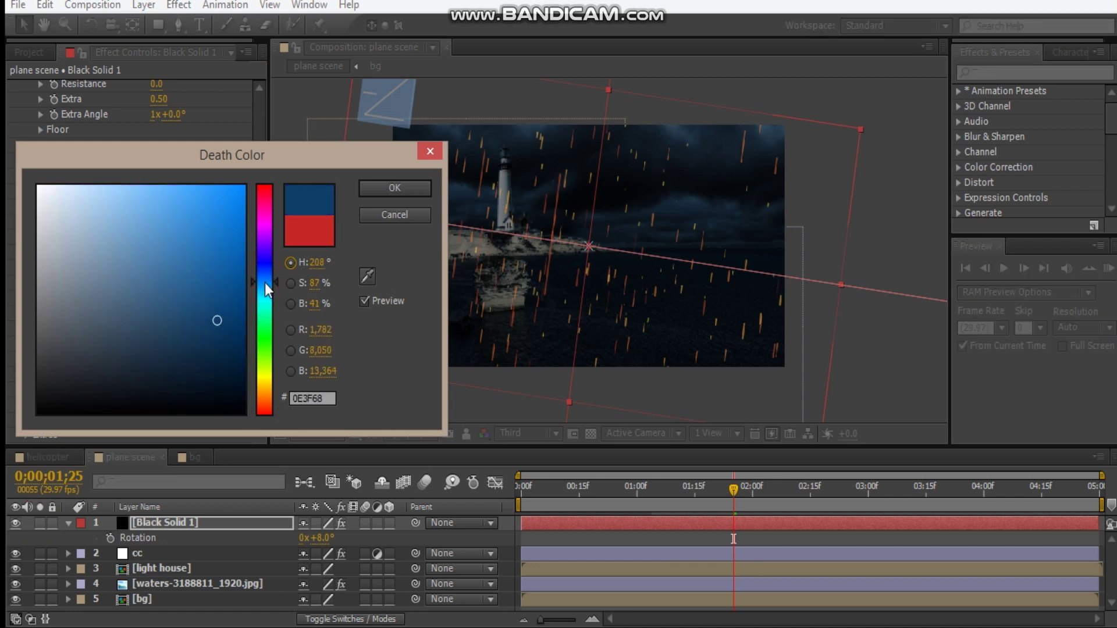
left_click(394, 187)
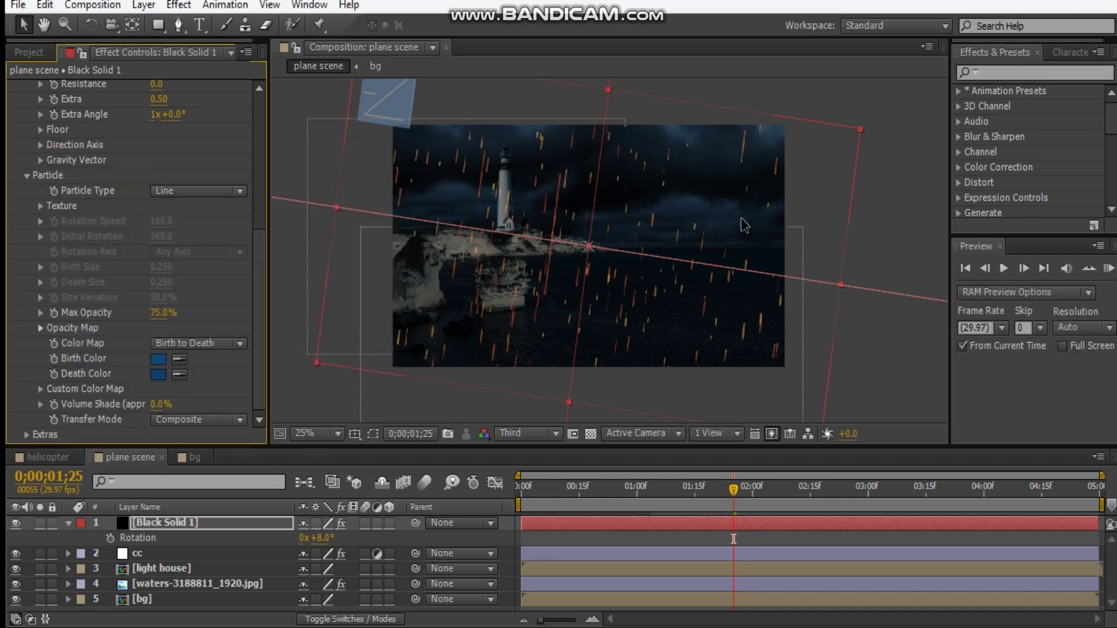
Darken the particles' Birth Color to 0A2439 and their Death Color to 0F1D28
left_click(159, 357)
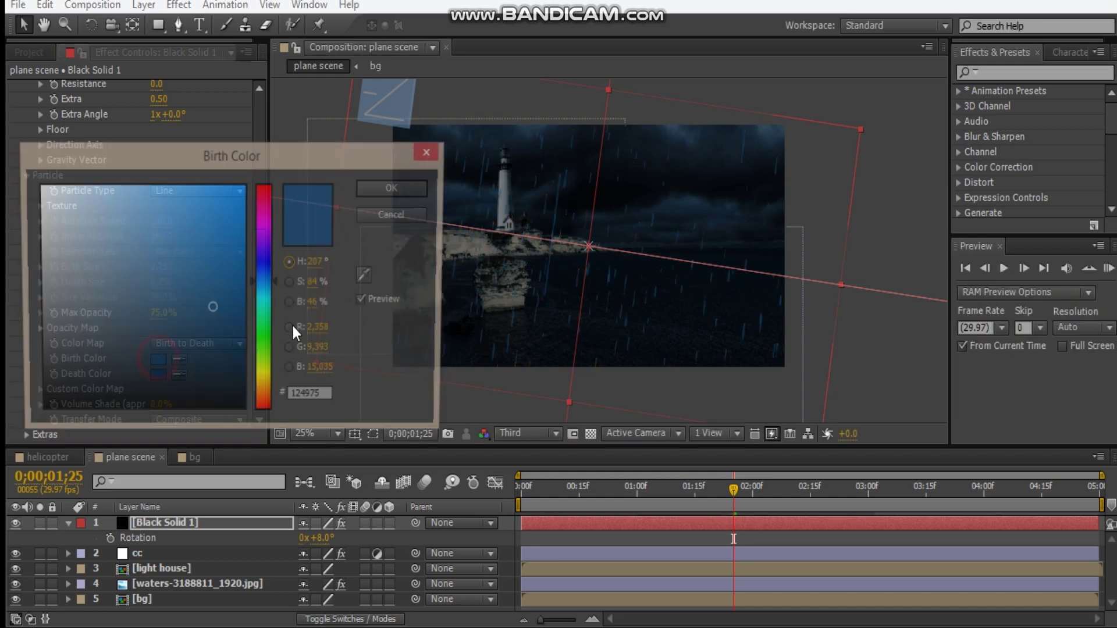
left_click_drag(210, 309, 208, 364)
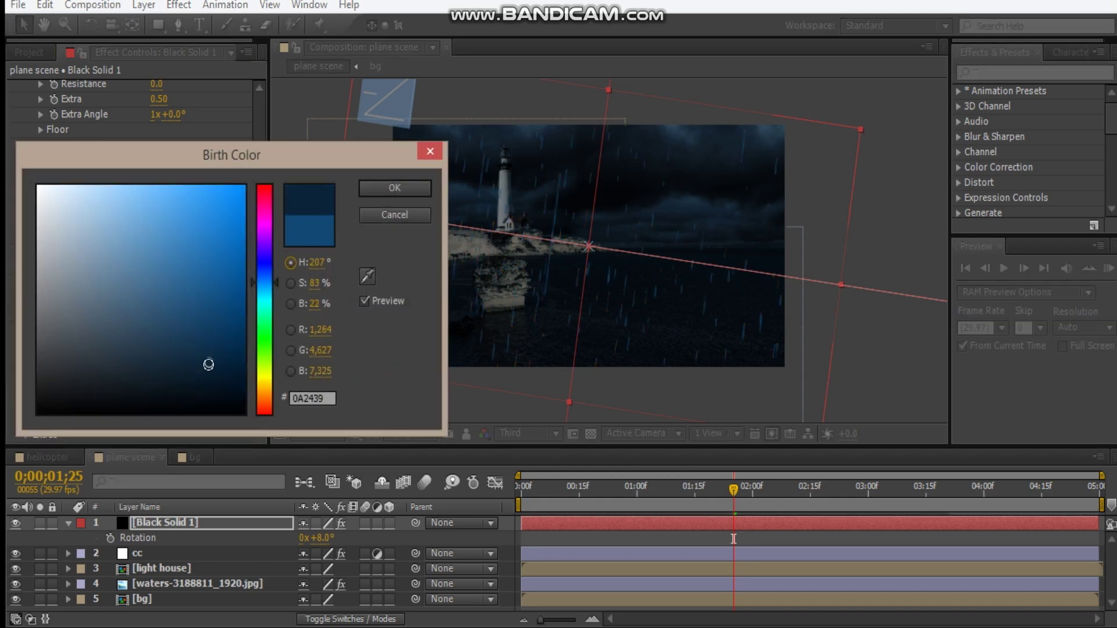
left_click(371, 187)
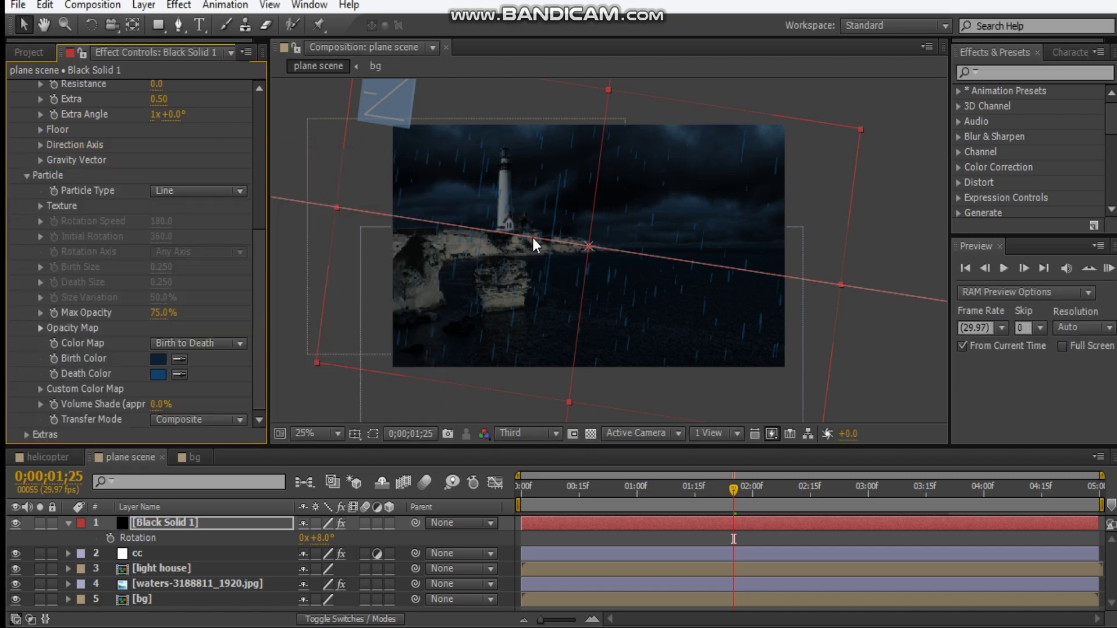
left_click(158, 373)
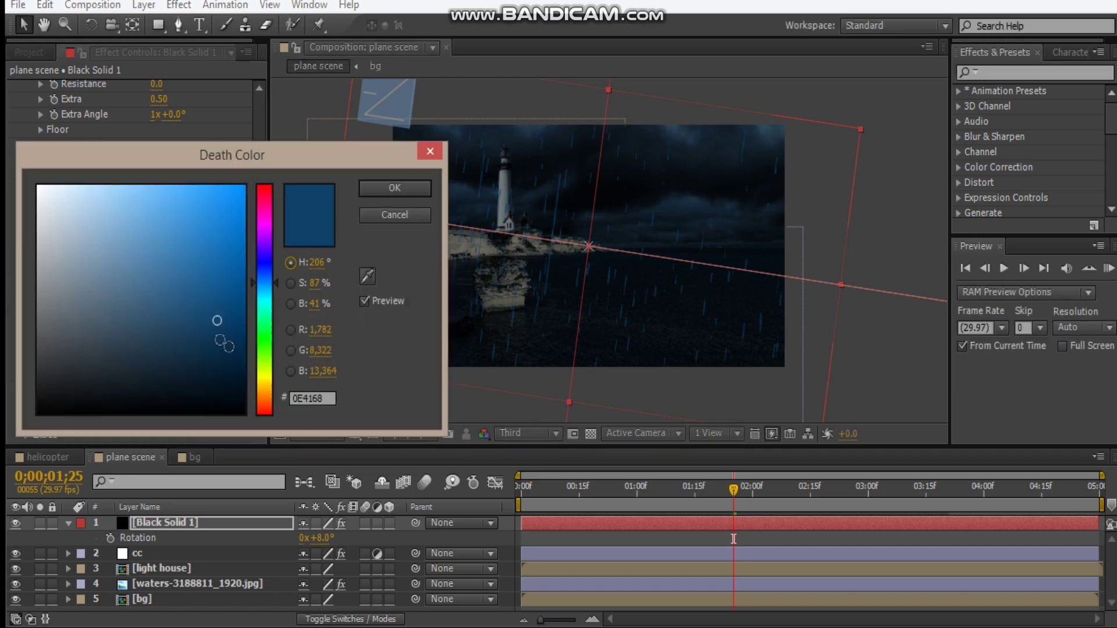
left_click_drag(207, 362, 168, 378)
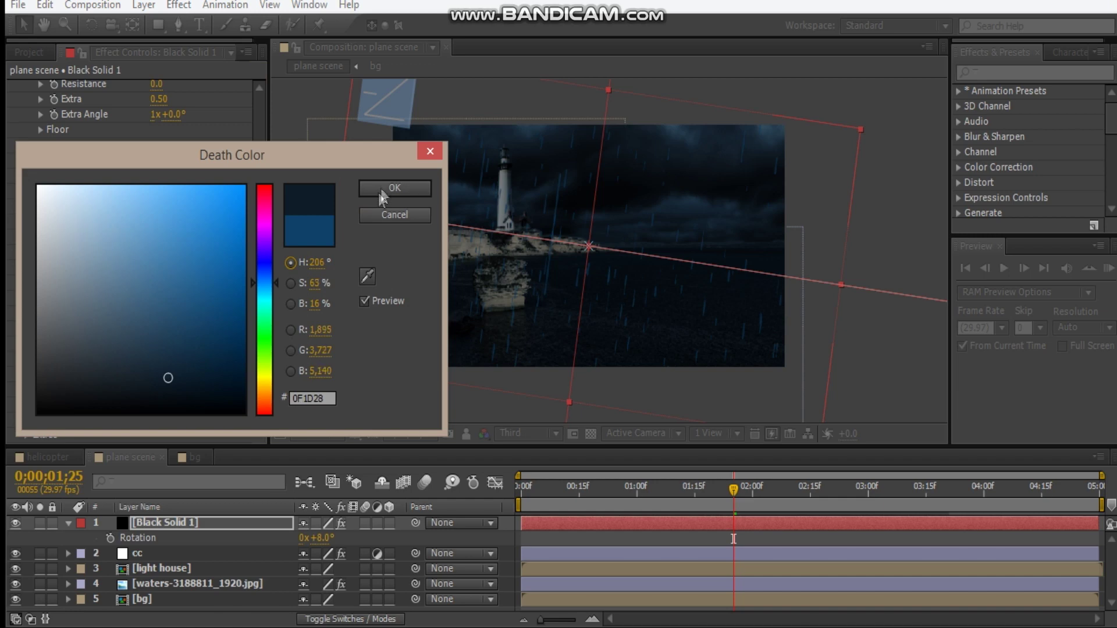
left_click(392, 188)
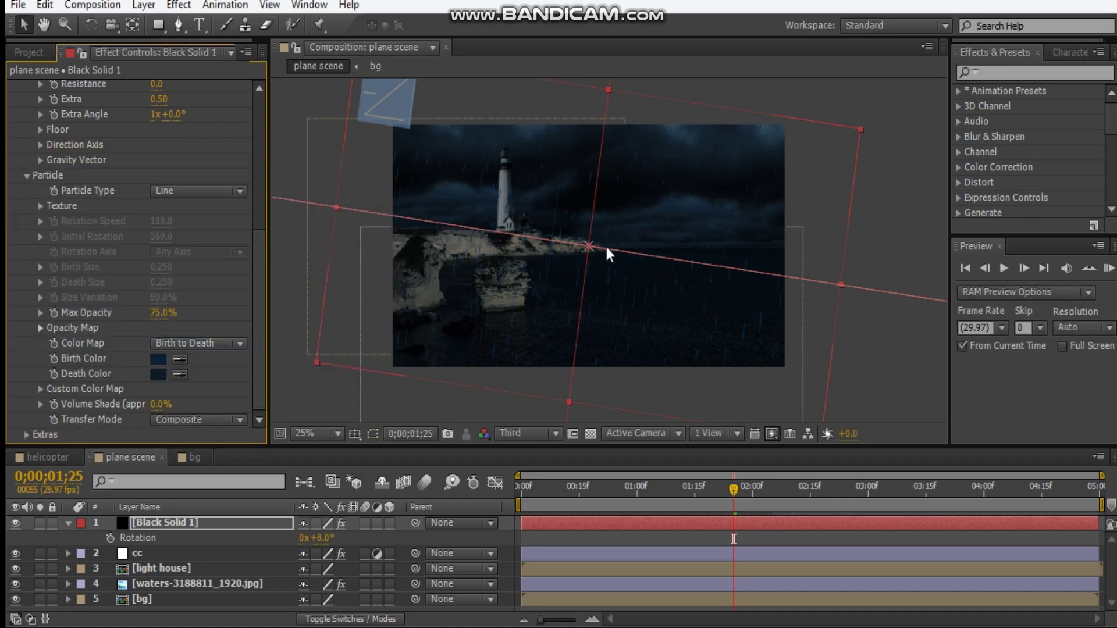
Collapse the CC Particle World settings and add a Box Blur effect to the black solid
key("period")
key("comma")
key("period")
key("comma")
left_click(868, 218)
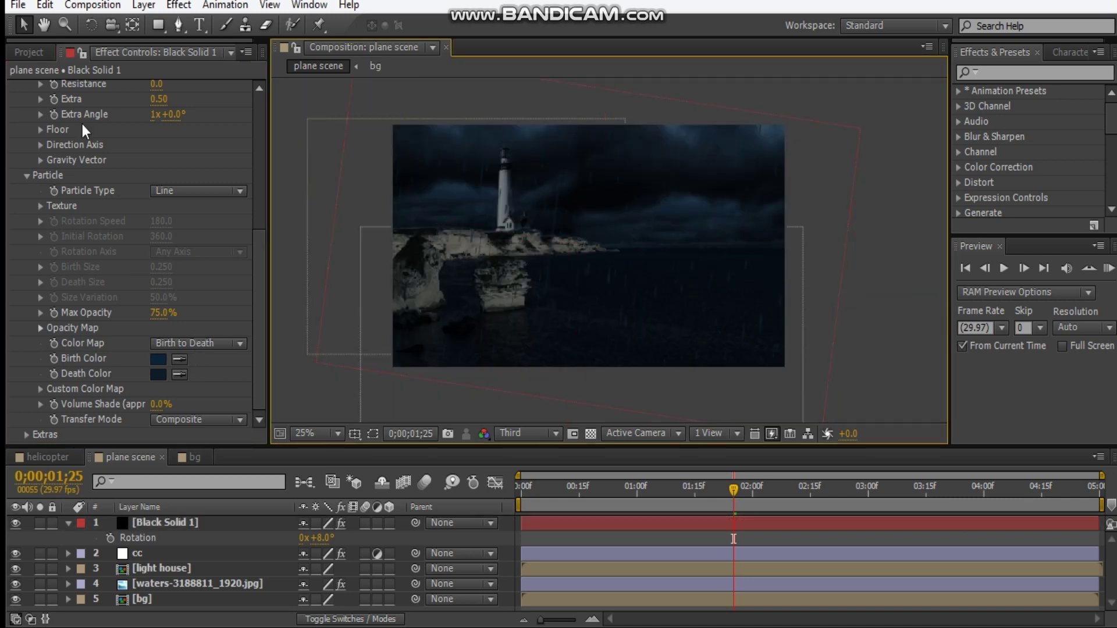
scroll(82, 123, "up", 6)
left_click(11, 87)
right_click(117, 194)
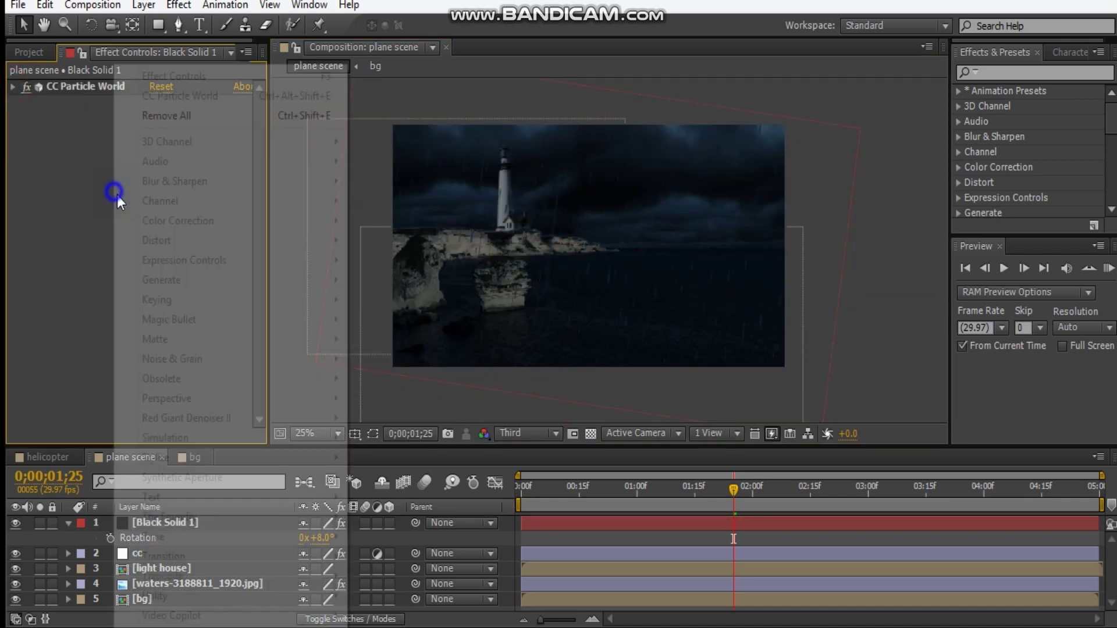
left_click(9, 203)
left_click(159, 521)
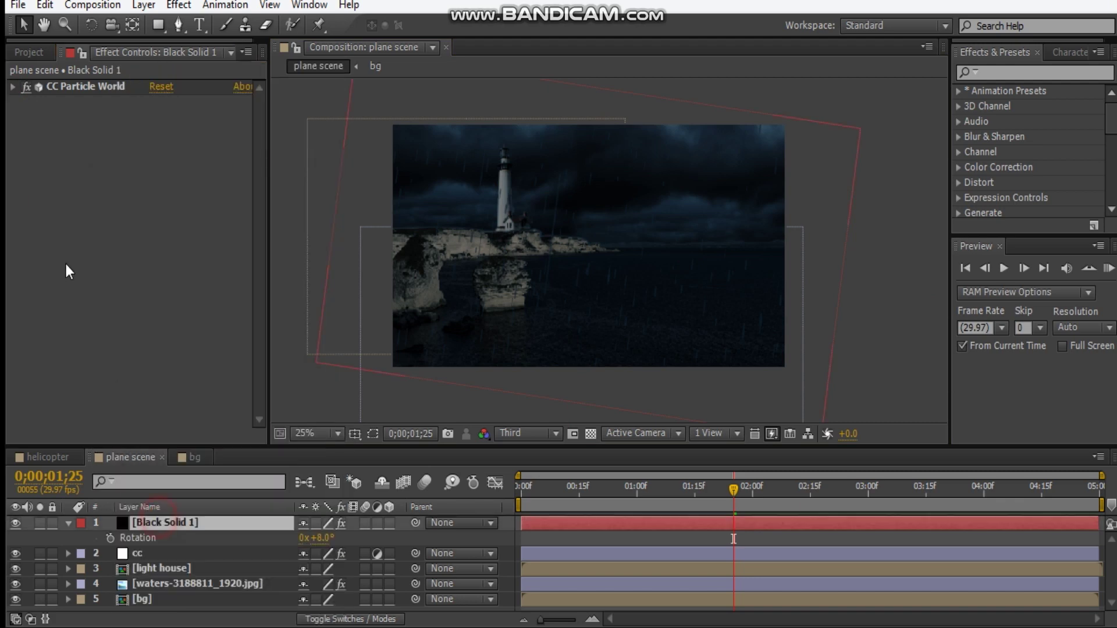
right_click(58, 220)
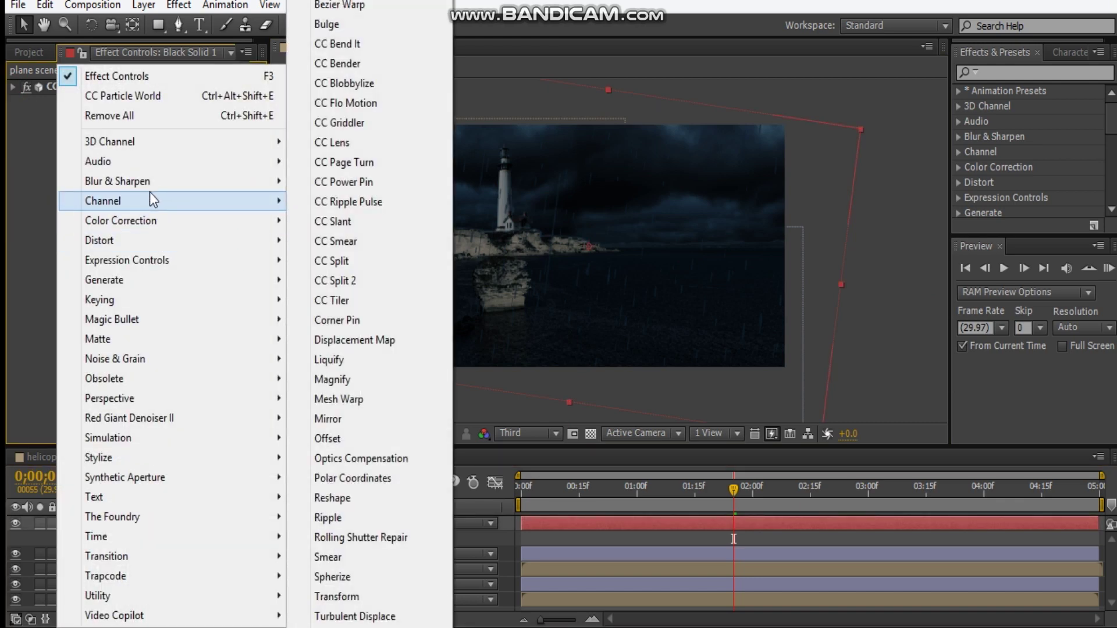
mouse_move(149, 181)
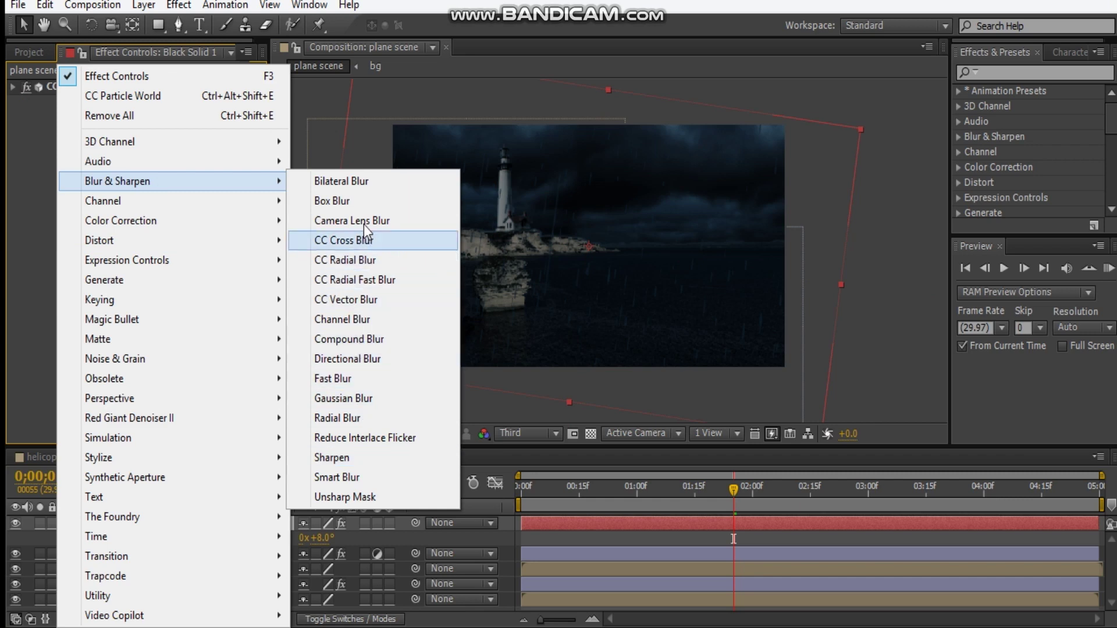
left_click(361, 200)
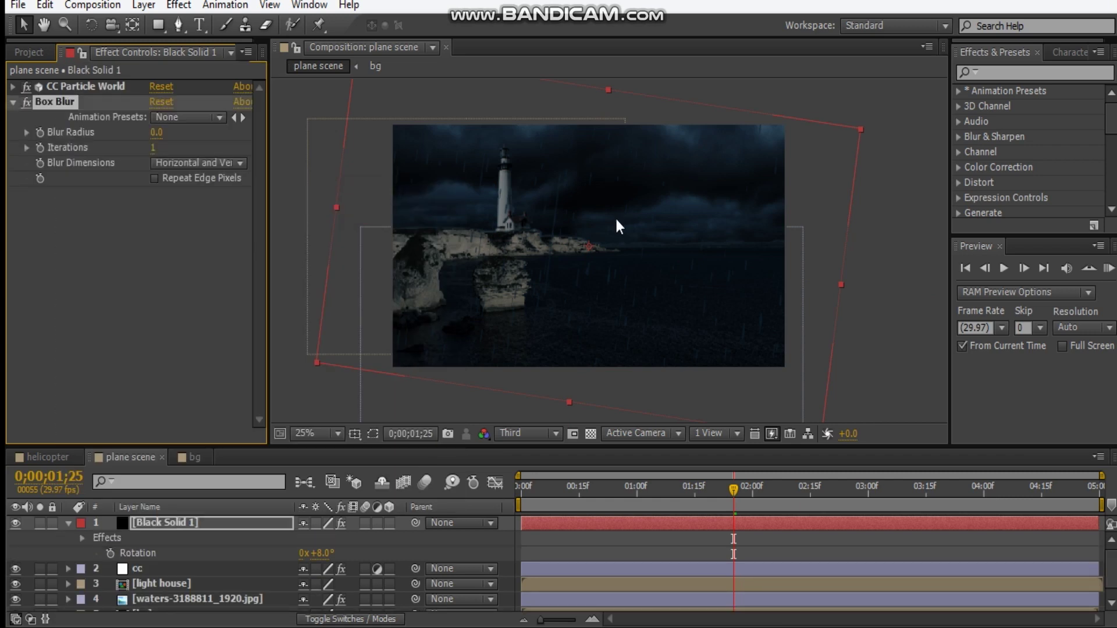
Enable Repeat Edge Pixels for the Box Blur and set its Blur Radius to 2
scroll(616, 216, "up", 2)
left_click(155, 178)
left_click(156, 133)
type("2")
key("Return")
Set the black solid layer's Opacity to 90% and collapse its properties
scroll(554, 217, "down", 2)
key("t")
left_click(290, 543)
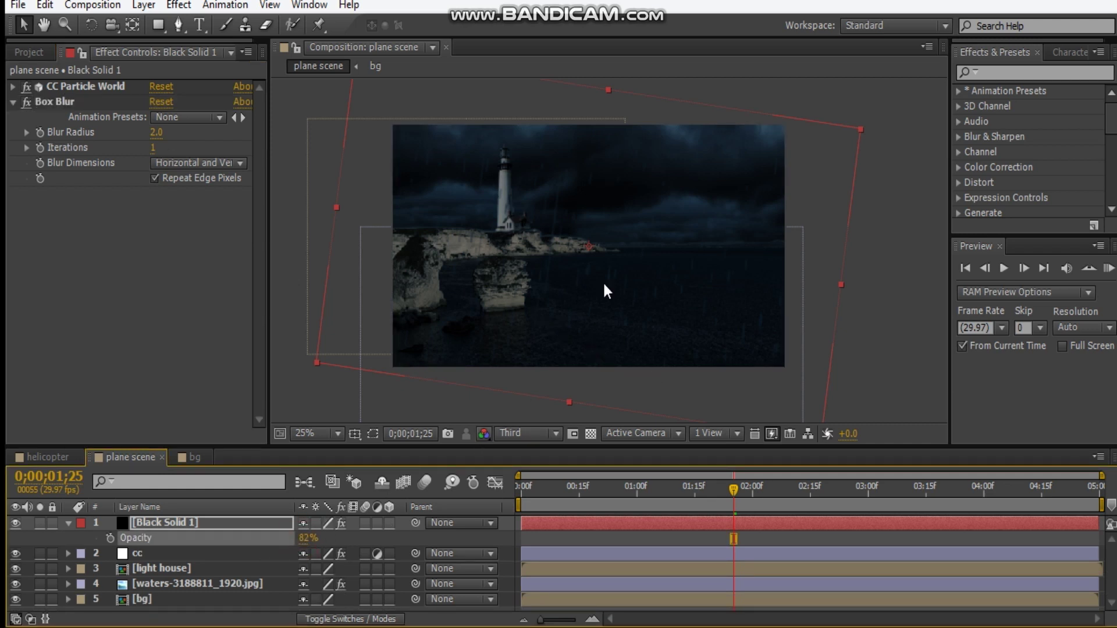
scroll(605, 243, "up", 2)
scroll(398, 258, "down", 2)
left_click(305, 544)
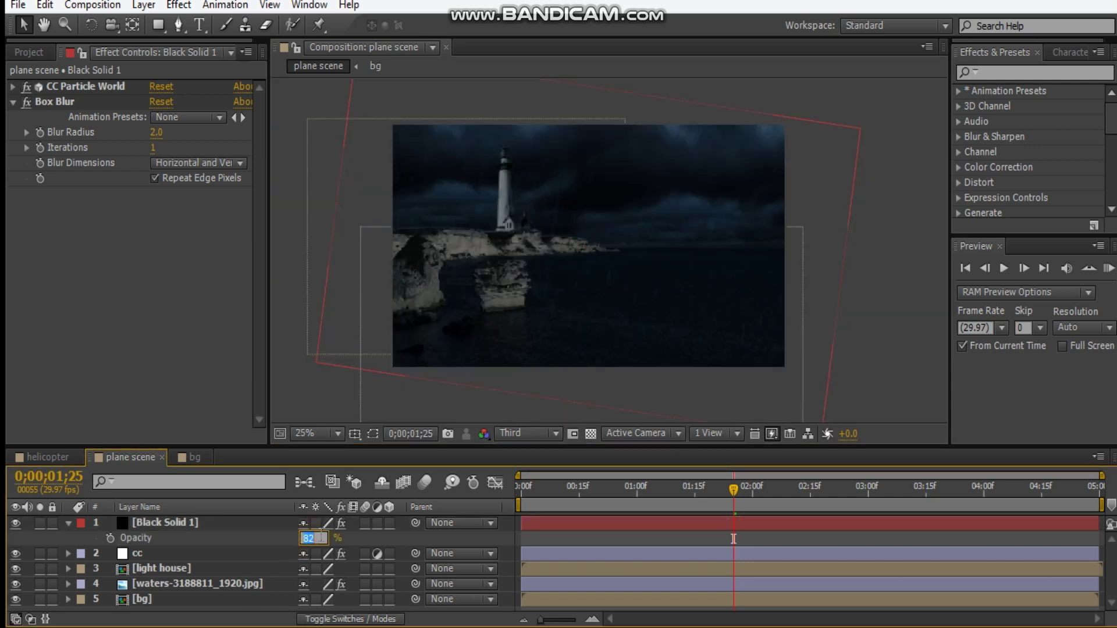
key("Return")
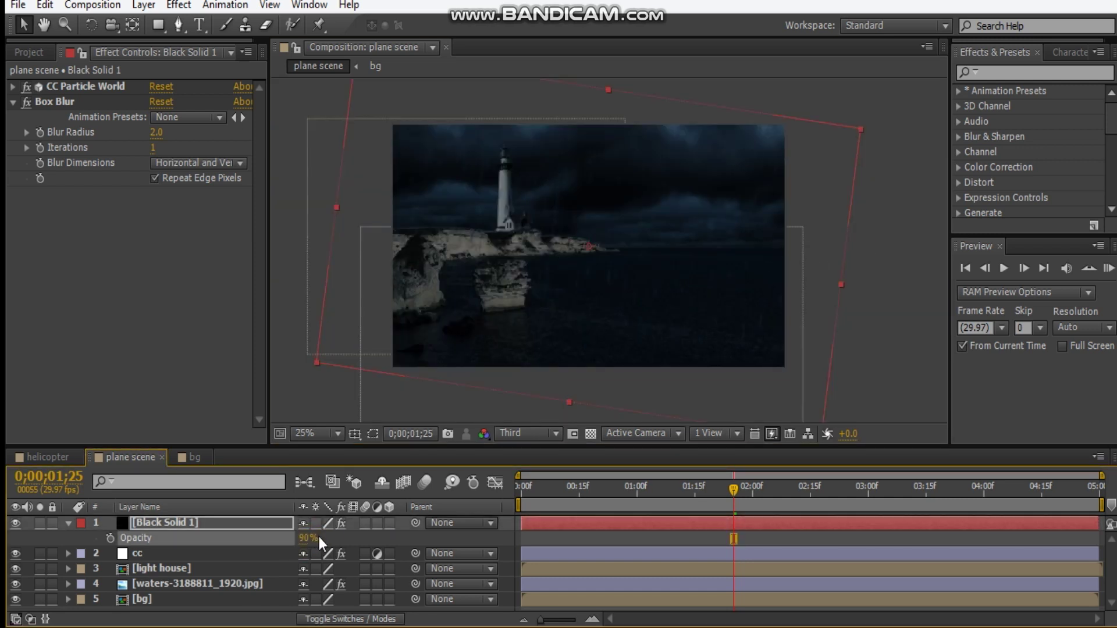
left_click(71, 529)
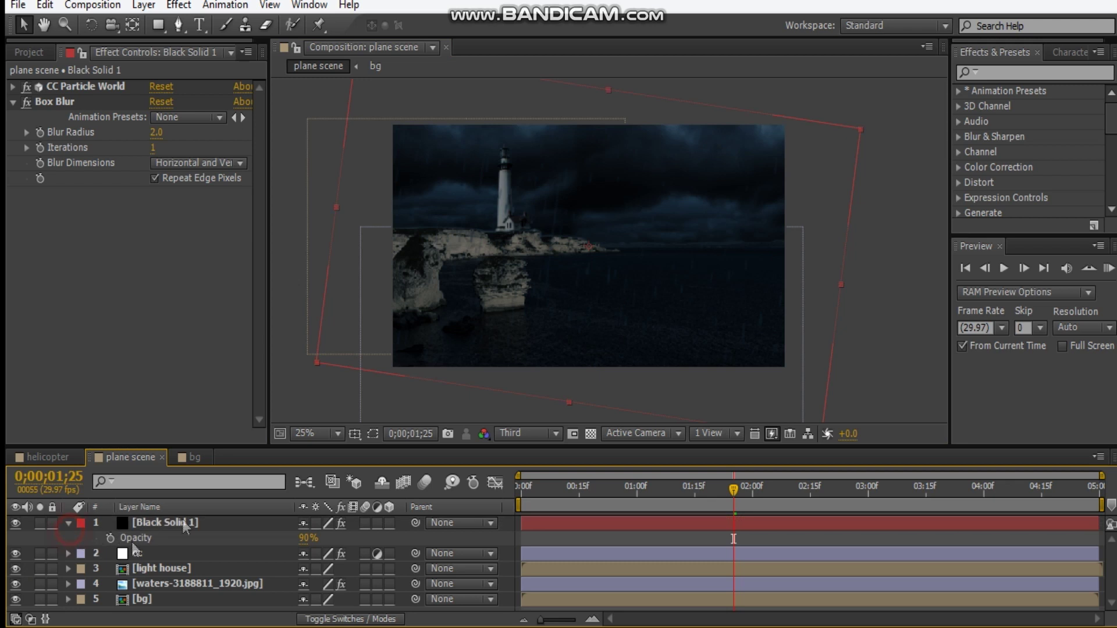
left_click(68, 524)
left_click(866, 259)
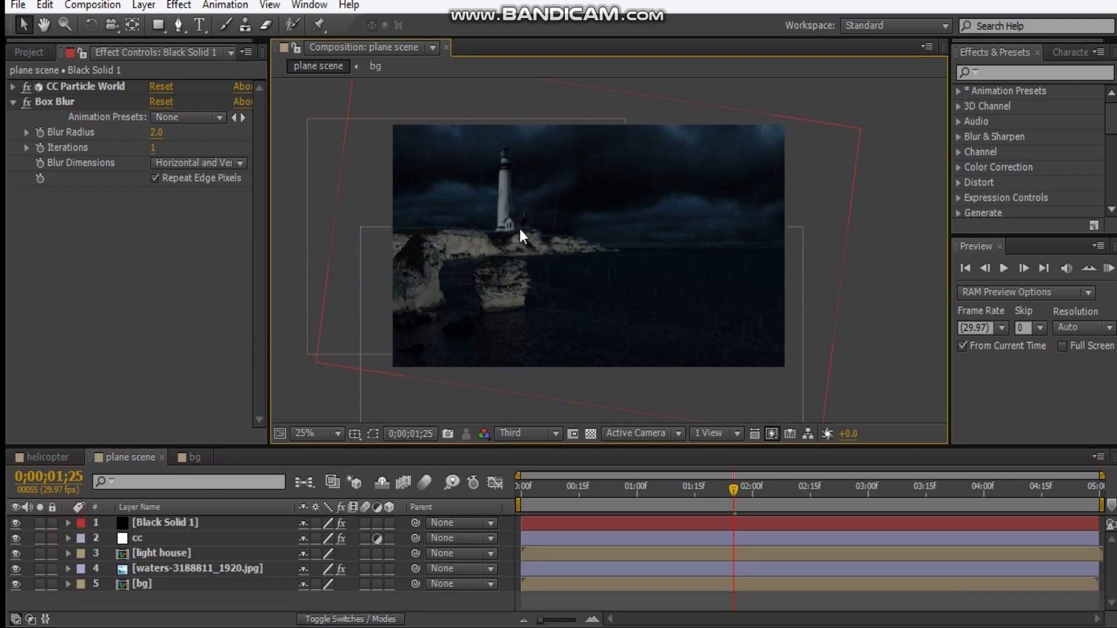
Rename the black solid layer as rain
left_click_drag(146, 584, 180, 527)
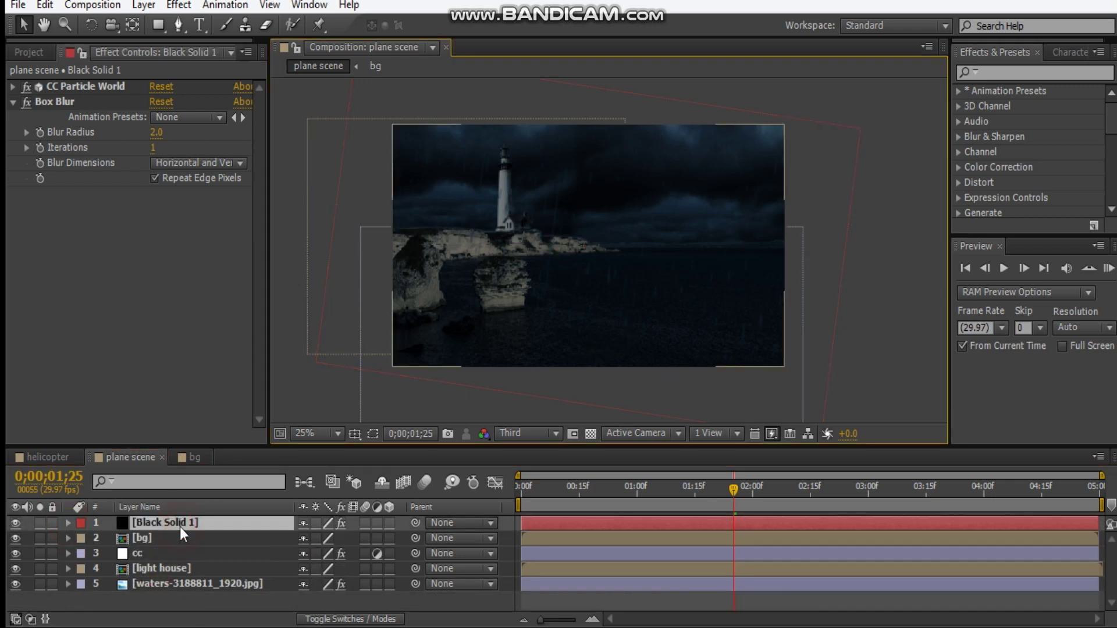
key("ctrl+z")
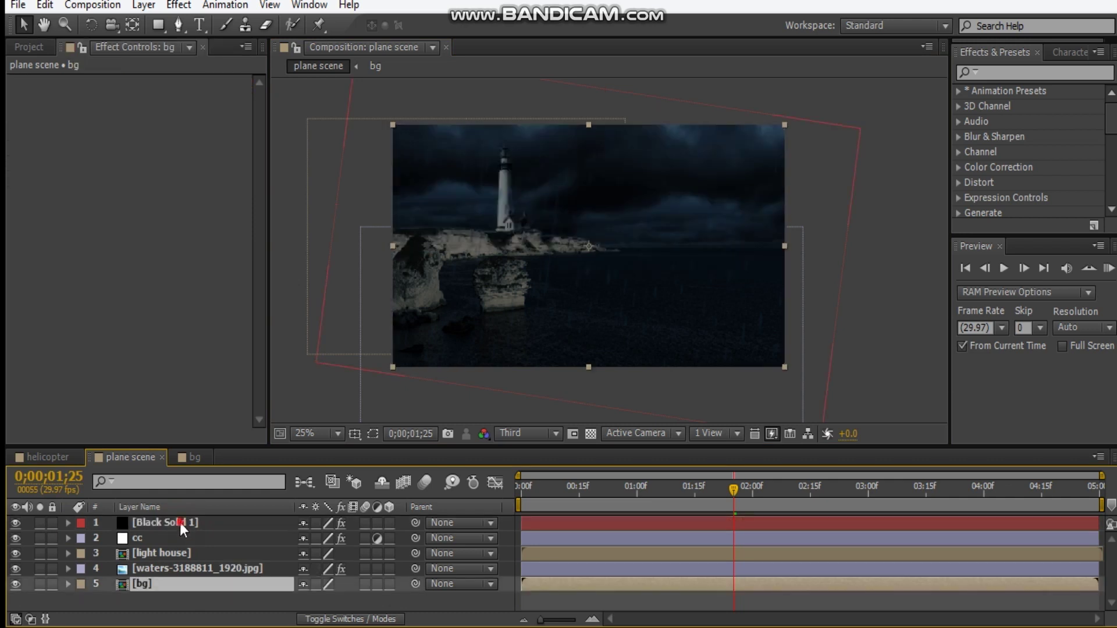
left_click(180, 523)
key("Return")
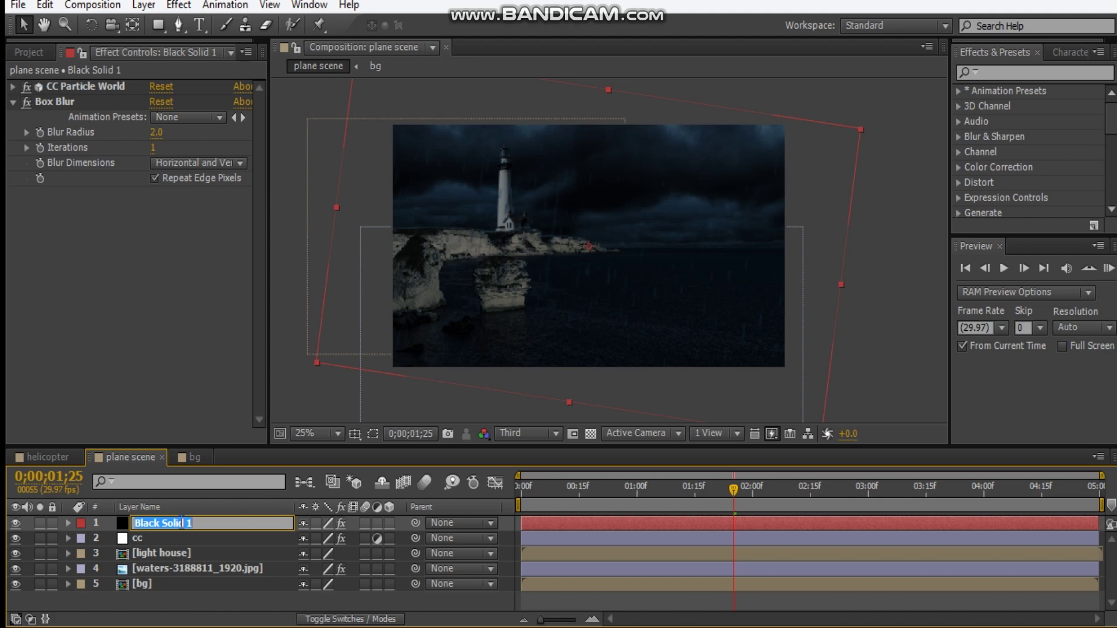
type("rain")
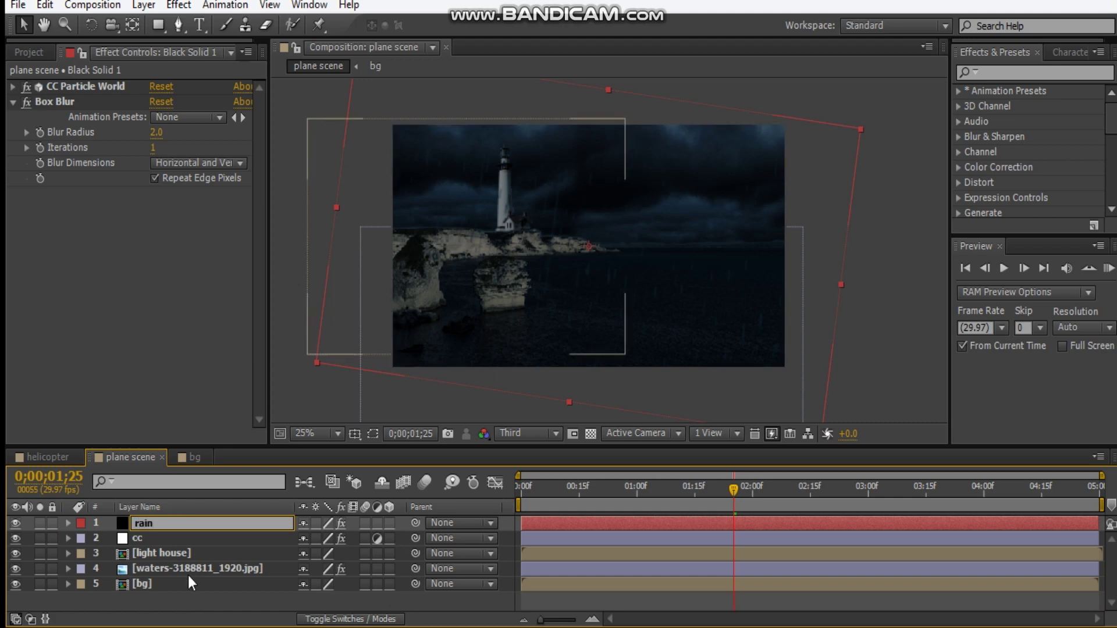
left_click(186, 599)
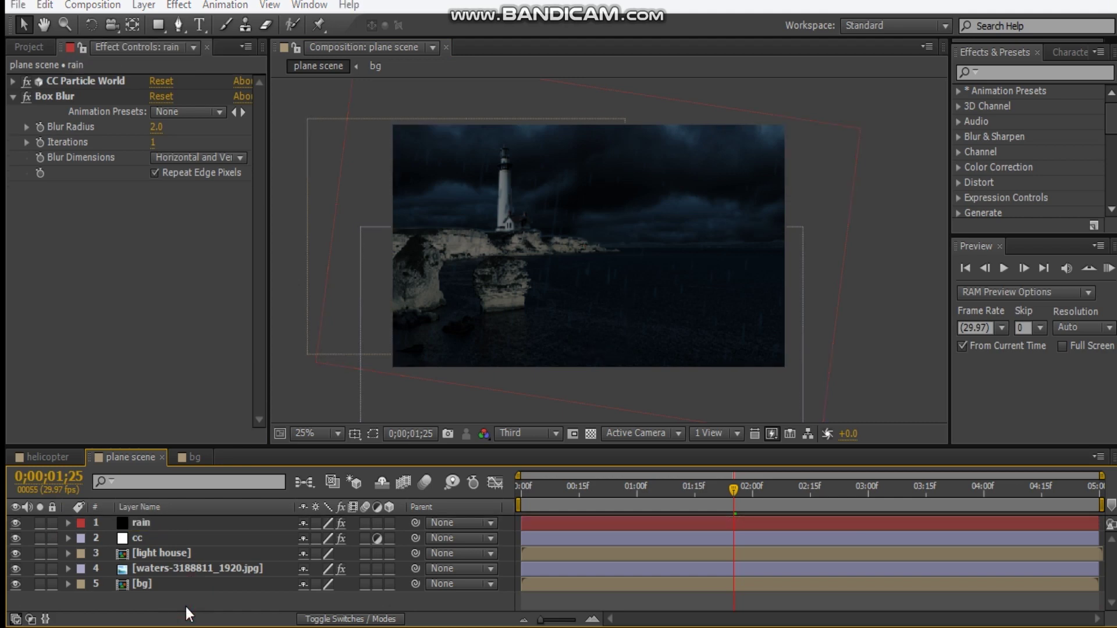
Create a 1920 × 1080 px black solid named light and apply the Trapcode Lux effect to it
key("ctrl+y")
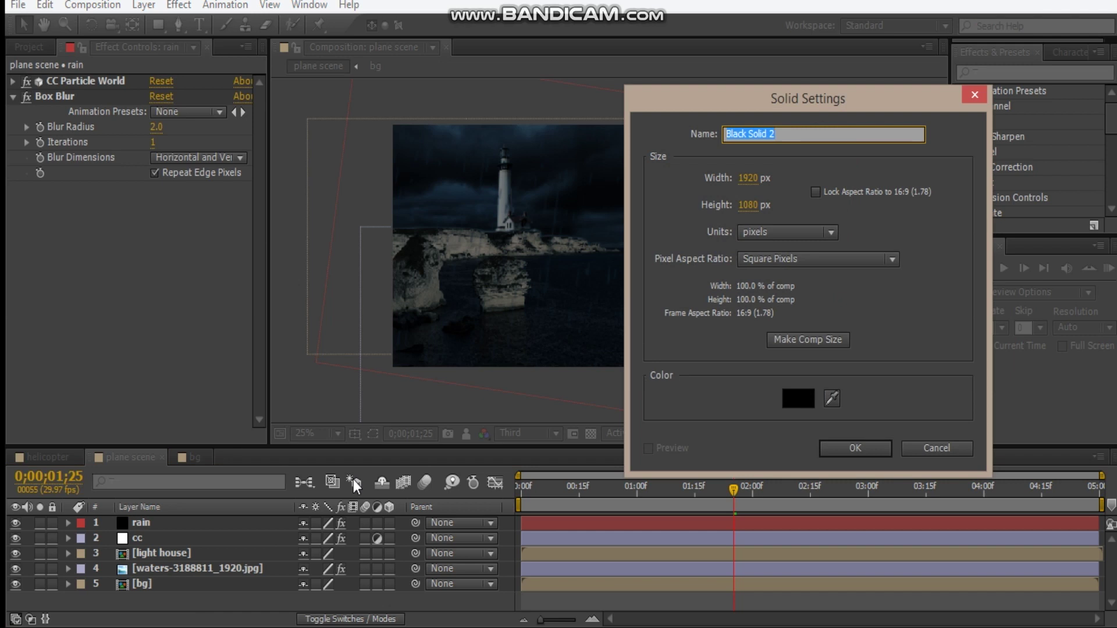
type("kig")
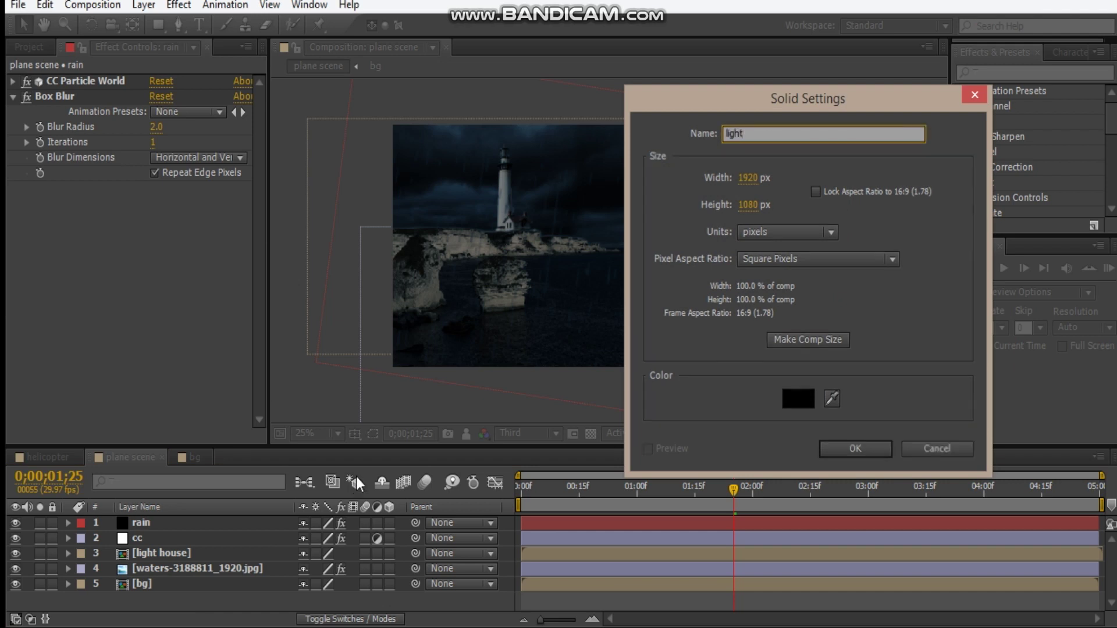
key("Return")
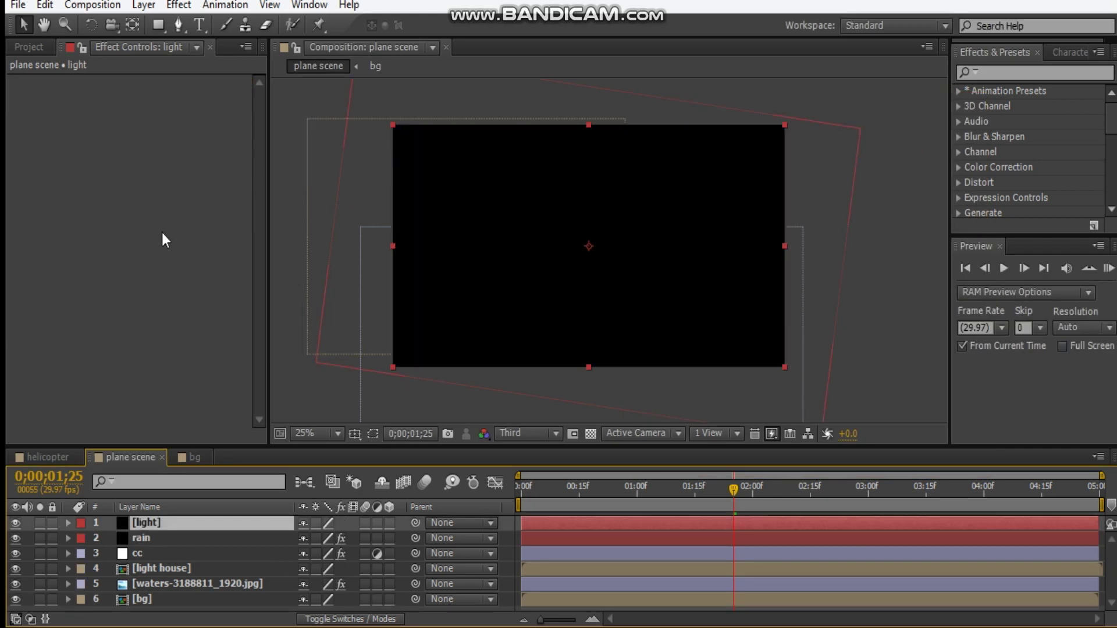
right_click(70, 245)
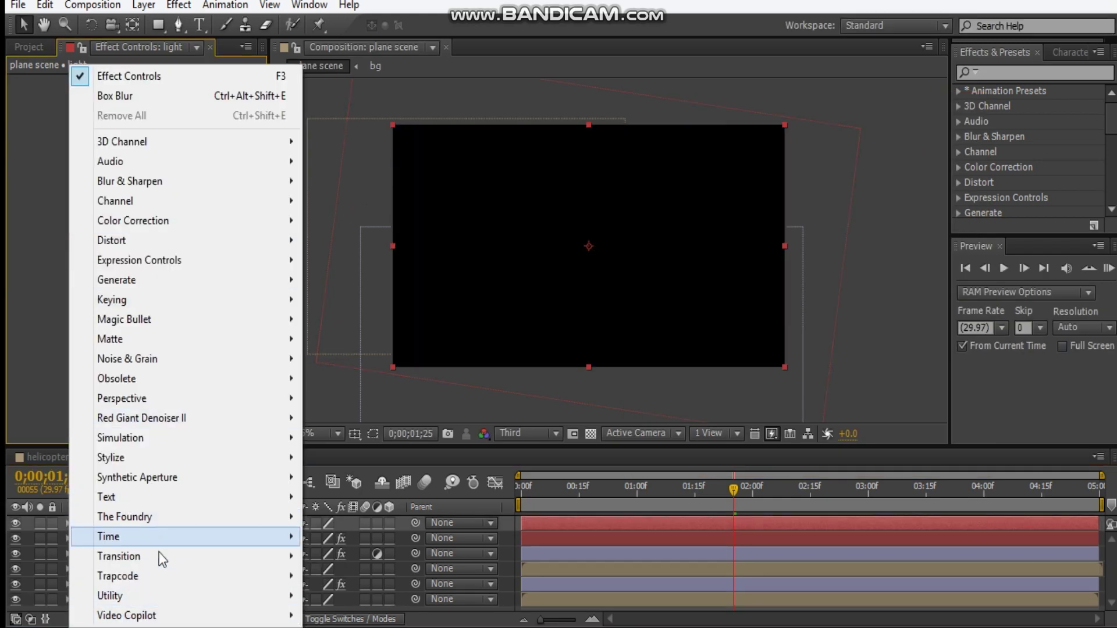
mouse_move(154, 577)
left_click(355, 461)
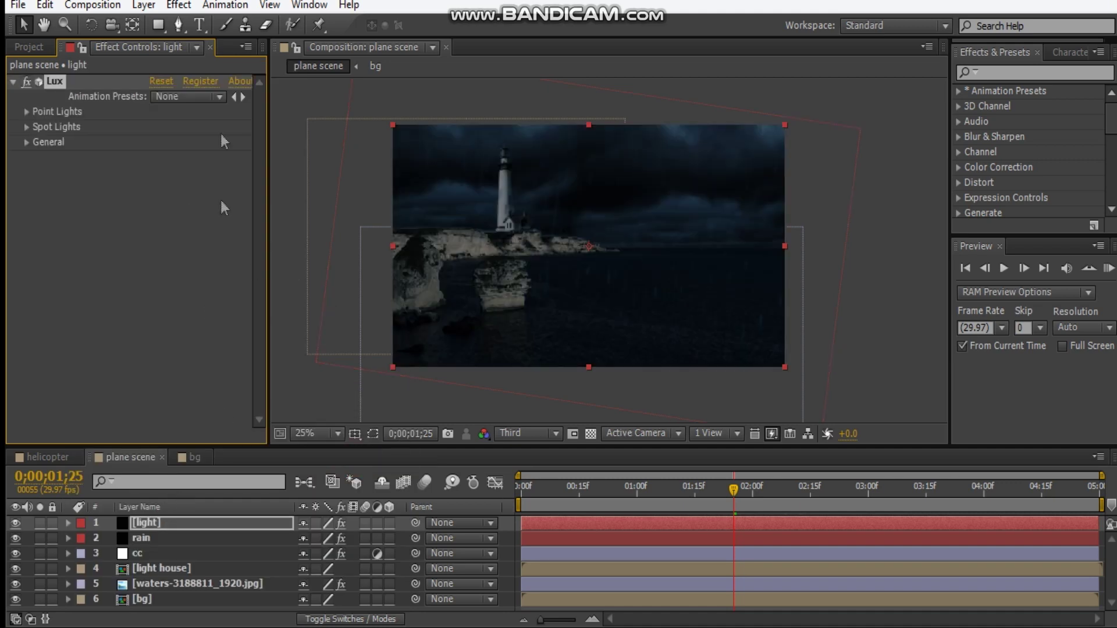
Add a new light layer of type Spot with 50% intensity and a 37° cone angle
left_click(143, 5)
mouse_move(198, 21)
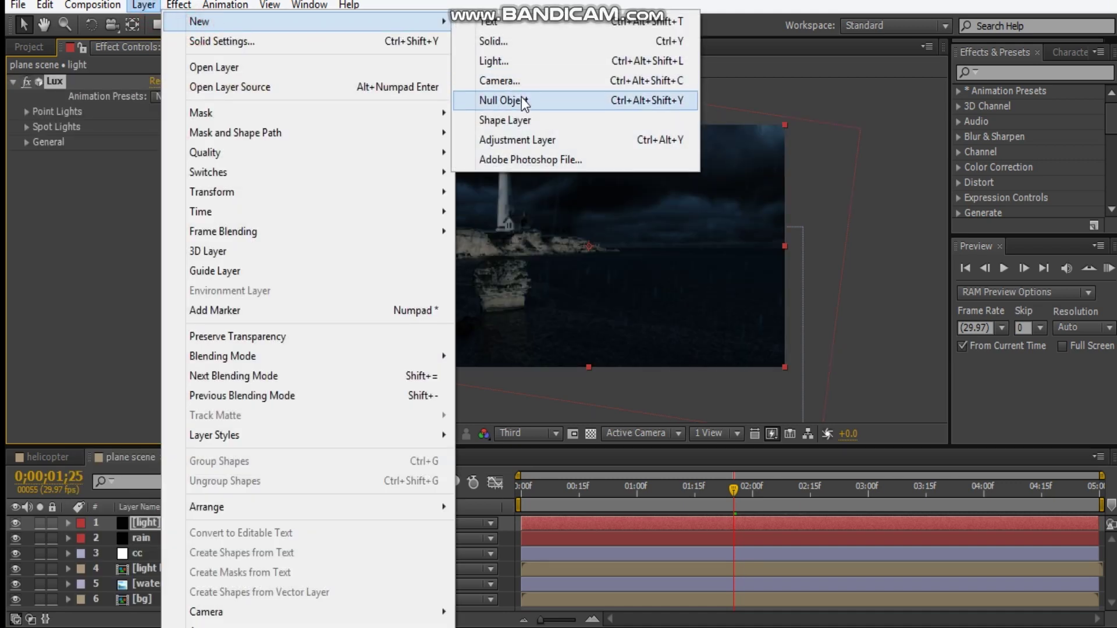
left_click(520, 61)
left_click(330, 142)
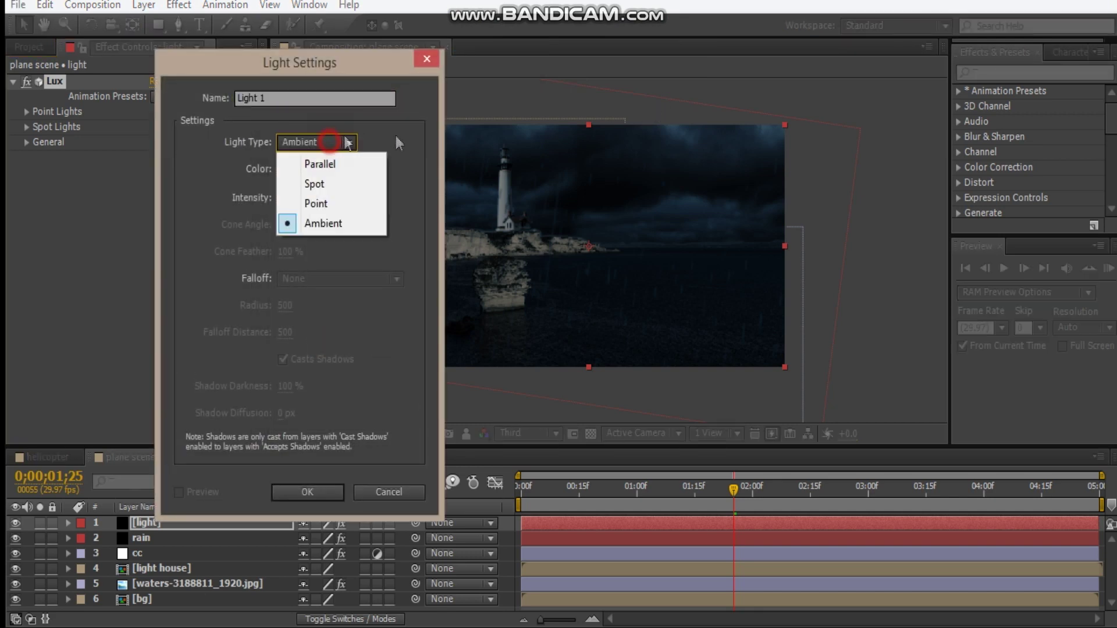
left_click(321, 184)
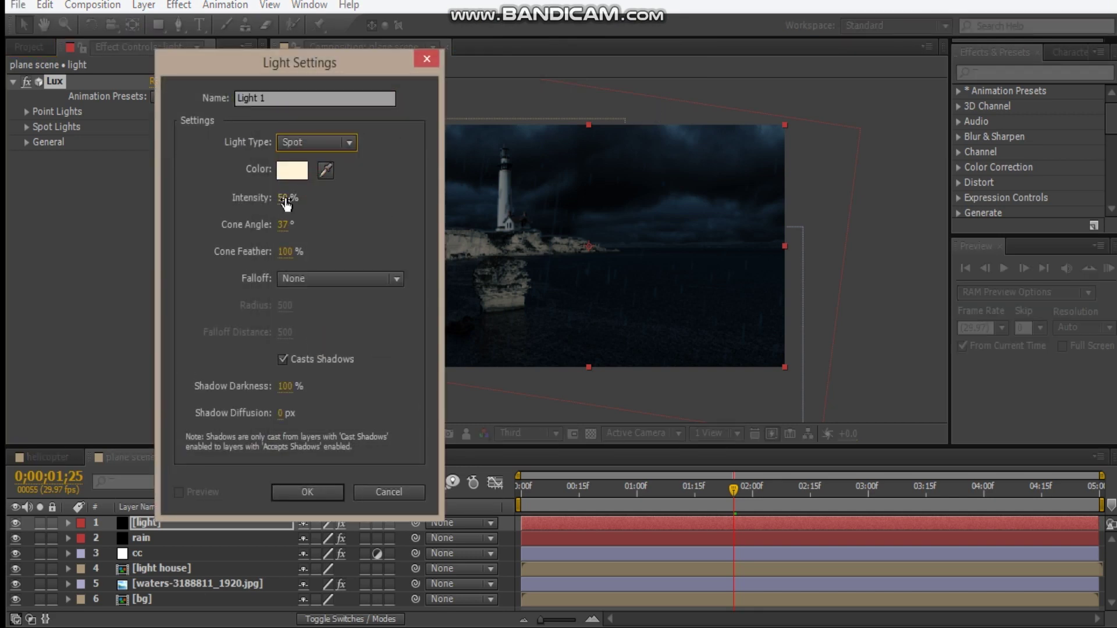
left_click(311, 493)
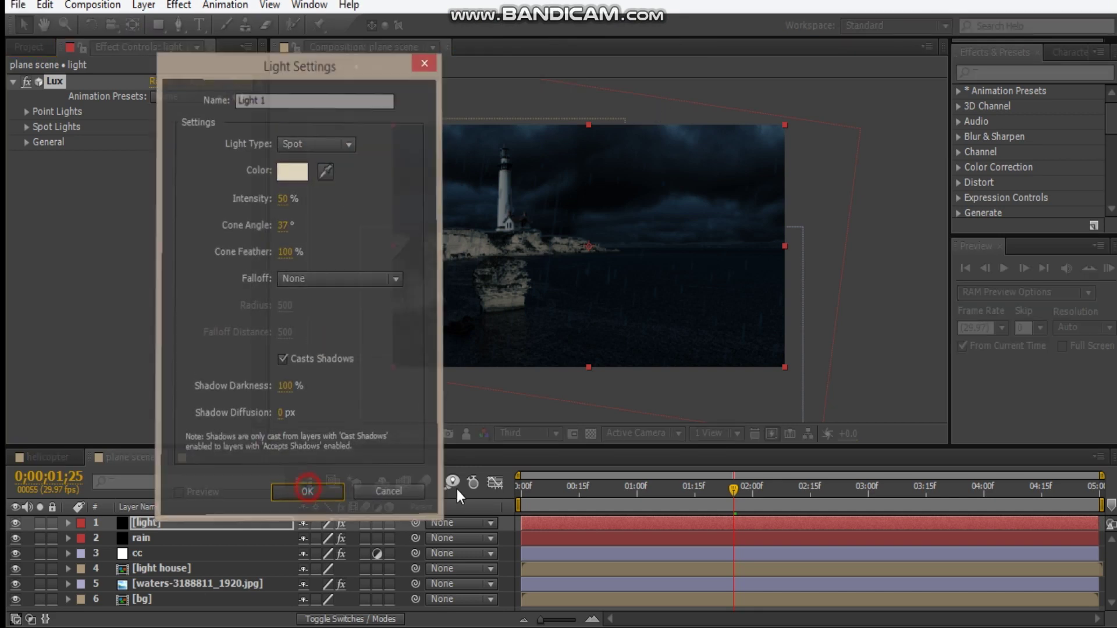
Turn off Light's Intensity for Point Lights in the light solid's Lux effect and keep only the Spot Lights settings expanded
left_click(175, 523)
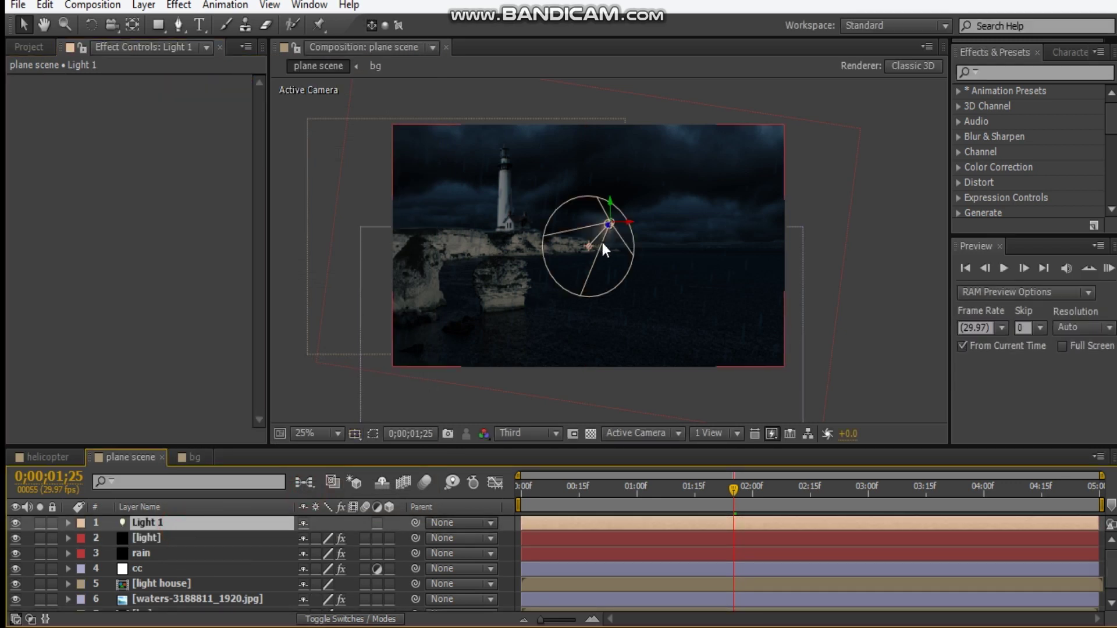
left_click(158, 537)
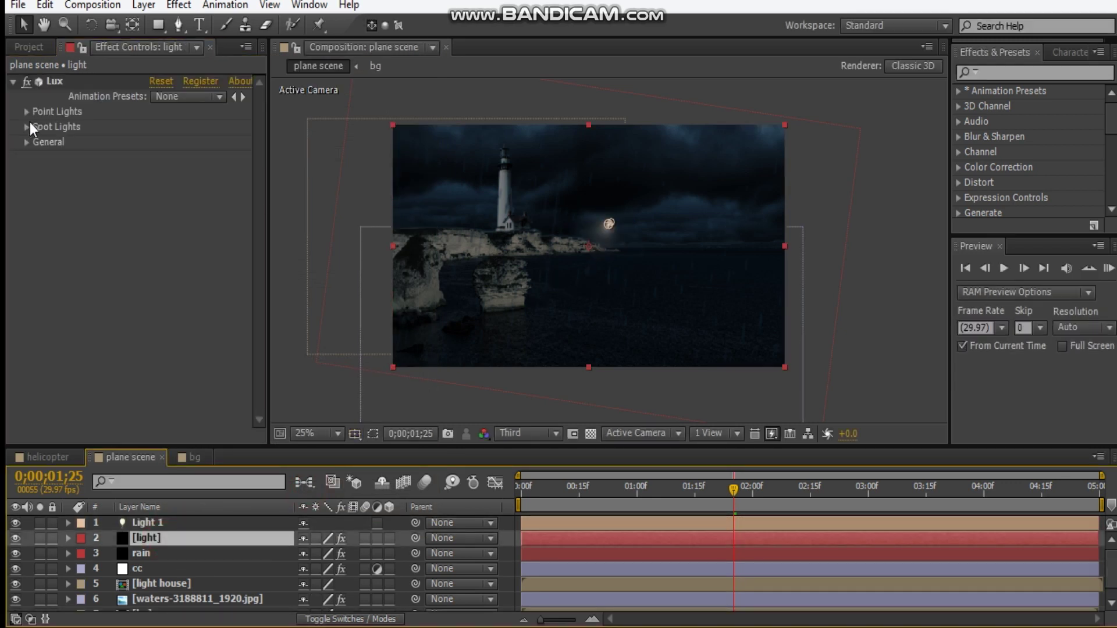
left_click(28, 126)
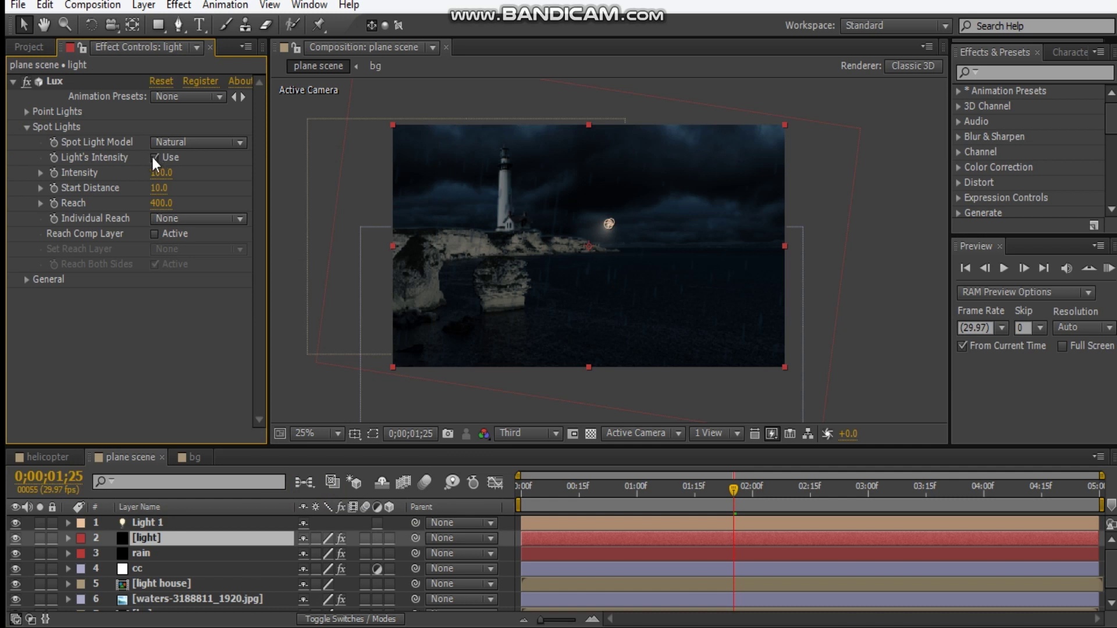
left_click(26, 112)
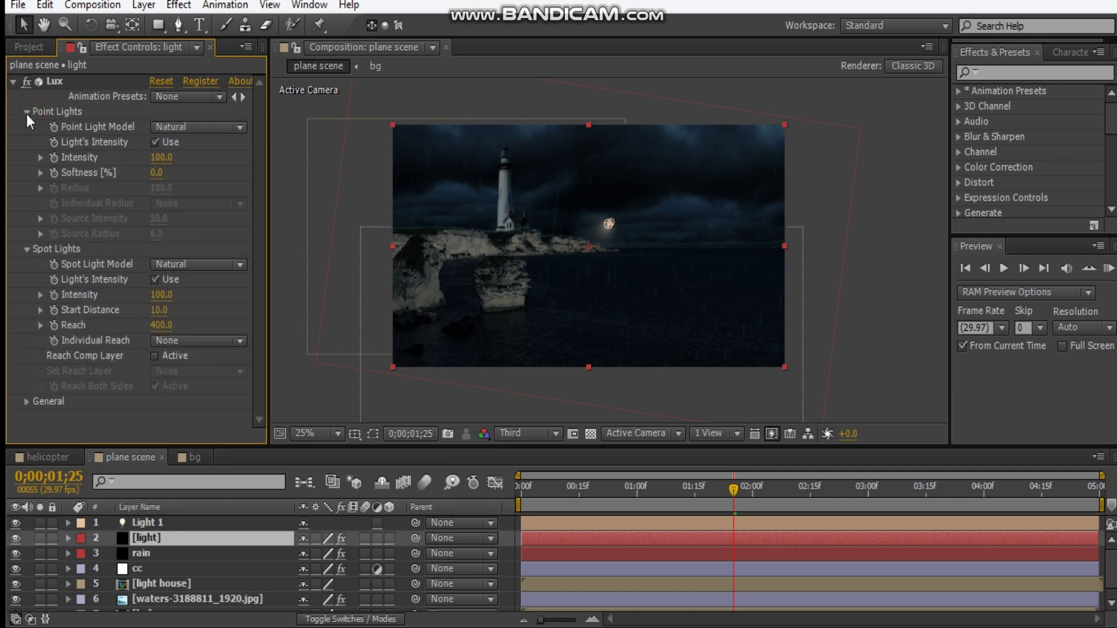
left_click(154, 142)
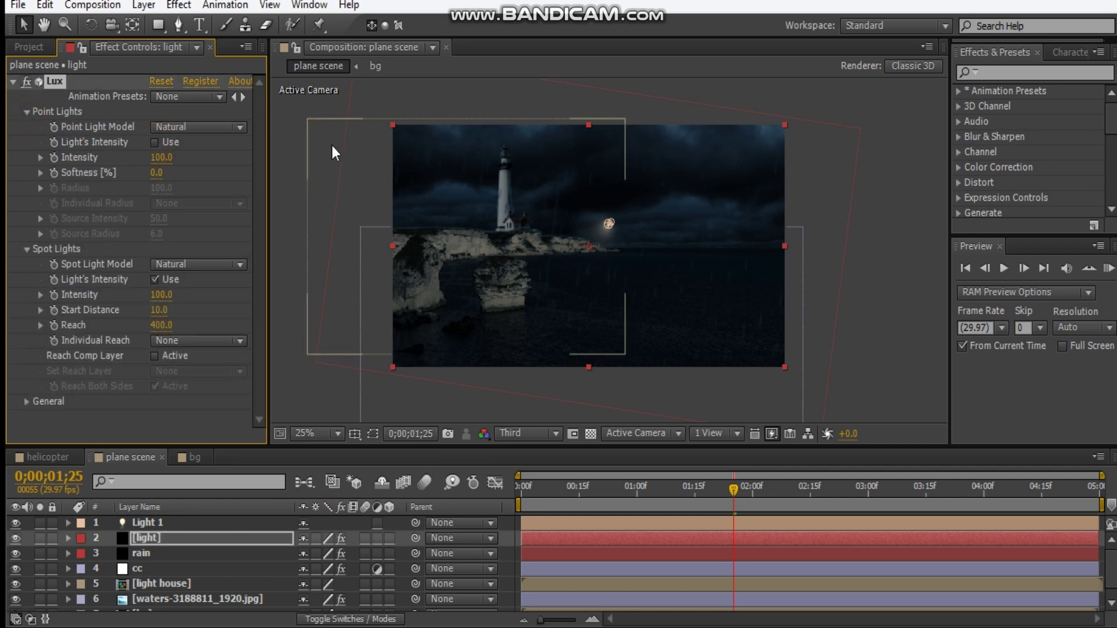
left_click(26, 112)
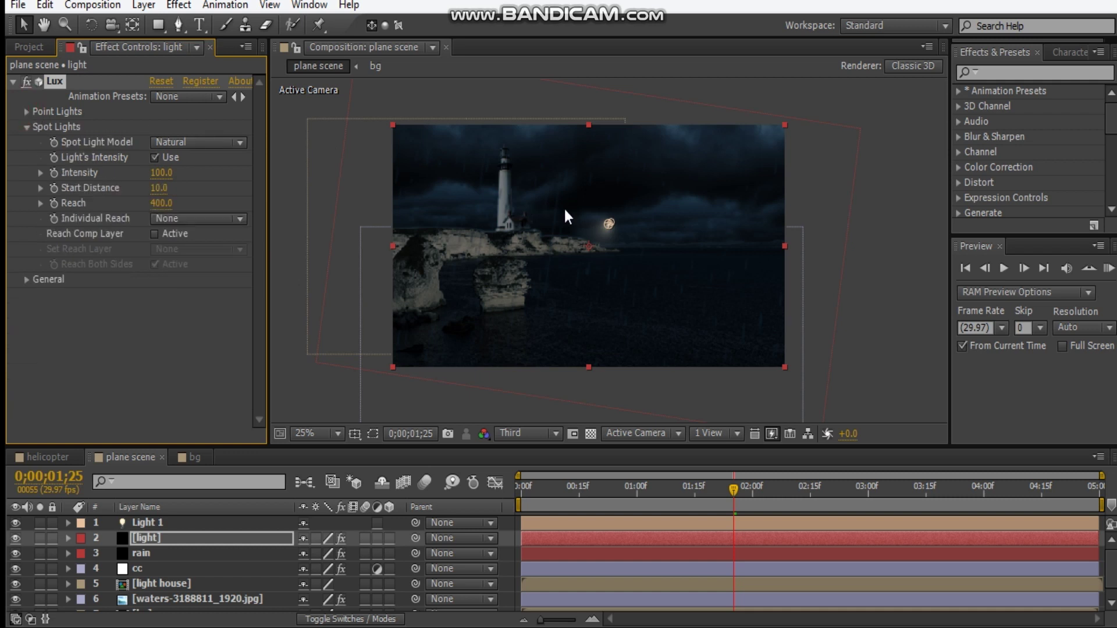
Move the spot light to the top of the lighthouse and aim its cone horizontally across the sky over the sea
left_click(610, 225)
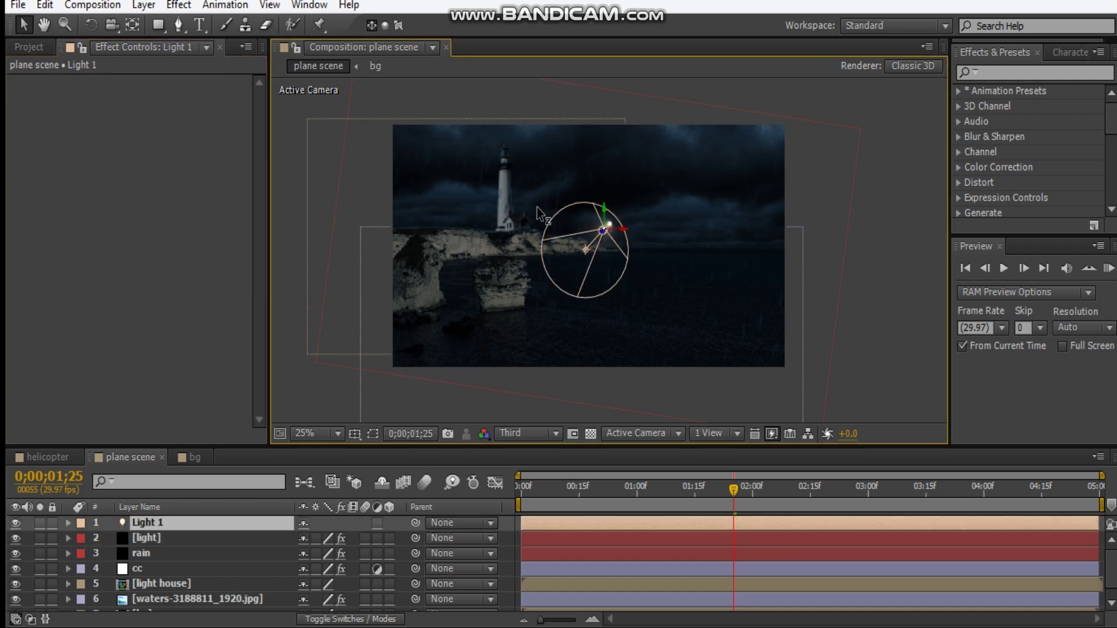
scroll(592, 226, "up", 4)
scroll(592, 225, "down", 2)
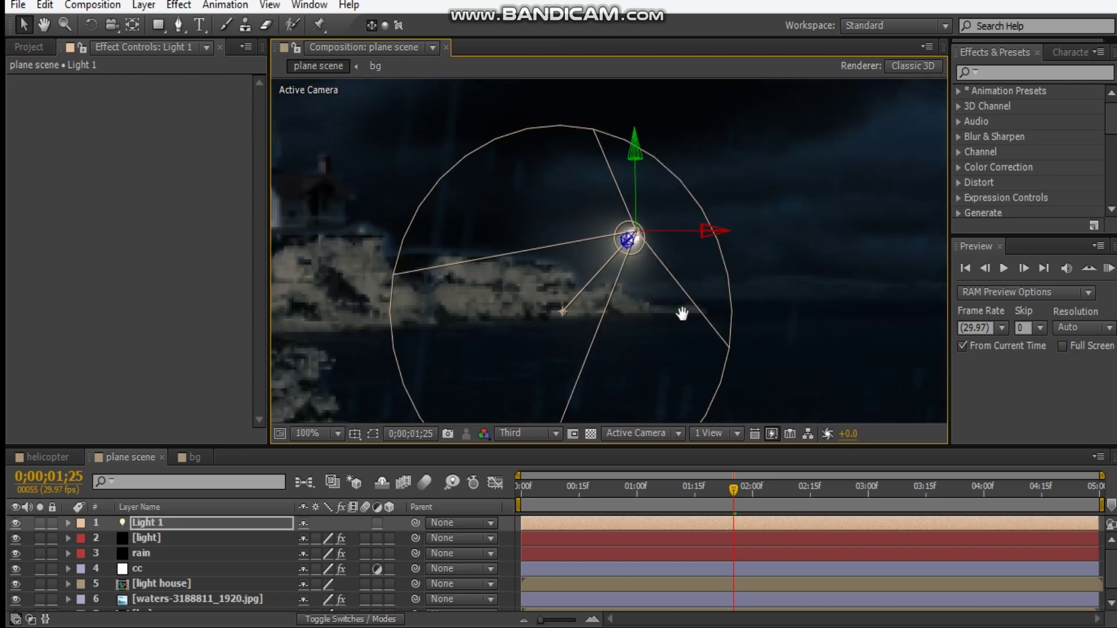
left_click_drag(616, 310, 907, 248)
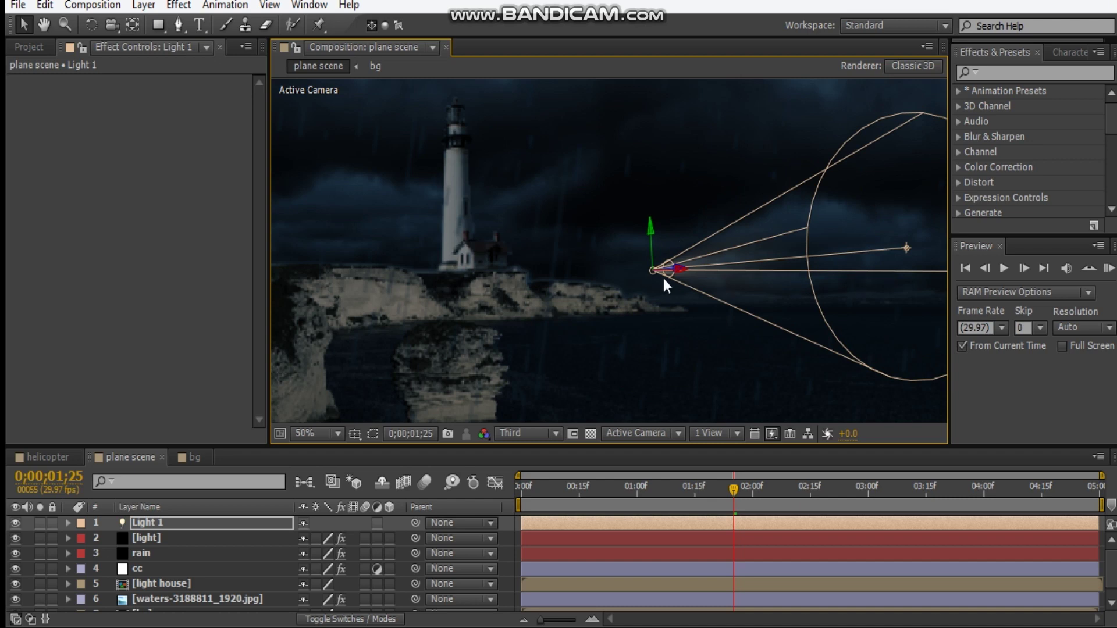
left_click_drag(653, 275, 458, 120)
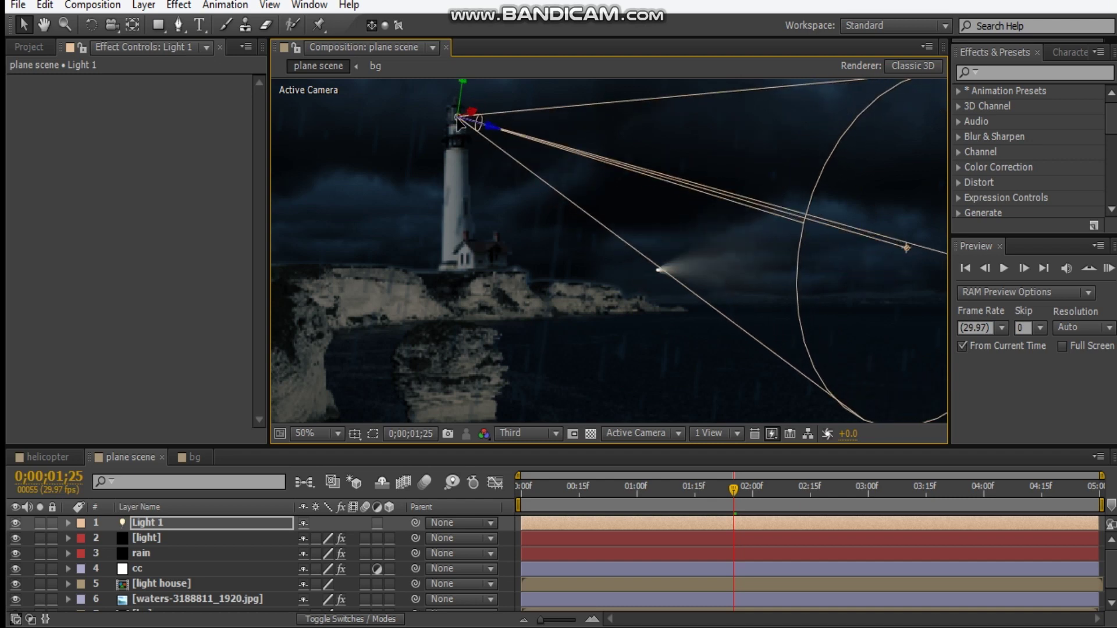
scroll(614, 169, "down", 2)
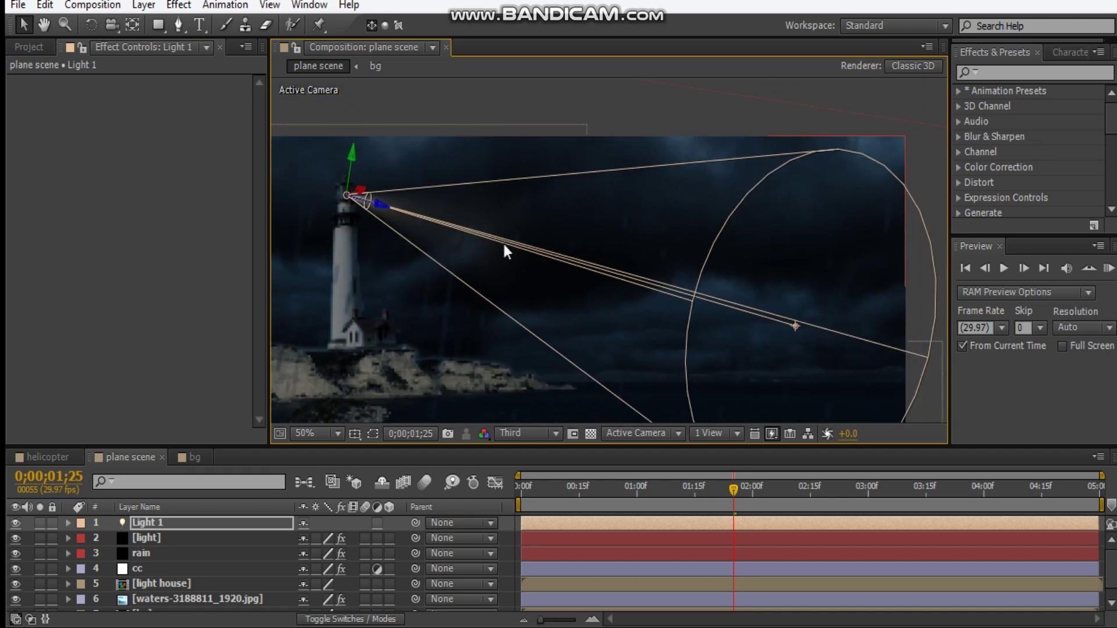
left_click_drag(703, 291, 718, 228)
left_click_drag(490, 276, 586, 216)
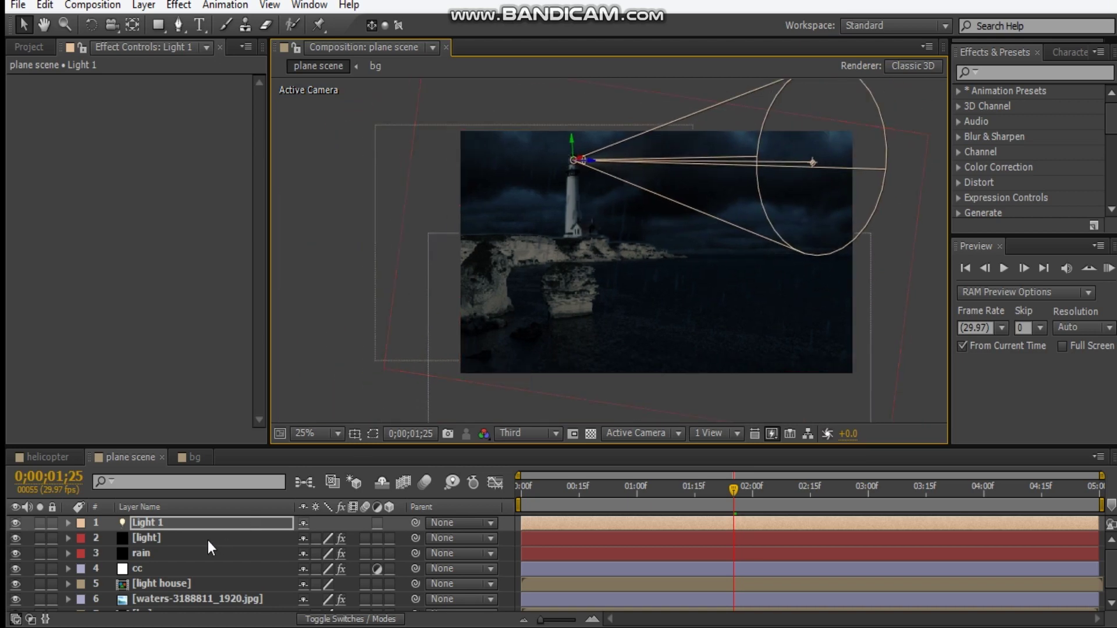
Set the Spot Lights Intensity in the light solid's Lux effect to 195
left_click(196, 539)
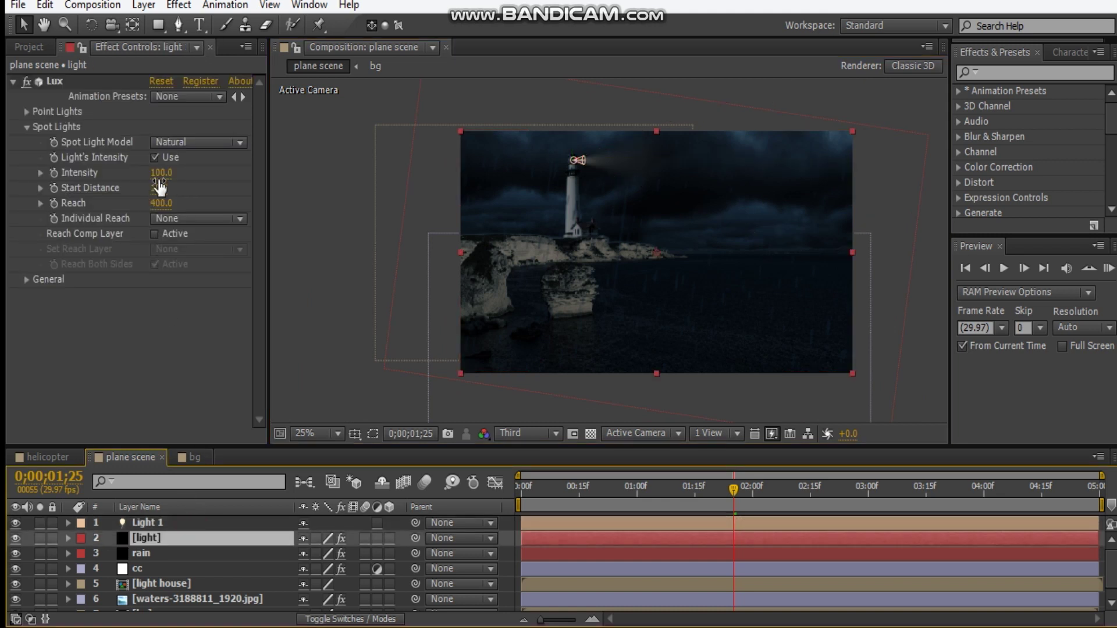
left_click_drag(169, 173, 181, 173)
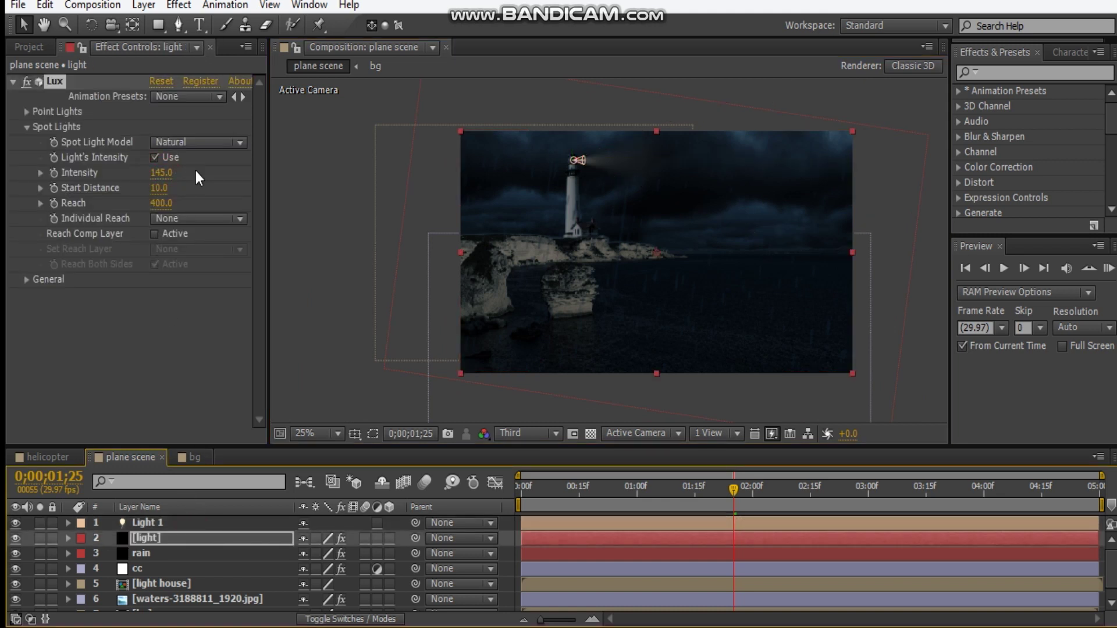
left_click_drag(167, 173, 171, 173)
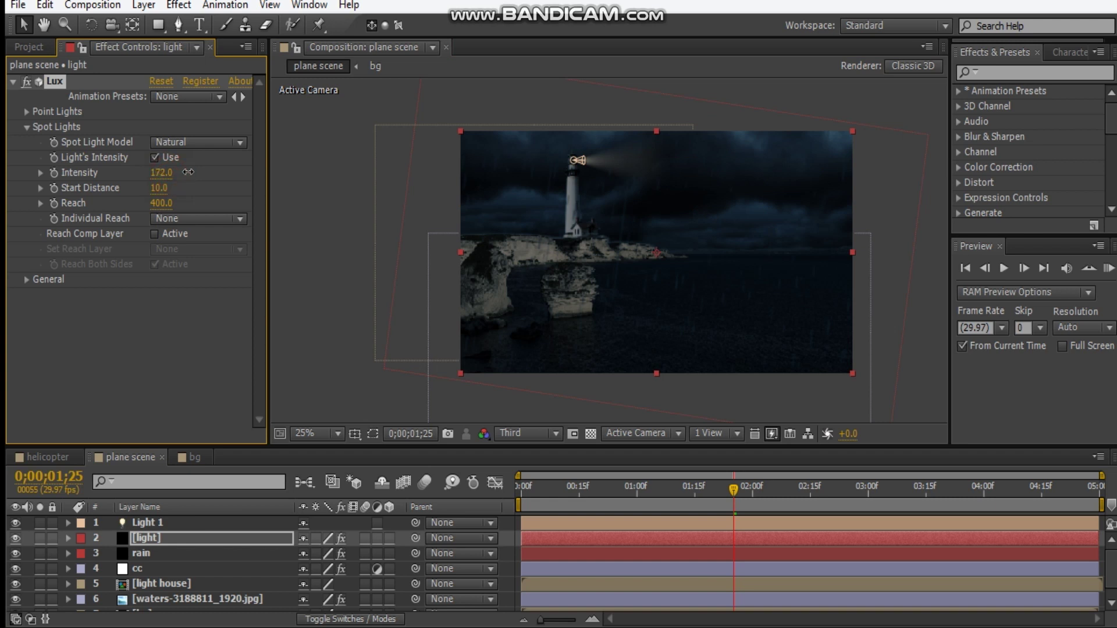
Reveal the Intensity of the Light 1 layer and increase it to brighten the lighthouse beam
left_click(187, 521)
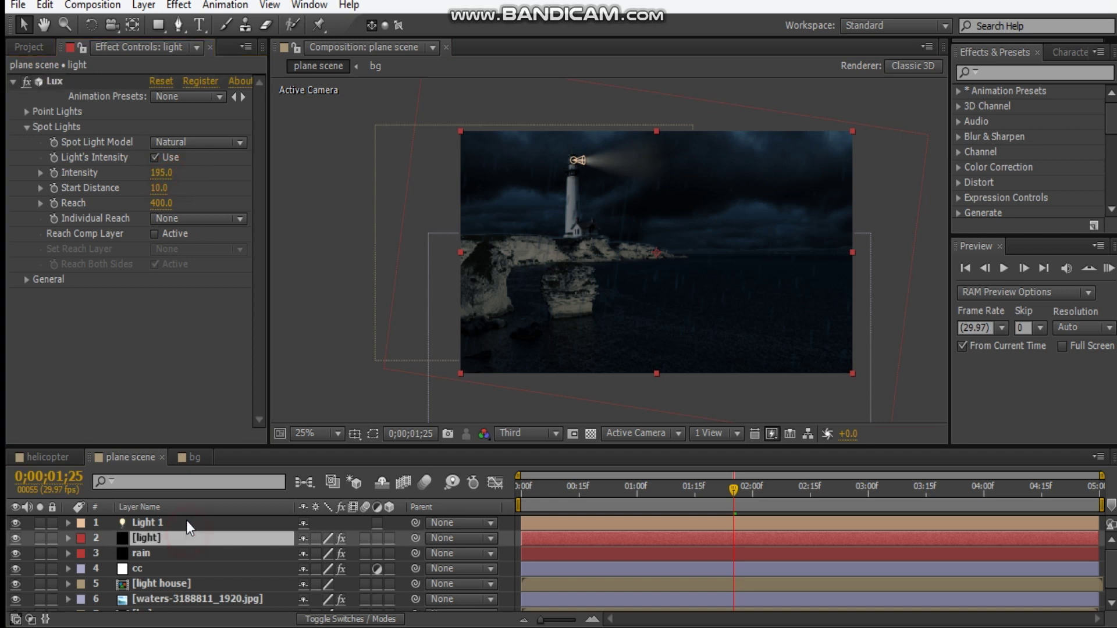
key("t")
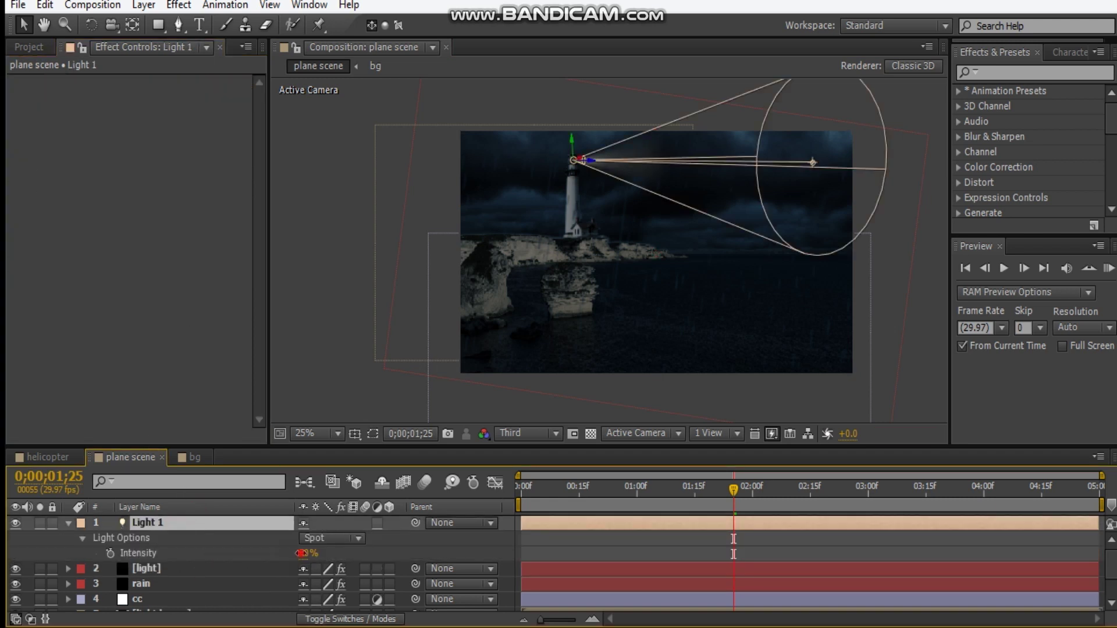
left_click_drag(303, 554, 342, 554)
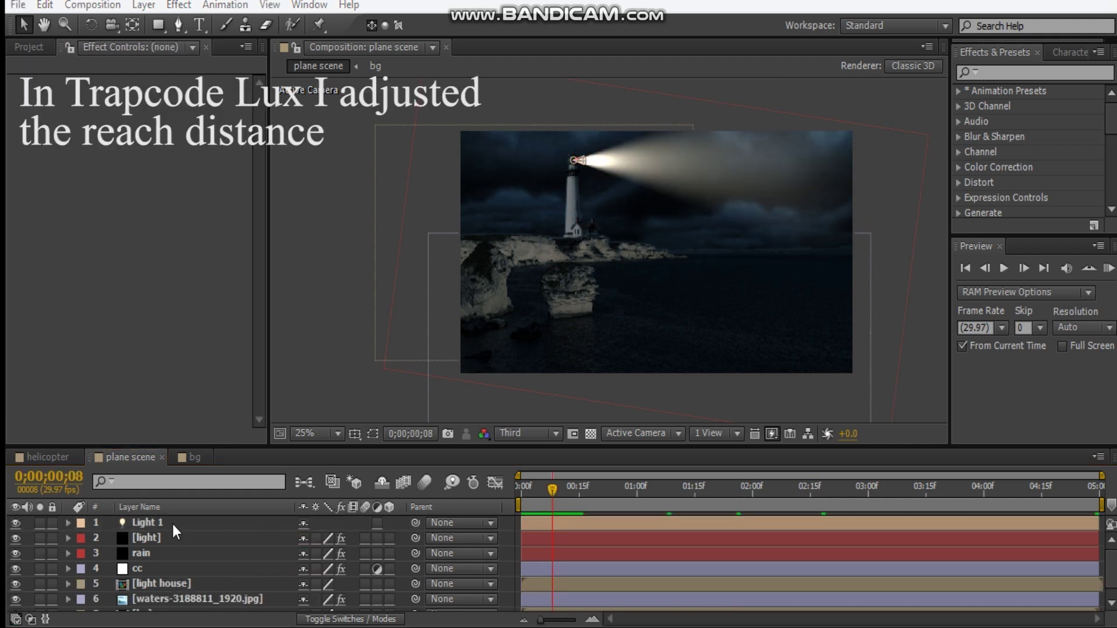
Keyframe Light 1's Y Rotation from 0x+0.0° at the composition start to 2x+0.0° at 0;00;04;29 and preview the rotating beam
left_click(172, 522)
key("r")
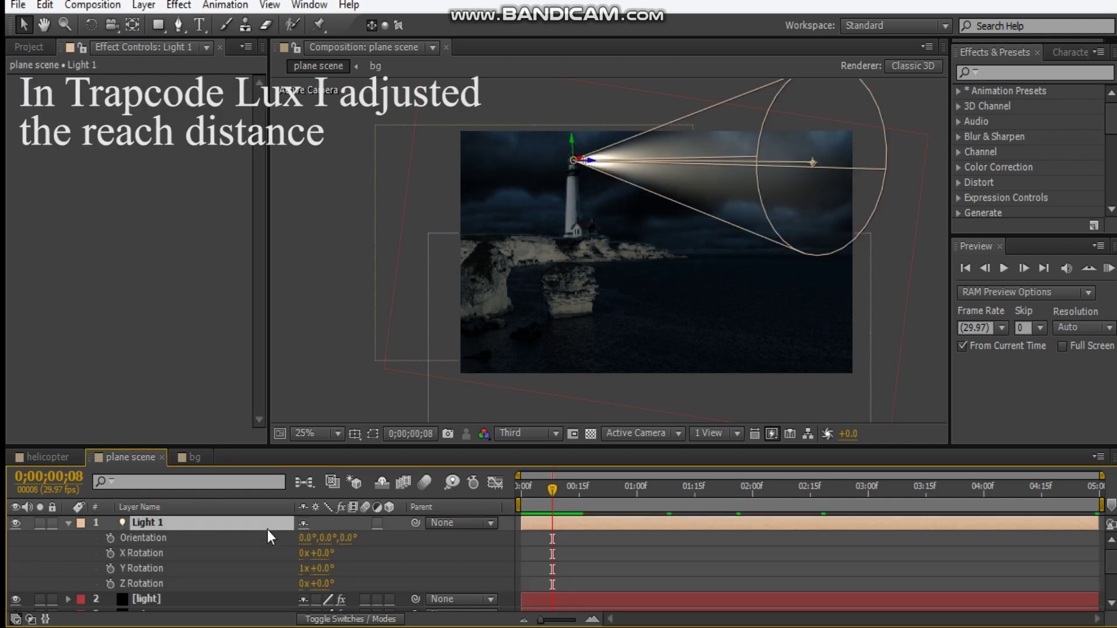
left_click(111, 570)
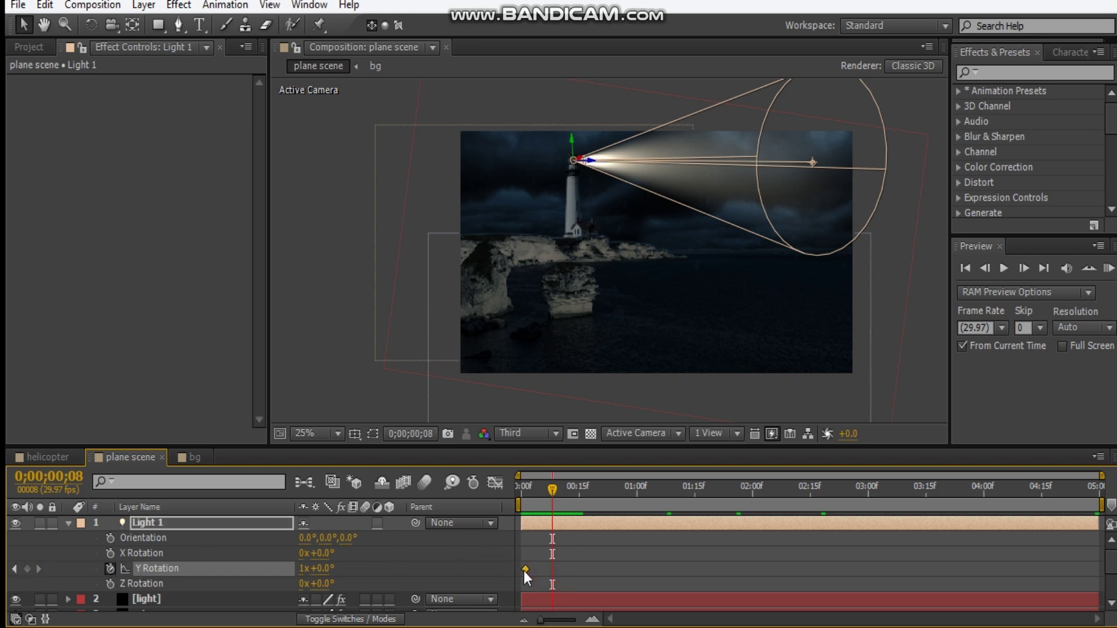
left_click_drag(554, 494, 1095, 494)
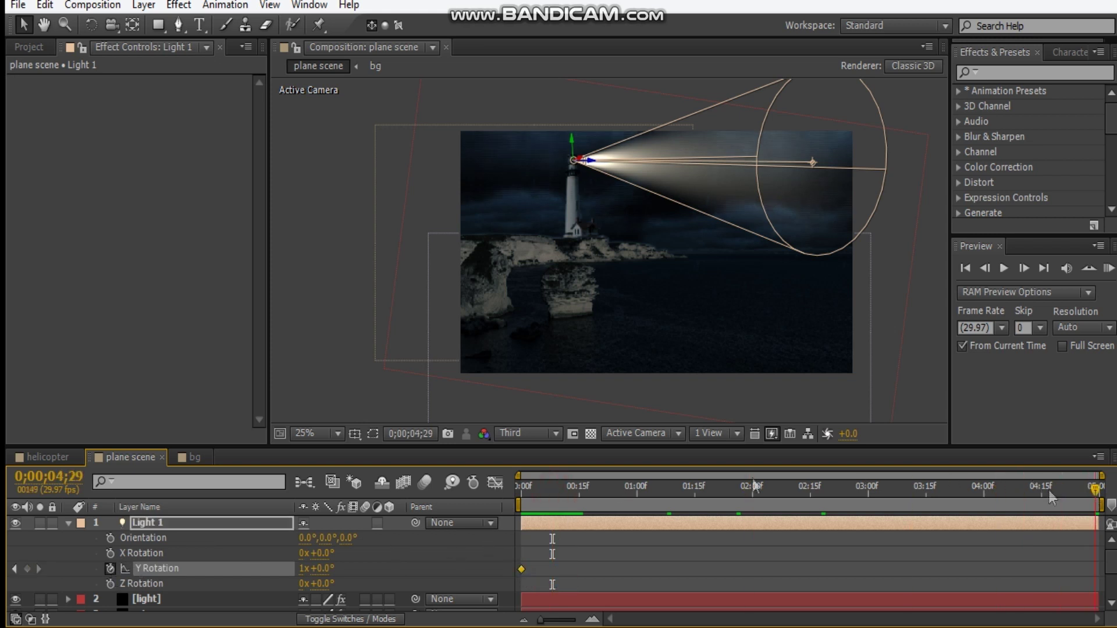
left_click(304, 569)
type("1")
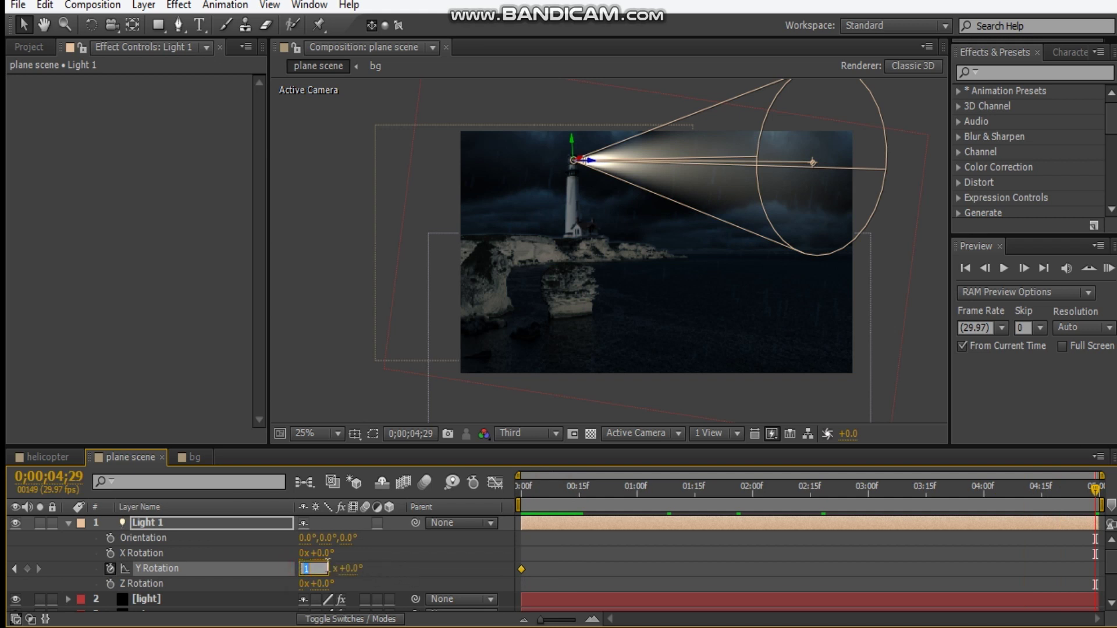
key("Return")
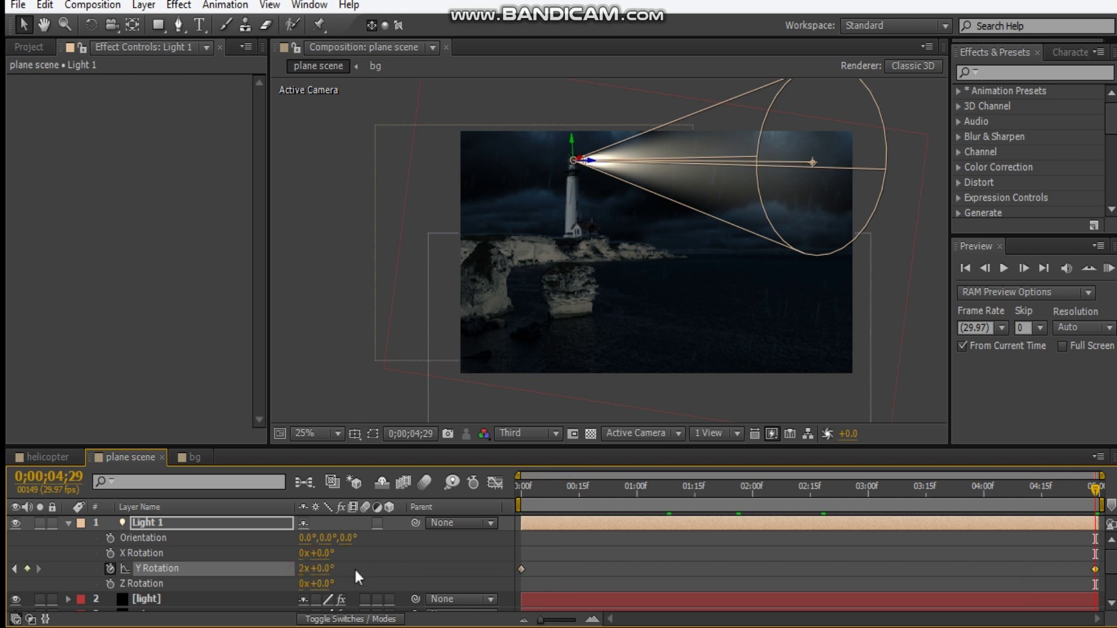
left_click(529, 485)
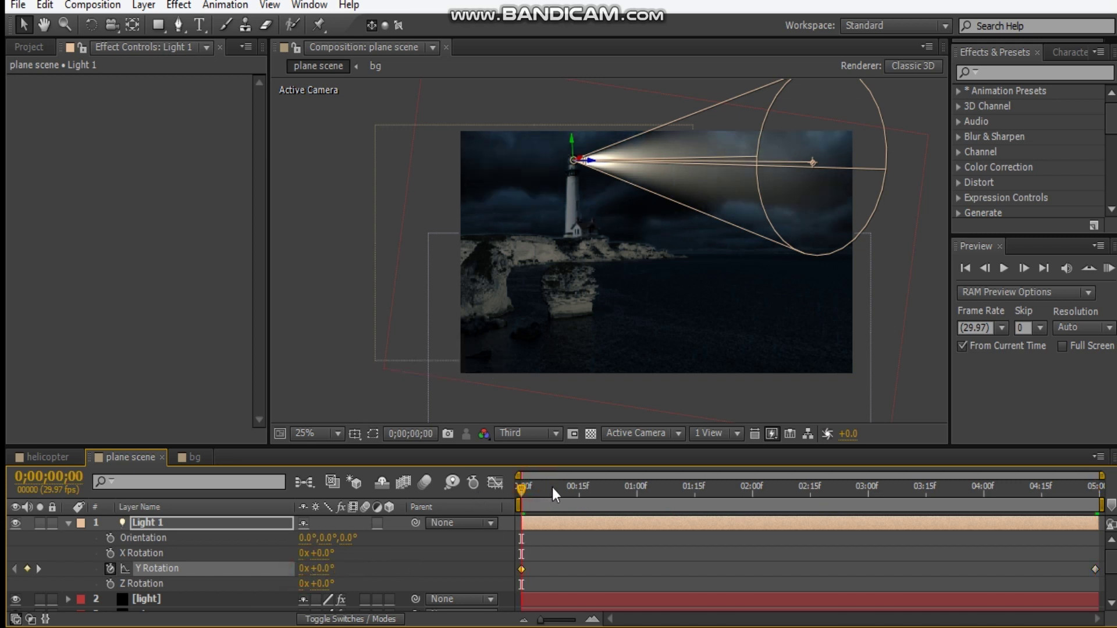
key("space")
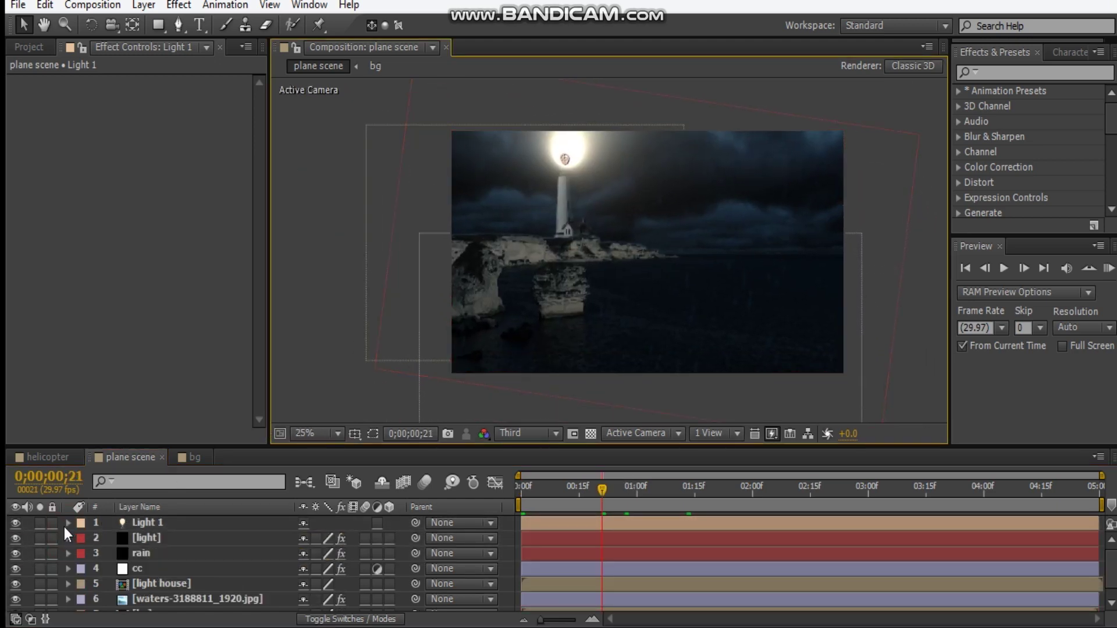
left_click(163, 534)
left_click(182, 524)
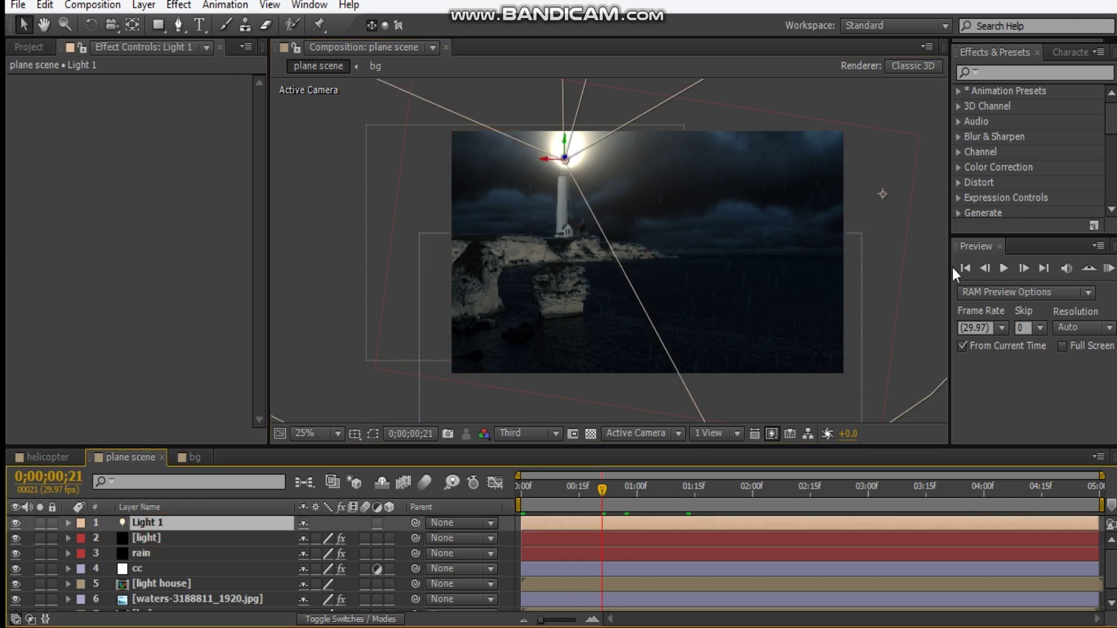
scroll(915, 301, "down", 1)
left_click(900, 312)
scroll(602, 242, "up", 1)
left_click_drag(634, 245, 603, 243)
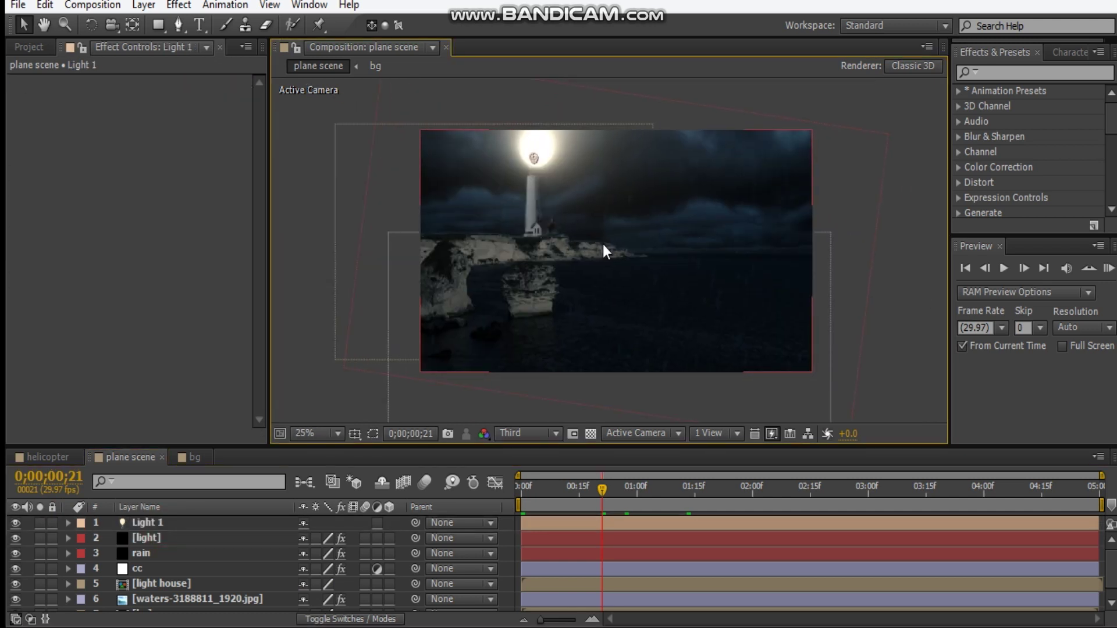
Create a white 1920 x 1080 px solid named "e3d" with the current time at the composition start
left_click_drag(560, 505, 477, 512)
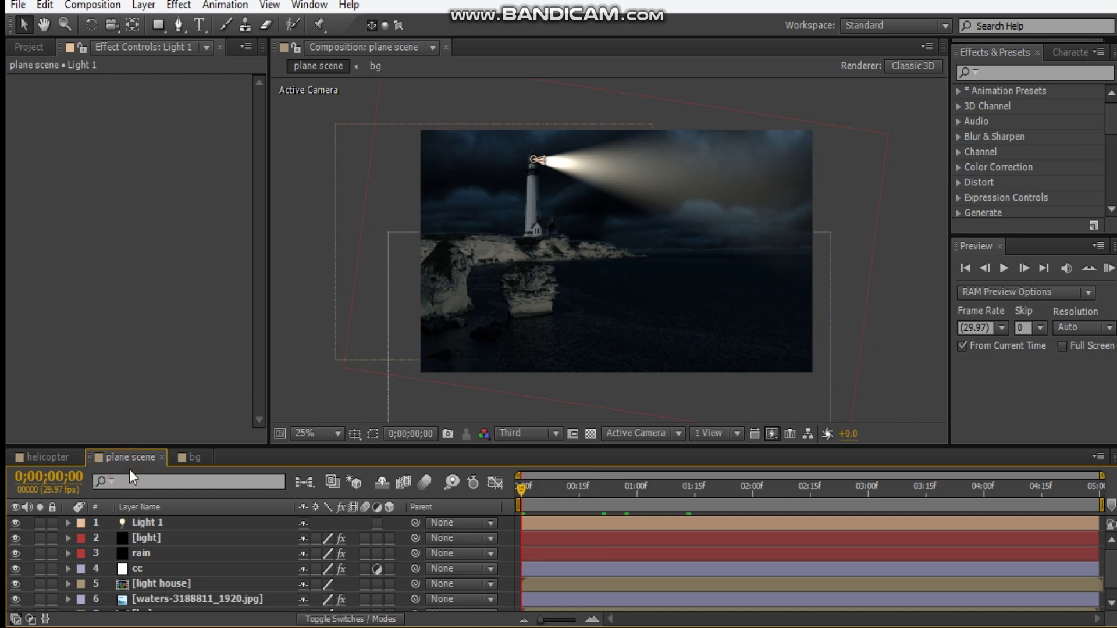
key("ctrl+y")
left_click(798, 394)
left_click_drag(140, 307, 28, 118)
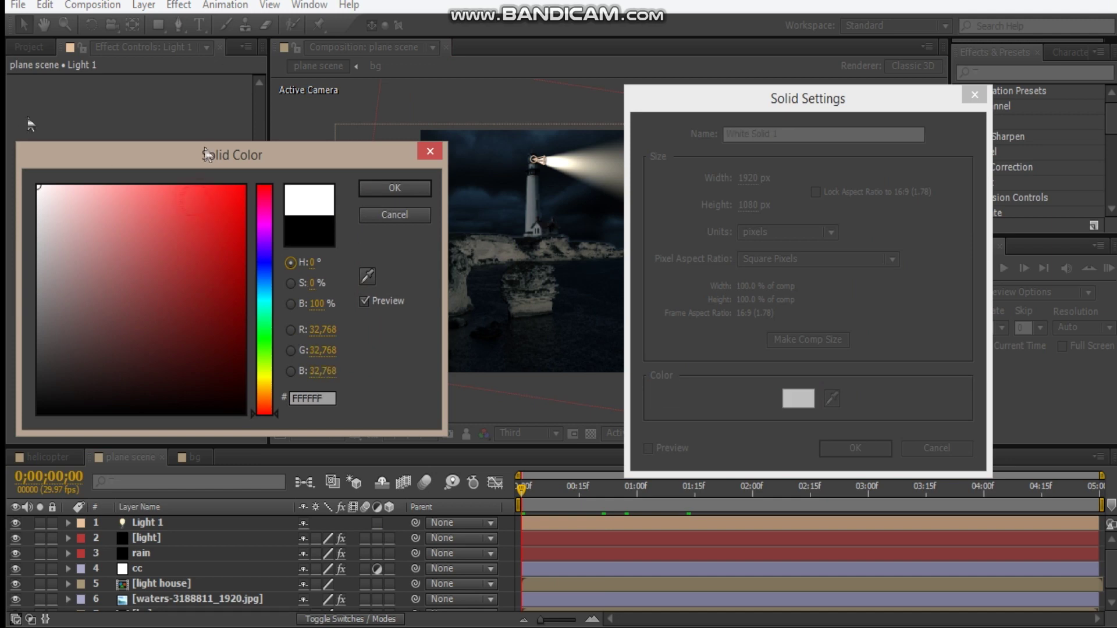
left_click(393, 189)
type("e3d")
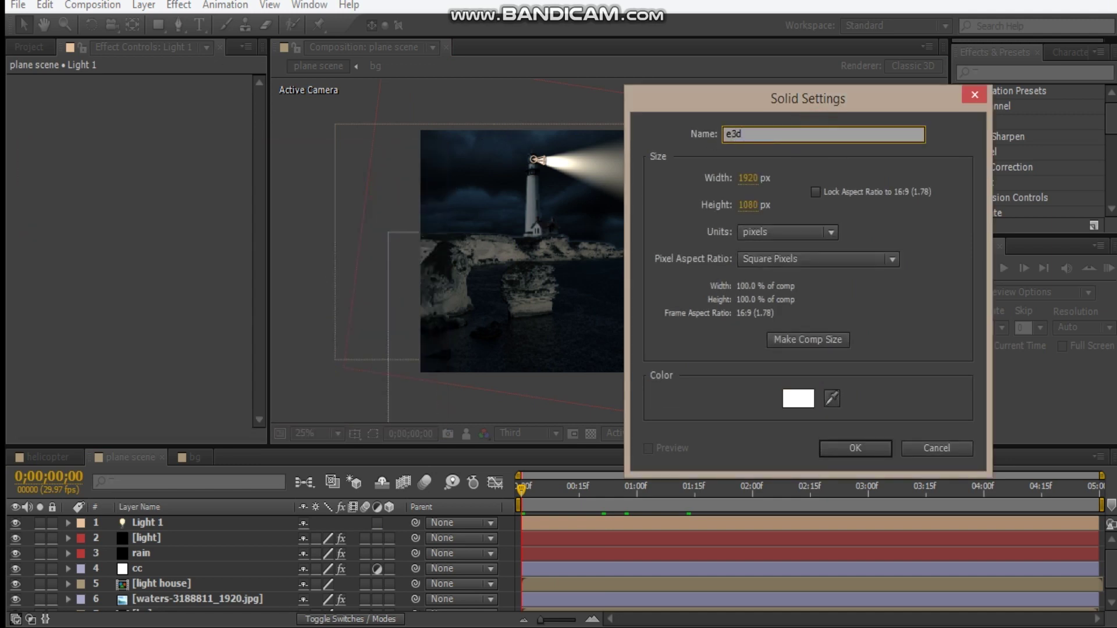
key("Return")
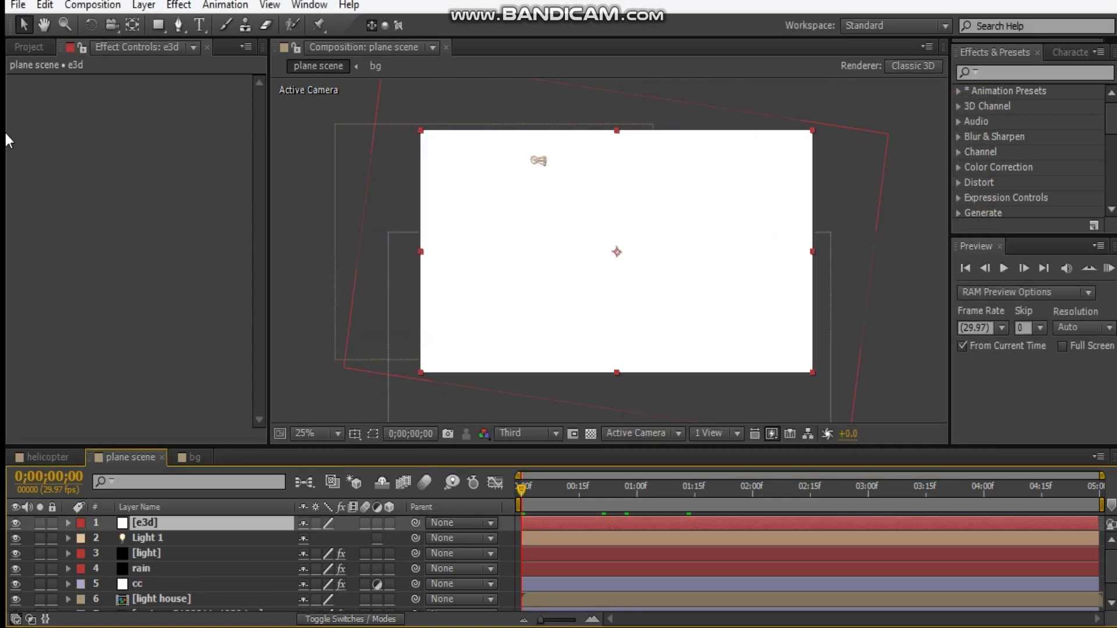
Apply the Video Copilot Element effect to the e3d solid and open its Scene Setup
right_click(135, 273)
mouse_move(233, 615)
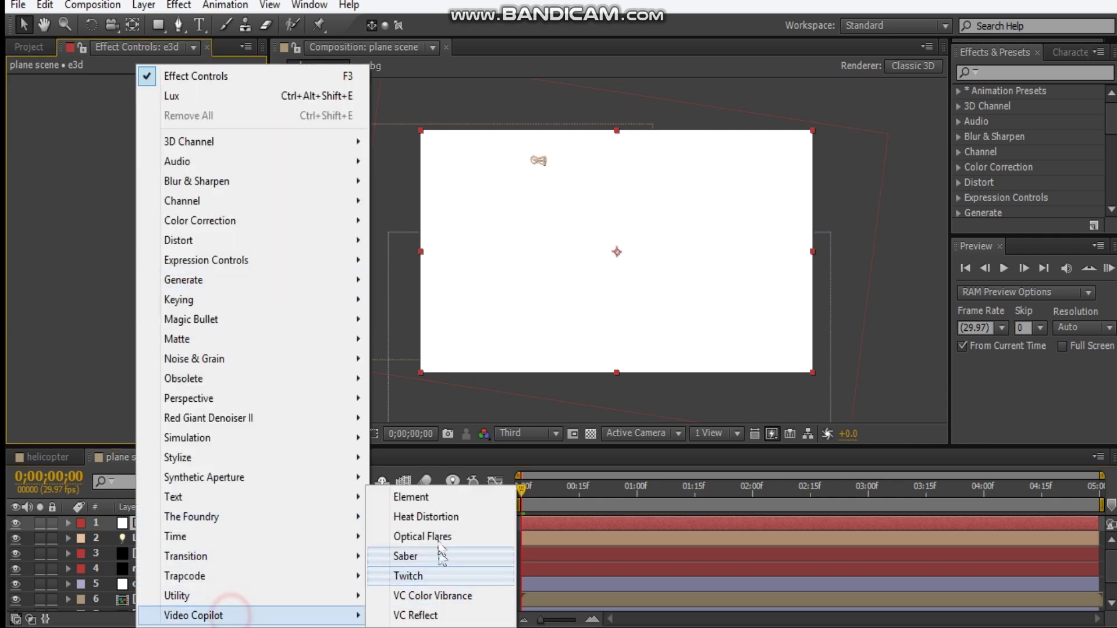
left_click(410, 498)
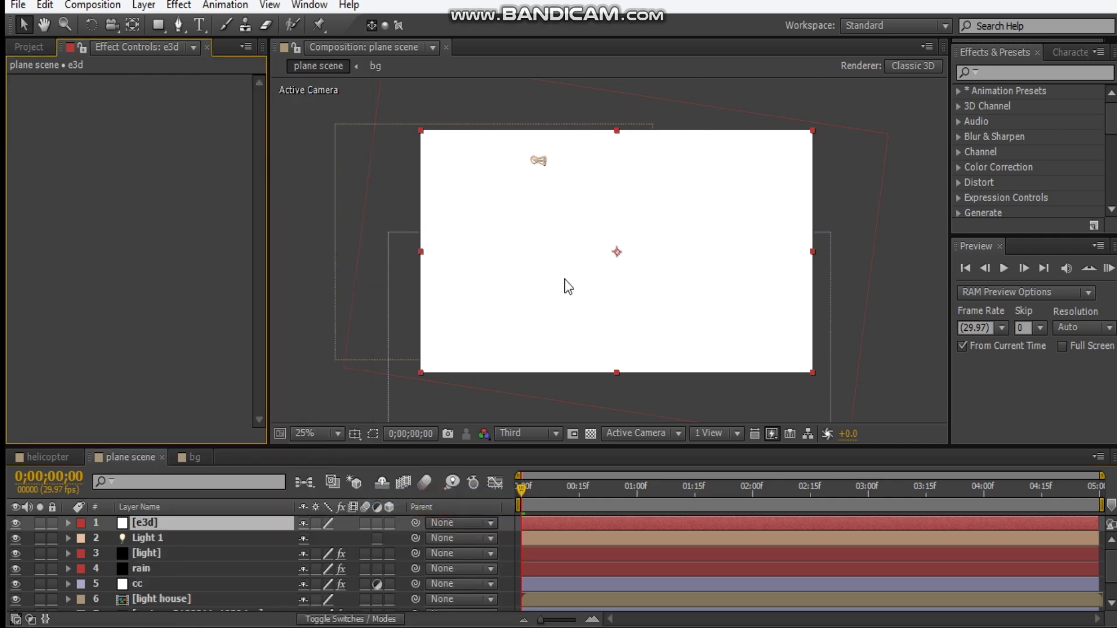
left_click(114, 139)
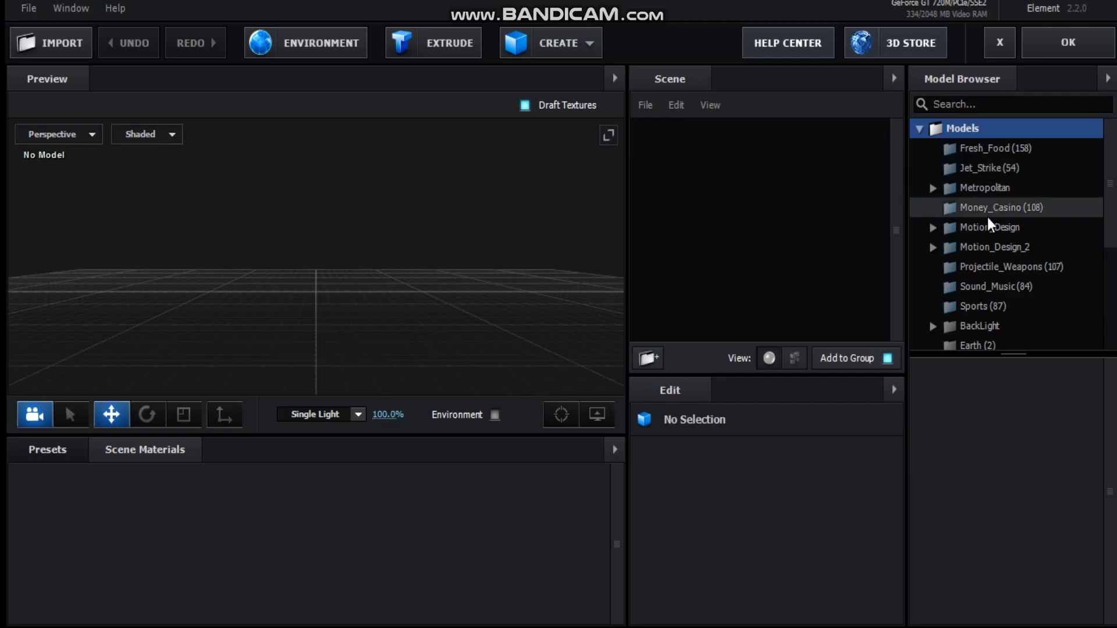
Load the gray Transporter_02 aircraft from the Jet_Strike model pack into the Element scene and inspect it in the preview
left_click_drag(1112, 175, 1113, 187)
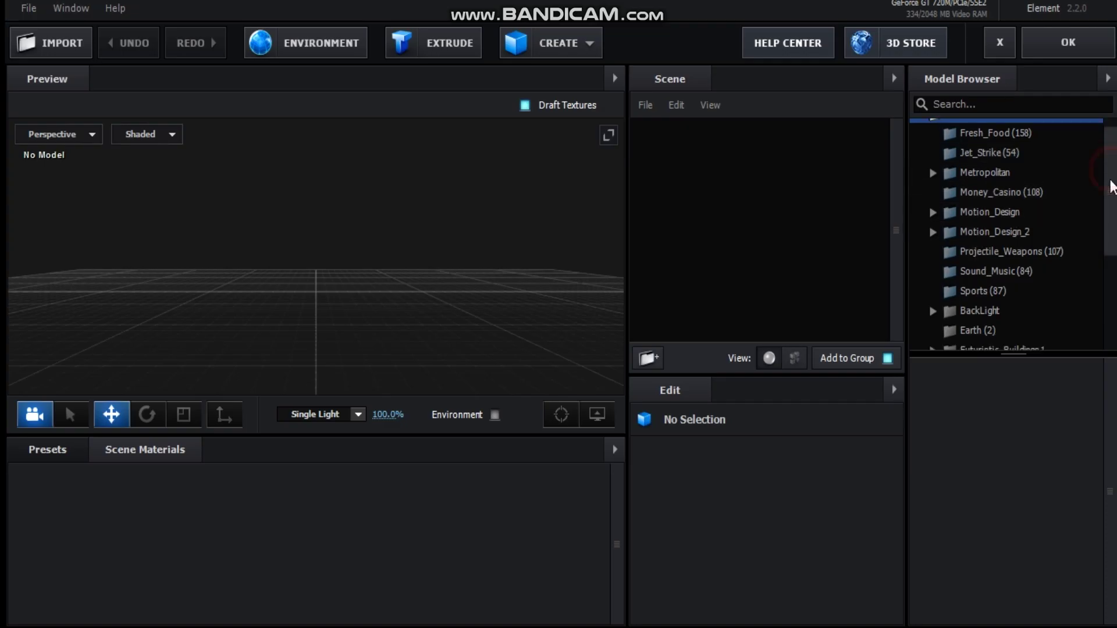
left_click(990, 150)
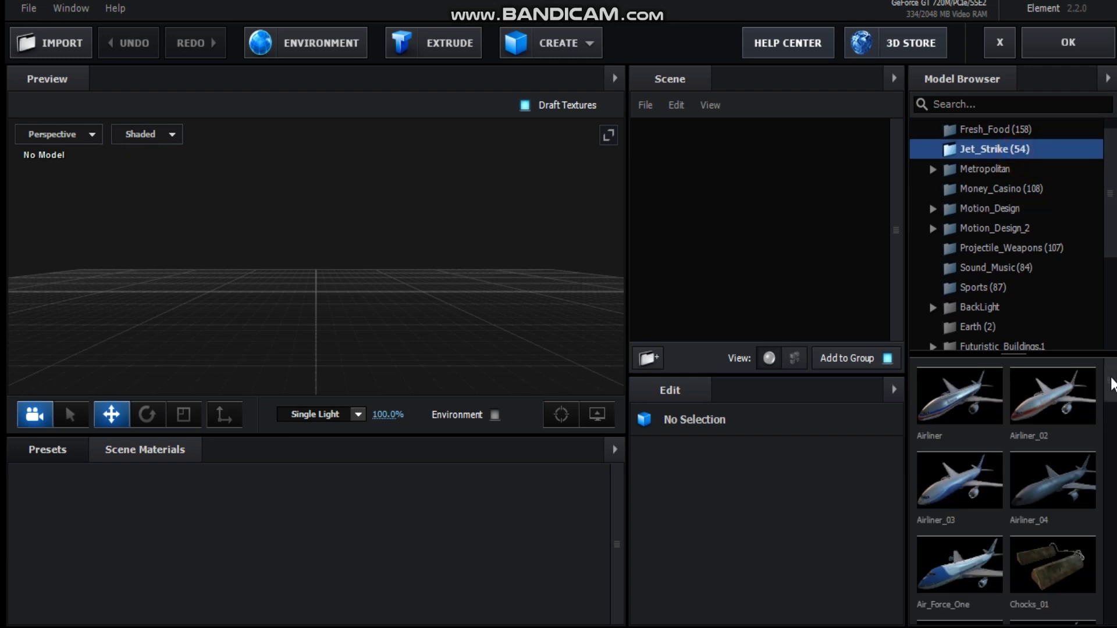
left_click_drag(1112, 381, 1114, 620)
double_click(960, 486)
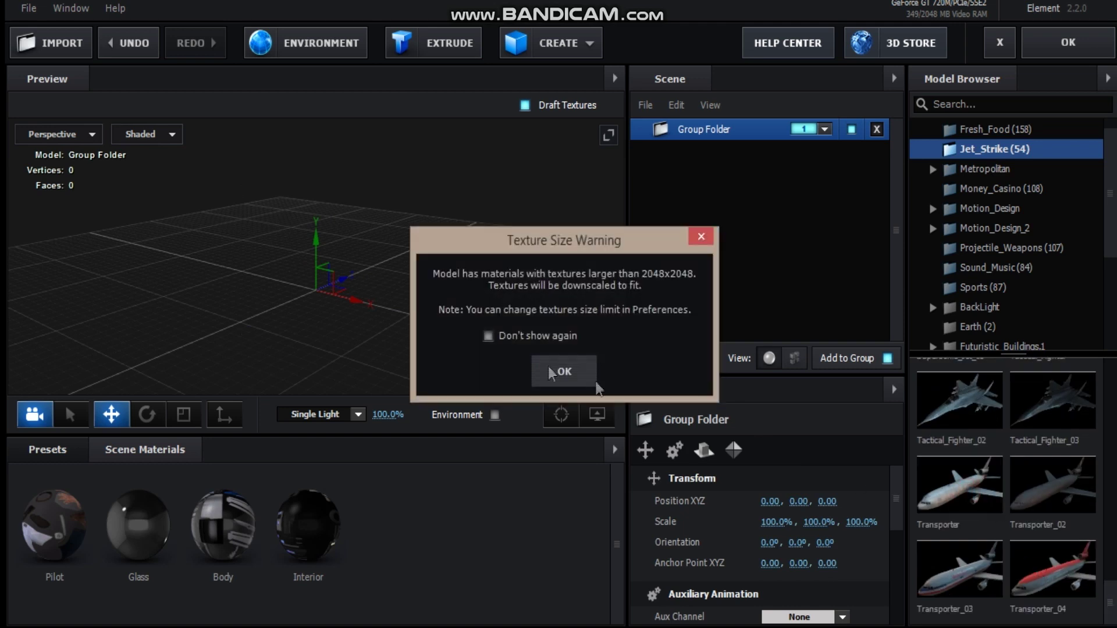
left_click(550, 369)
left_click_drag(365, 298, 529, 274)
left_click_drag(529, 274, 400, 281)
left_click_drag(361, 199, 361, 178)
left_click_drag(422, 316, 353, 248)
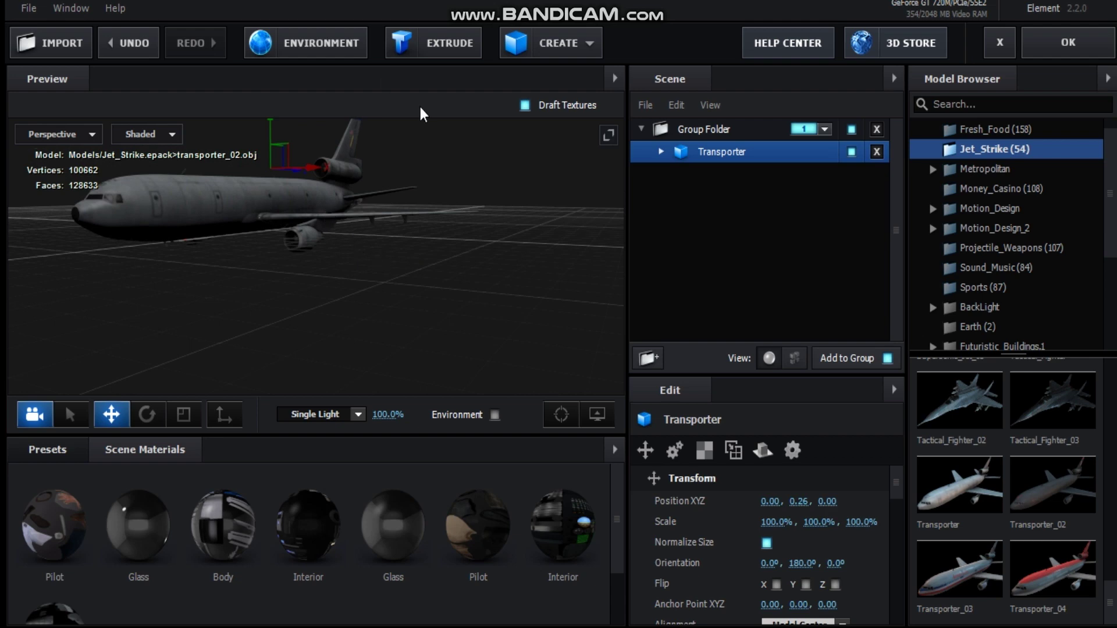
Check the scene's environment texture and browse the BackLight_2K environment presets
left_click(314, 44)
left_click(800, 119)
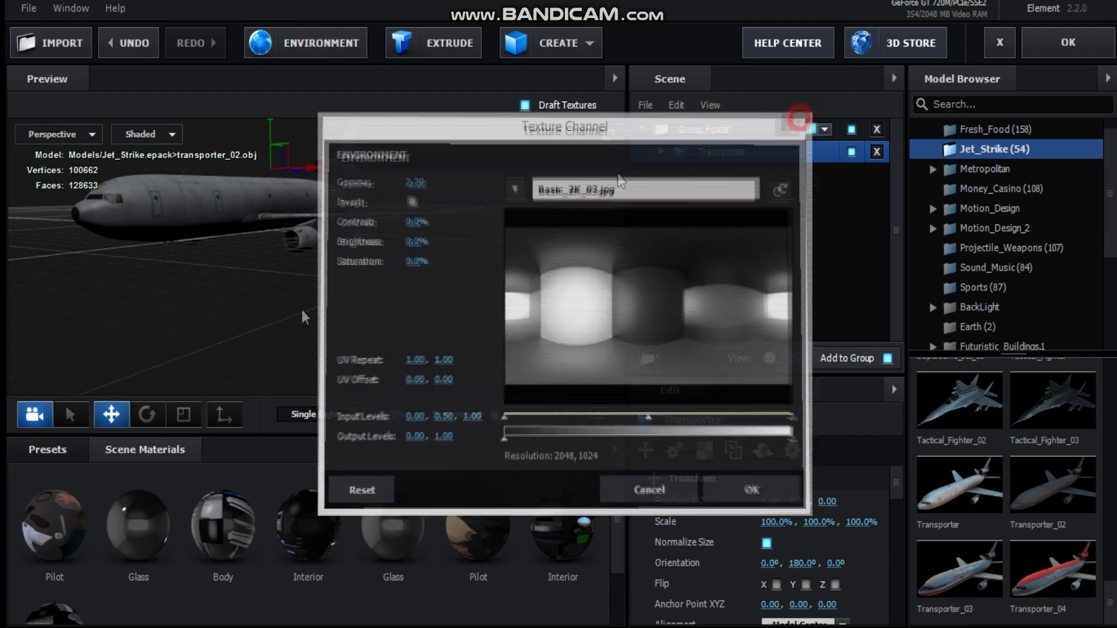
left_click(48, 450)
left_click(74, 493)
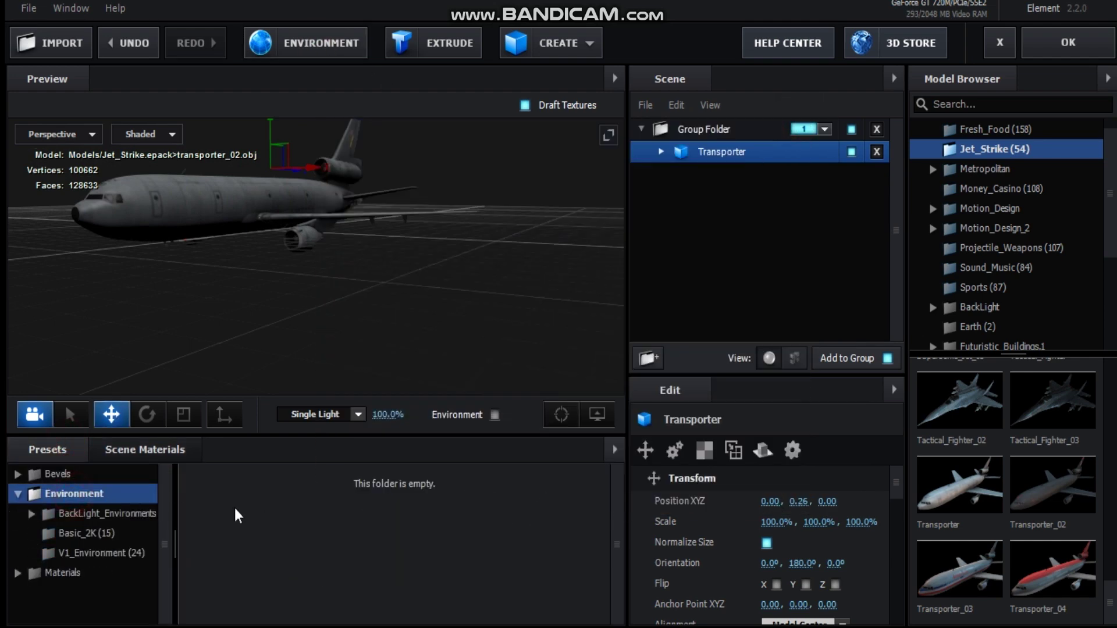
left_click(94, 519)
left_click(112, 533)
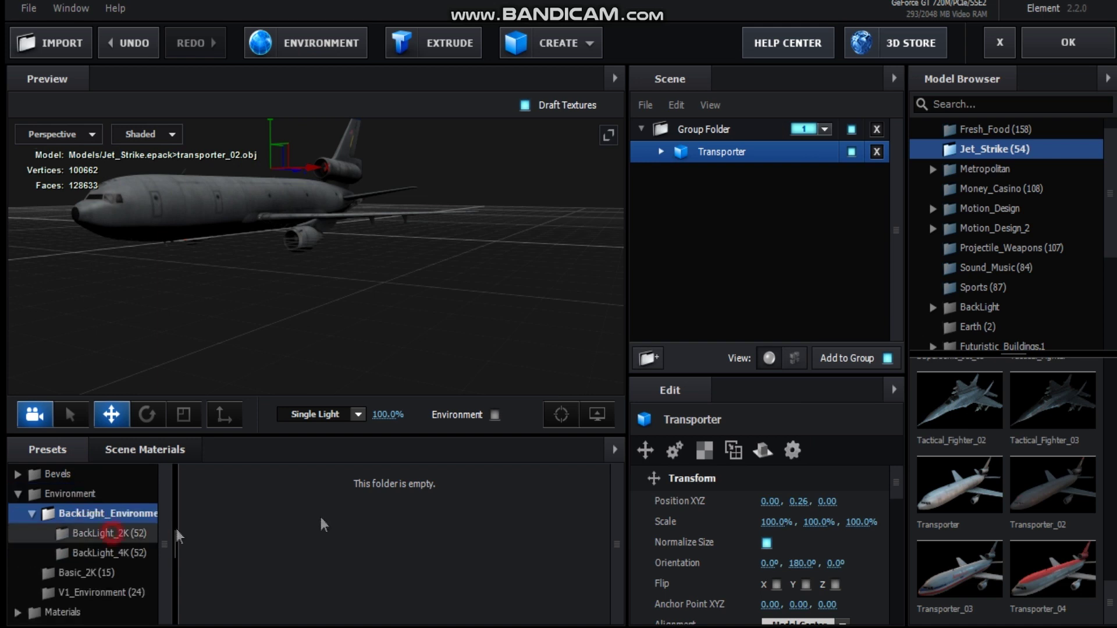
mouse_move(615, 474)
left_mouse_down()
mouse_move(614, 492)
mouse_move(612, 472)
left_mouse_up()
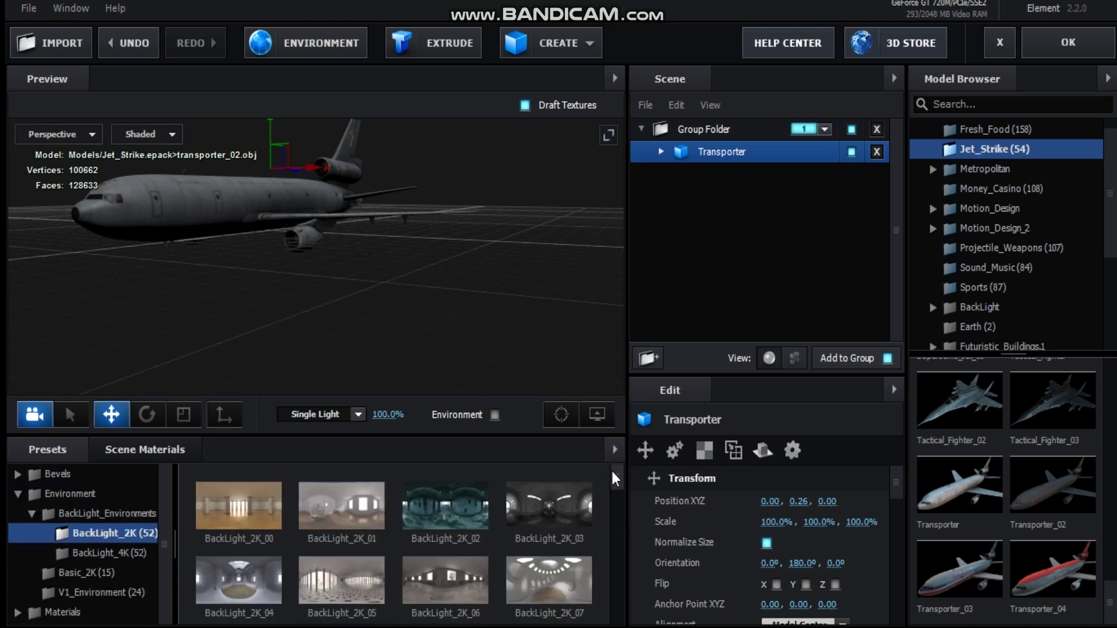
left_click_drag(337, 295, 407, 326)
left_click(432, 520)
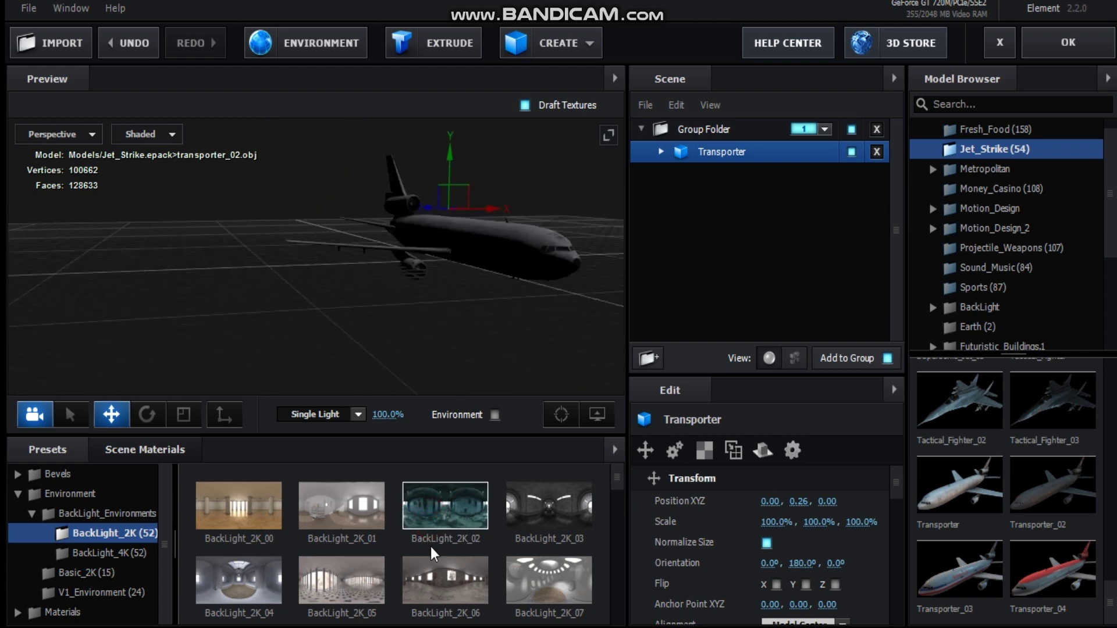
scroll(432, 551, "down", 4)
scroll(433, 551, "up", 2)
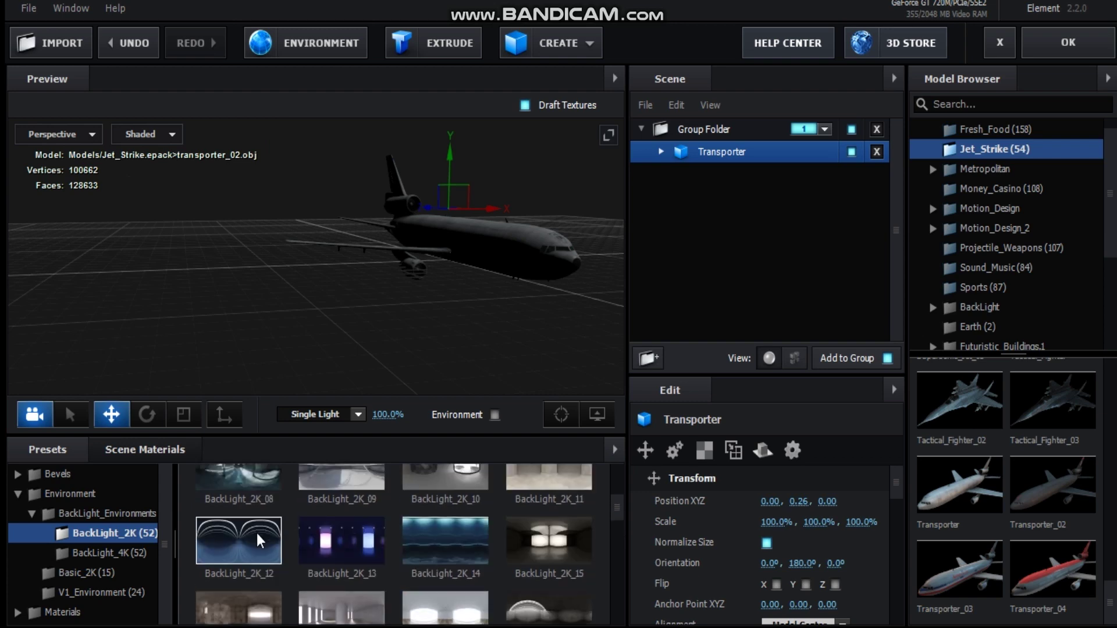
Check the aircraft from the front side, accept the Element scene and collapse the e3d layer's properties
left_click(505, 323)
mouse_move(454, 330)
left_mouse_down()
mouse_move(388, 291)
mouse_move(483, 311)
mouse_move(431, 302)
mouse_move(447, 323)
mouse_move(437, 321)
left_mouse_up()
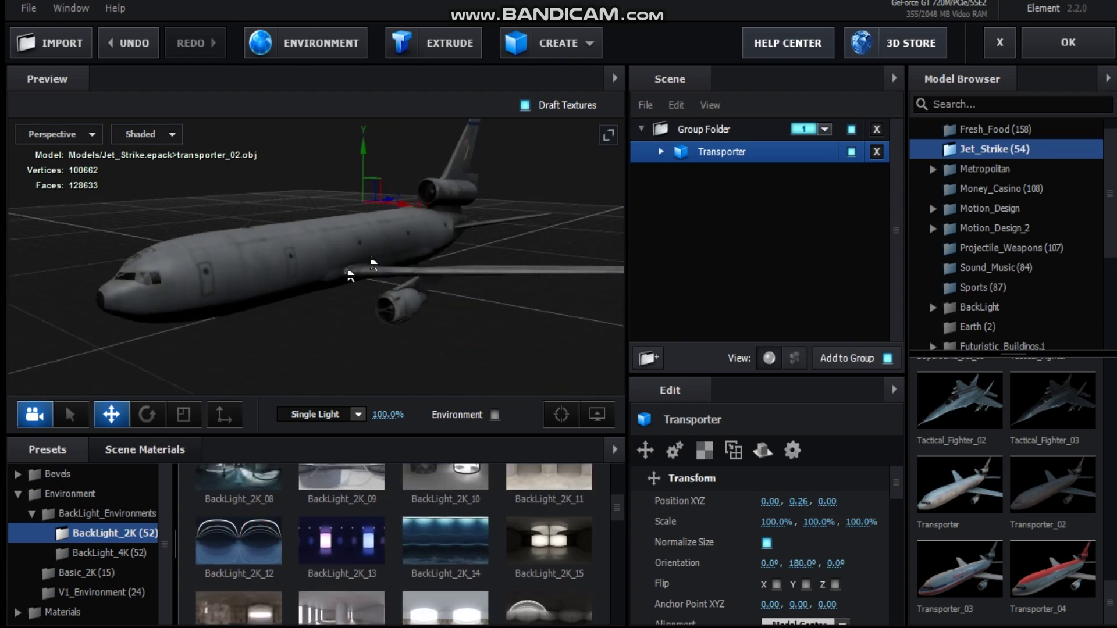
left_click(1069, 42)
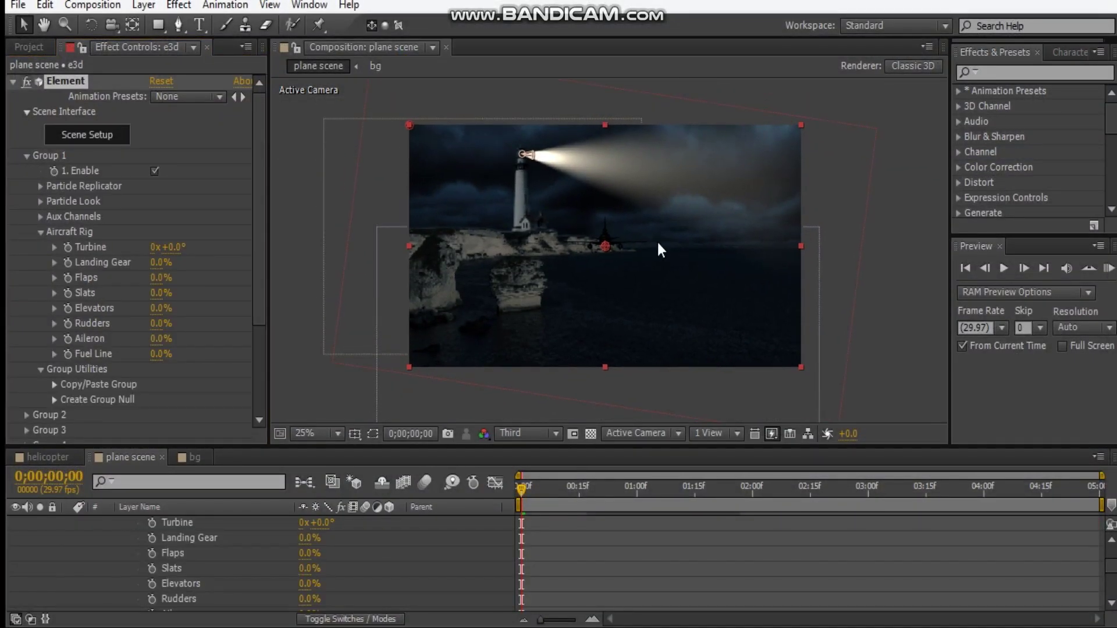
key("u")
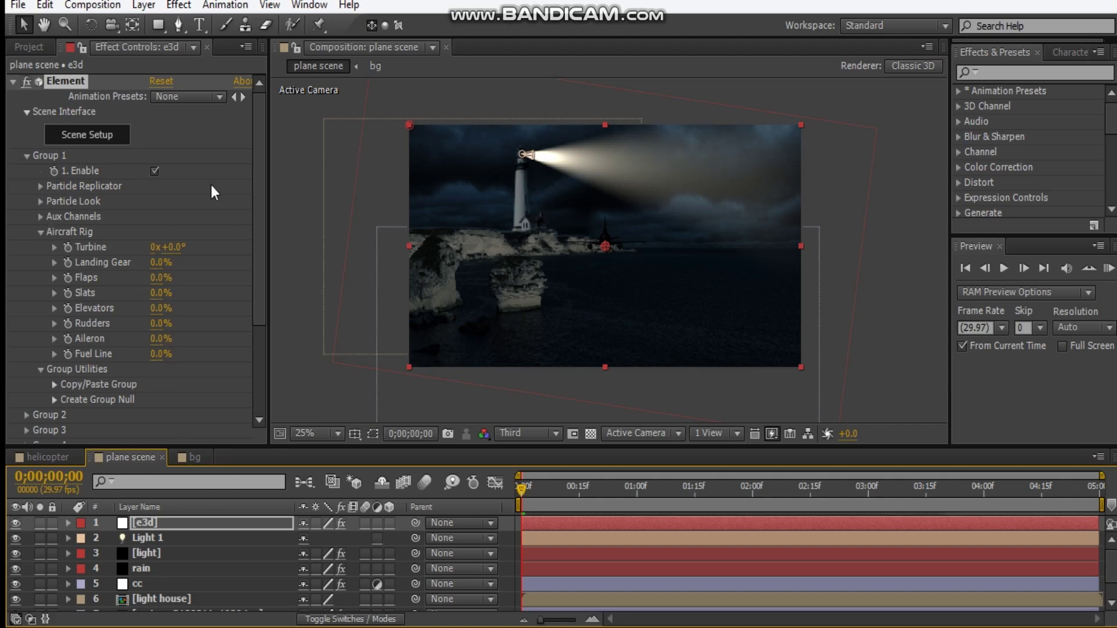
Add a two-node camera with the 80mm preset to the composition
left_click(144, 5)
mouse_move(157, 23)
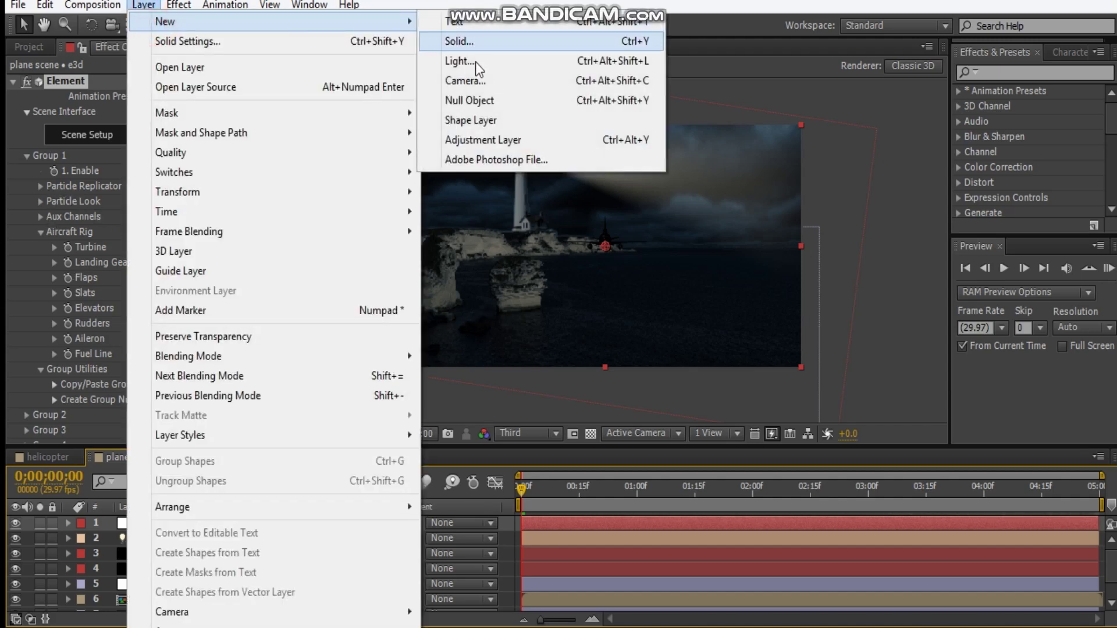
left_click(466, 80)
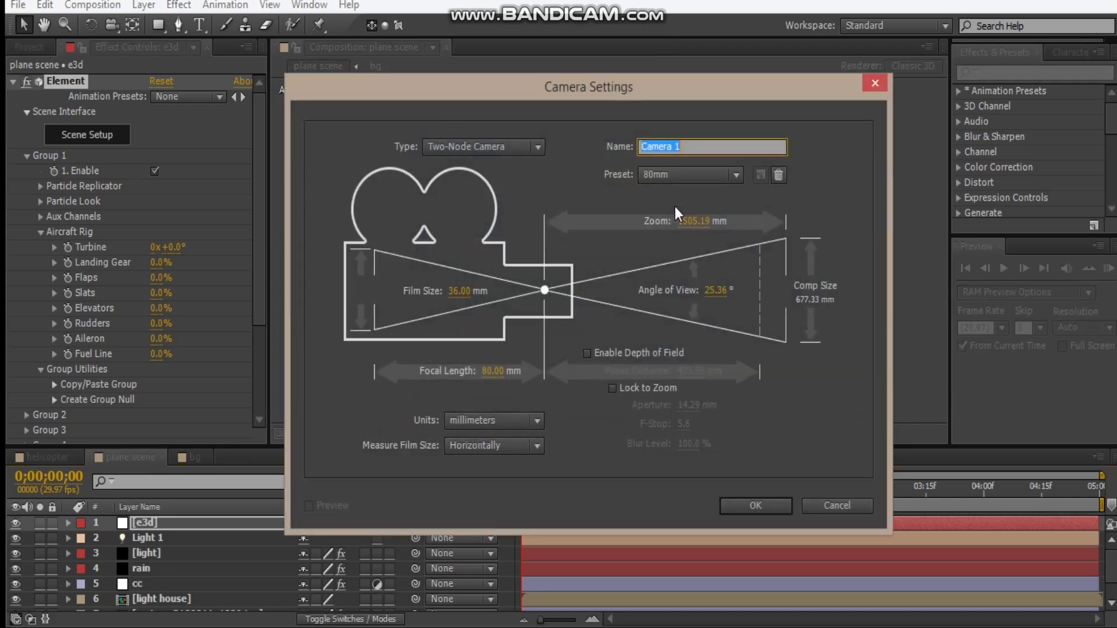
left_click(755, 507)
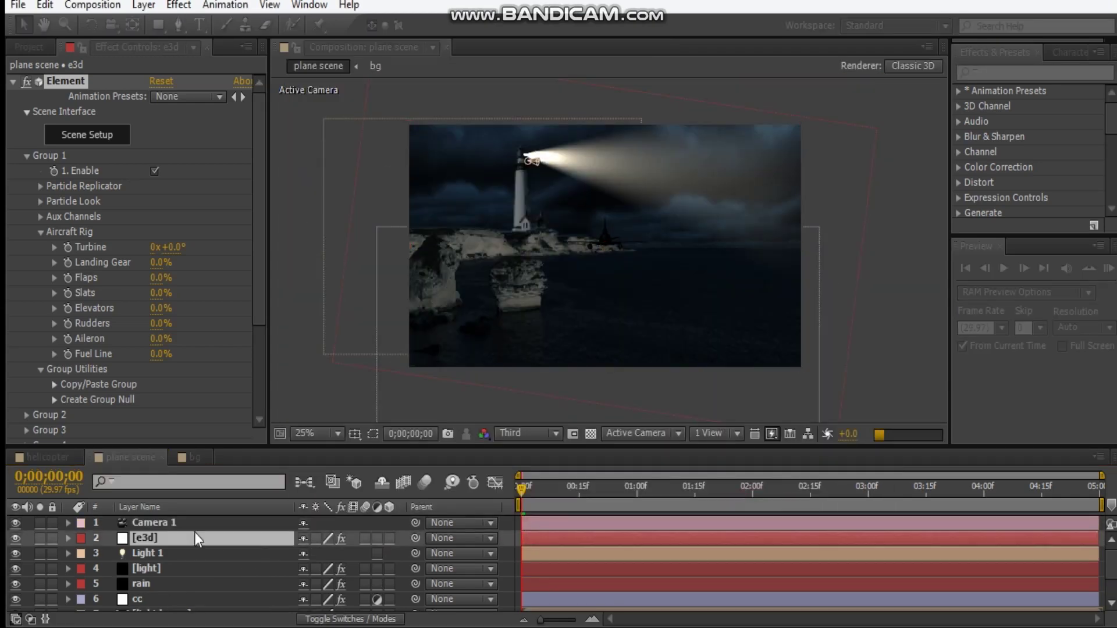
Create a group null for Group 1 from the Element effect on the e3d layer
left_click(194, 532)
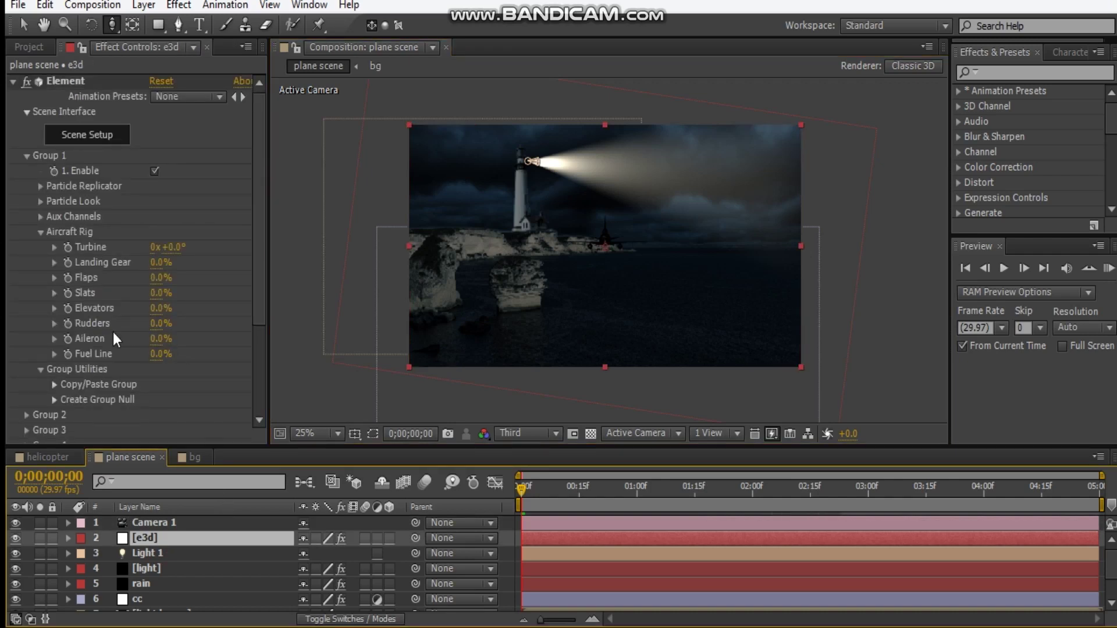
scroll(105, 349, "down", 1)
left_click(57, 361)
left_click(100, 382)
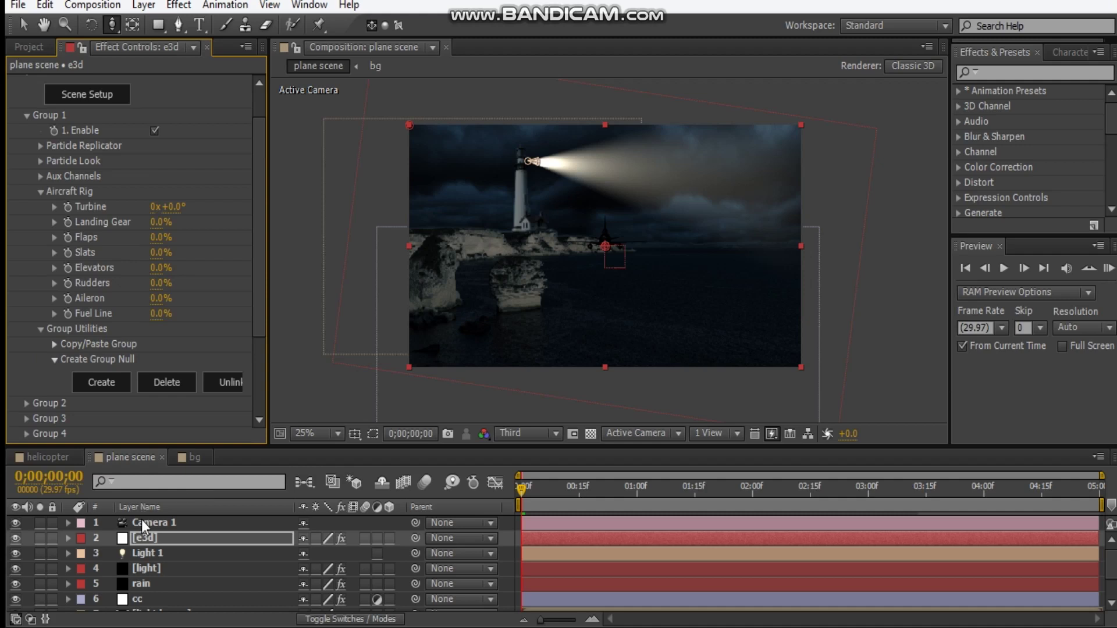
Rename the new Group 1 null layer to "position movementv"
left_click(170, 523)
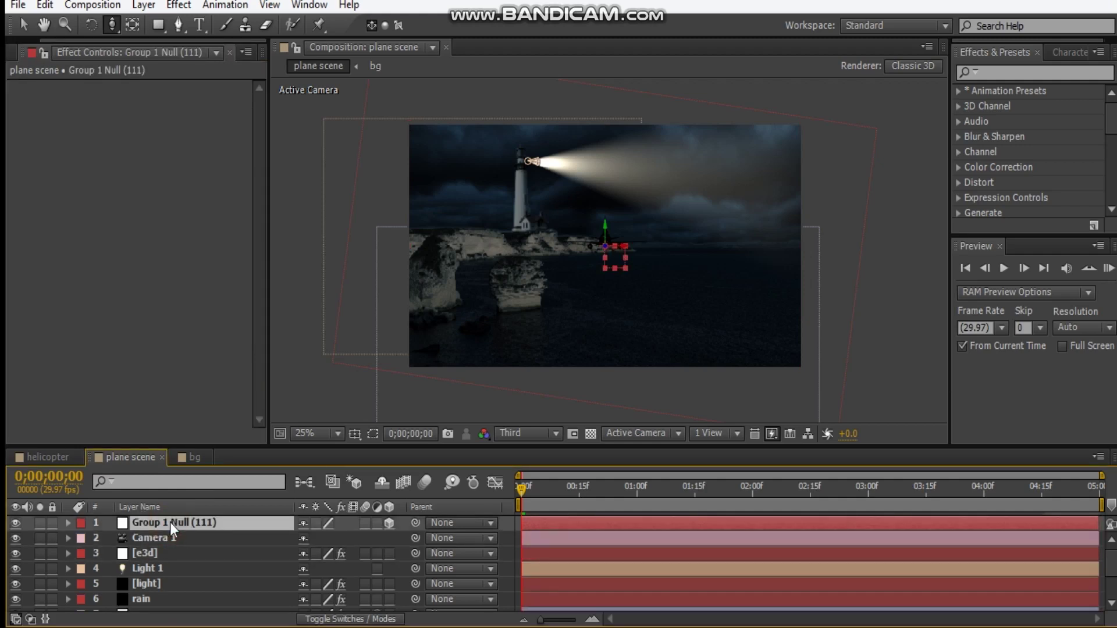
key("Return")
type("position move")
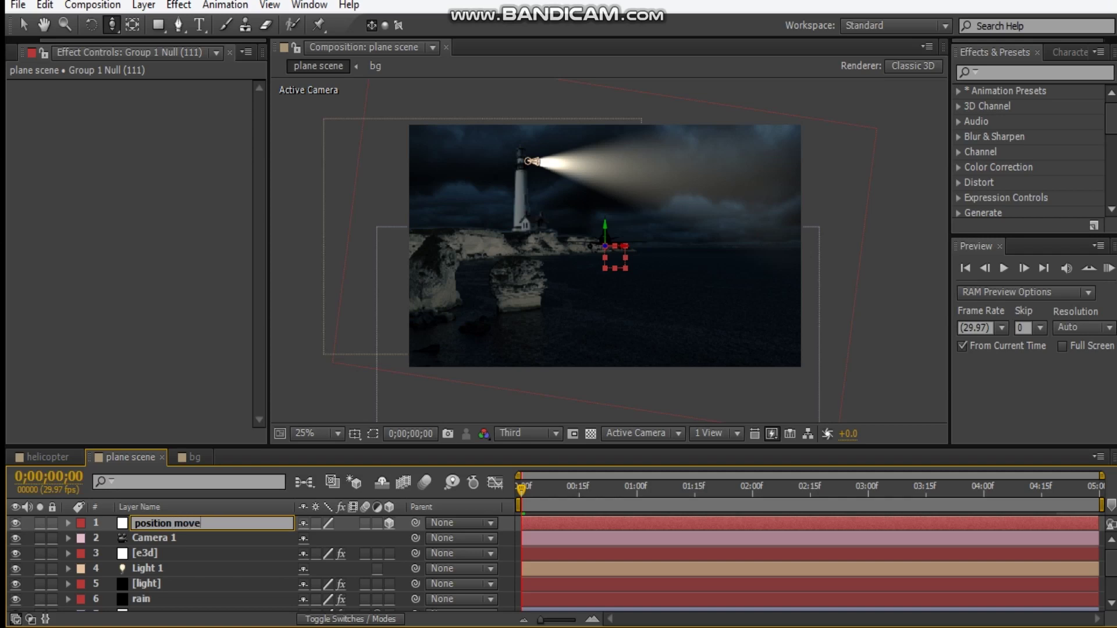
type("mentv")
key("Return")
Move the position null along its Z axis toward the camera until the aircraft's wings span the frame
key("v")
left_click_drag(603, 245, 1072, 249)
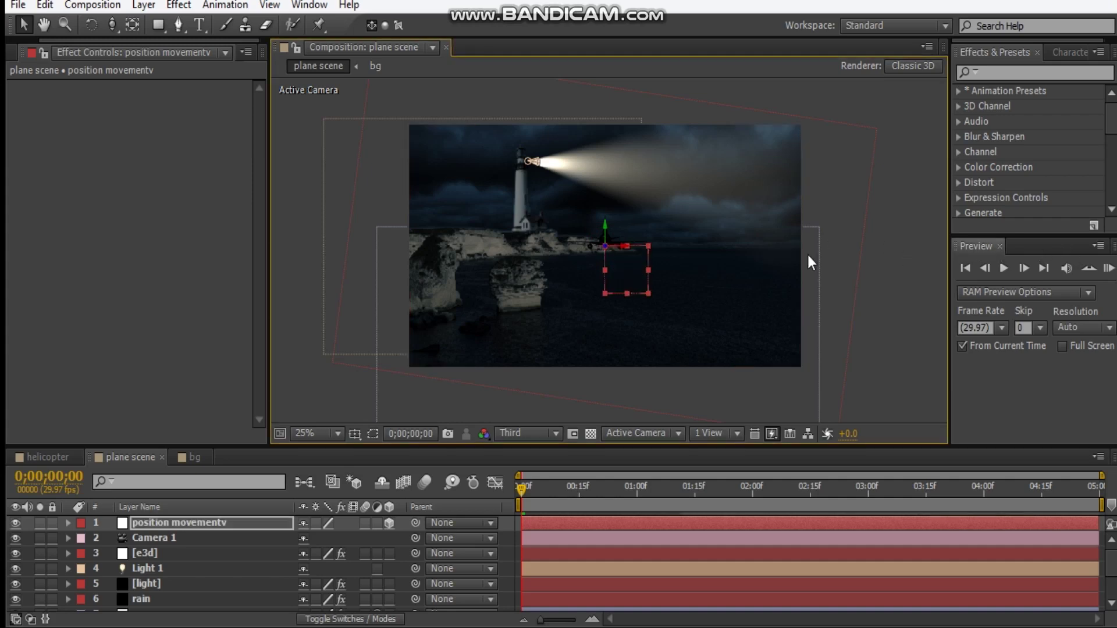
left_click_drag(606, 247, 838, 246)
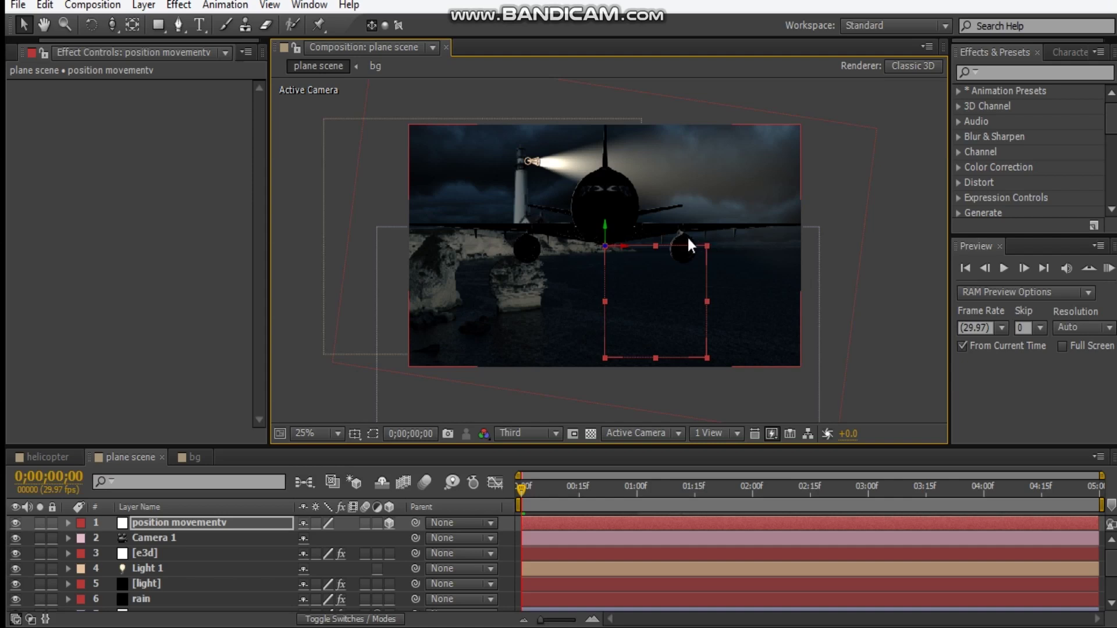
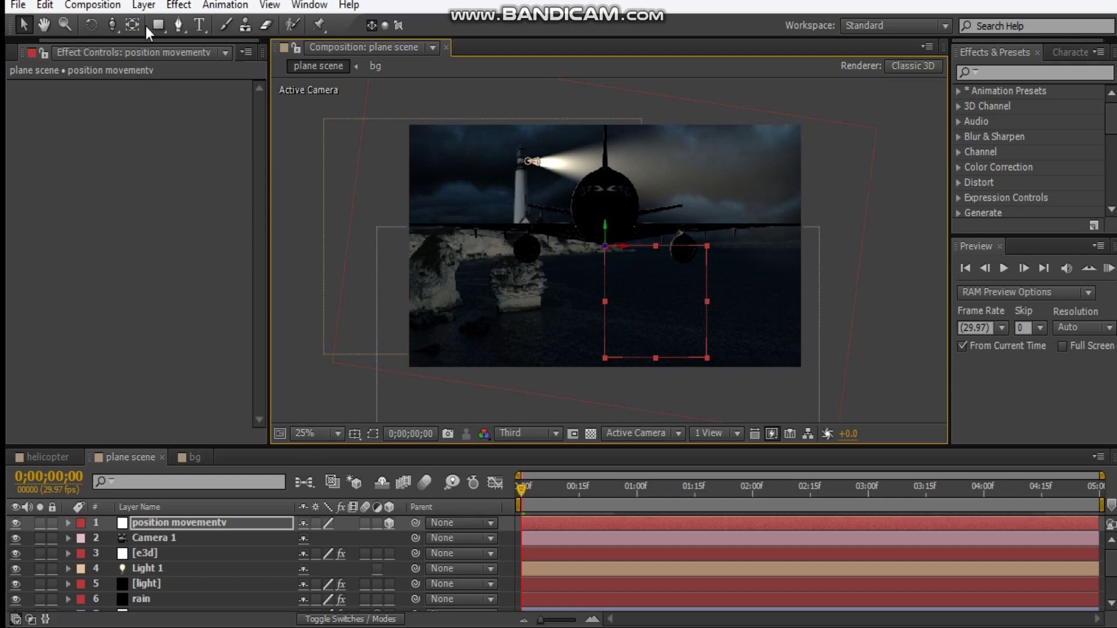
Add a parallel light with 106% intensity to the composition
left_click(143, 5)
mouse_move(165, 22)
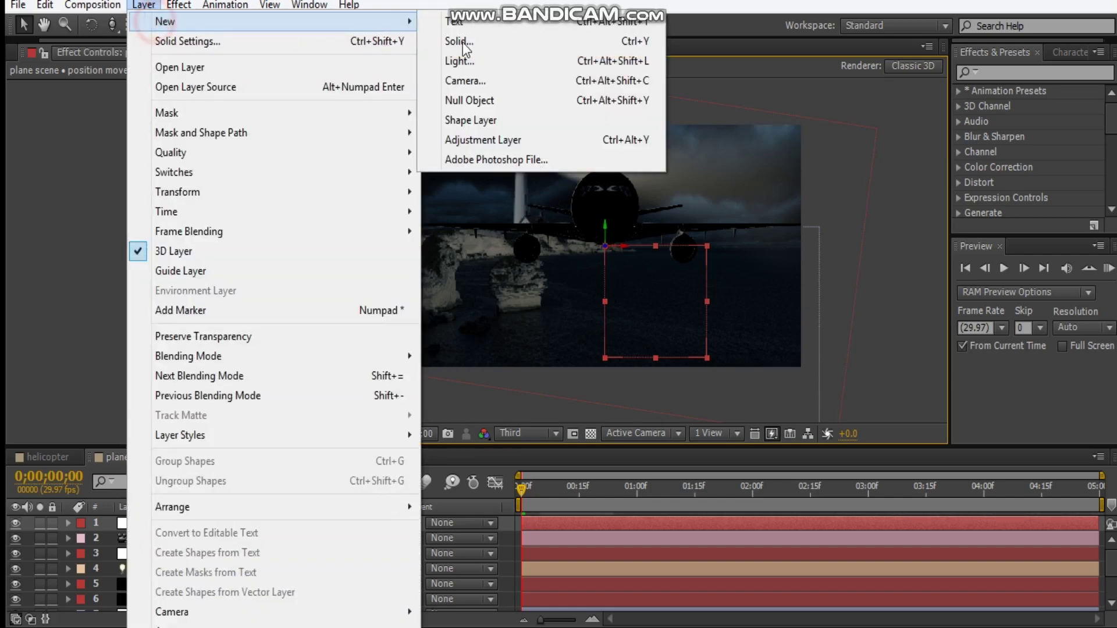
left_click(501, 62)
left_click(322, 143)
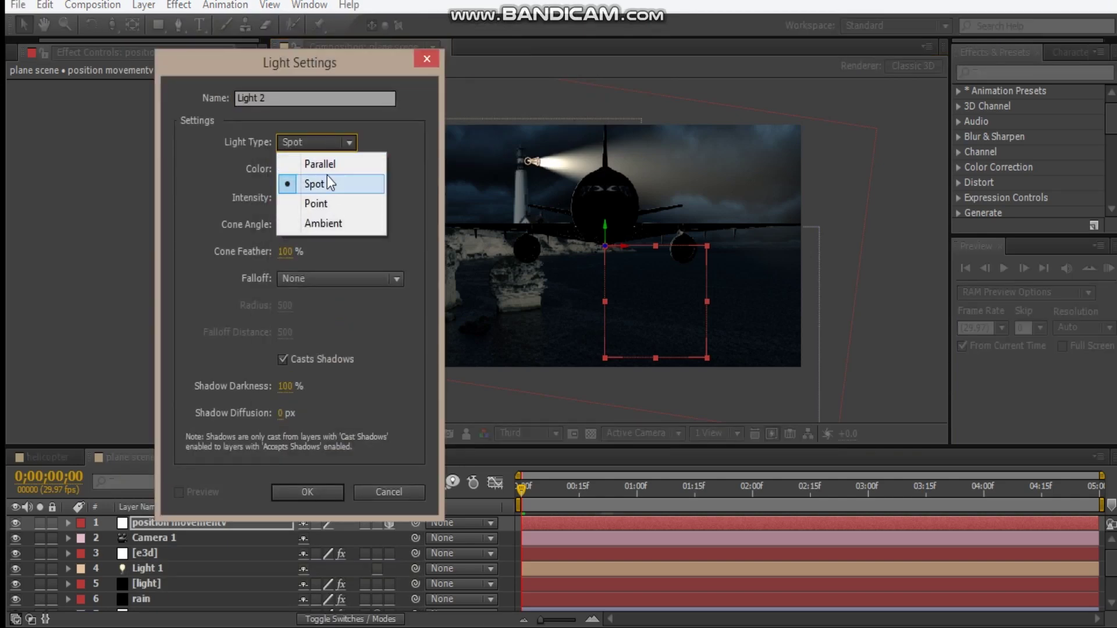
left_click(320, 163)
left_click(283, 198)
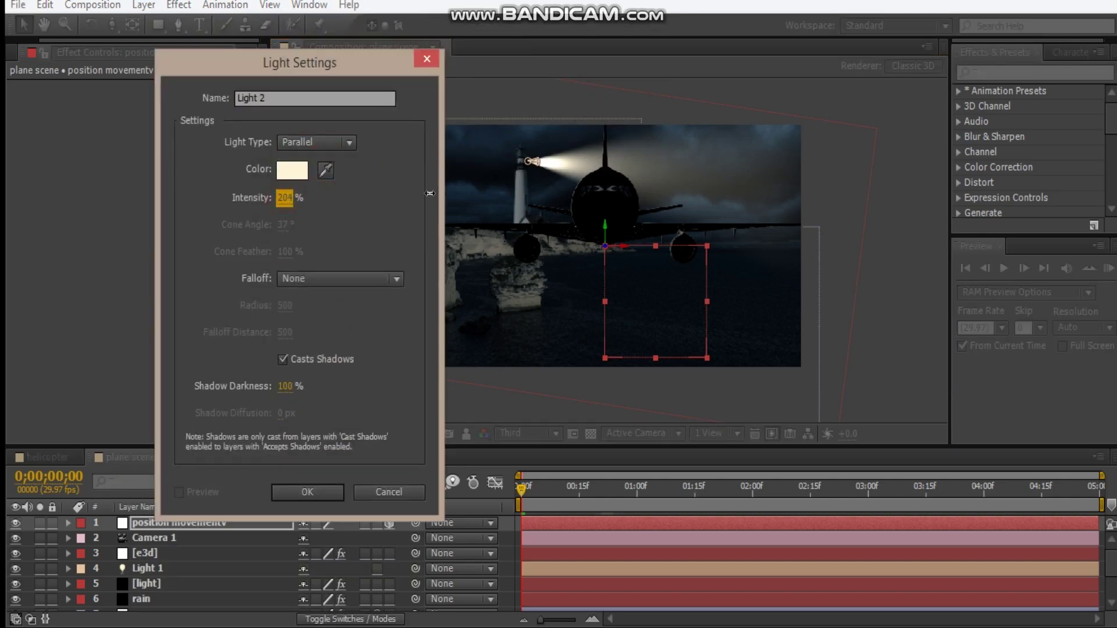
left_click(318, 489)
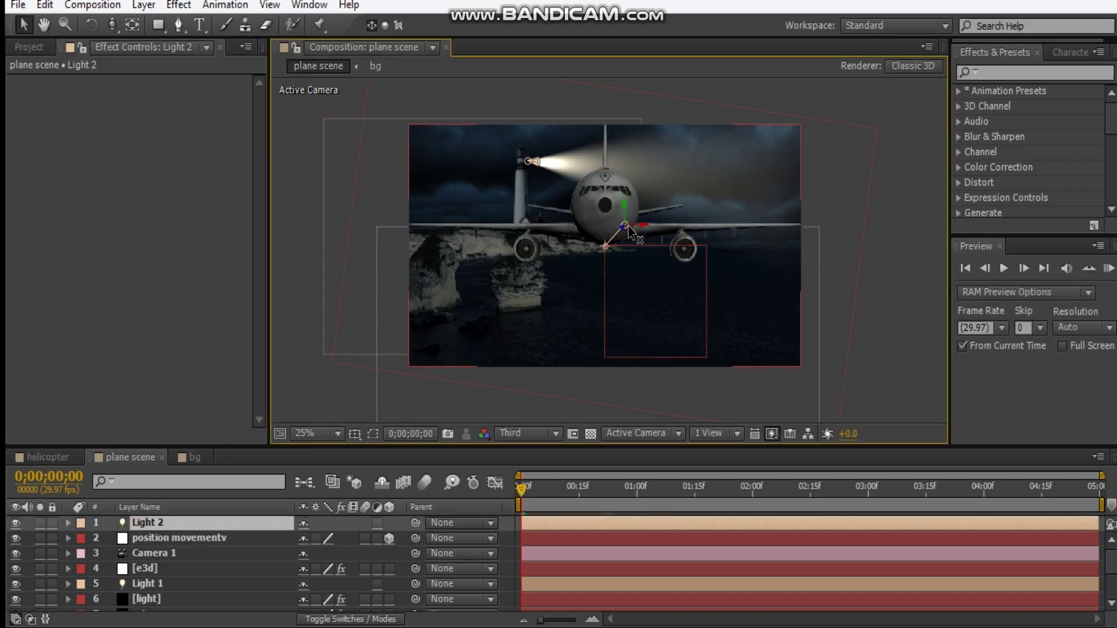
Move Light 2 above and beside the aircraft, to position 1548, -91, -1341.5
left_click_drag(626, 227, 822, 223)
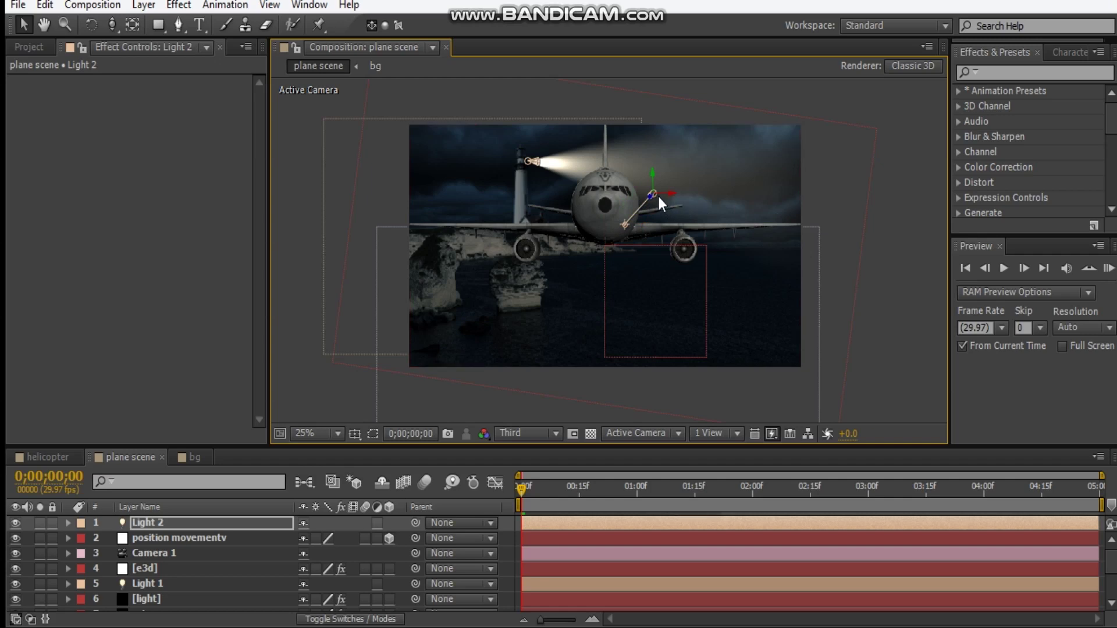
key("p")
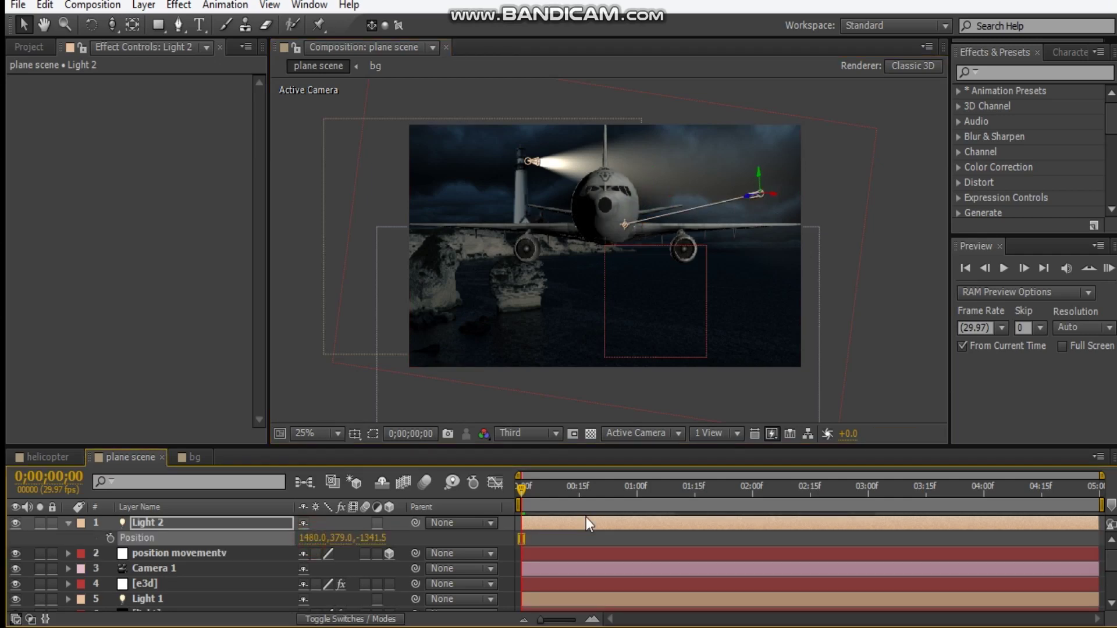
mouse_move(305, 547)
left_mouse_down()
mouse_move(367, 541)
mouse_move(313, 547)
left_mouse_up()
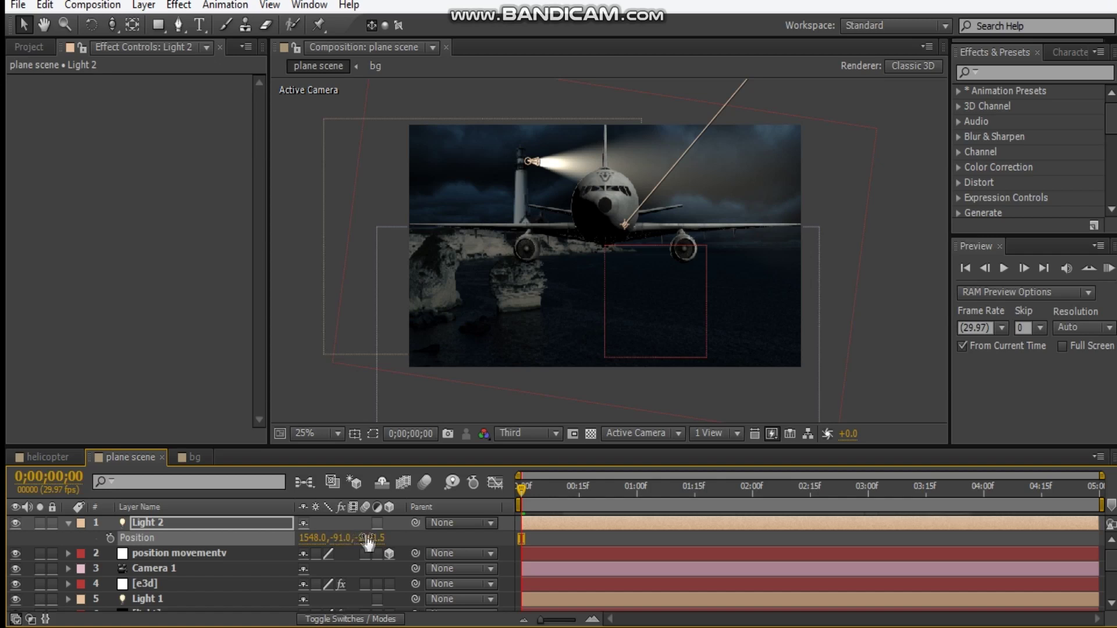
Duplicate Light 2 and move the original below the aircraft, to a Y position of about 1610
left_click(161, 524)
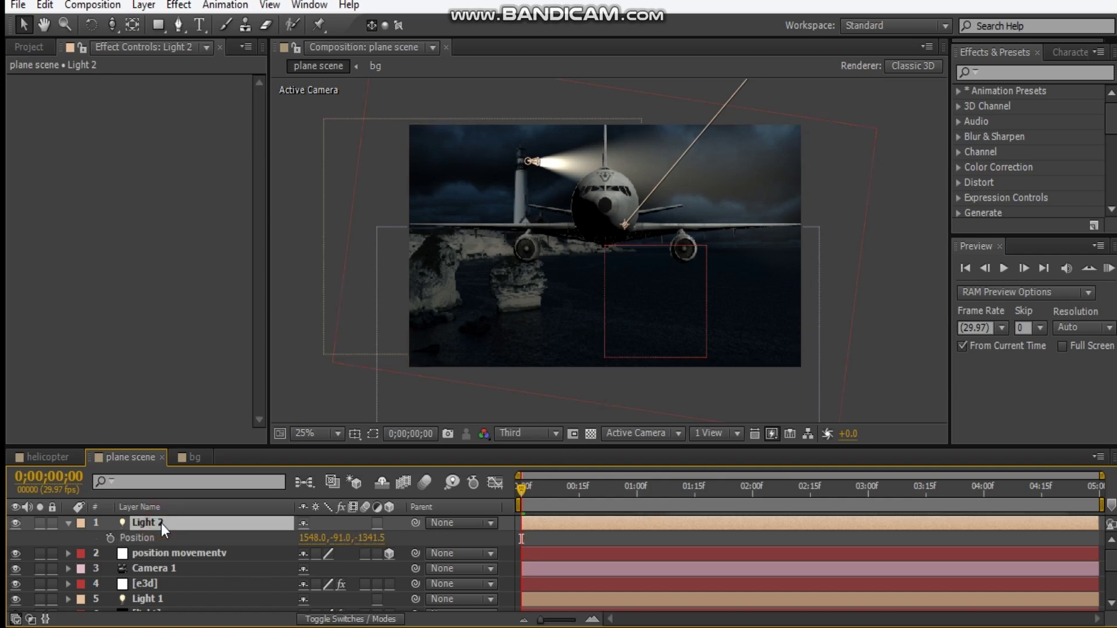
key("ctrl+d")
key("comma")
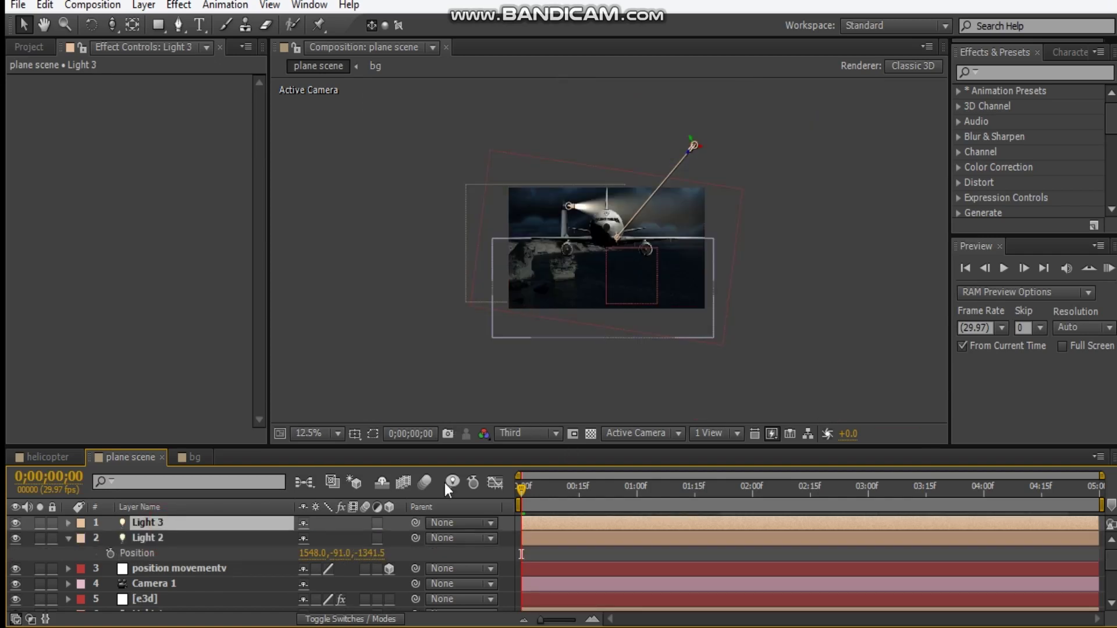
left_click_drag(334, 557, 260, 554)
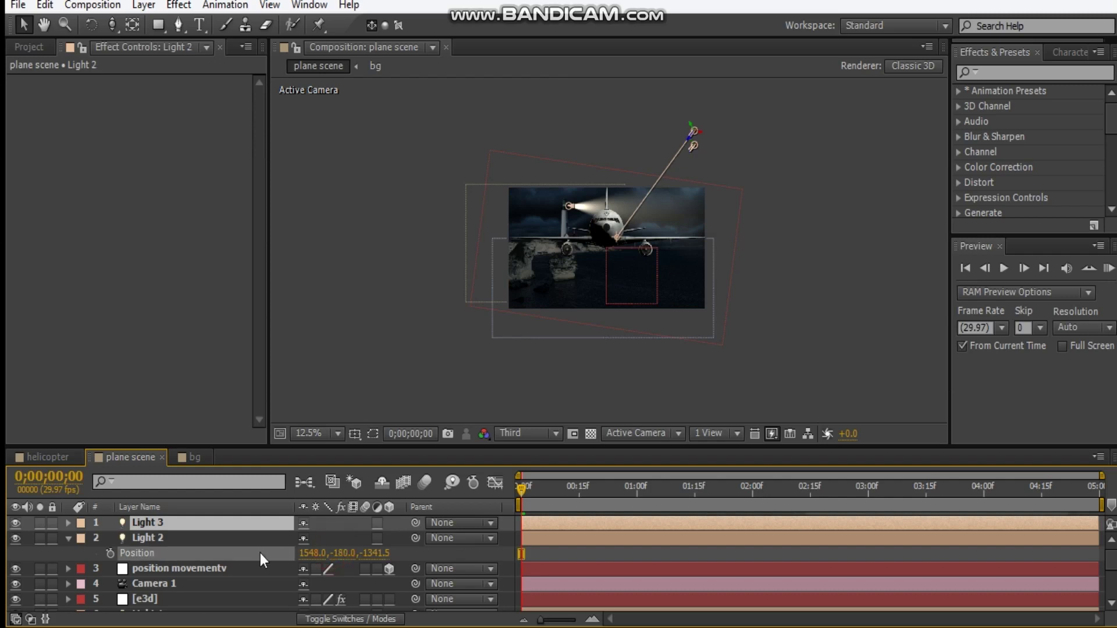
left_click_drag(341, 560, 497, 556)
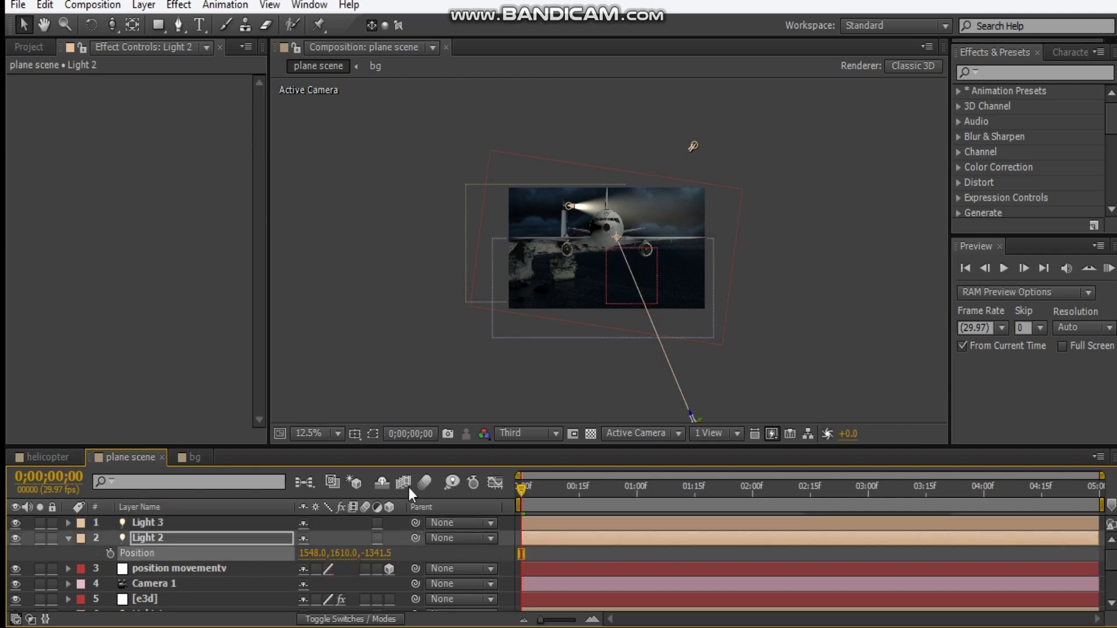
Set Light 2's intensity to 38% and shift the light sideways until it sits straight beneath the aircraft
key("t")
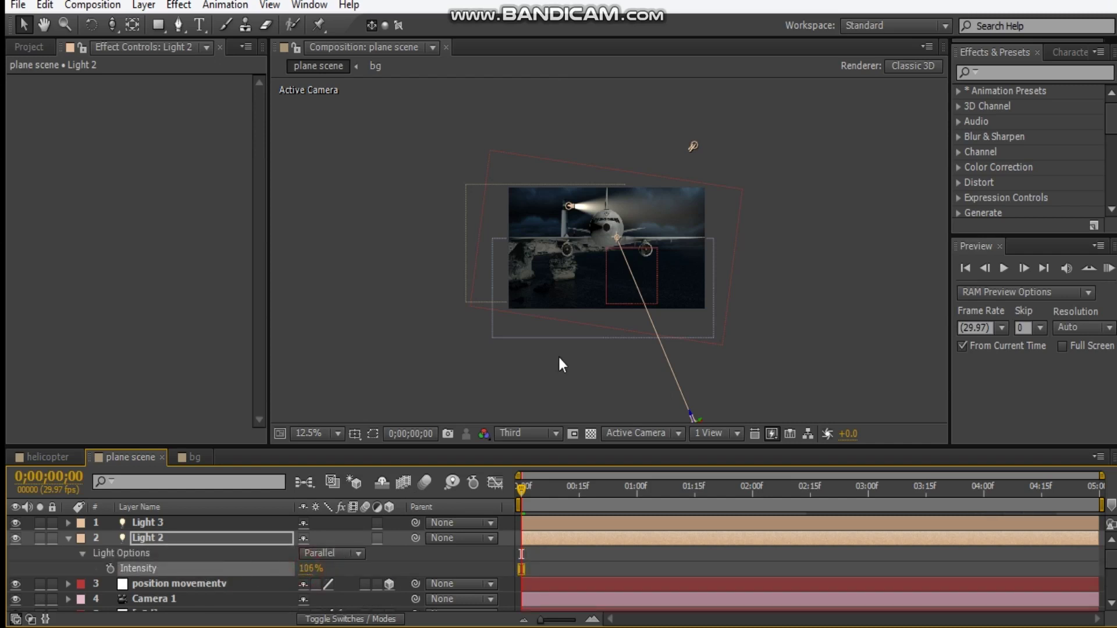
key("period")
left_click_drag(306, 568, 260, 576)
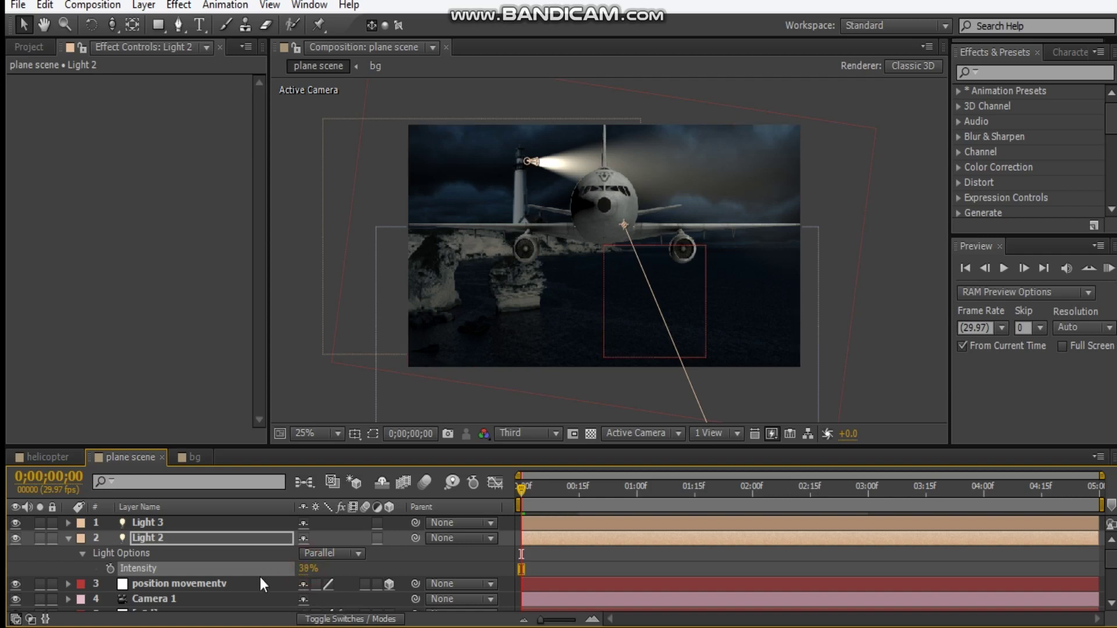
key("comma")
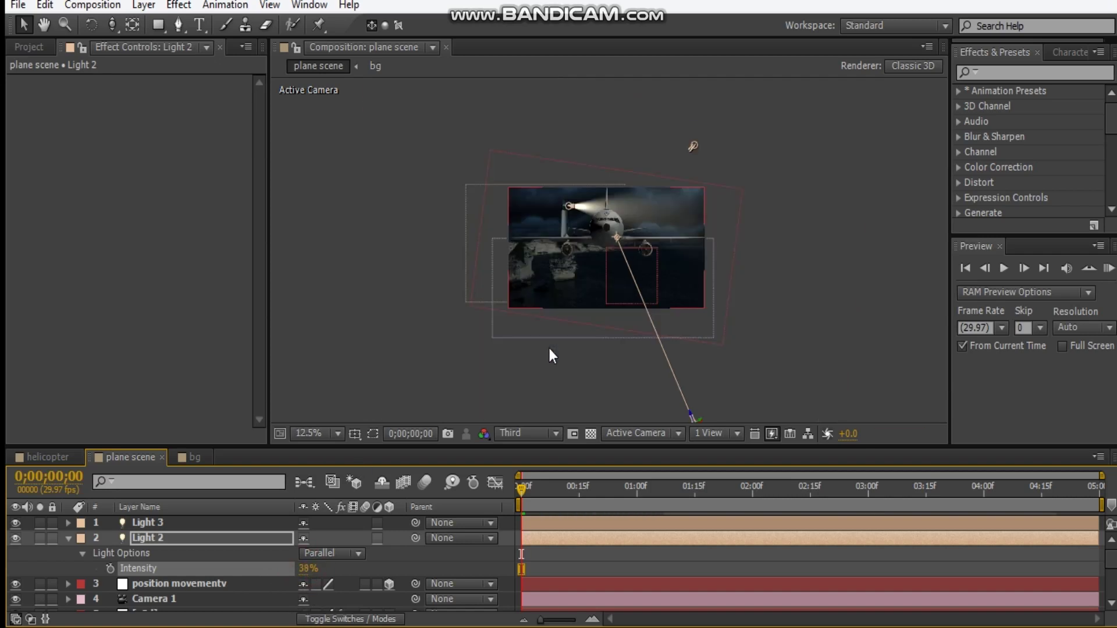
key("period")
key("t")
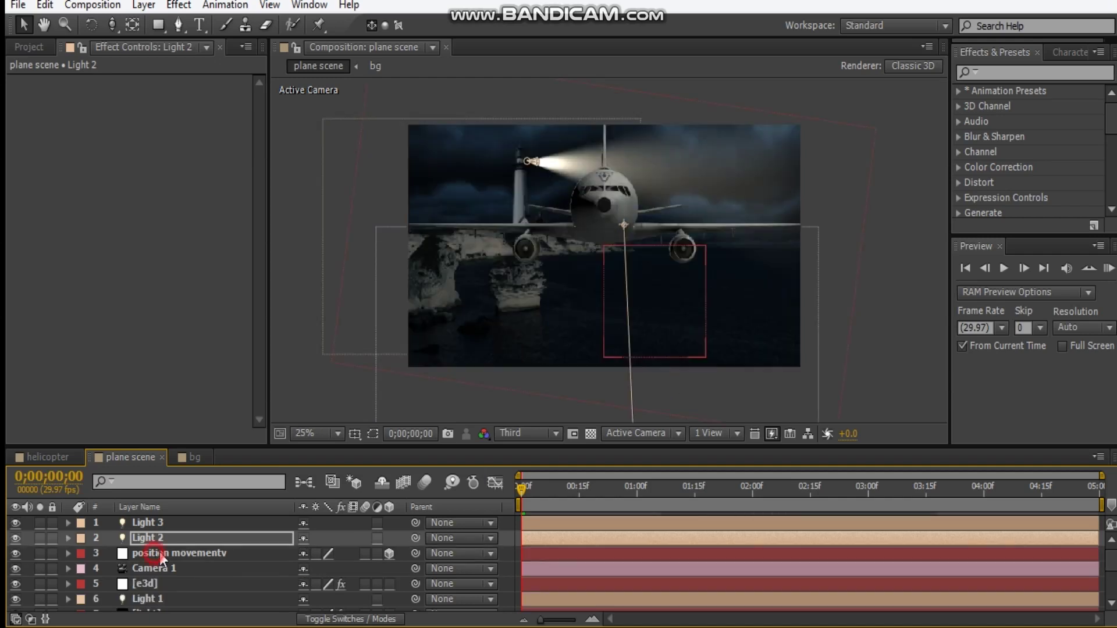
Move the position movementv null to the top of the layer stack and set its Y orientation to 0°
left_click(160, 583)
left_click_drag(177, 554, 214, 523)
key("t")
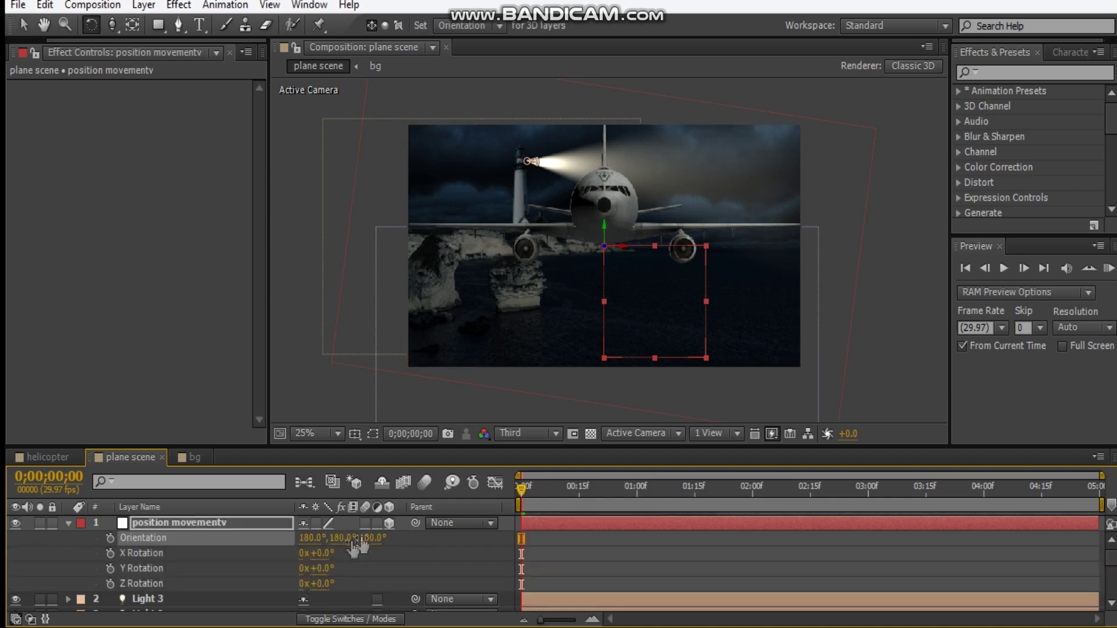
left_click_drag(346, 539, 310, 540)
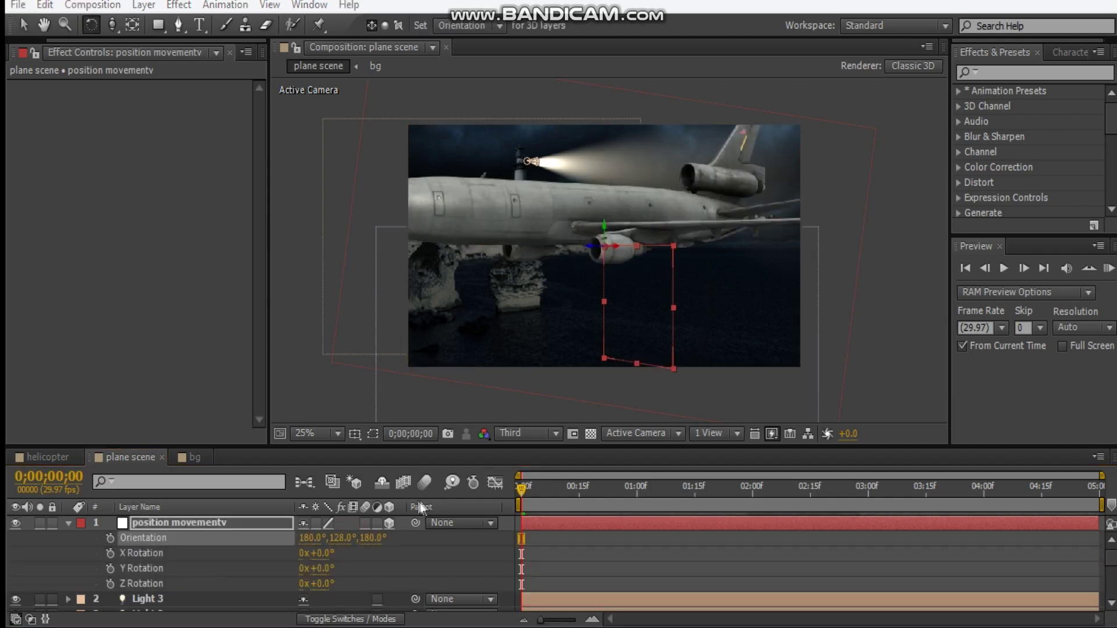
left_click(342, 538)
type("0")
key("Return")
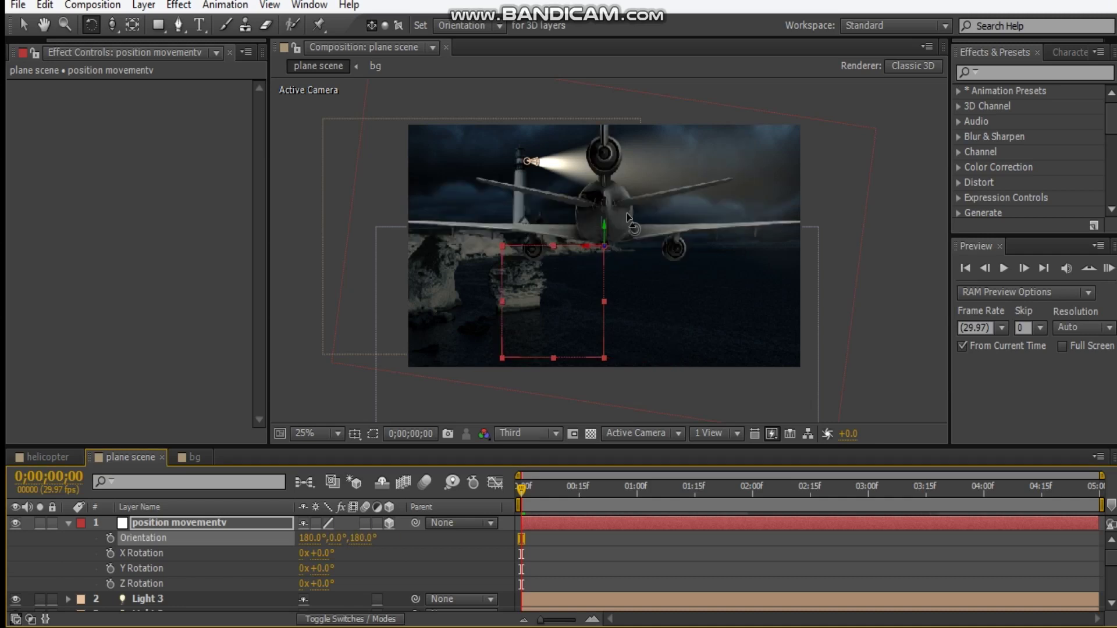
Move the position null sideways and toward the camera, to about 1016, 540, -4092, so the wing engine fills the view
key("v")
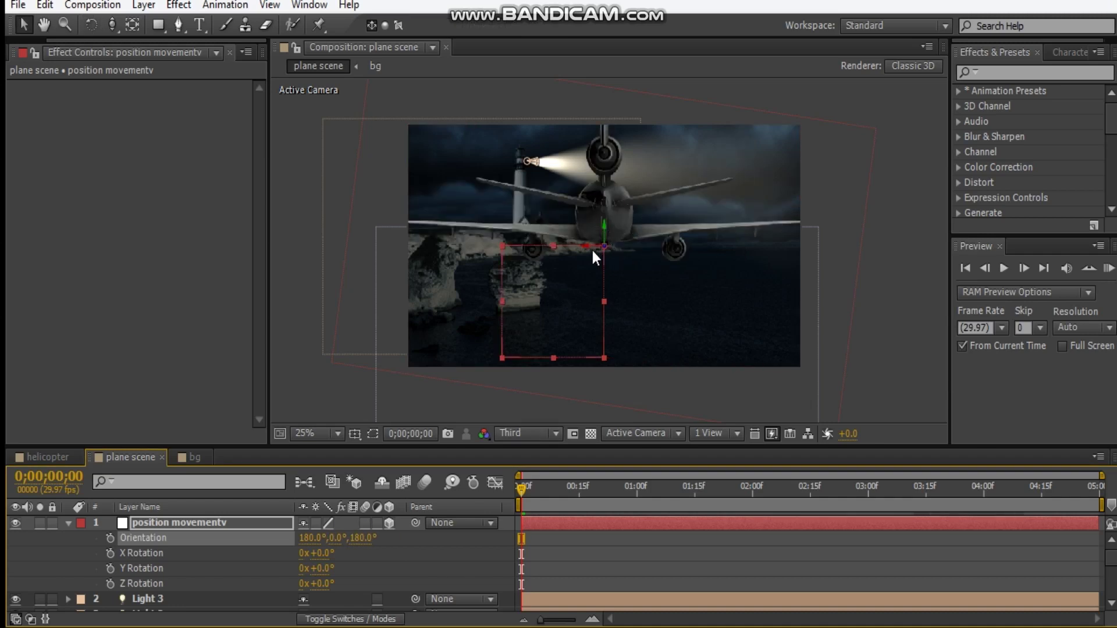
left_click_drag(590, 248, 601, 247)
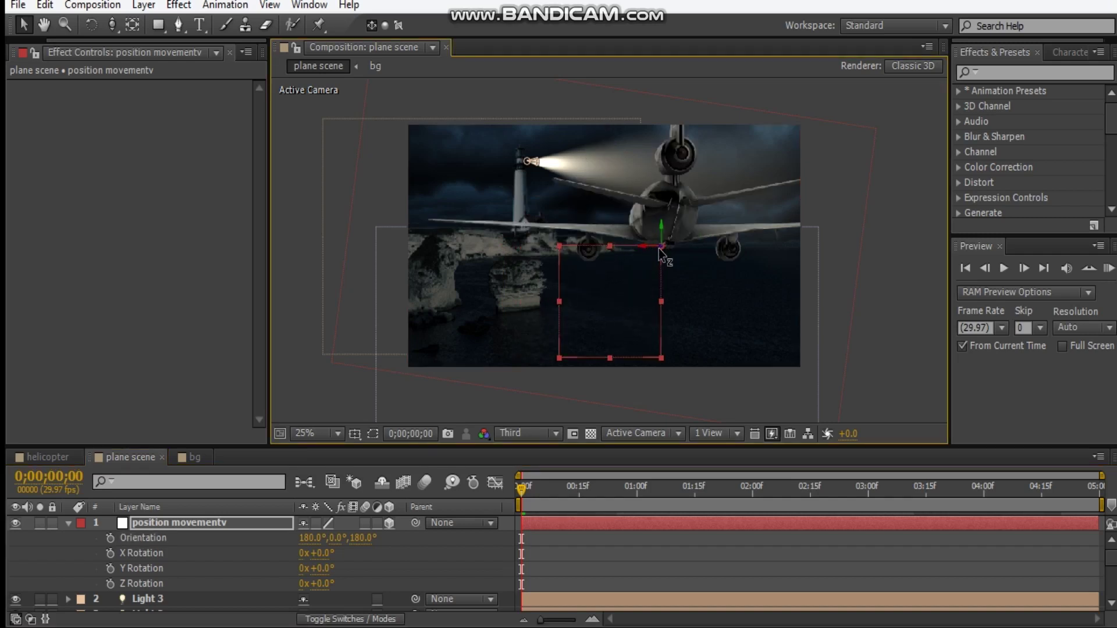
mouse_move(659, 249)
left_mouse_down()
mouse_move(691, 266)
mouse_move(672, 256)
left_mouse_up()
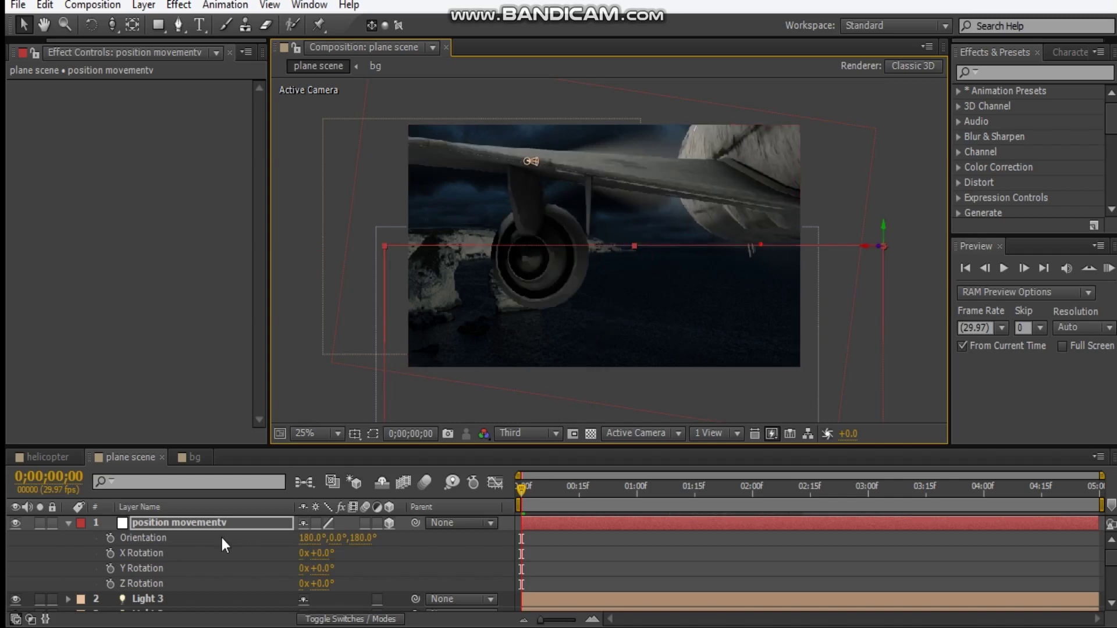
left_click(69, 523)
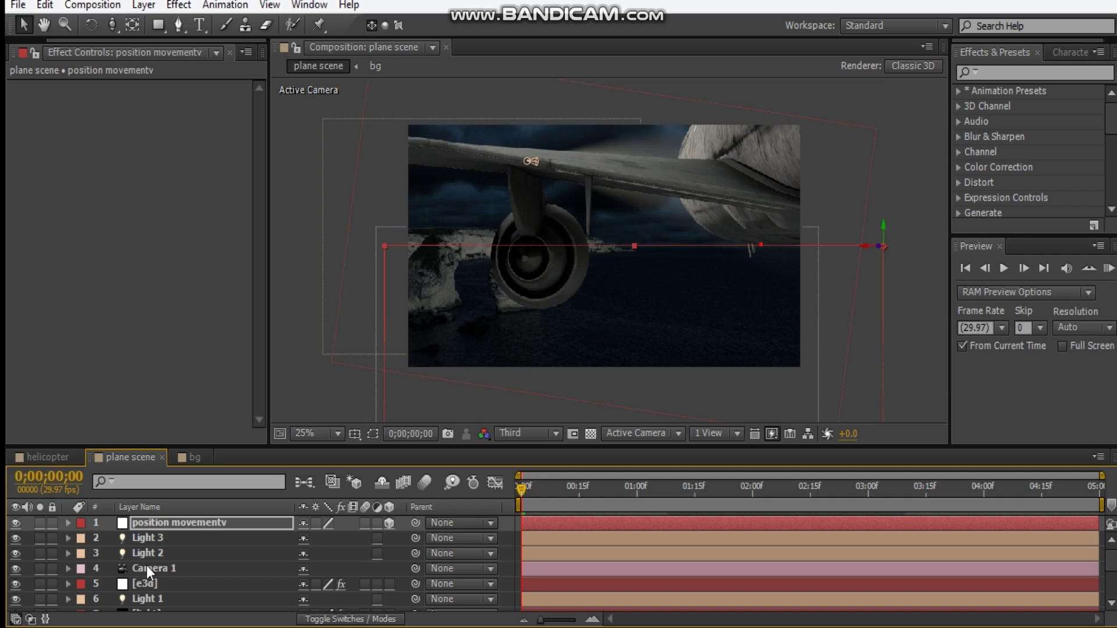
Copy the Tint and Curves effects from the cc layer onto the e3d layer
scroll(148, 567, "down", 3)
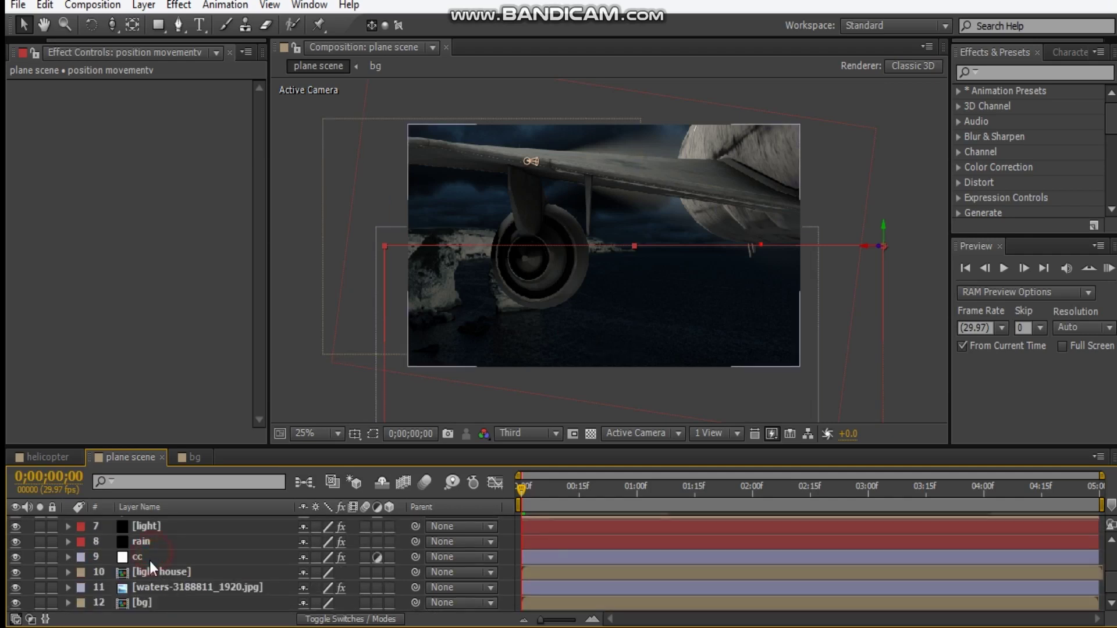
left_click(150, 565)
left_click(52, 82)
left_click(68, 162)
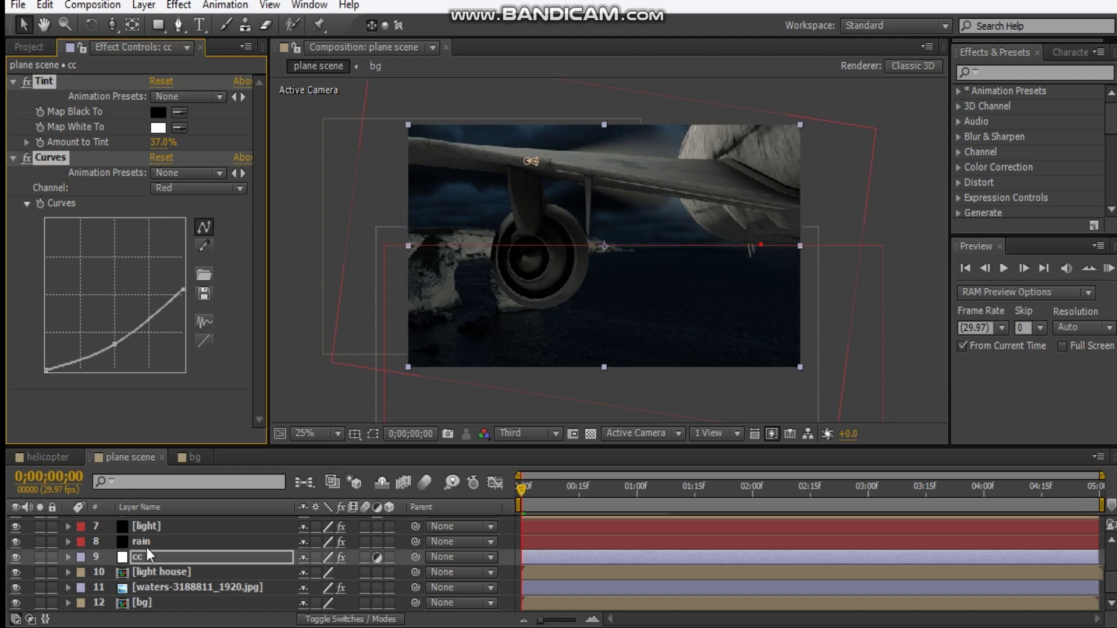
scroll(146, 547, "up", 3)
left_click(149, 585)
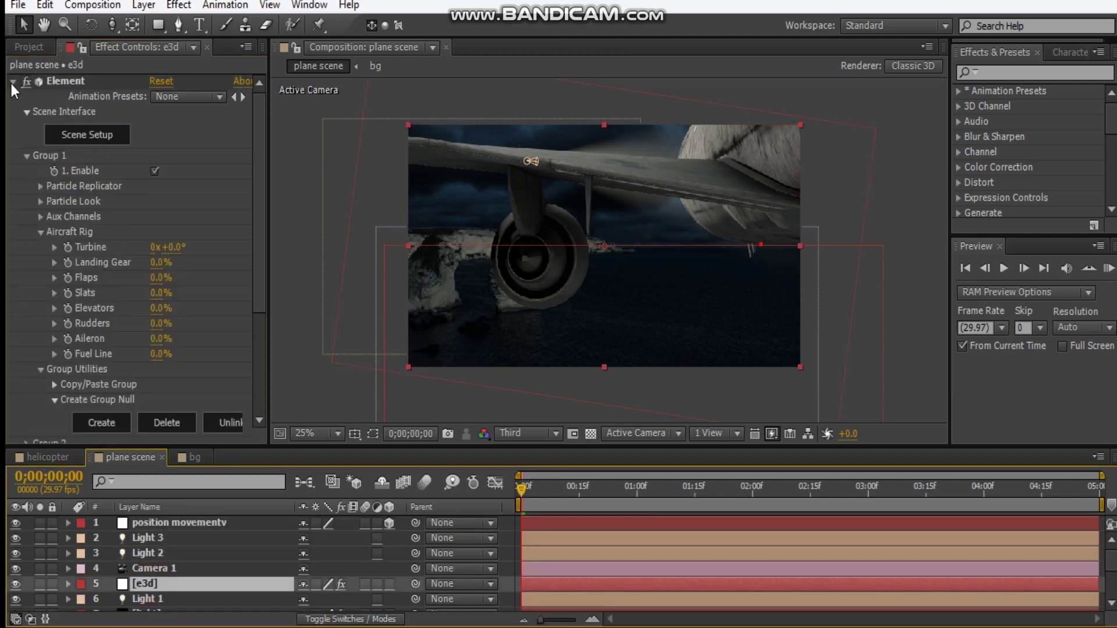
left_click(12, 82)
key("ctrl+v")
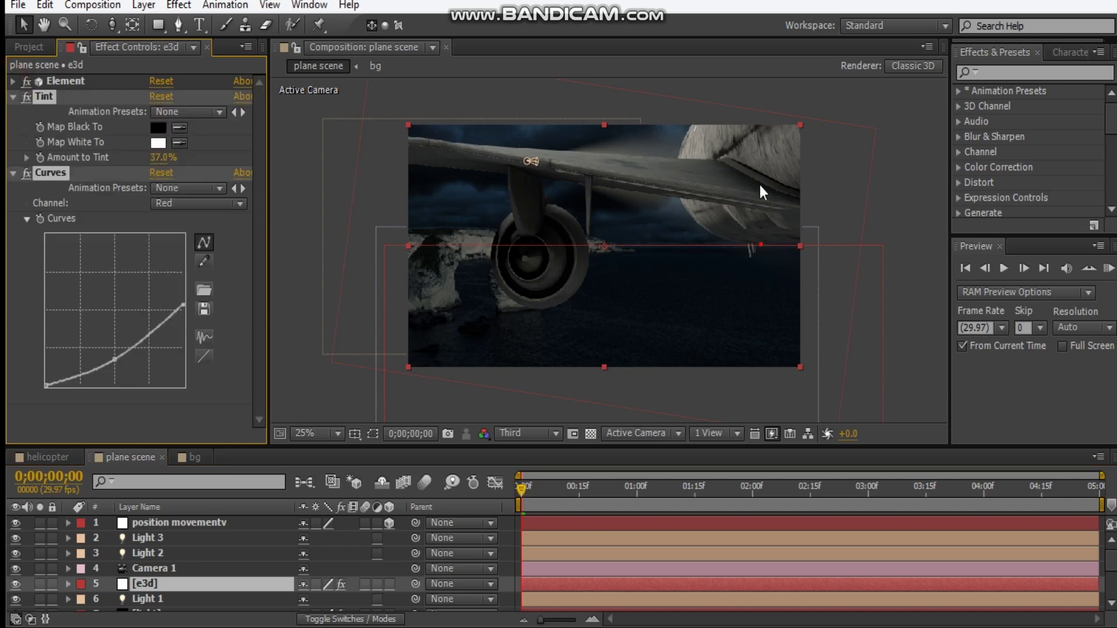
Raise the Red channel's white point to the maximum and lift its midpoint in the e3d layer's Curves
left_click(190, 207)
left_click(192, 244)
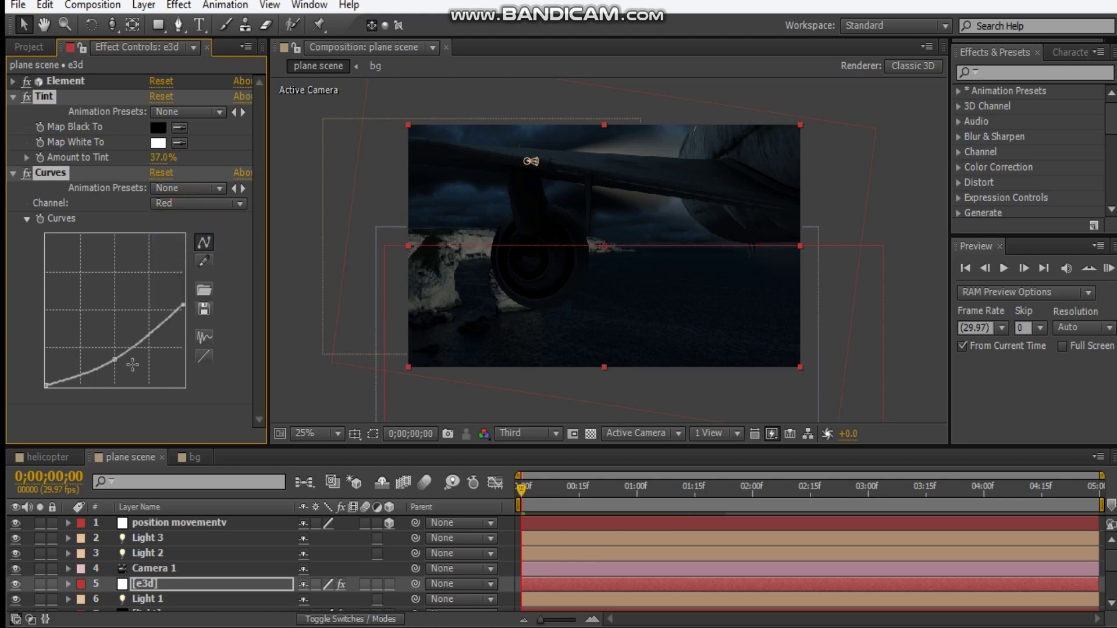
left_click_drag(184, 305, 198, 215)
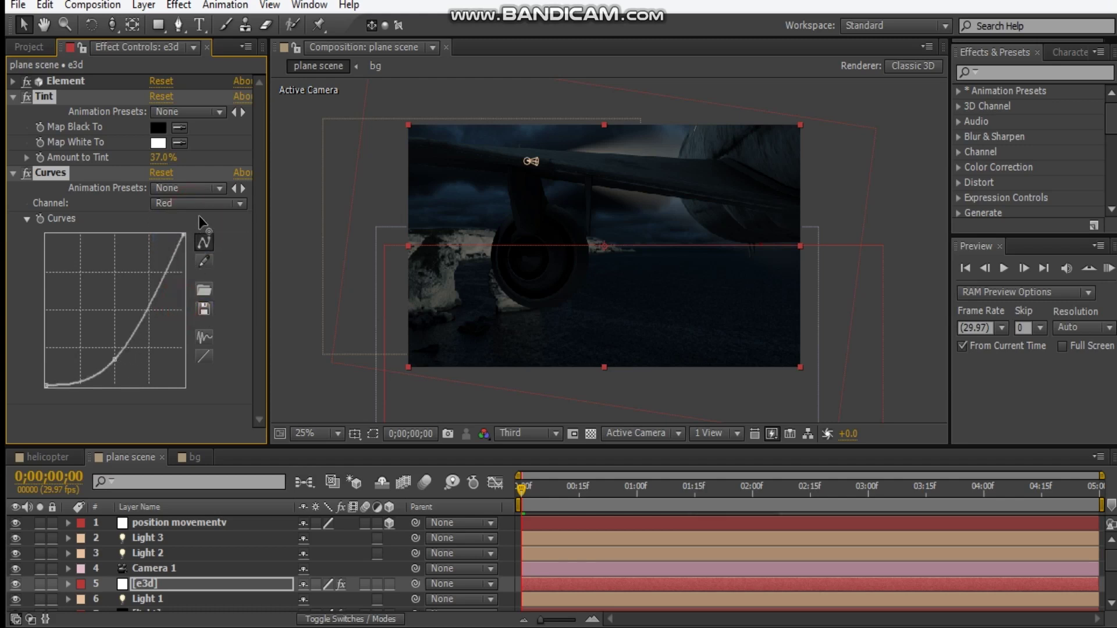
left_click_drag(117, 352, 125, 330)
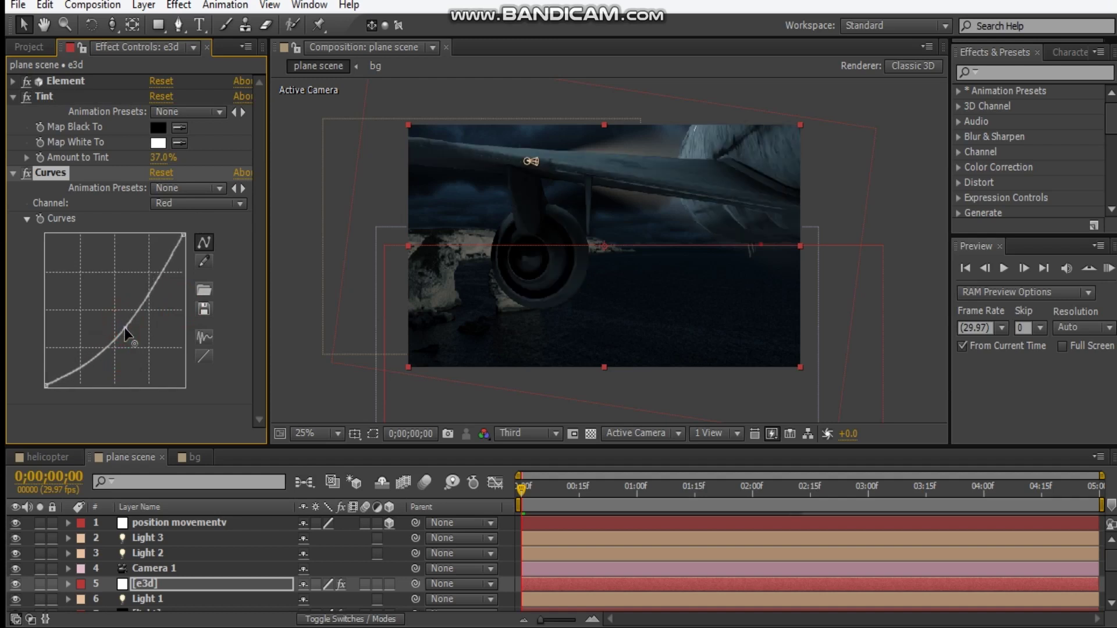
Lower the white point and midpoint of the RGB channel in the e3d layer's Curves to darken the aircraft
left_click(198, 211)
left_click(198, 227)
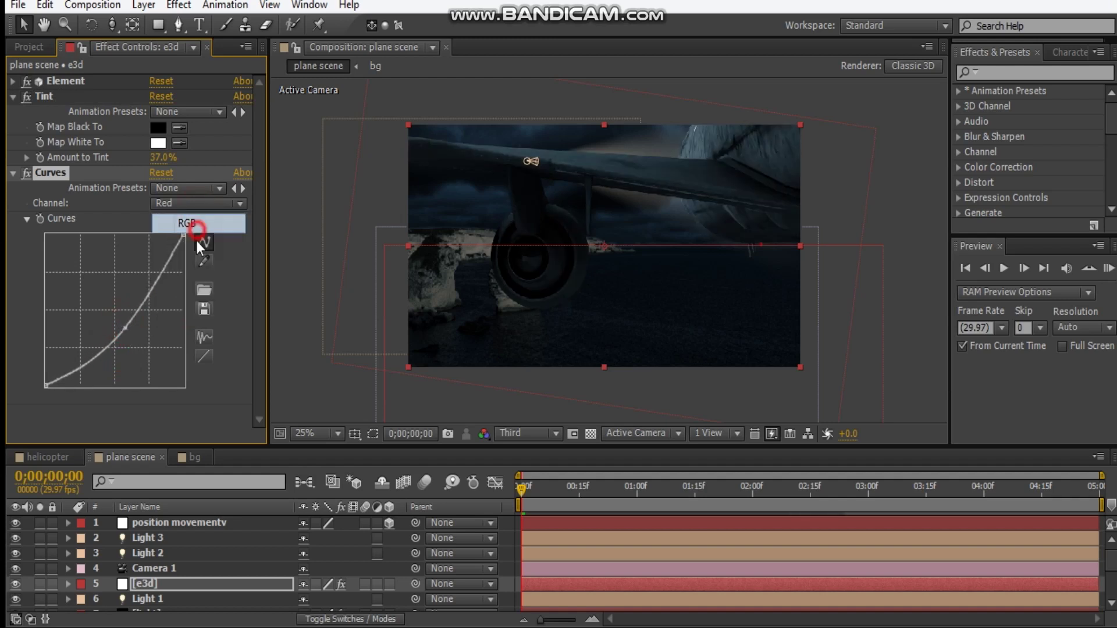
left_click(180, 219)
left_click(190, 222)
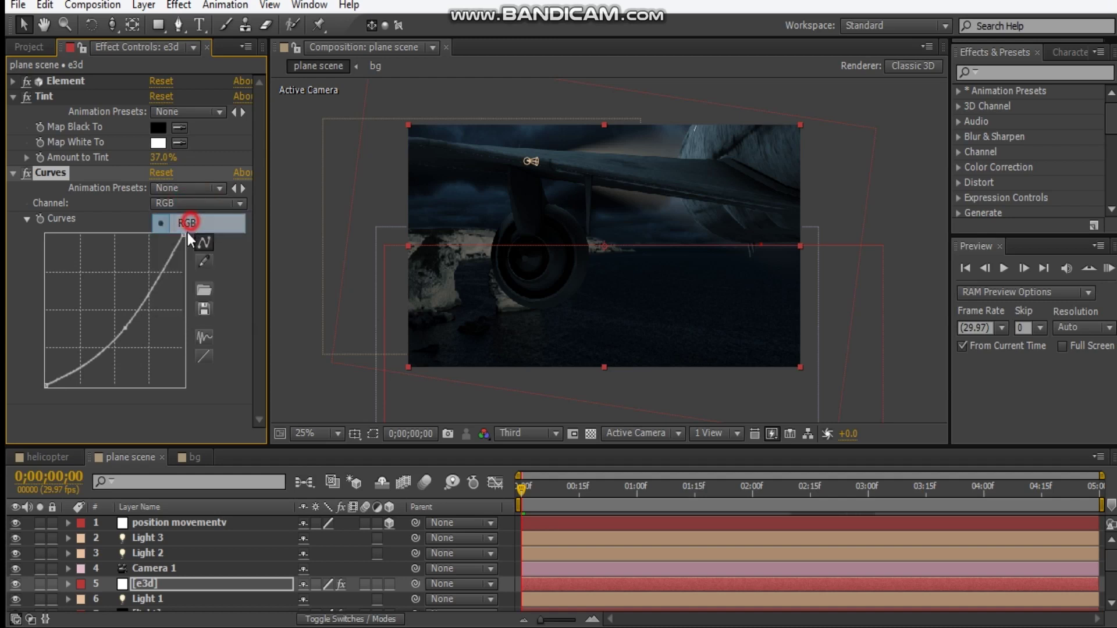
left_click_drag(184, 233, 190, 296)
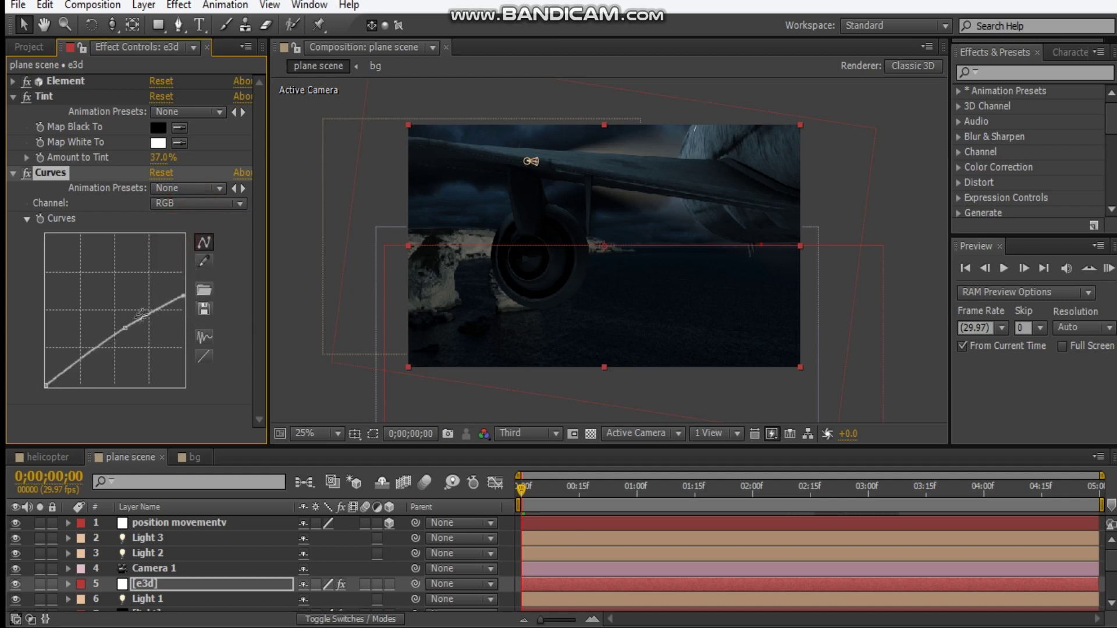
mouse_move(129, 328)
left_mouse_down()
mouse_move(130, 352)
mouse_move(128, 339)
left_mouse_up()
left_click(326, 393)
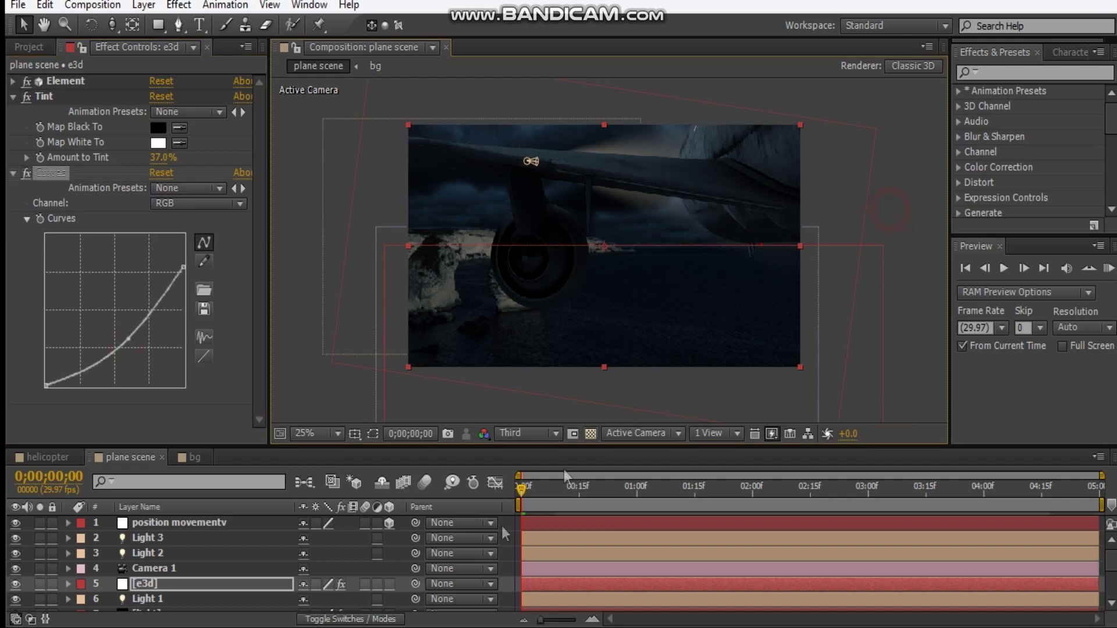
Keyframe the position null's Position at the first frame and push it away from the camera to about Z -1784 at 0;00;04;29
left_click(173, 523)
key("p")
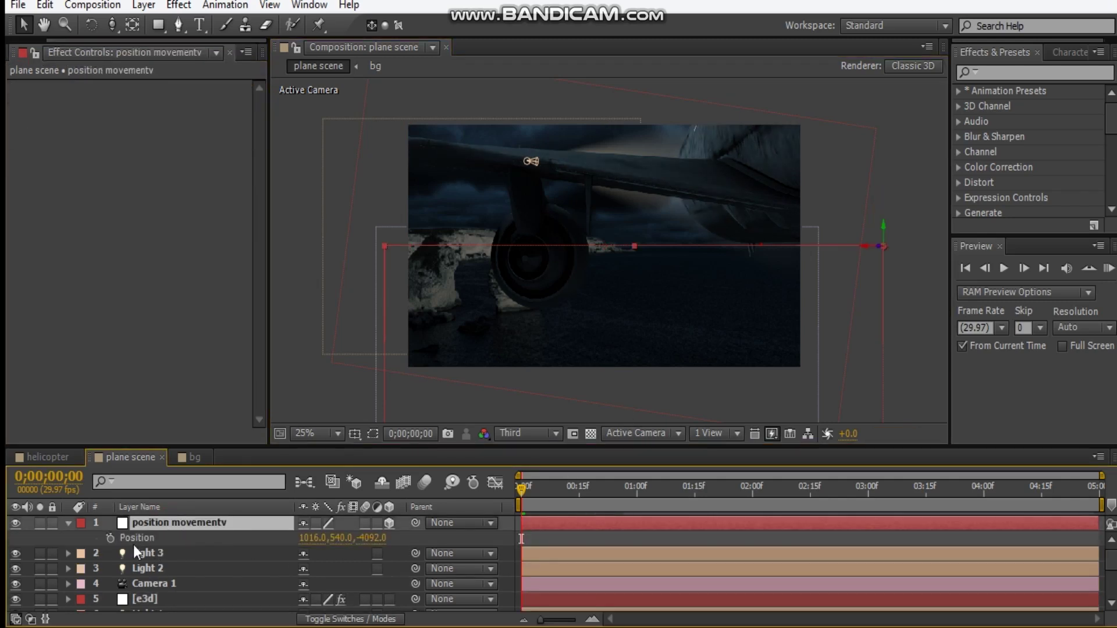
left_click(110, 538)
left_click_drag(522, 496, 1095, 490)
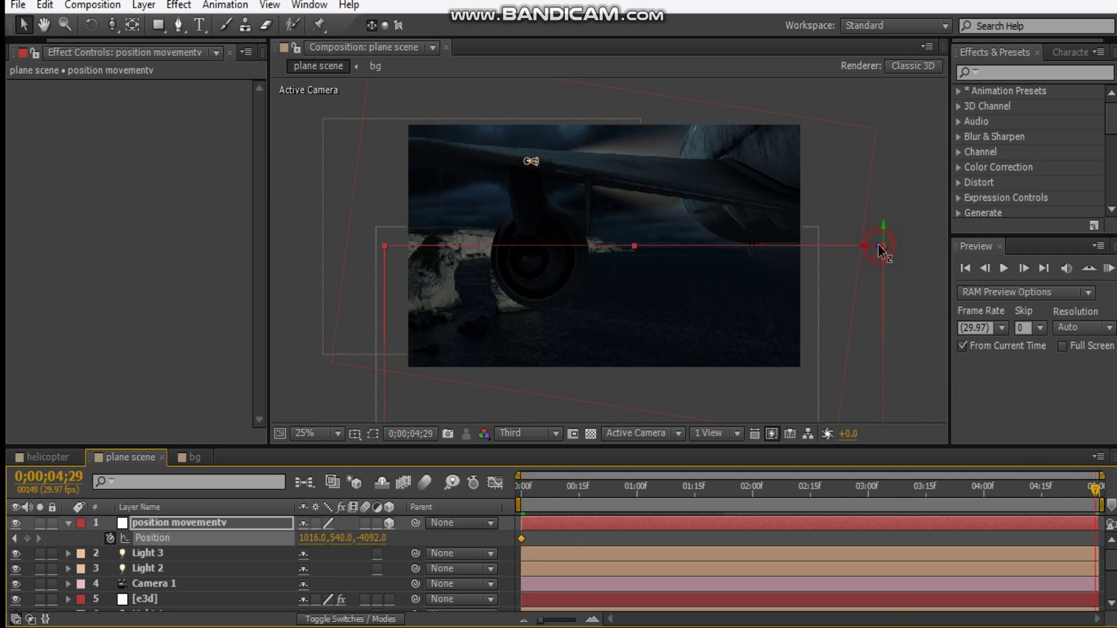
left_click_drag(873, 251, 453, 155)
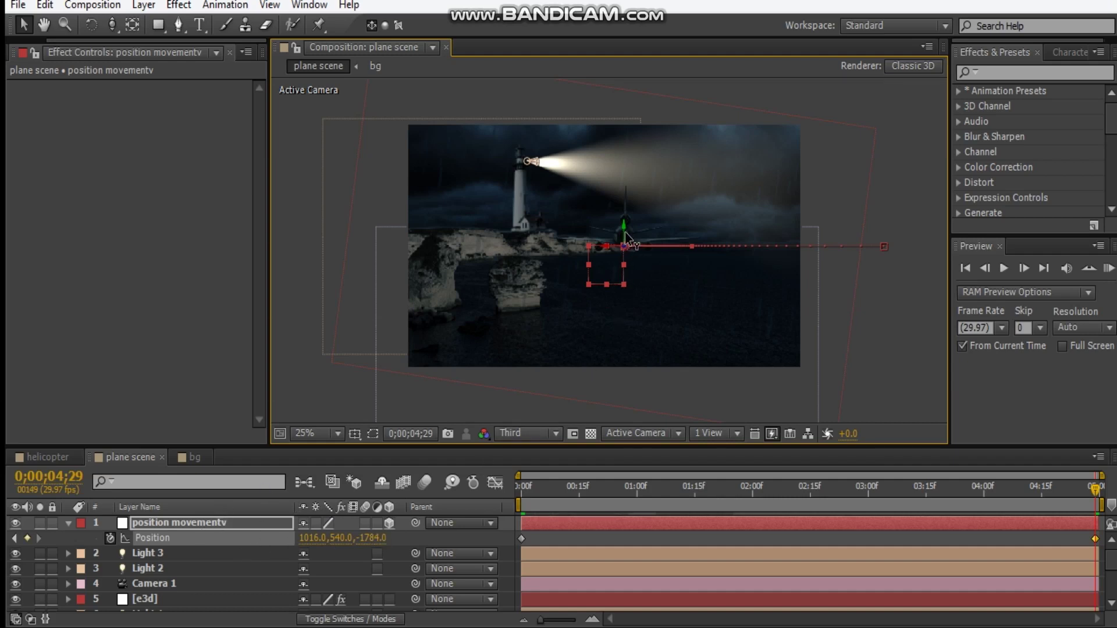
Raise the null and shift it sideways at 0;00;04;29, to about 1060, 460 in X and Y
left_click_drag(625, 232, 629, 217)
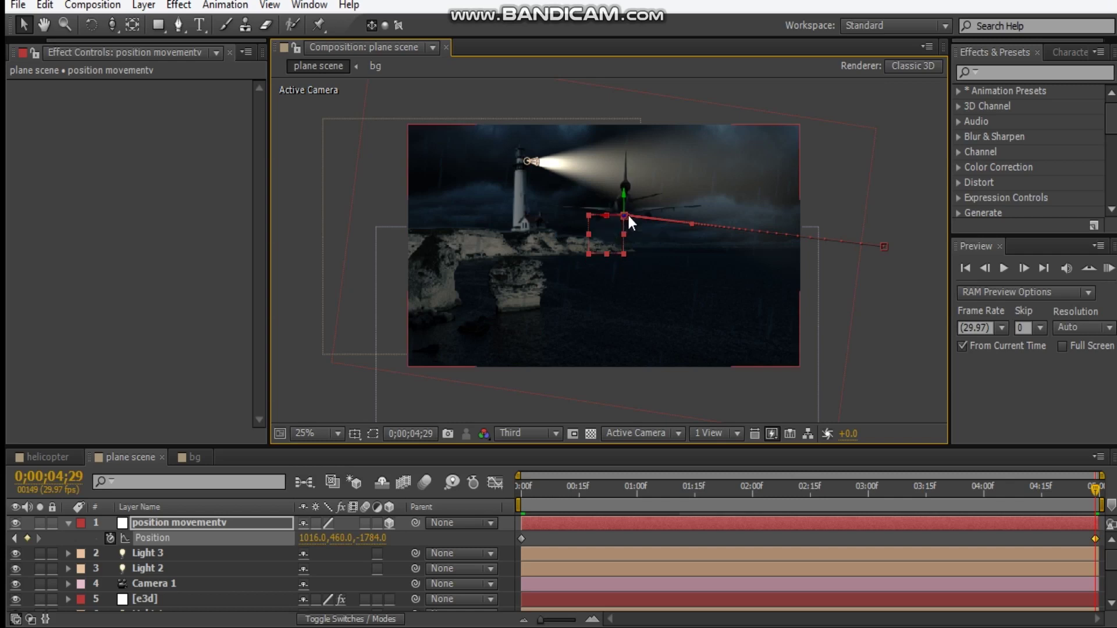
left_click_drag(608, 220, 624, 219)
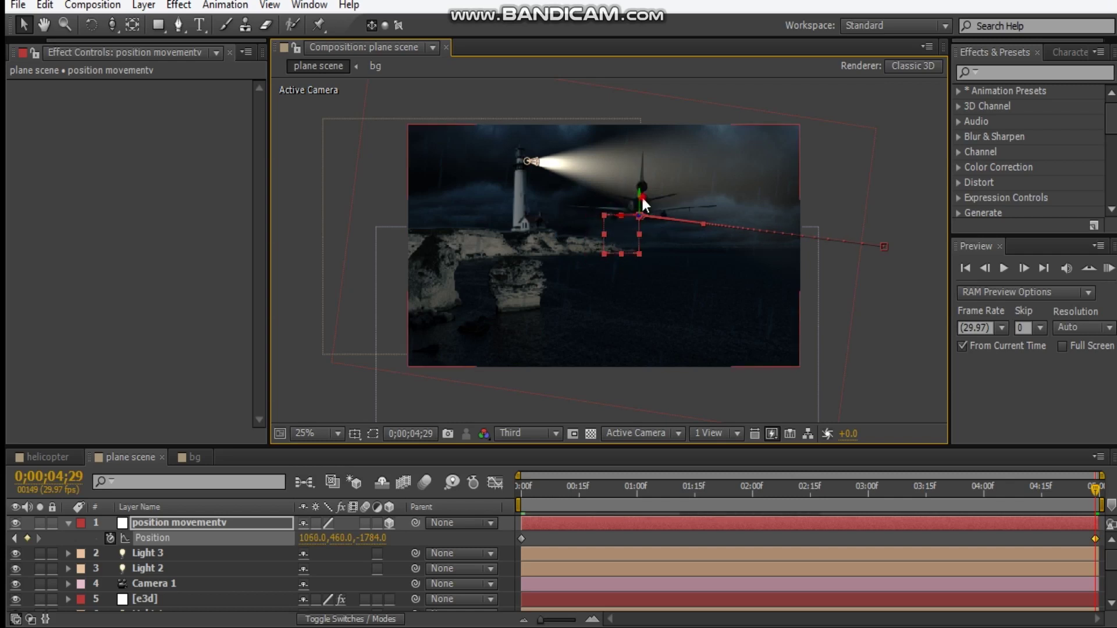
left_click(642, 197)
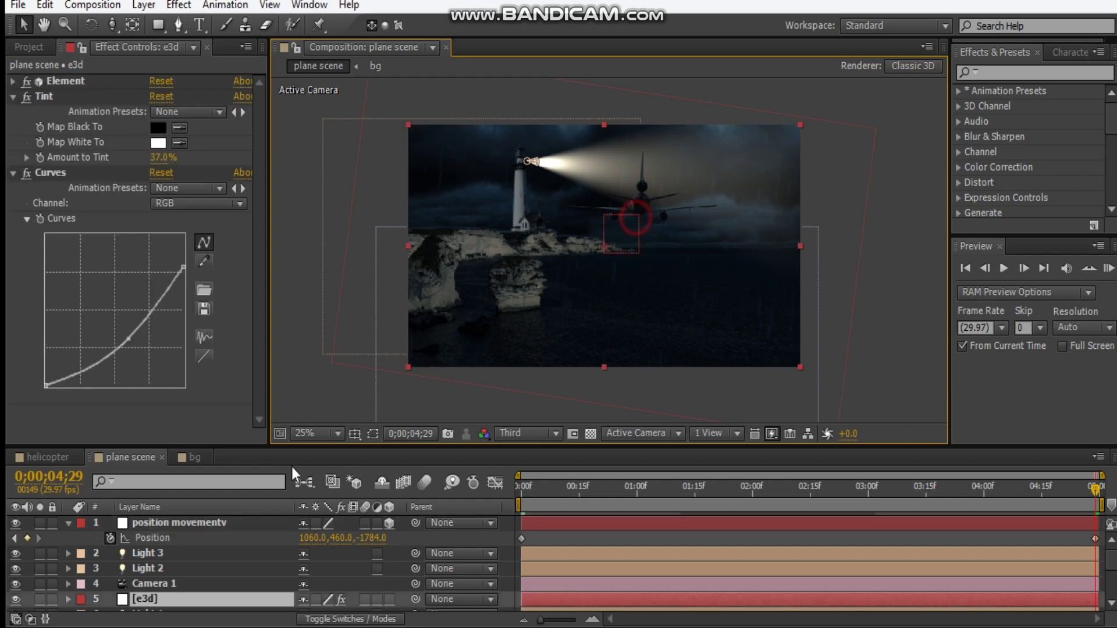
Push the null's end position farther from the camera to about Z -638.5 and raise it to about Y 388
left_click(239, 521)
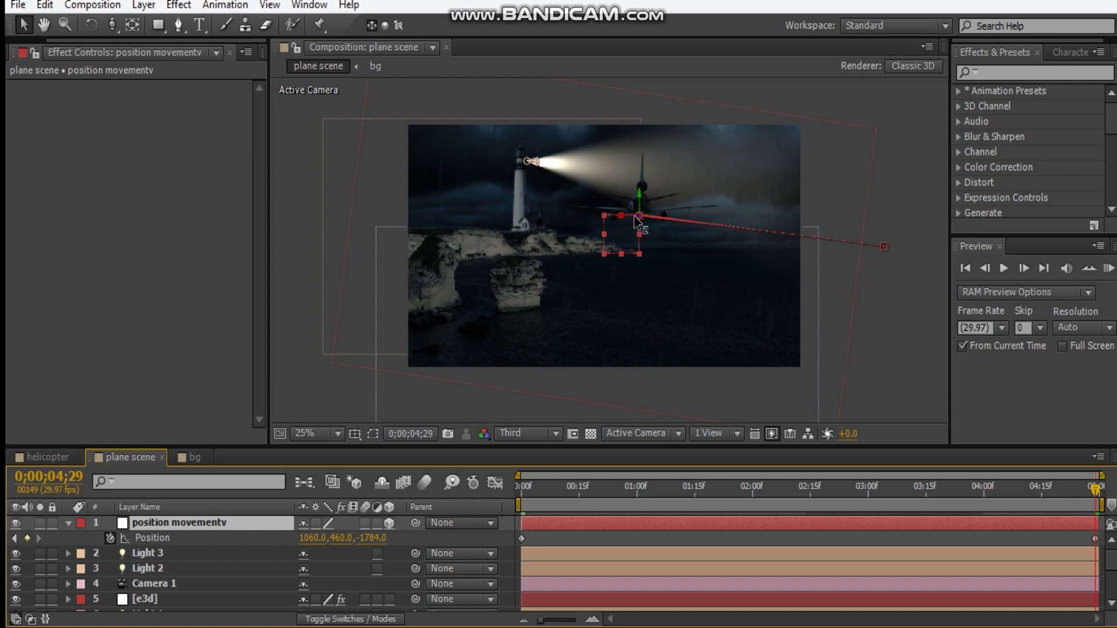
left_click_drag(639, 222, 246, 147)
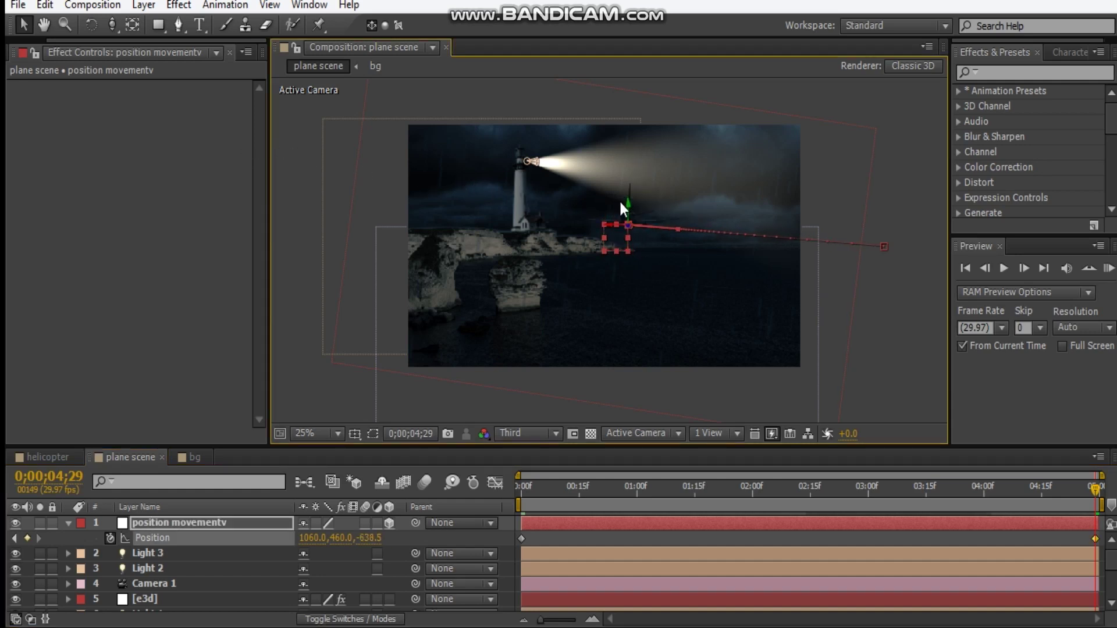
left_click_drag(626, 205, 629, 189)
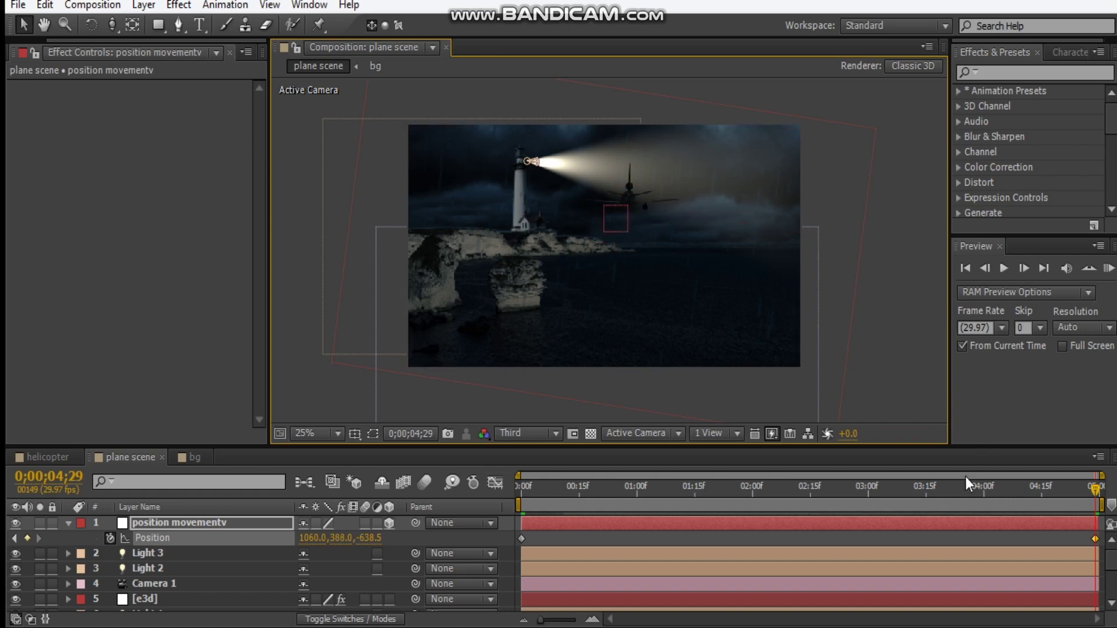
Start keyframing the position null's Z Rotation at the first frame
left_click_drag(916, 494, 405, 494)
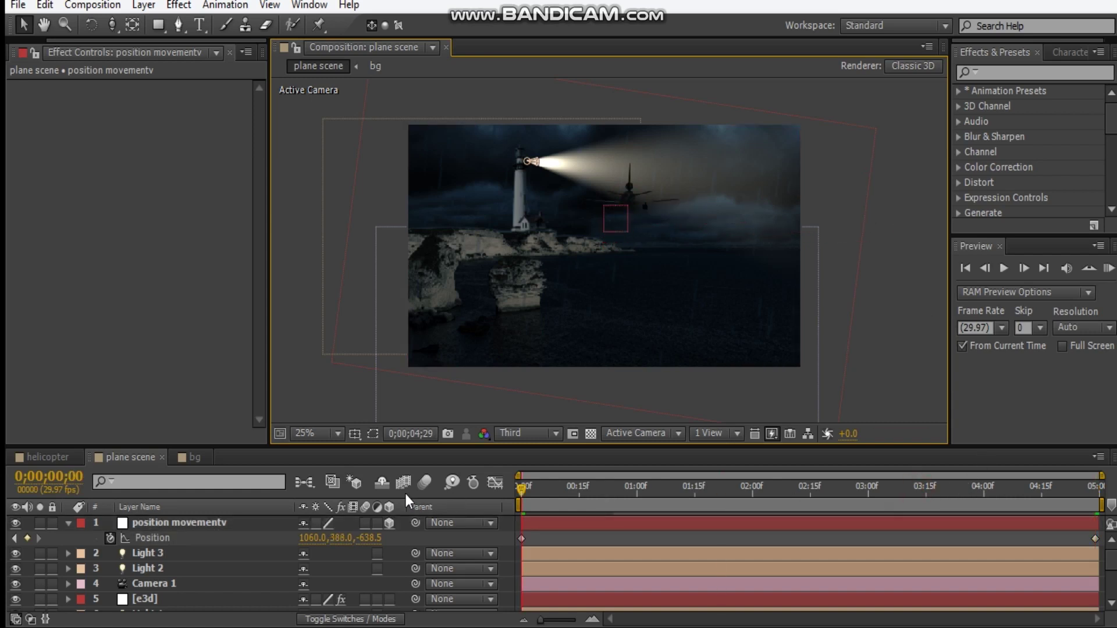
left_click(154, 529)
key("r")
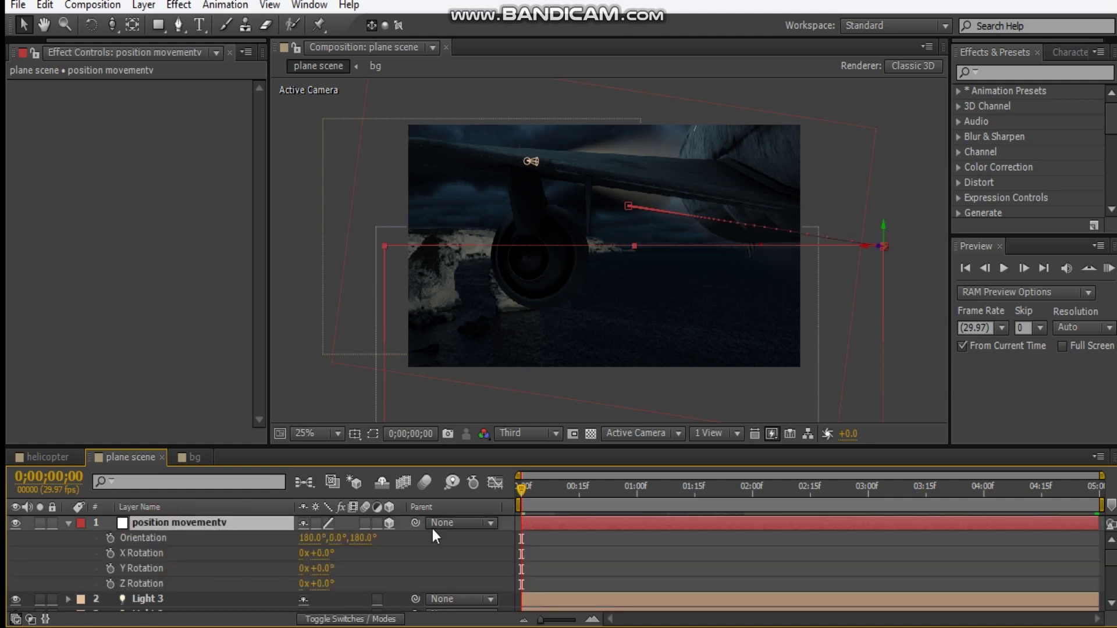
left_click(110, 584)
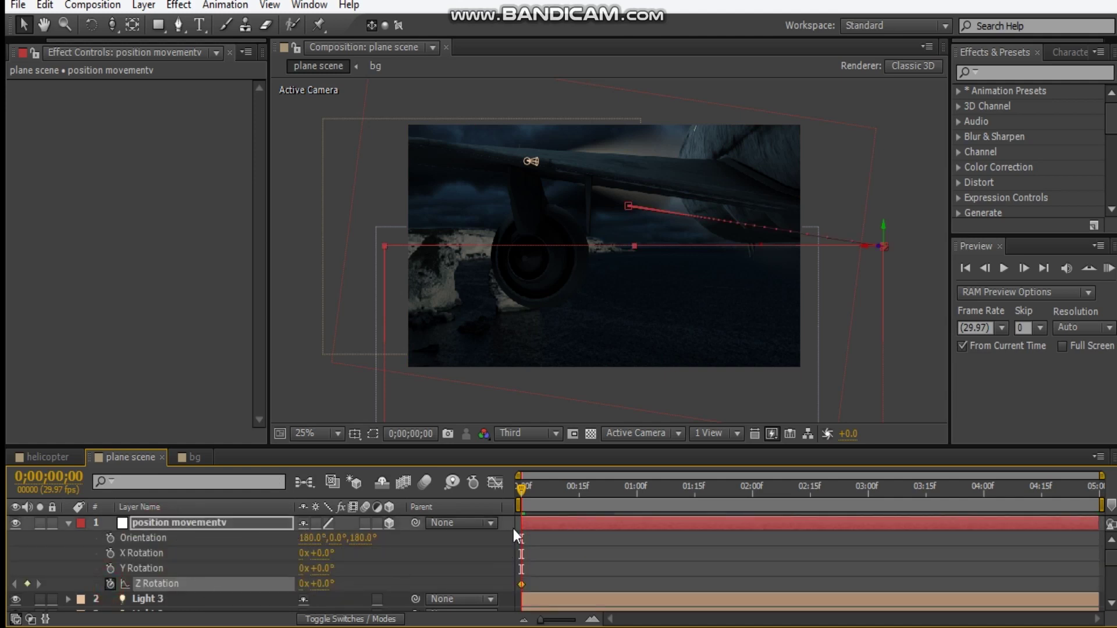
Set the null's Z Rotation to 5° at 0;00;01;15 to bank the aircraft
left_click_drag(535, 494, 693, 493)
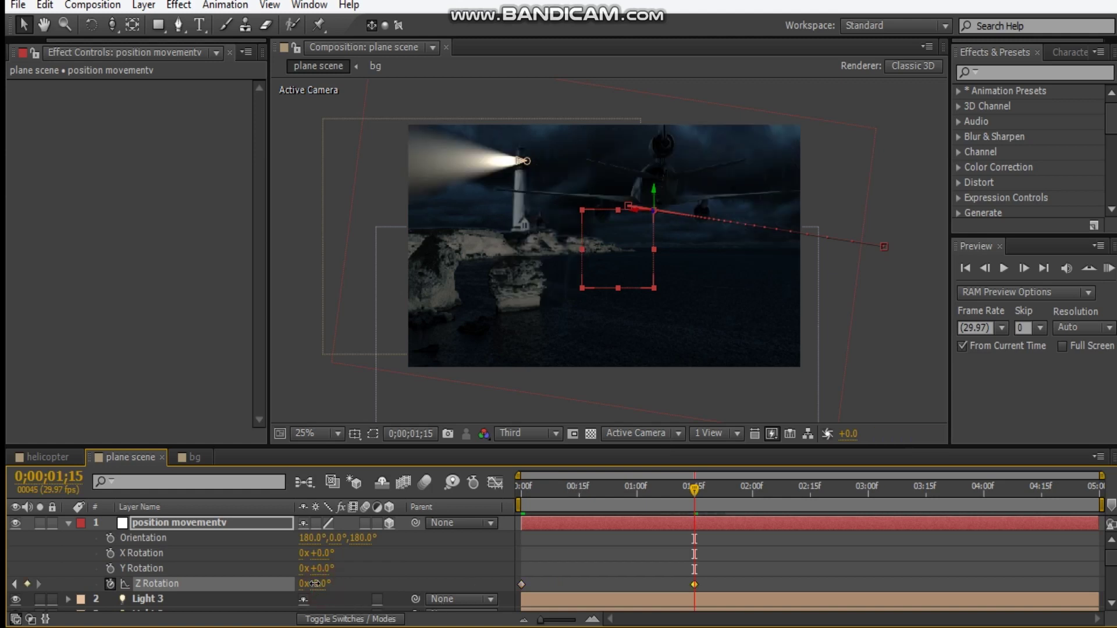
mouse_move(314, 591)
left_mouse_down()
mouse_move(325, 597)
mouse_move(325, 584)
left_mouse_up()
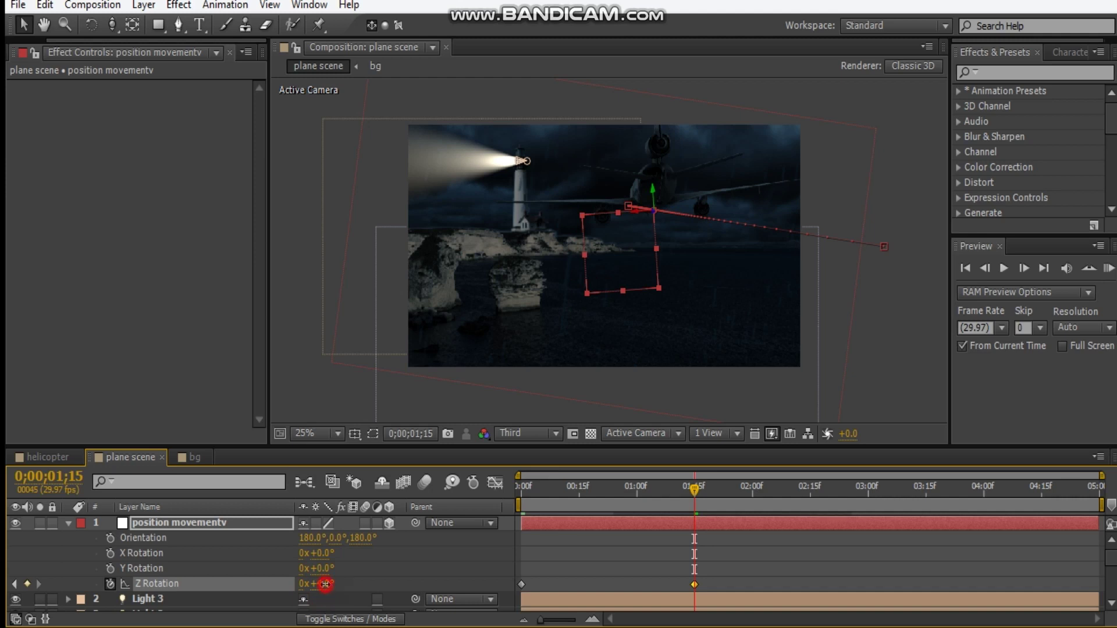
left_click_drag(328, 584, 332, 594)
left_click(330, 586)
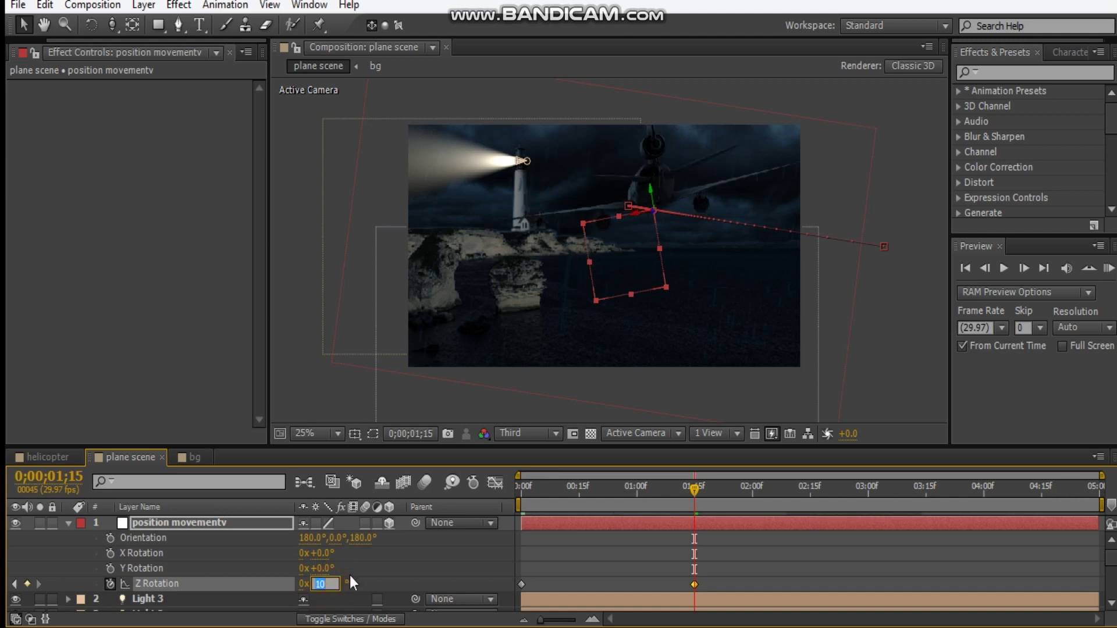
type("5")
key("Return")
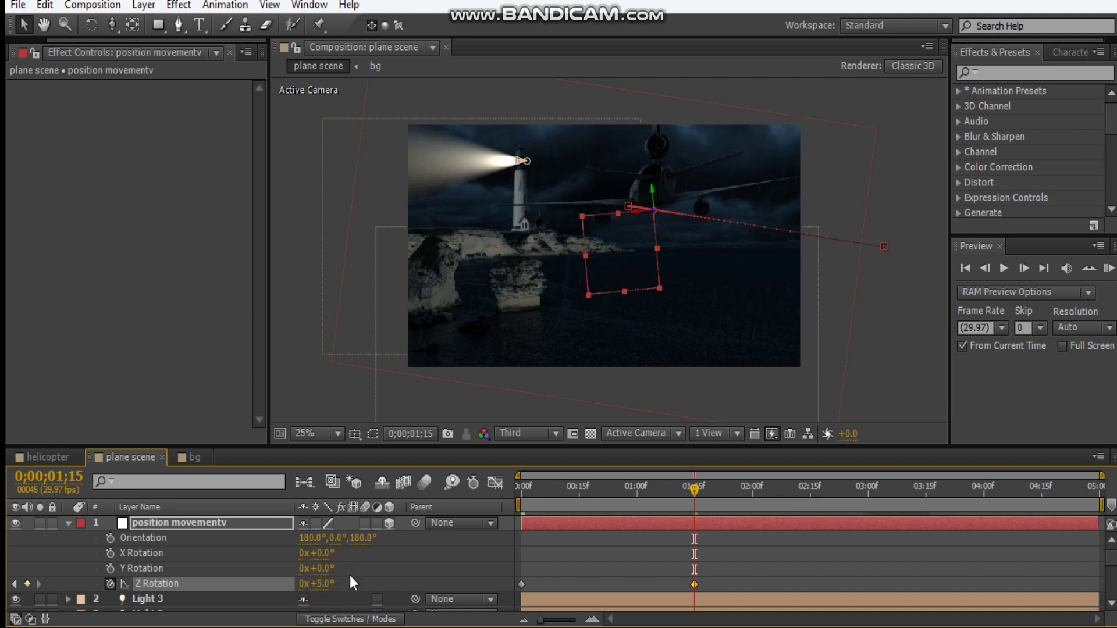
Set the null's Z Rotation to -6° at 0;00;03;01 and slide that keyframe slightly later in time
left_click_drag(716, 492, 870, 494)
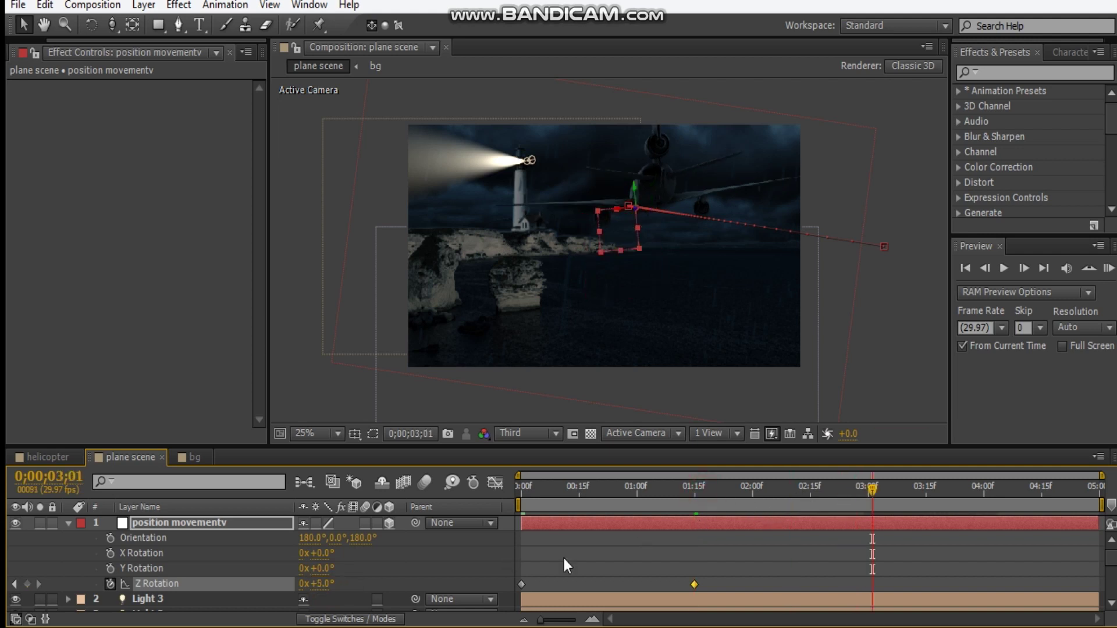
left_click(322, 585)
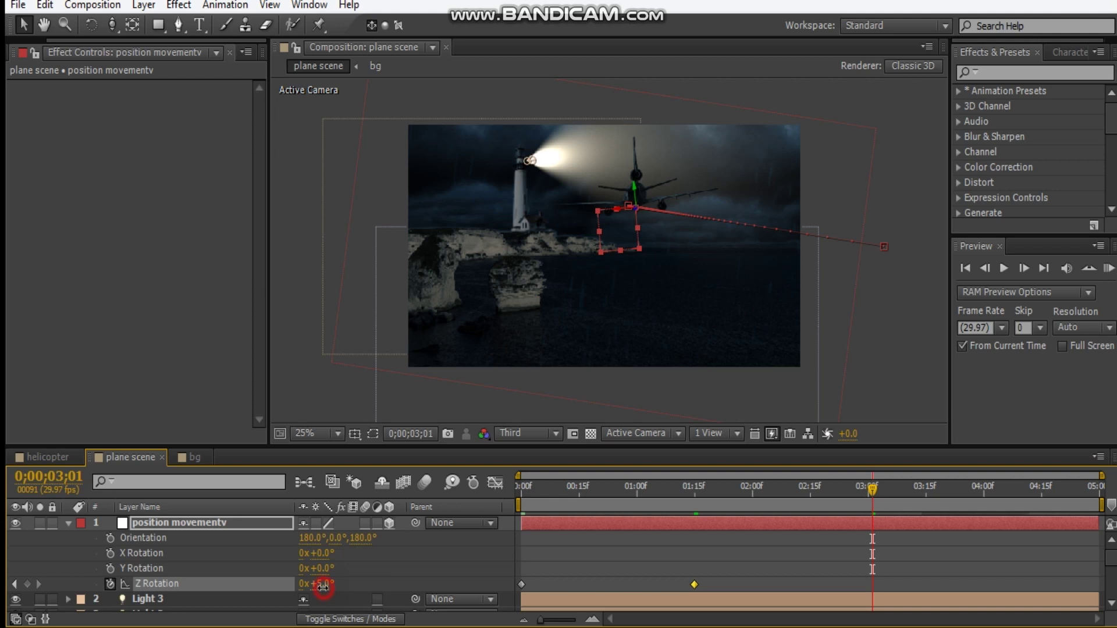
left_click_drag(315, 588, 314, 589)
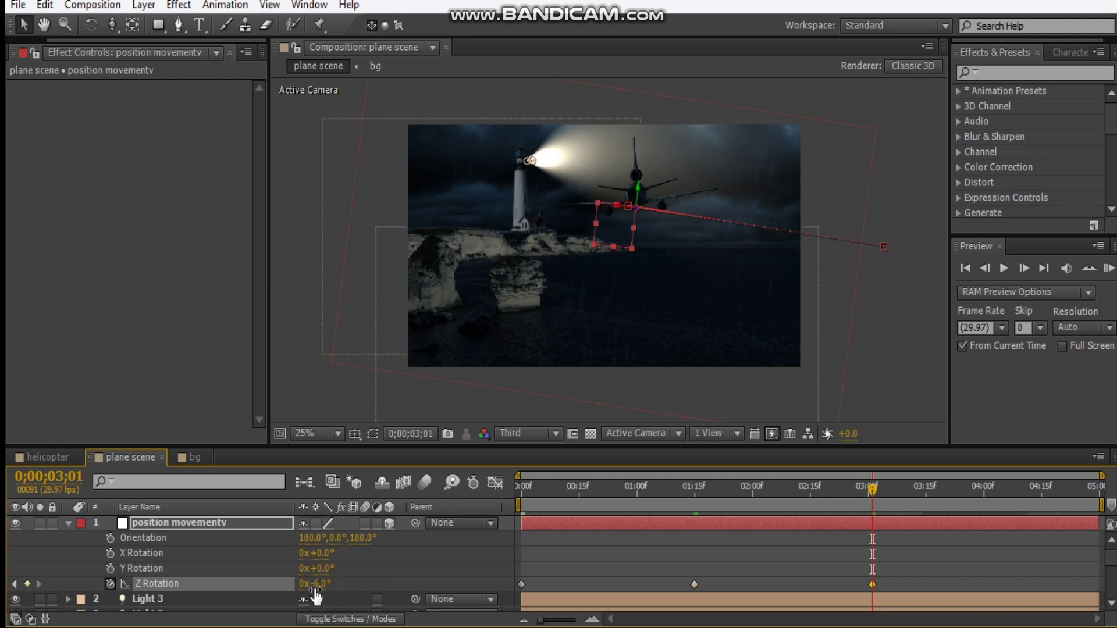
left_click_drag(874, 501, 1054, 499)
left_click_drag(871, 584, 902, 585)
Set the null's Z Rotation to -2° at the last frame, 0;00;04;29
left_click_drag(1066, 496, 1084, 491)
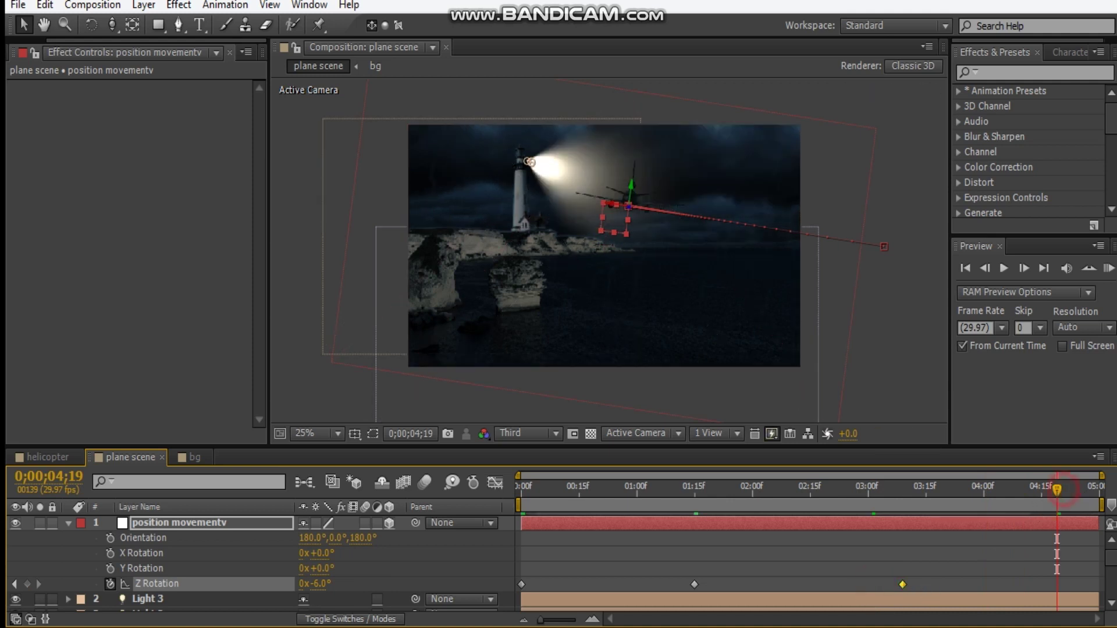
left_click(318, 584)
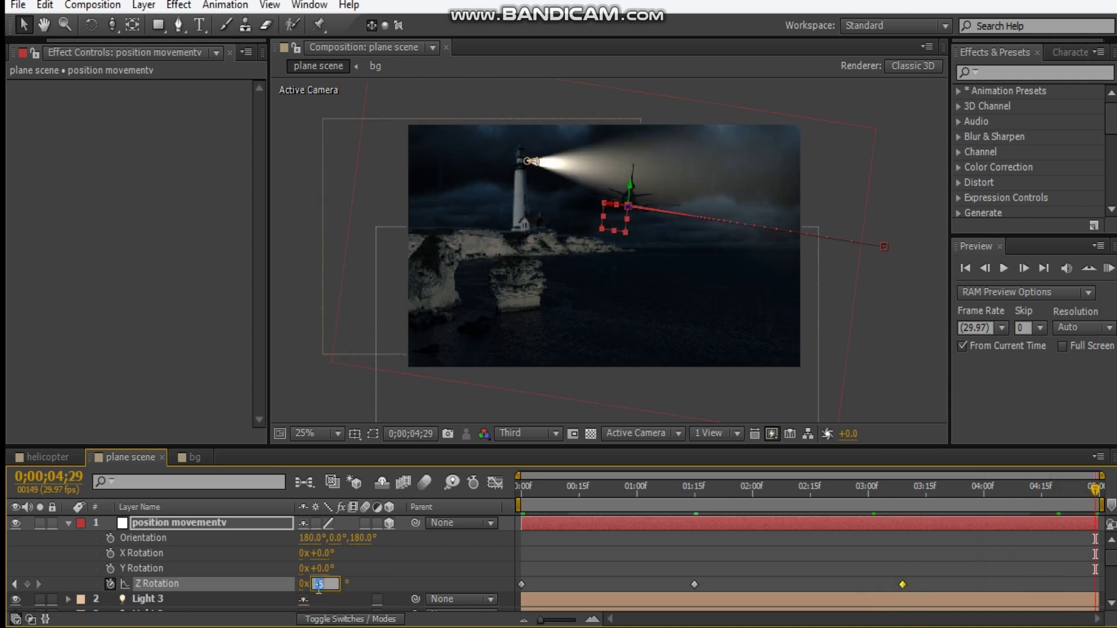
type("-2")
key("Return")
left_click(605, 584)
key("Delete")
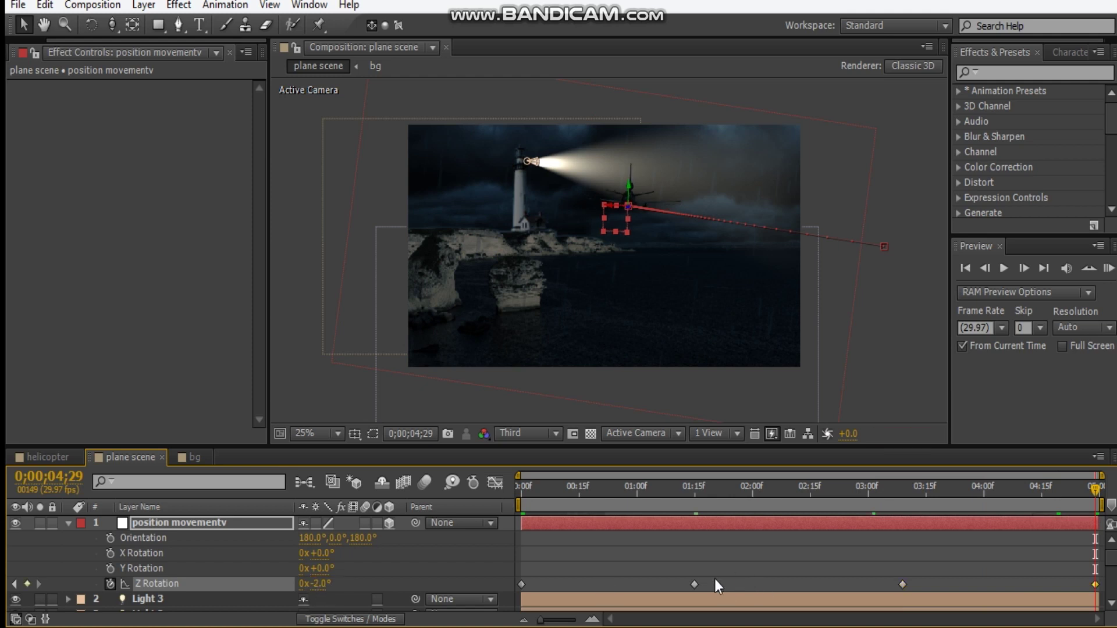
Slide the two middle Z Rotation keyframes later in time and apply Easy Ease to all the Z Rotation keyframes
left_click_drag(902, 585, 934, 585)
left_click_drag(696, 585, 735, 583)
left_click_drag(502, 568, 1101, 587)
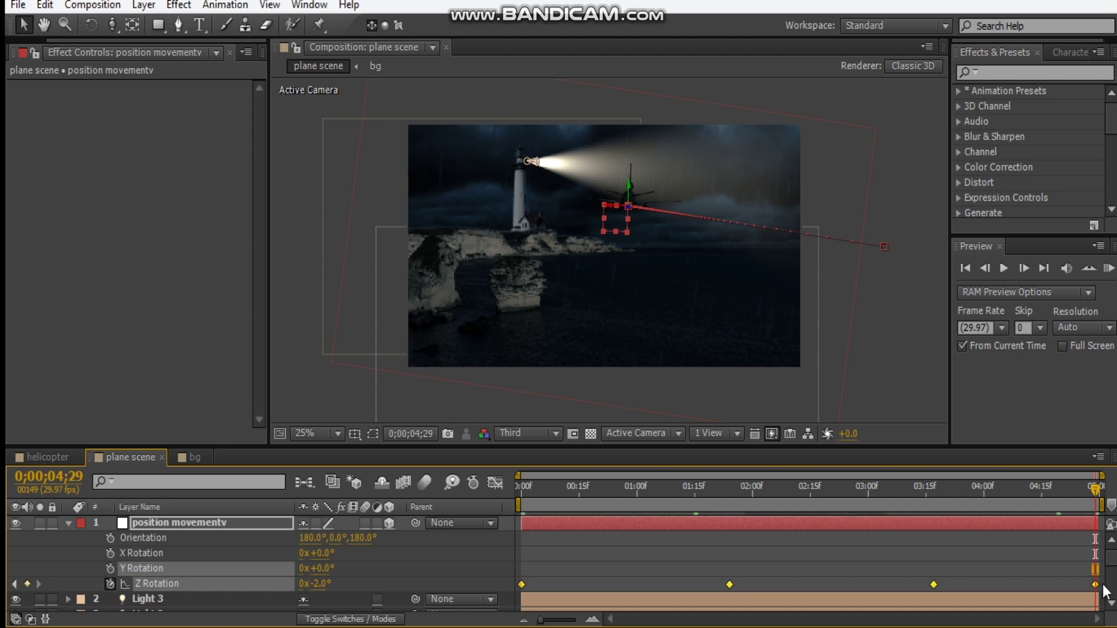
key("F9")
left_click(69, 523)
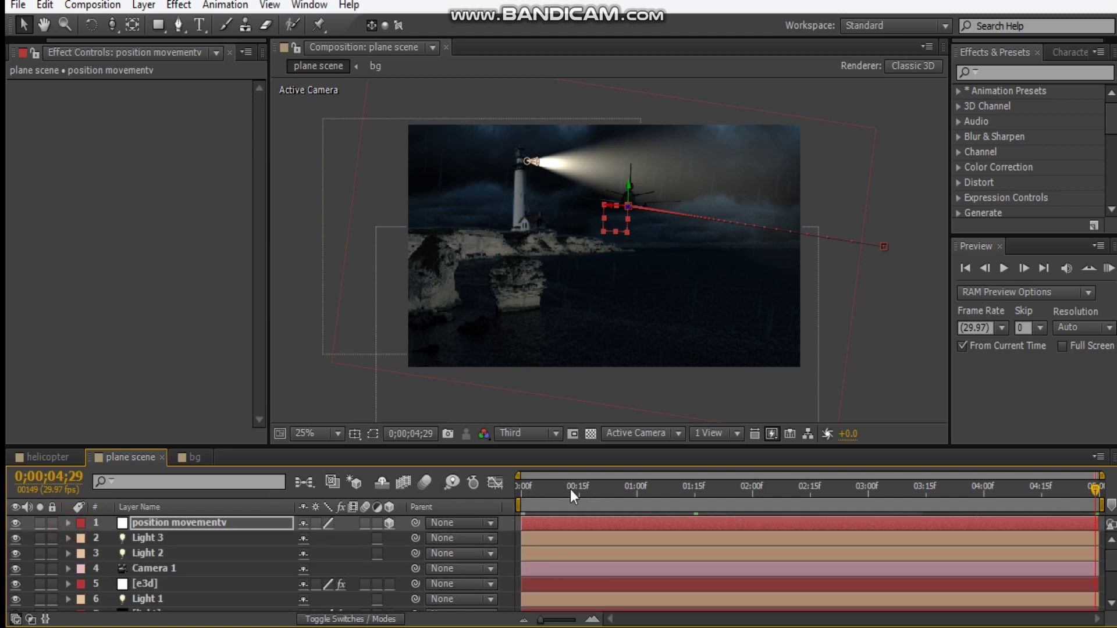
Play back the aircraft animation from the first frame to check its motion
left_click_drag(570, 490, 505, 494)
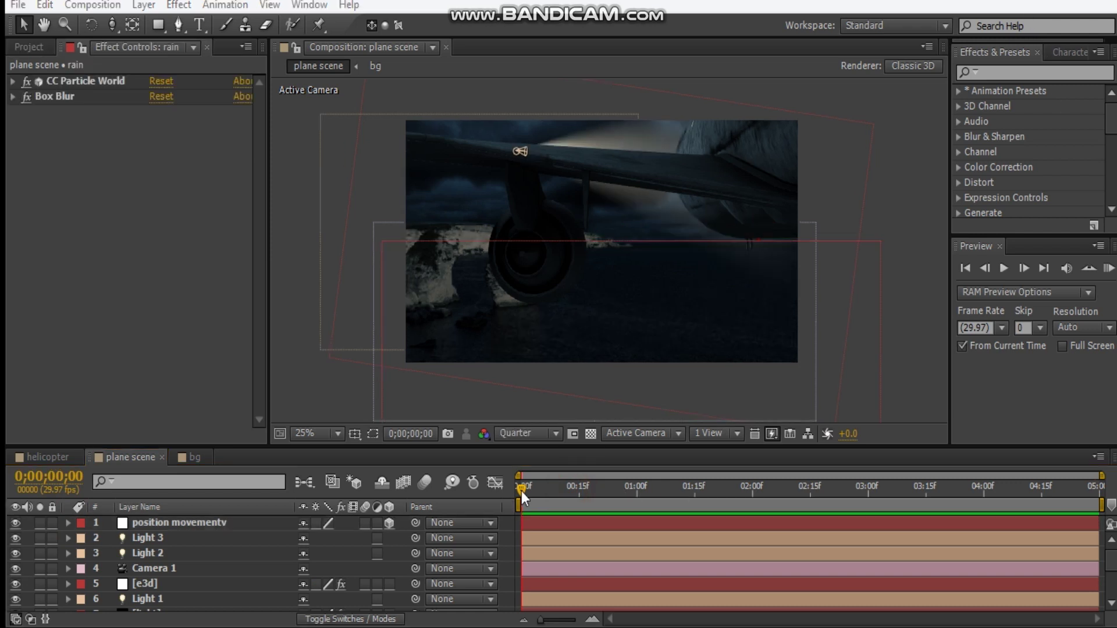
mouse_move(522, 492)
left_mouse_down()
mouse_move(559, 491)
mouse_move(519, 492)
left_mouse_up()
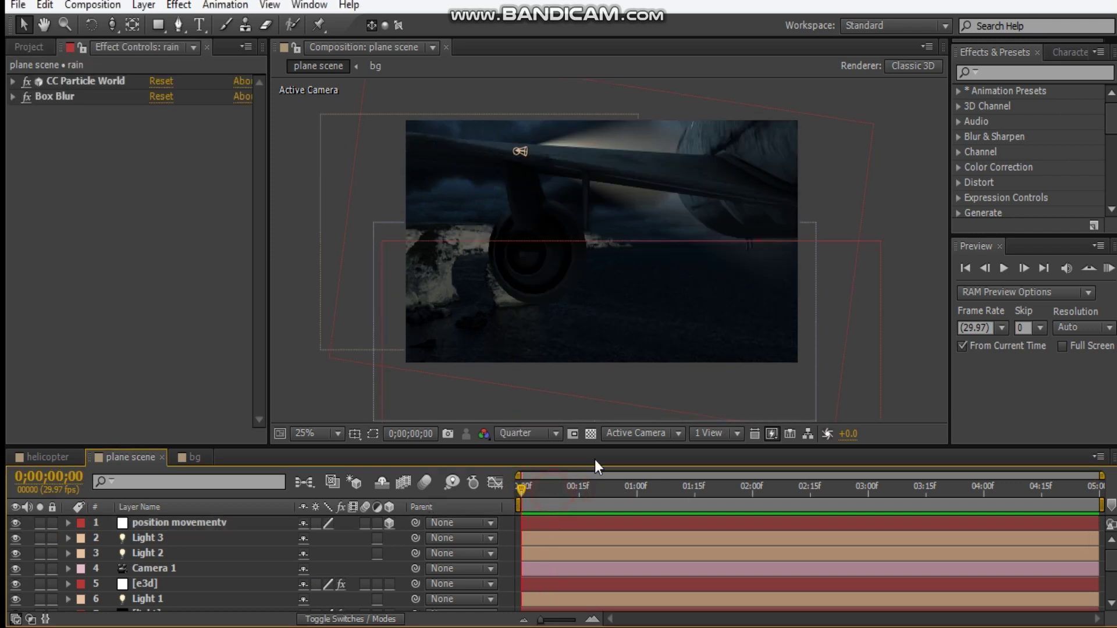
key("space")
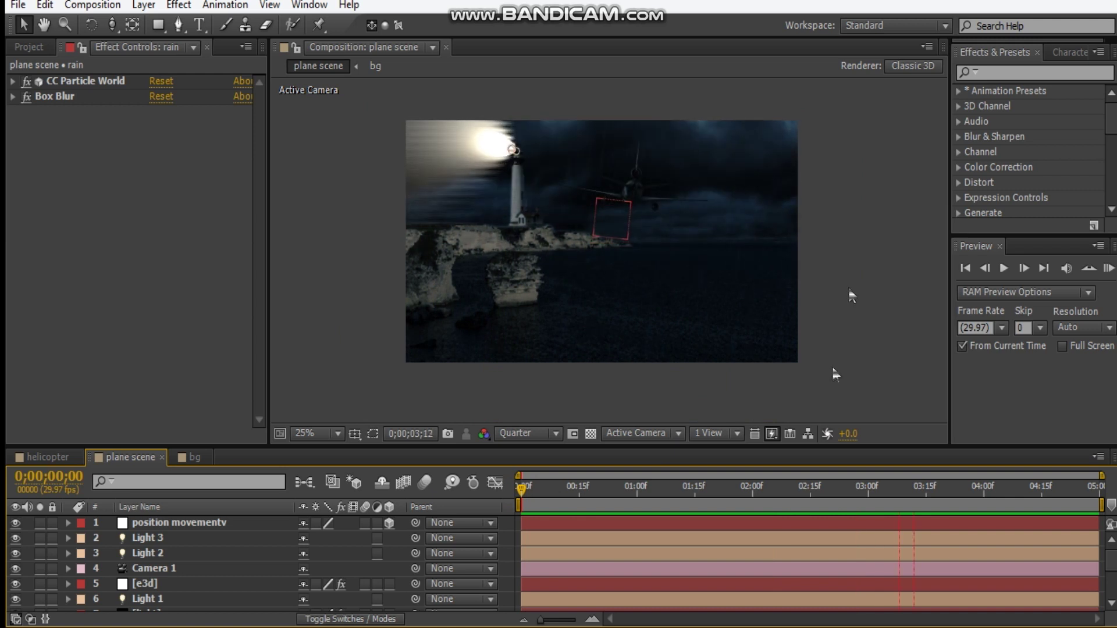
key("space")
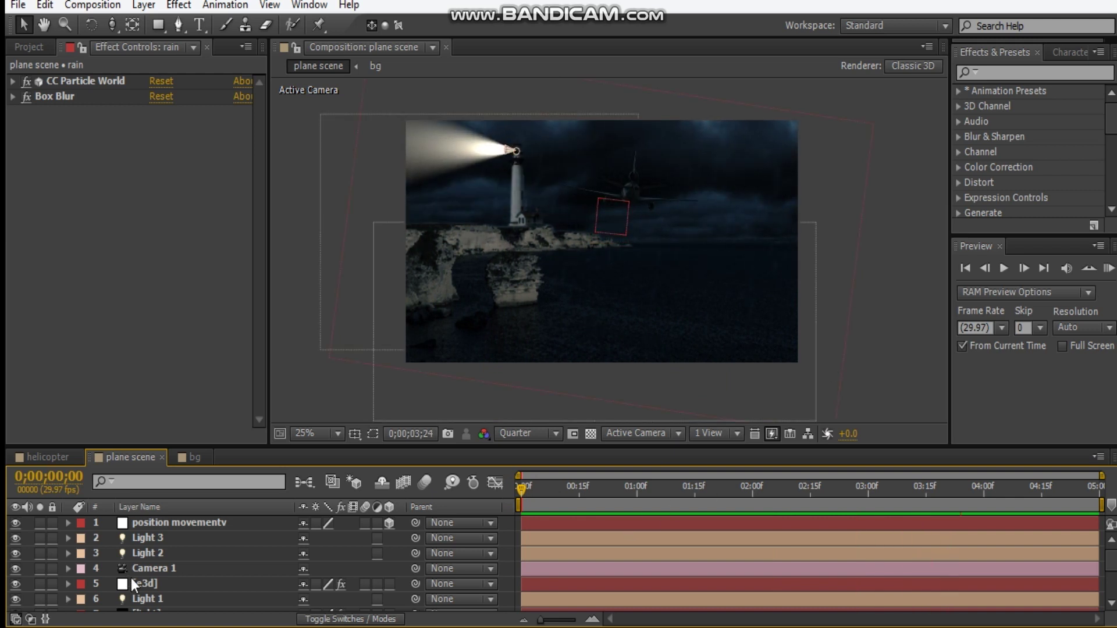
Slide the rain layer to start before the composition and extend its end to the composition's last frame
key("Page_Down")
scroll(163, 593, "down", 1)
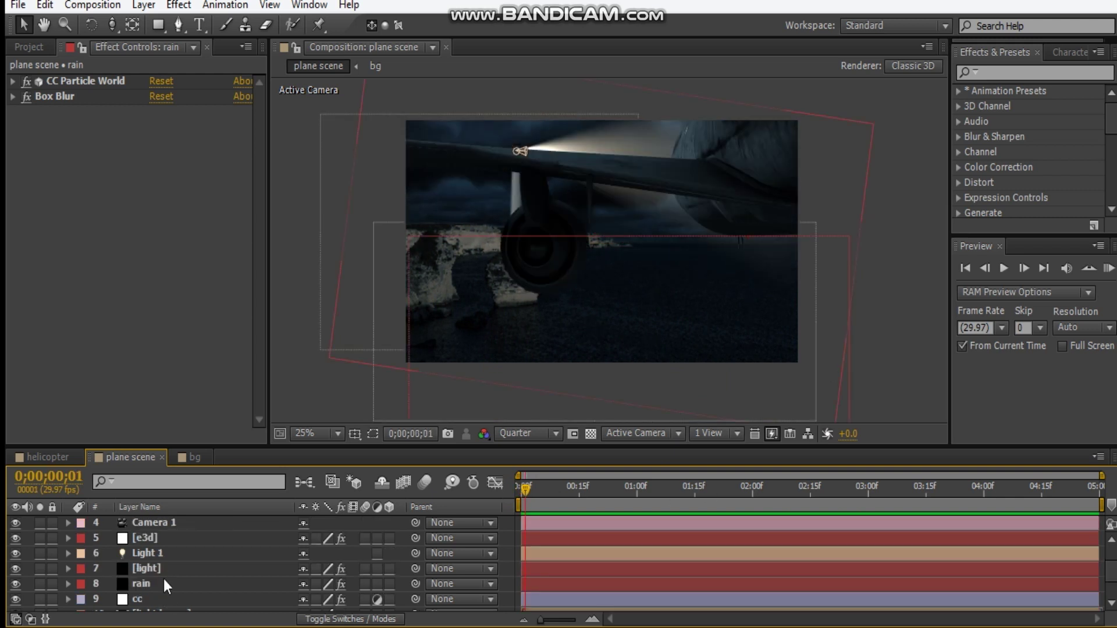
left_click(165, 571)
left_click(197, 584)
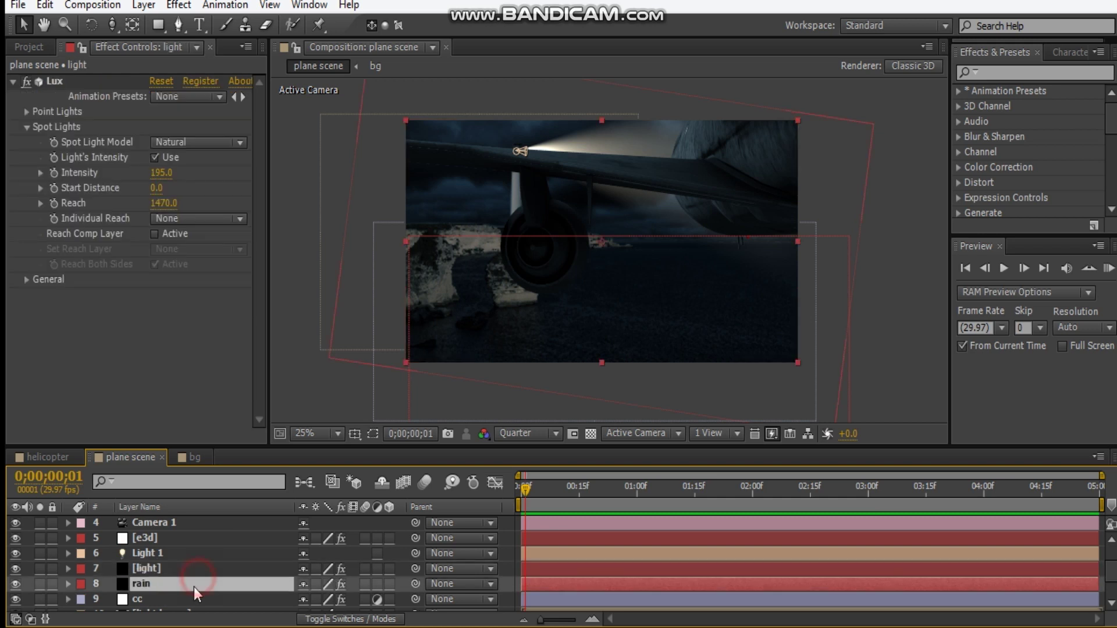
left_click_drag(566, 584, 402, 583)
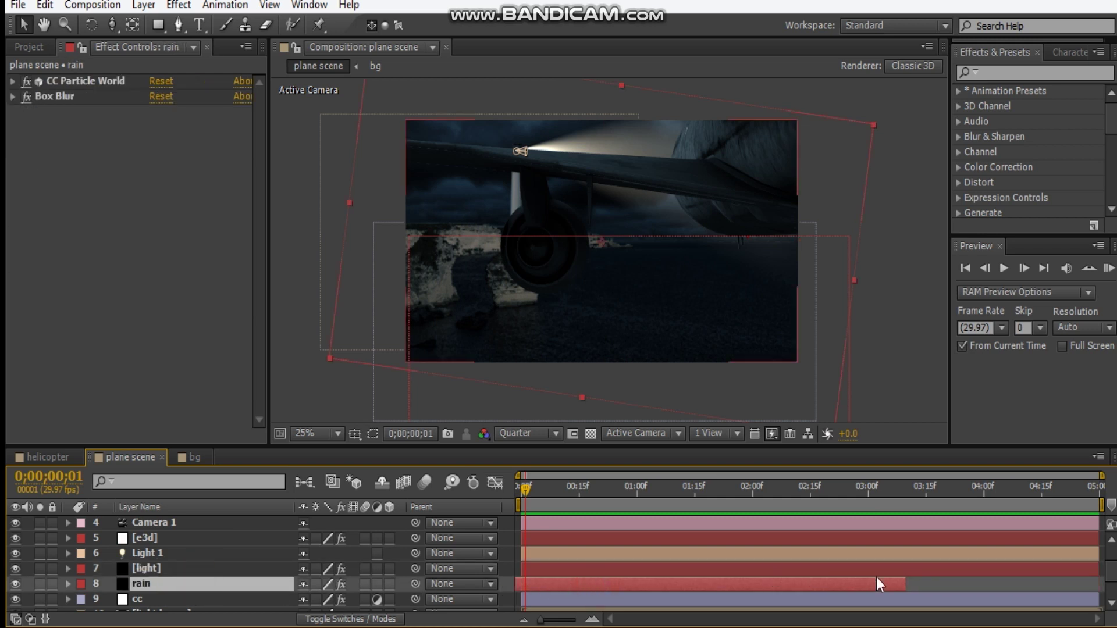
left_click_drag(906, 584, 1099, 582)
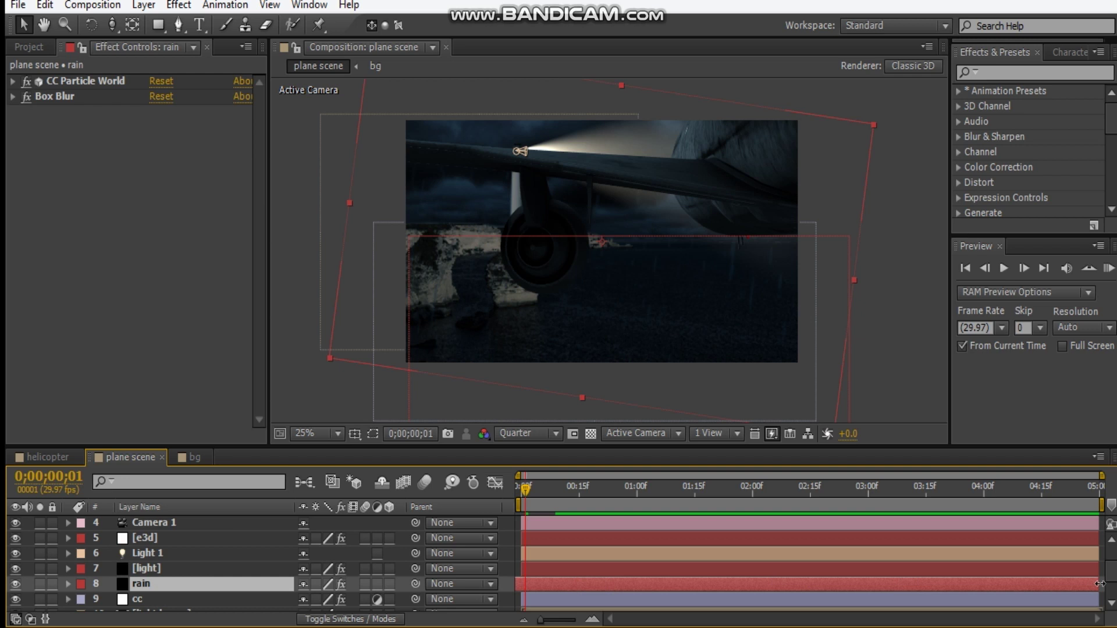
left_click_drag(584, 582, 534, 585)
left_click_drag(1047, 584, 1100, 589)
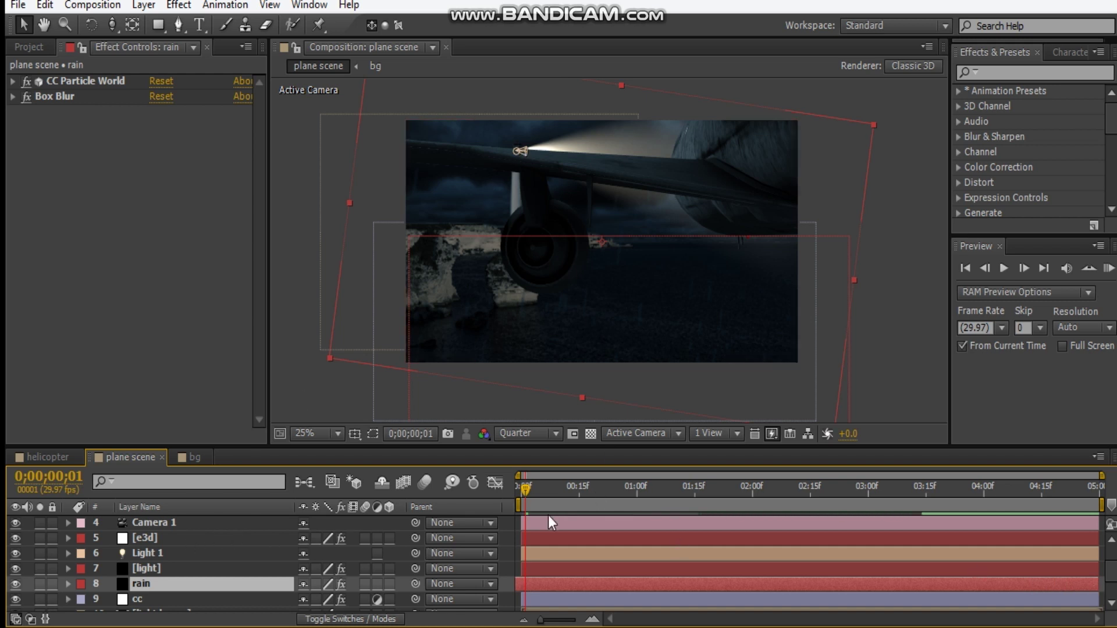
Solo Light 1 and the light layer to isolate the lighthouse beam at the first frame
left_click(533, 497)
left_click(39, 554)
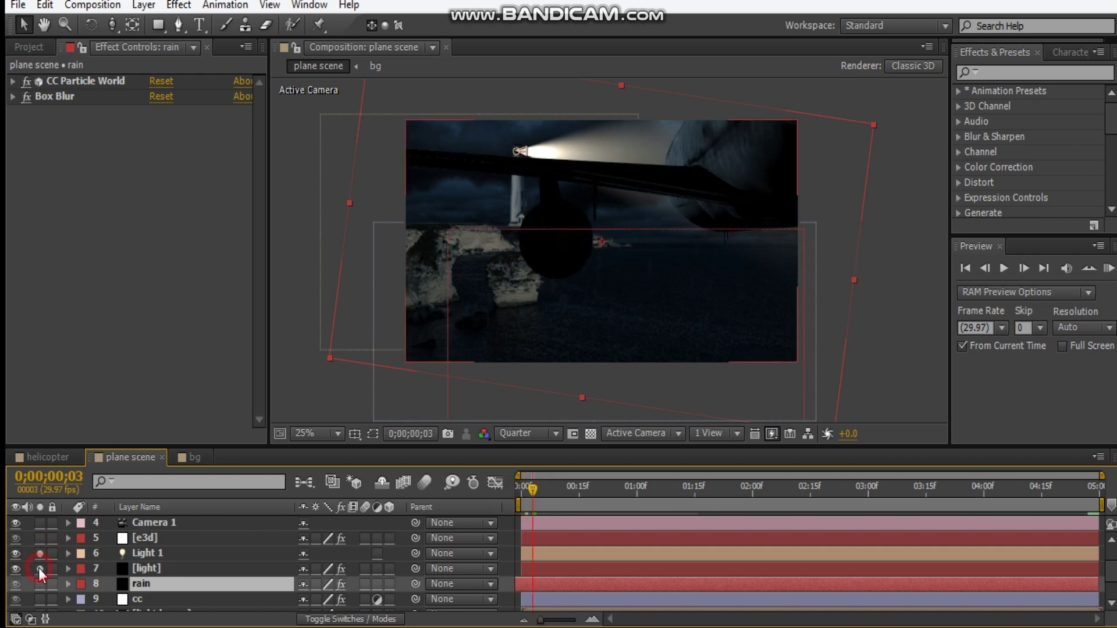
left_click(39, 568)
left_click_drag(576, 496, 504, 497)
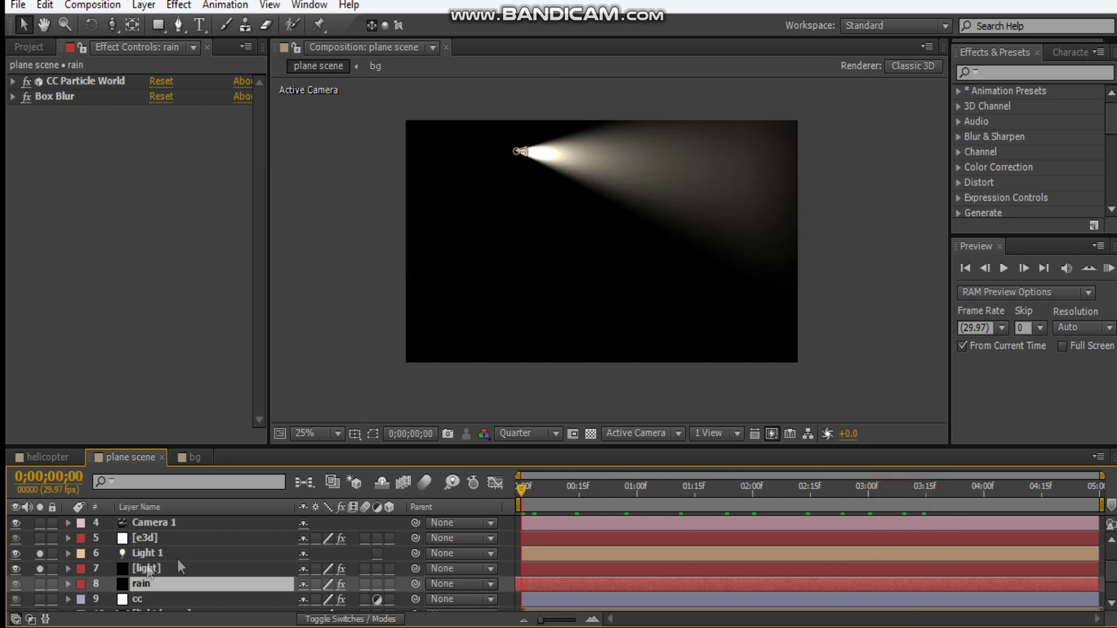
Turn off solo on Light 1 and the light layer, and enable motion blur for all layers and the composition
left_click_drag(40, 556, 40, 569)
scroll(242, 550, "down", 2)
left_click(126, 601)
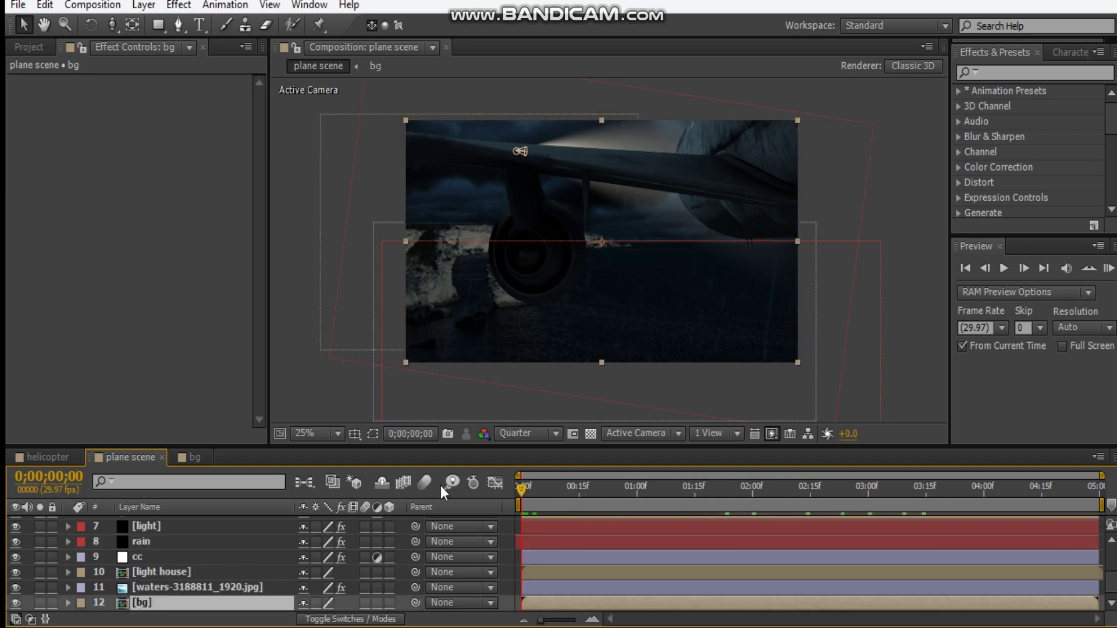
key("ctrl+a")
left_click(367, 542)
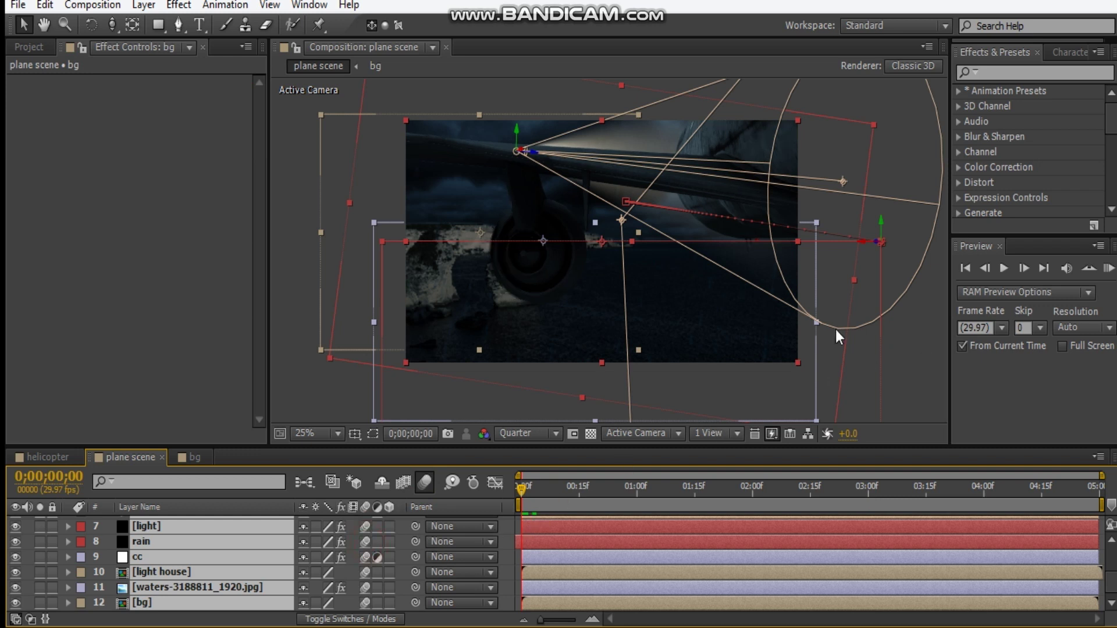
left_click(278, 205)
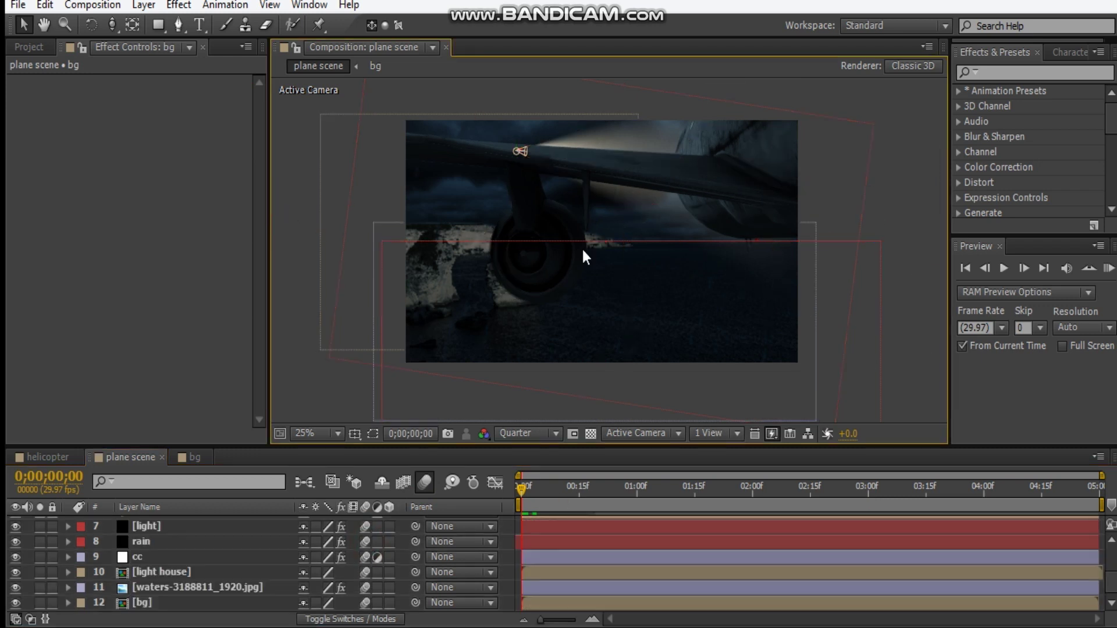
Enable ambient occlusion in the render settings of the e3d layer's 3D effect
left_click(168, 558)
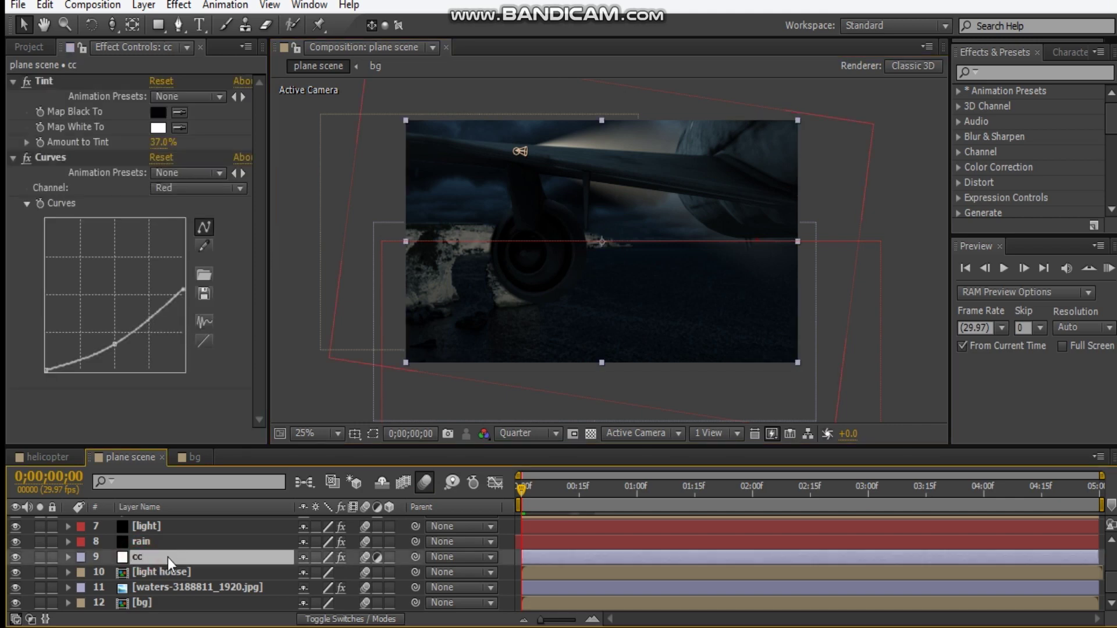
scroll(166, 554, "up", 3)
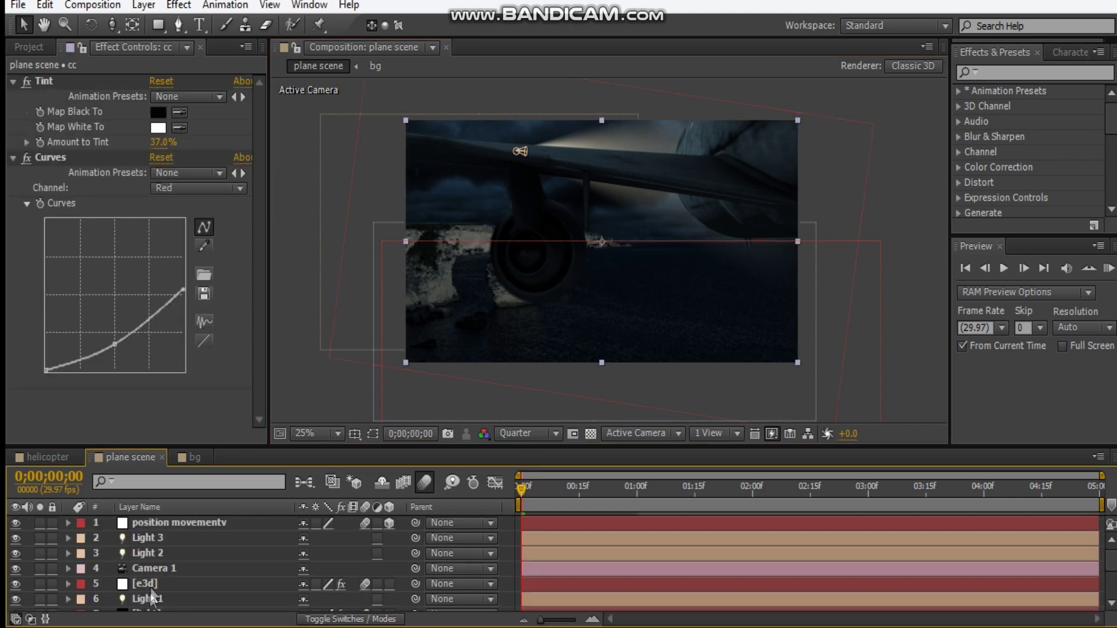
left_click(179, 585)
left_click(13, 81)
scroll(129, 325, "down", 10)
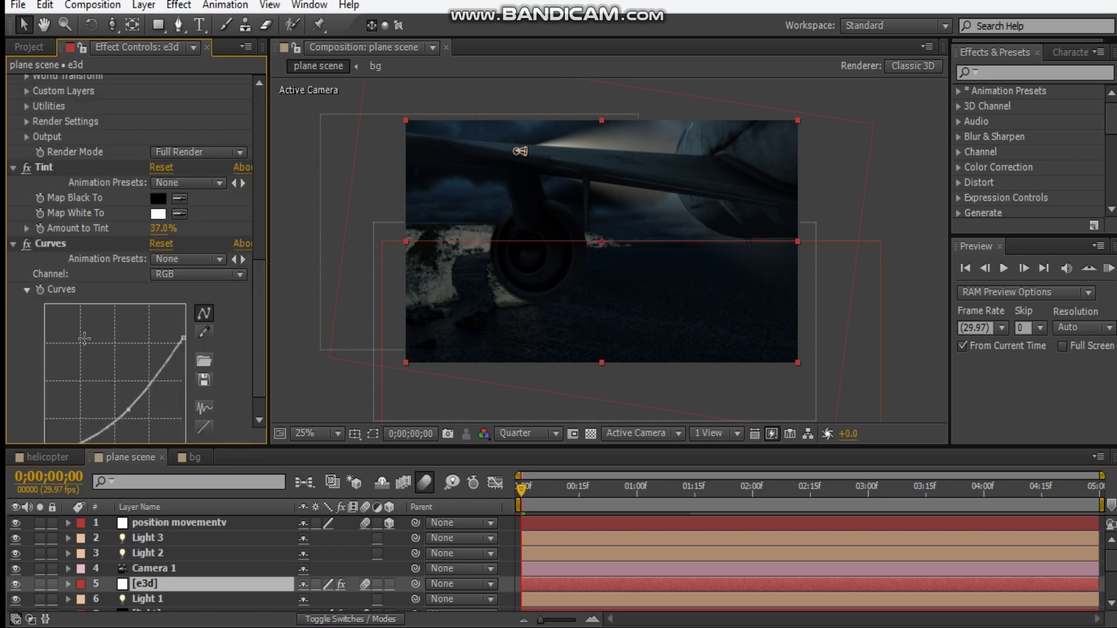
scroll(57, 330, "up", 3)
left_click(26, 203)
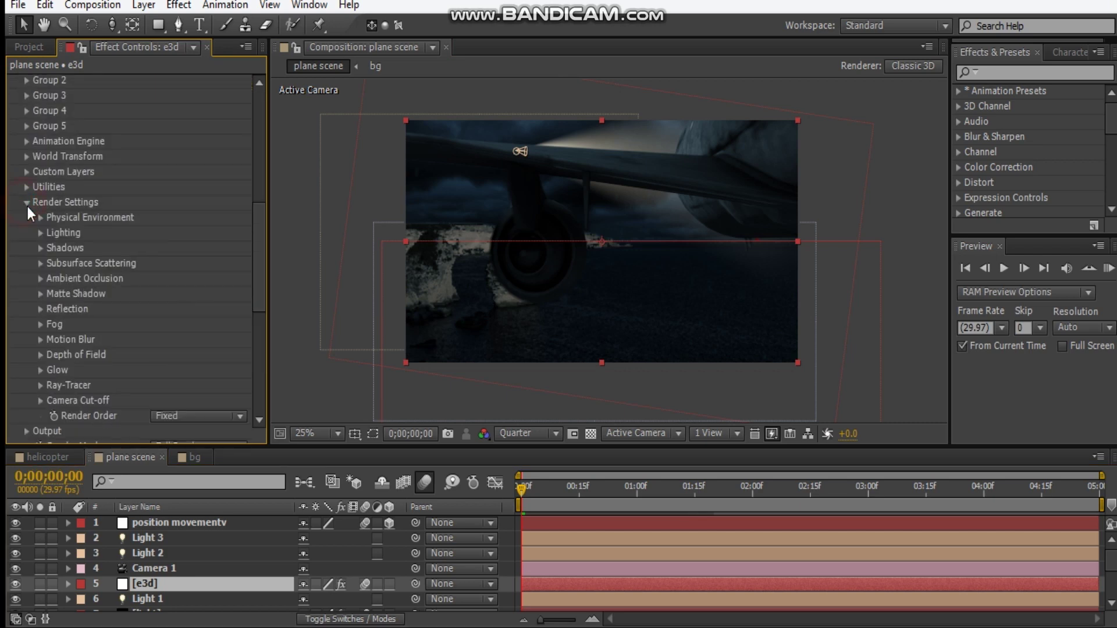
left_click(40, 249)
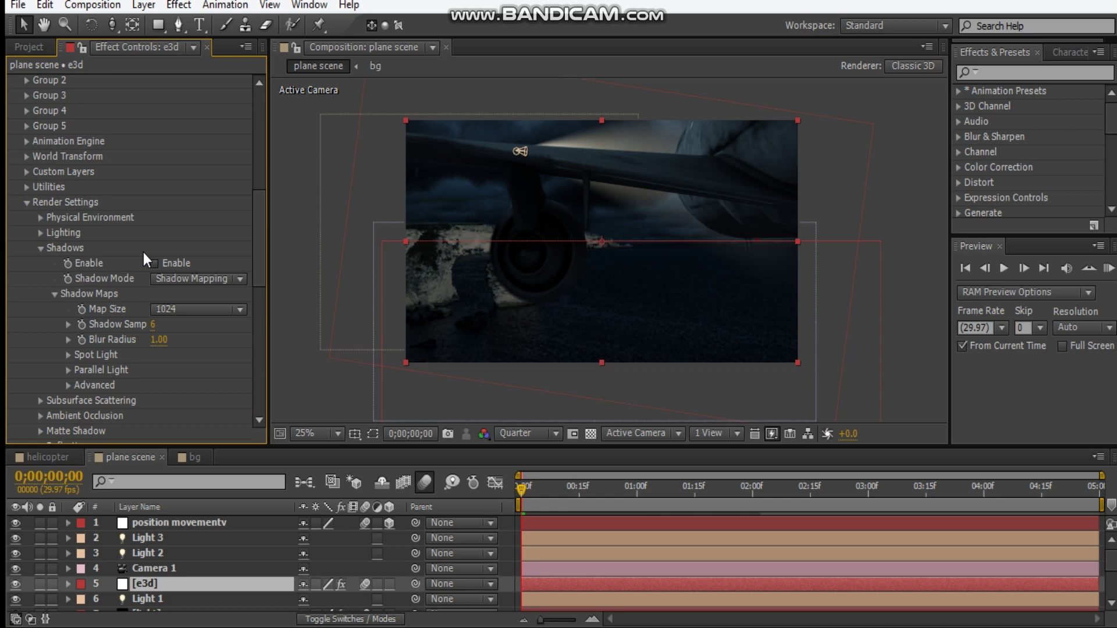
left_click(40, 248)
left_click(40, 277)
scroll(152, 244, "down", 2)
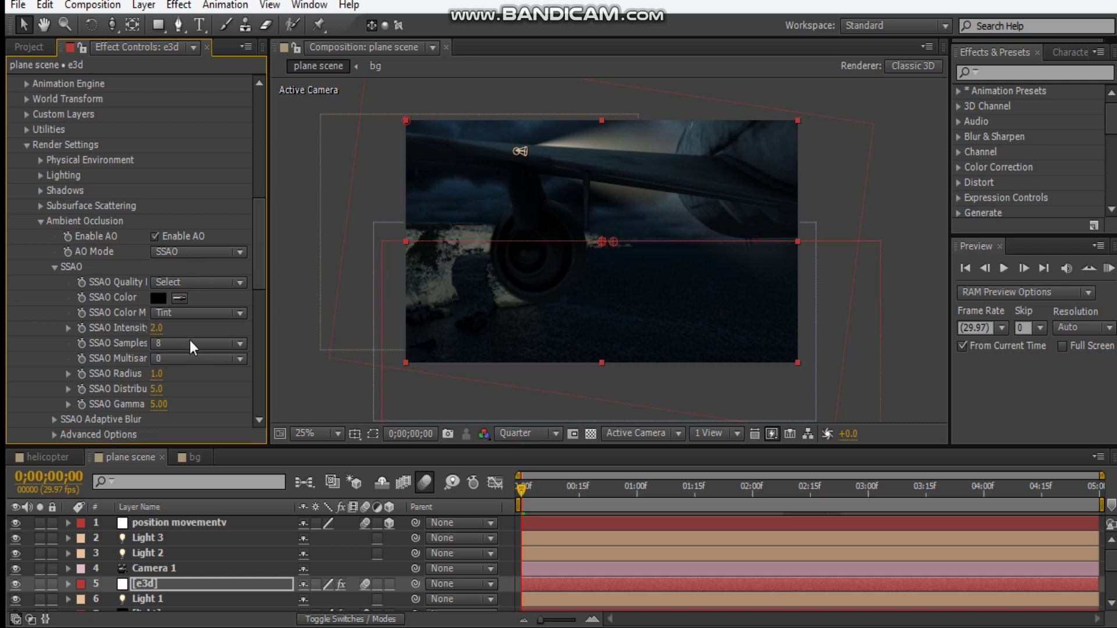
Set the e3d effect's Render Mode to Preview
scroll(190, 345, "down", 10)
left_click(198, 120)
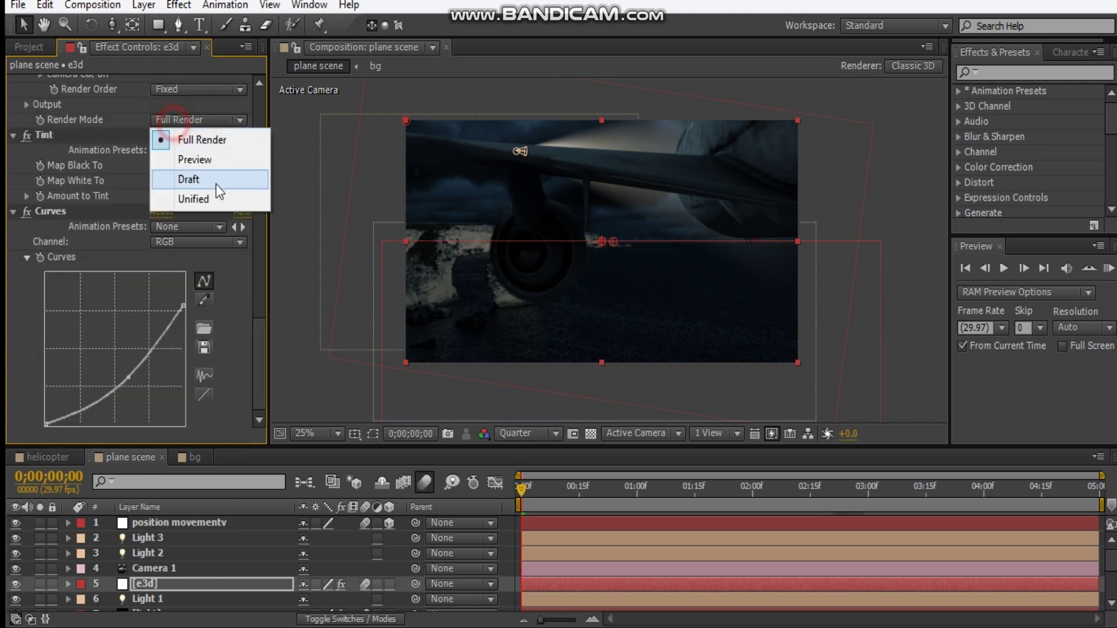
left_click(203, 158)
Switch the e3d layer's AO Mode to Ray-Traced and set the RTAO intensity to 0.7
scroll(192, 178, "up", 5)
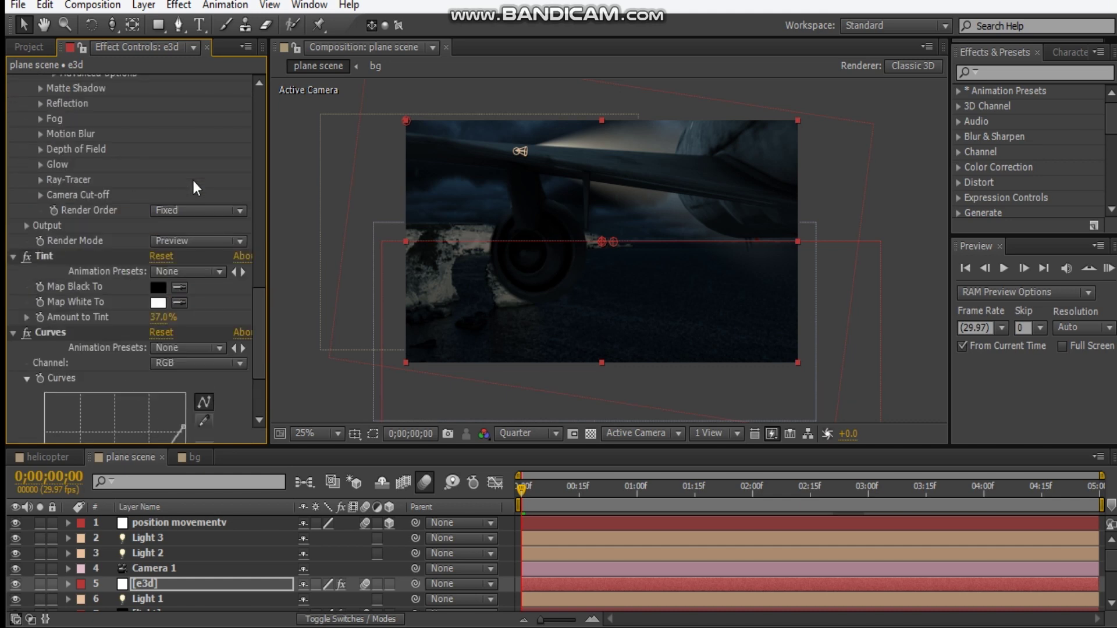
scroll(193, 183, "up", 4)
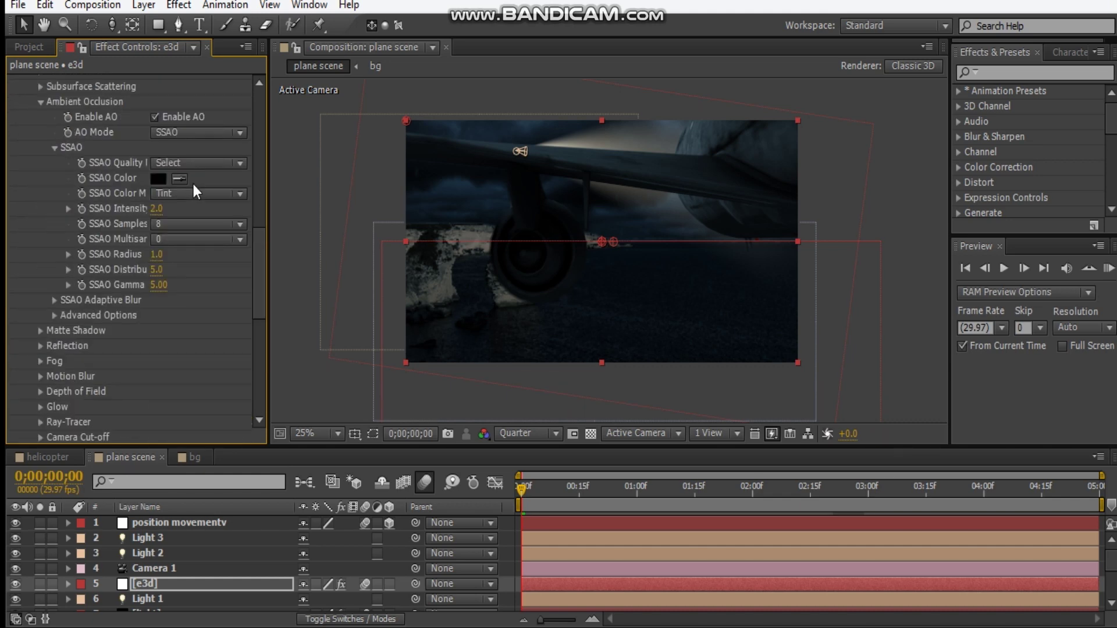
left_click(192, 132)
left_click(213, 169)
left_click(156, 193)
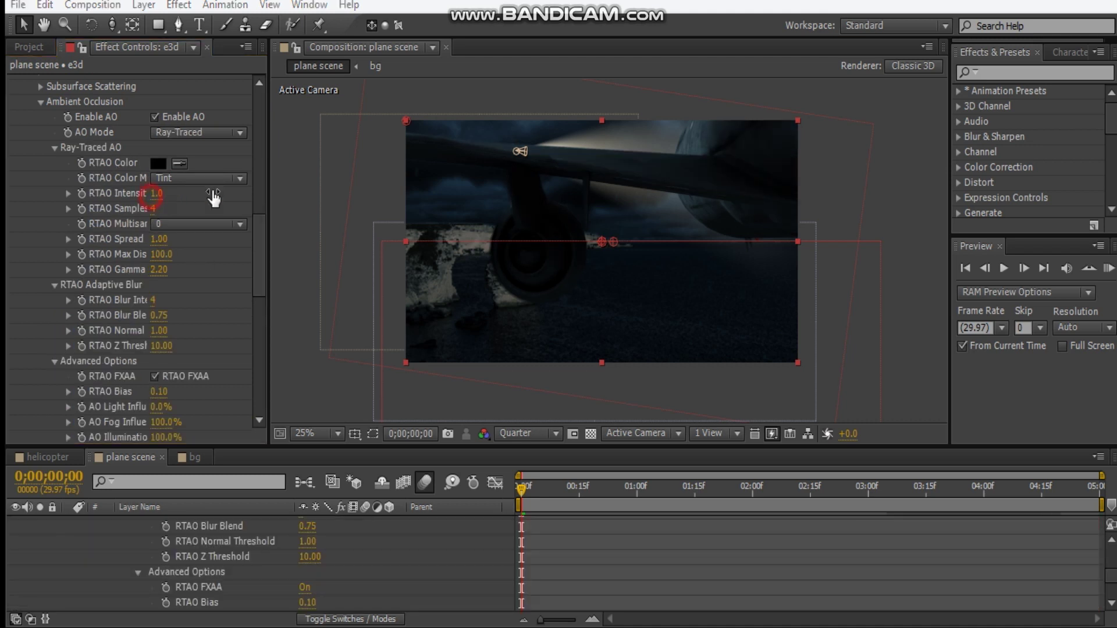
type("0.7")
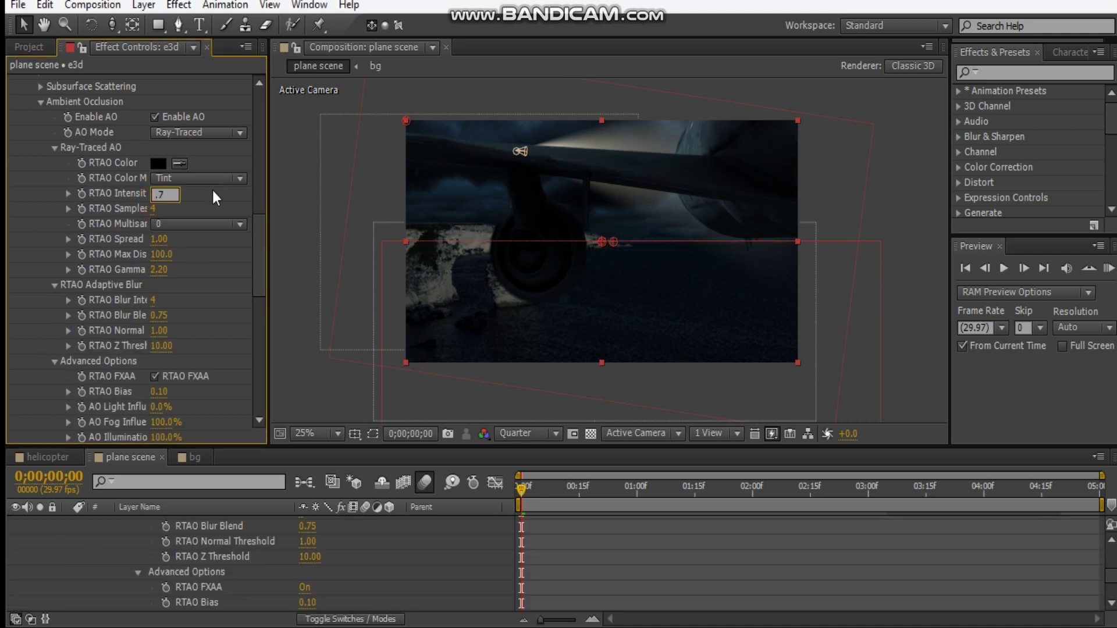
key("Return")
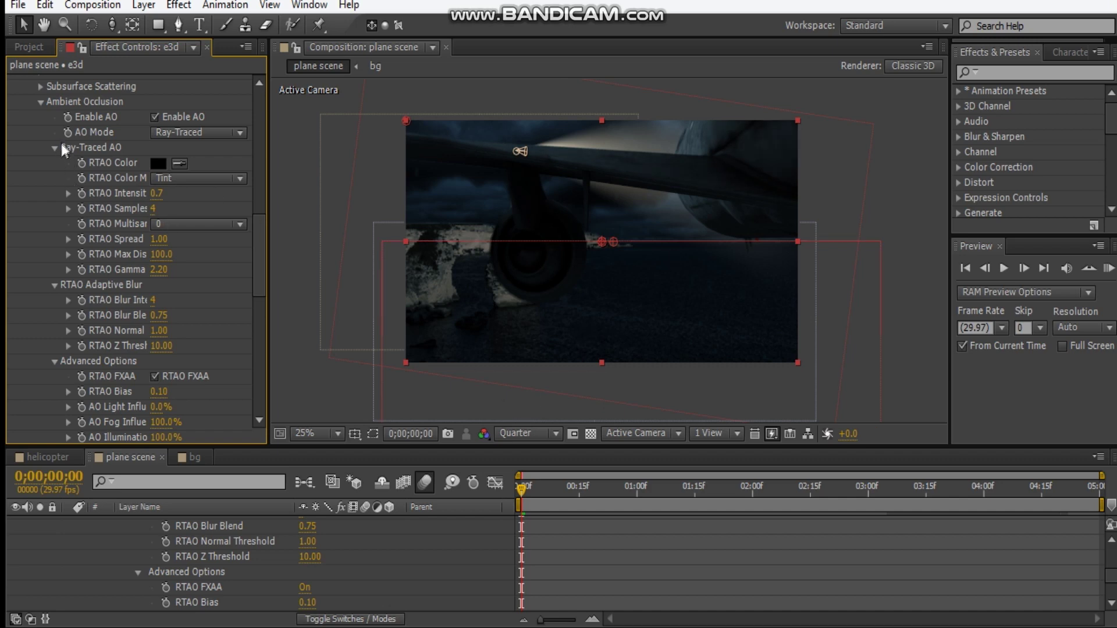
Raise Specular to 1.34 and Reflectivity to 1.12 in the e3d effect's Multi-Pass Mixer
scroll(61, 145, "up", 5)
left_click(26, 265)
left_click(26, 280)
scroll(145, 290, "down", 2)
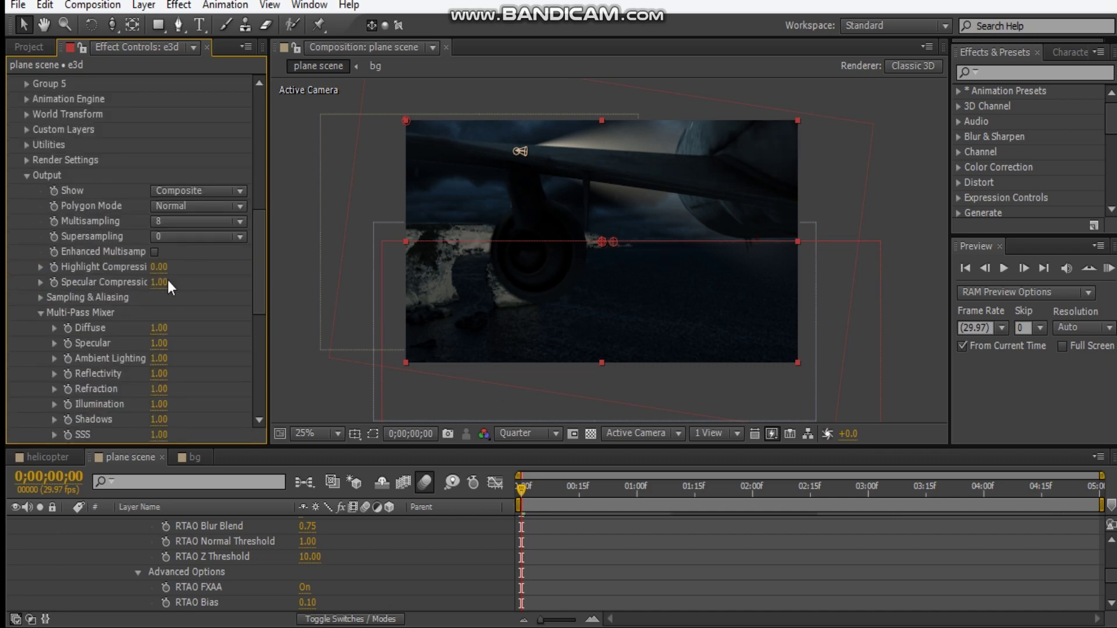
left_click_drag(160, 343, 197, 344)
scroll(183, 342, "down", 1)
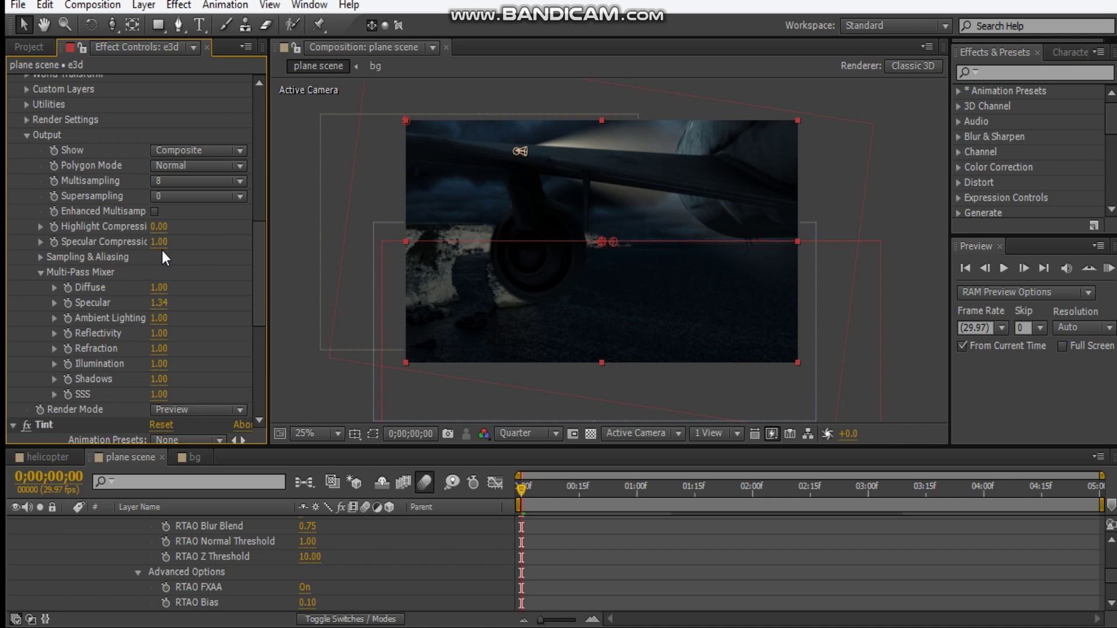
left_click_drag(159, 334, 180, 335)
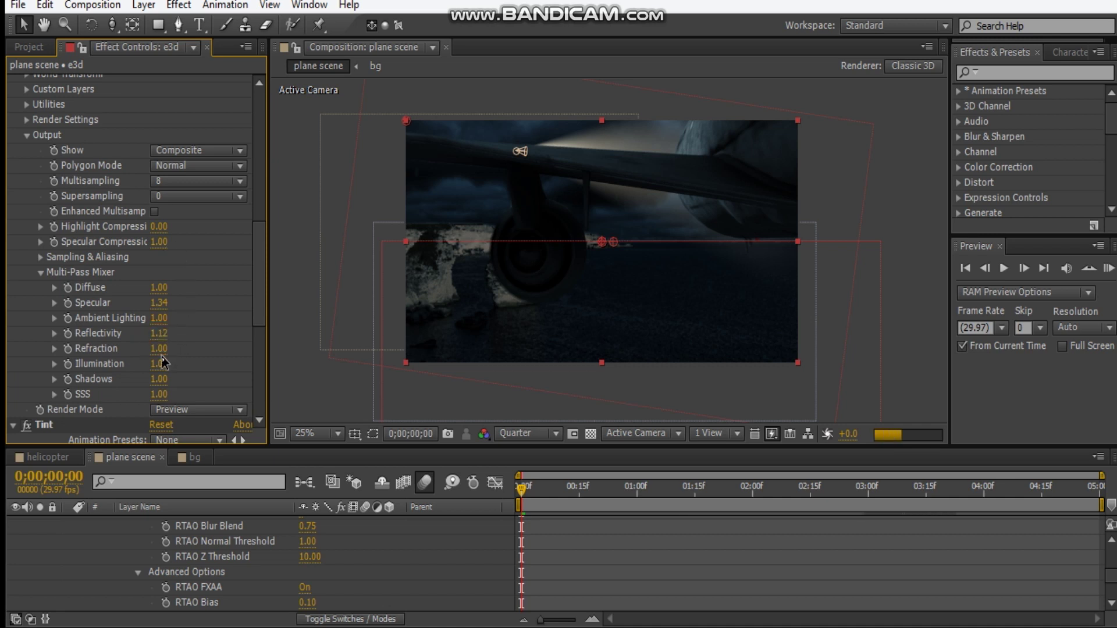
Move the position movementv null closer to the camera at the first frame, setting its Z position to -4172
left_click_drag(667, 257, 636, 272)
scroll(245, 563, "up", 10)
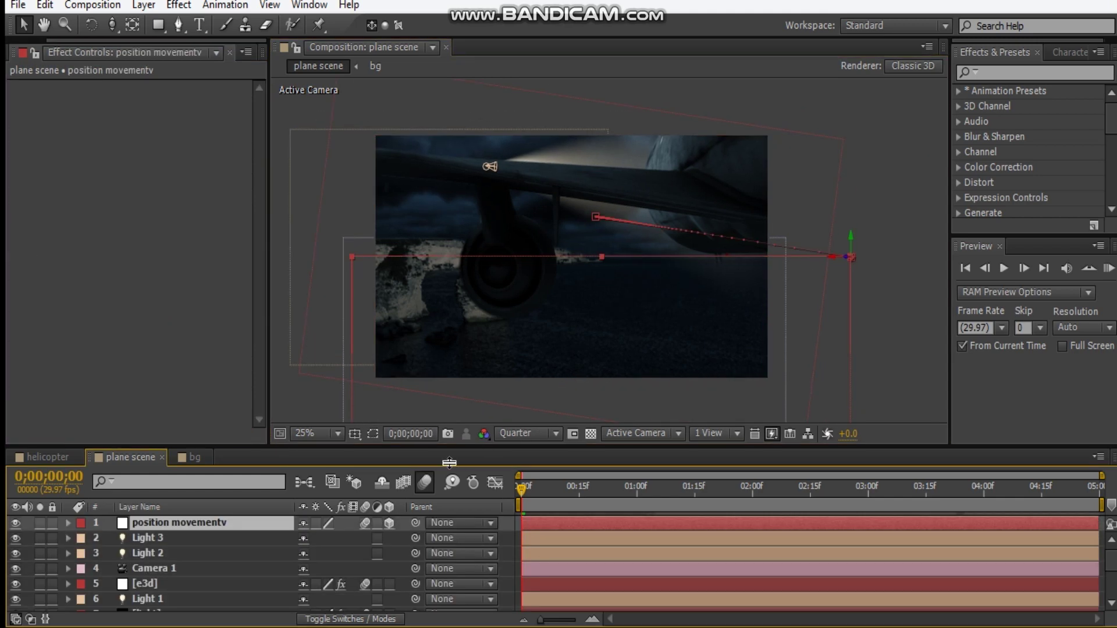
left_click(544, 490)
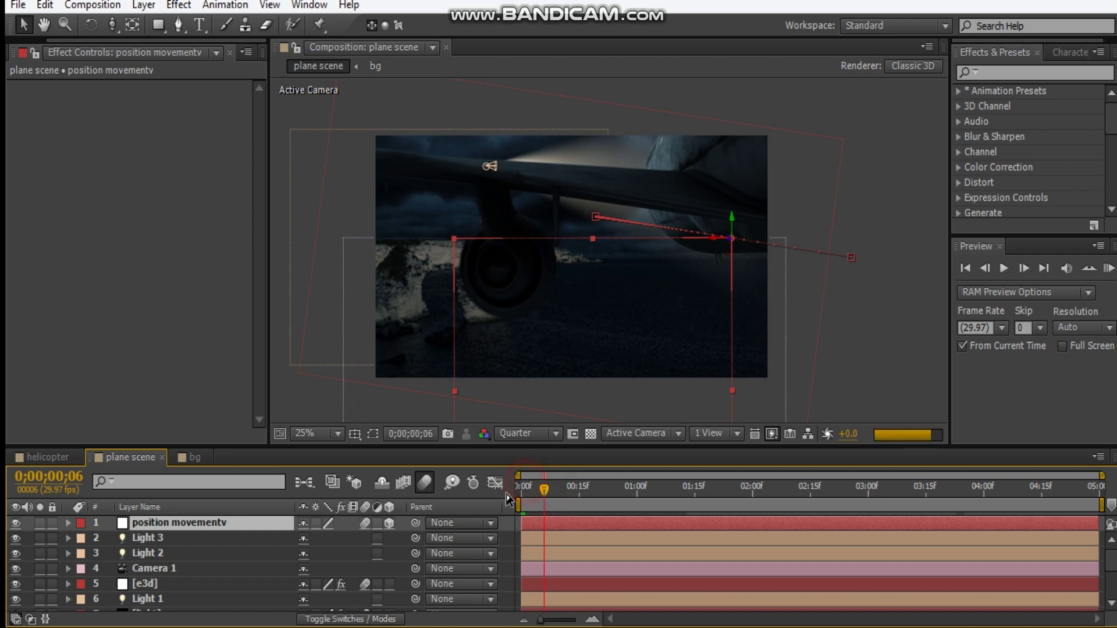
left_click(522, 491)
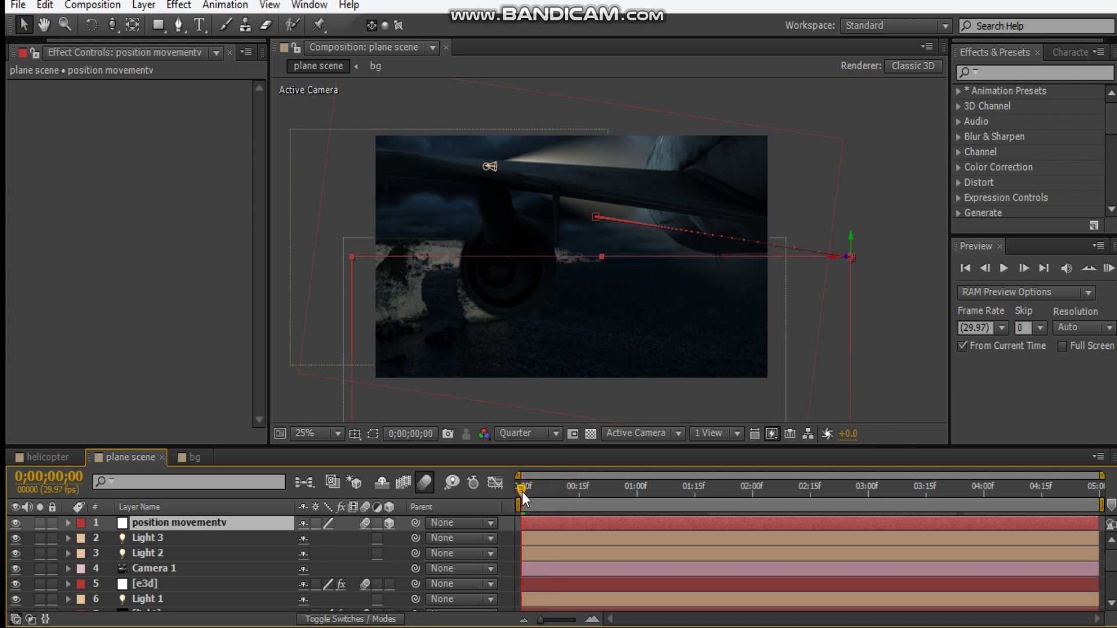
key("u")
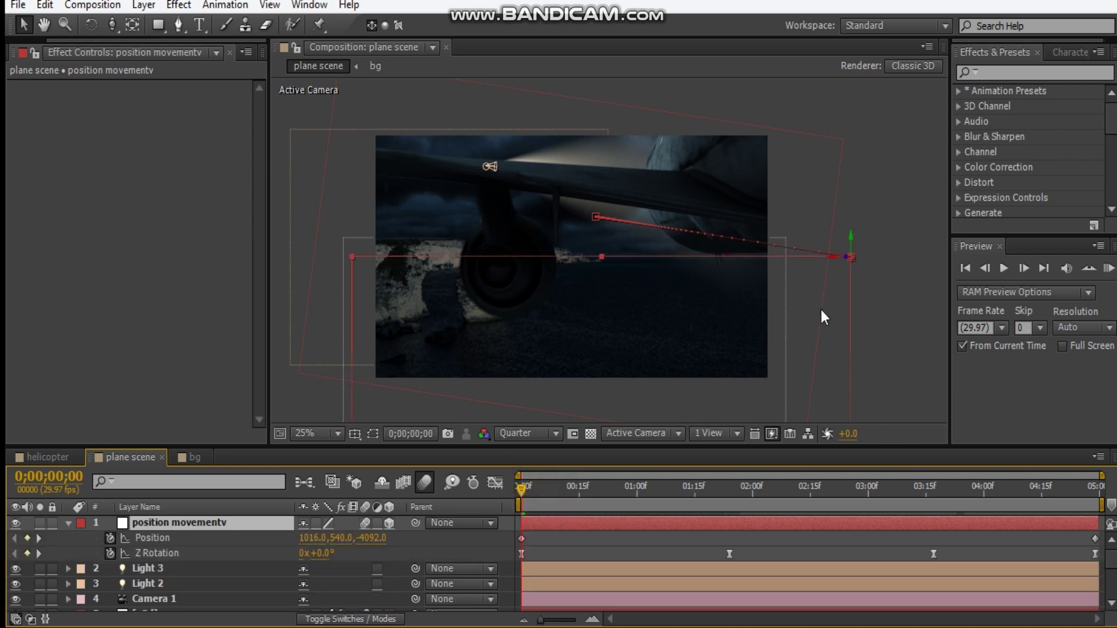
left_click_drag(843, 257, 860, 267)
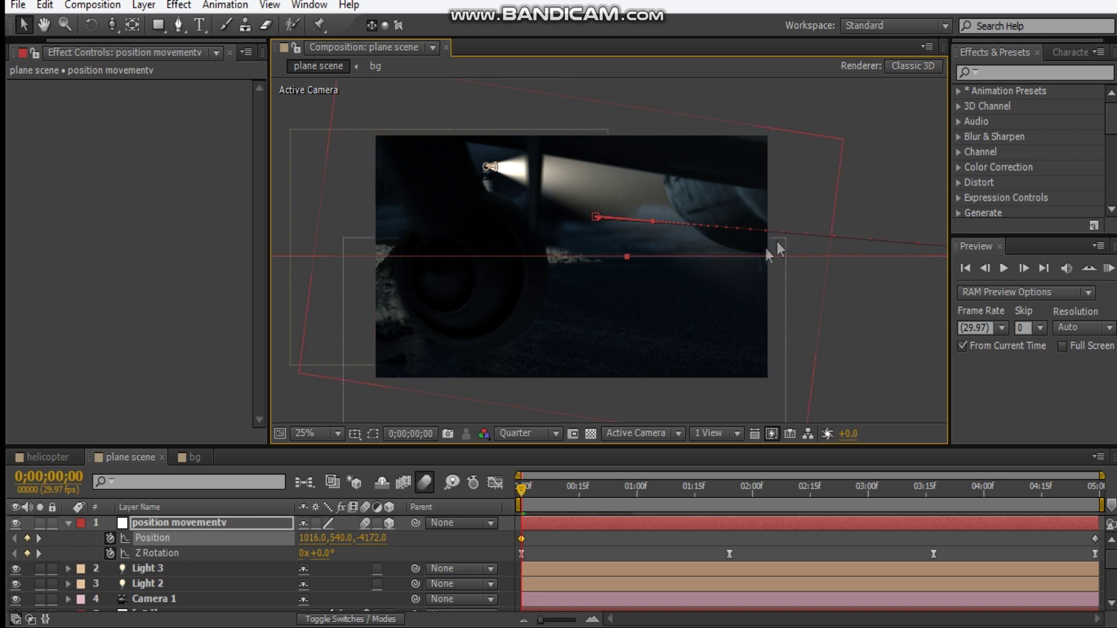
left_click(886, 187)
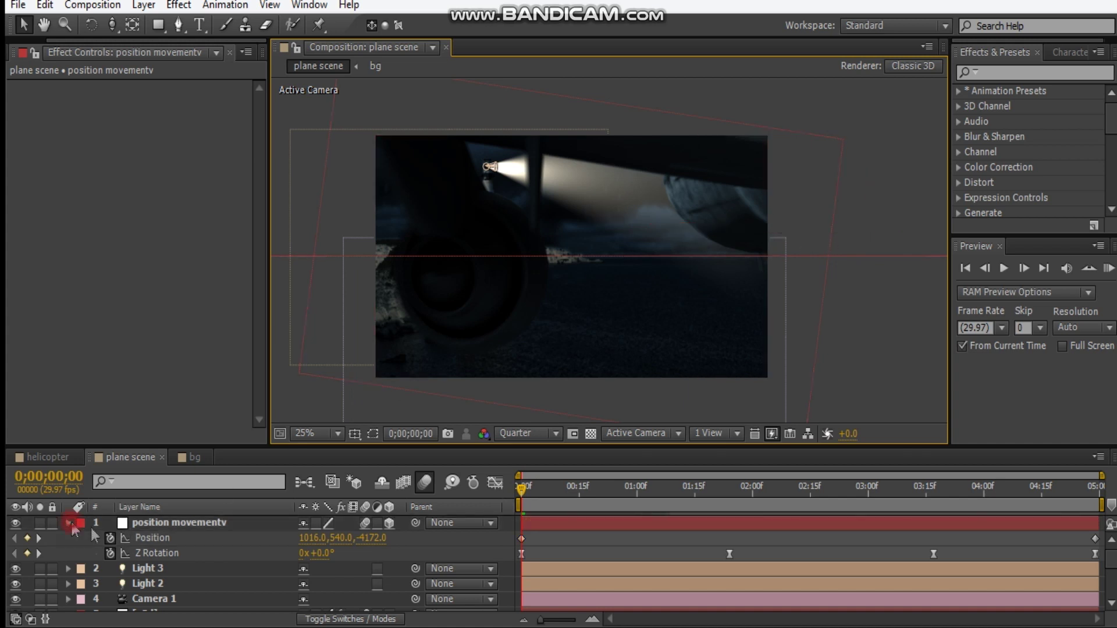
left_click(69, 522)
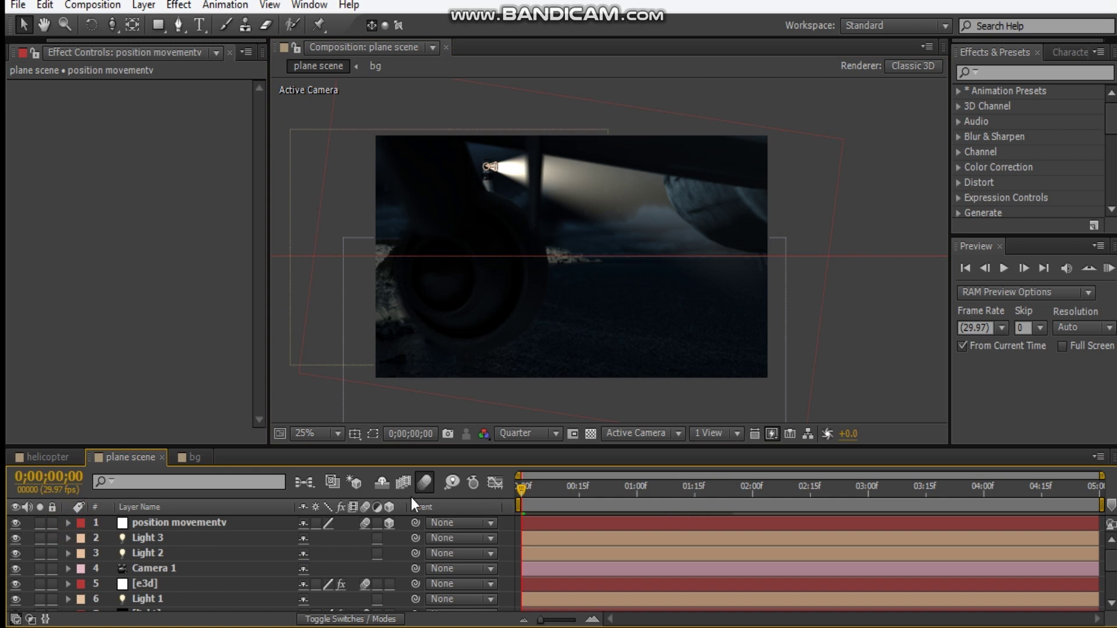
Change the position movementv layer's label color to yellow
left_click(99, 526)
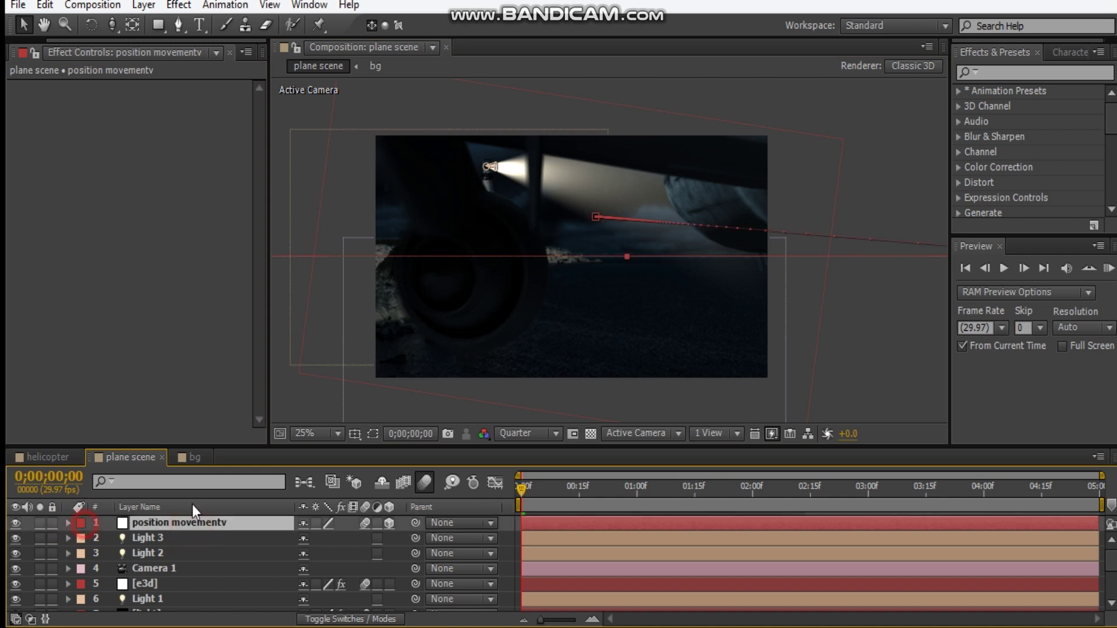
left_click(80, 522)
left_click(133, 243)
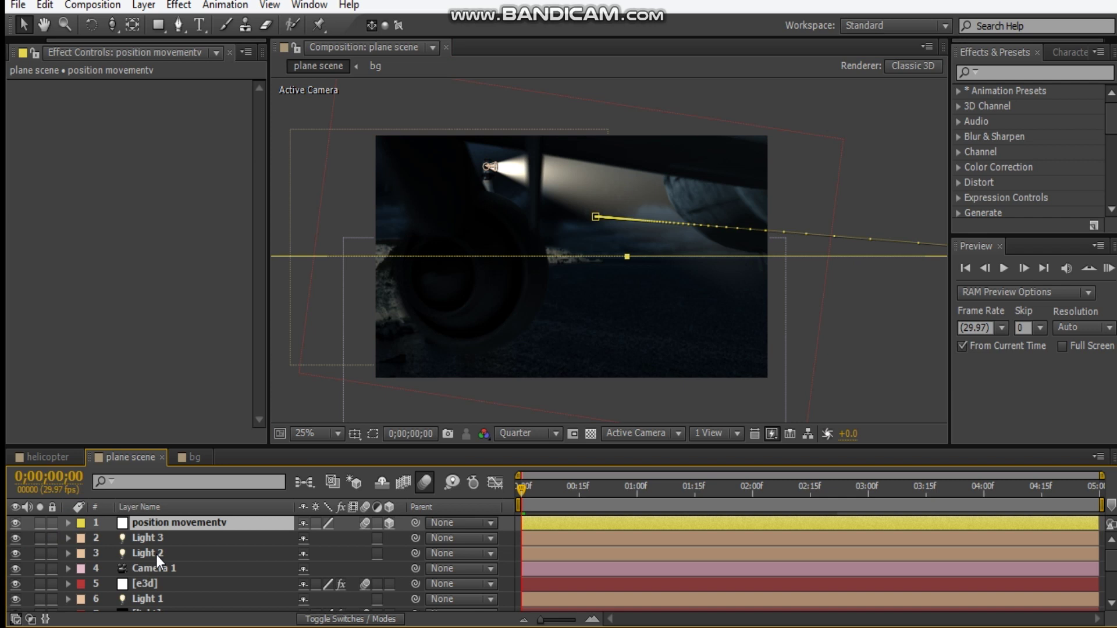
Change the rain layer's label color to dark green and the light layer's label color to blue
scroll(156, 554, "down", 1)
left_click(135, 570)
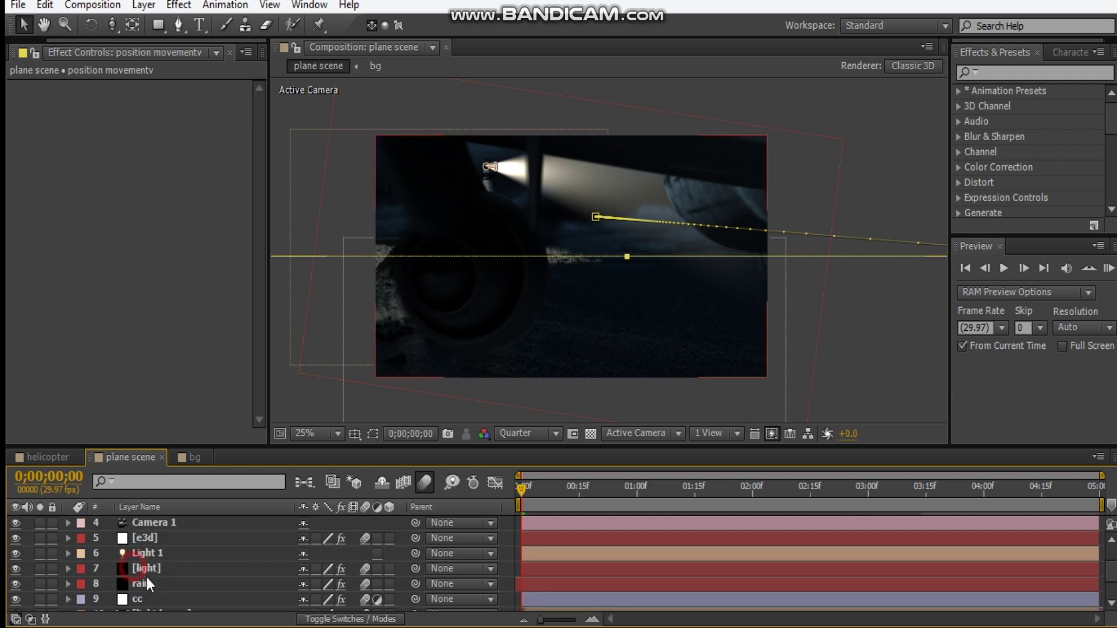
left_click(81, 584)
left_click(125, 580)
left_click(145, 569)
left_click(81, 569)
left_click(113, 406)
scroll(190, 570, "up", 1)
scroll(193, 572, "down", 2)
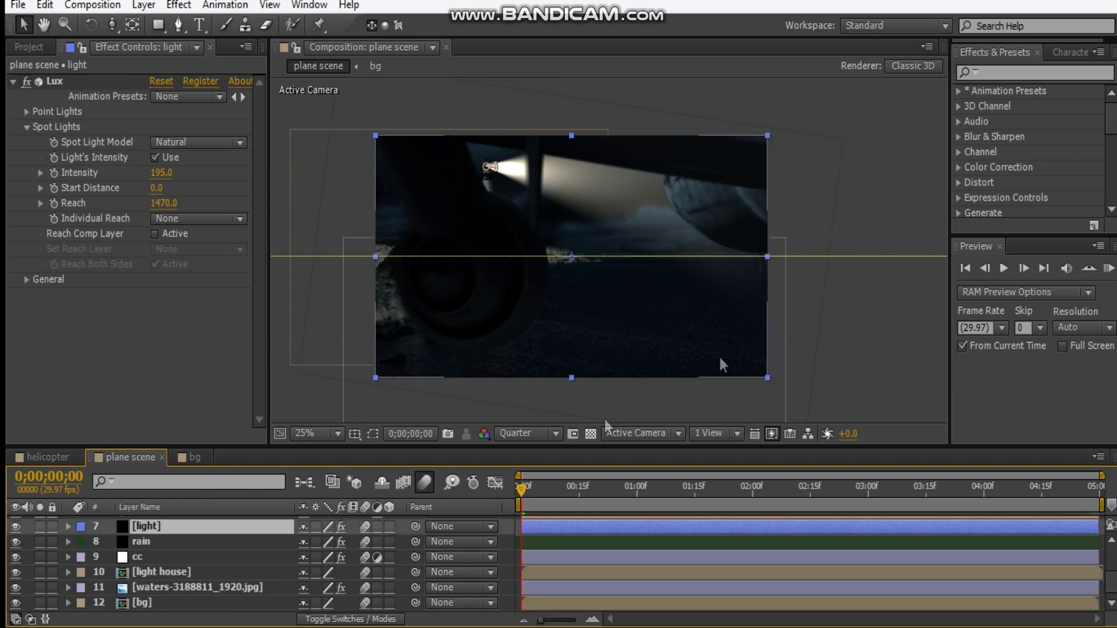
left_click(685, 369)
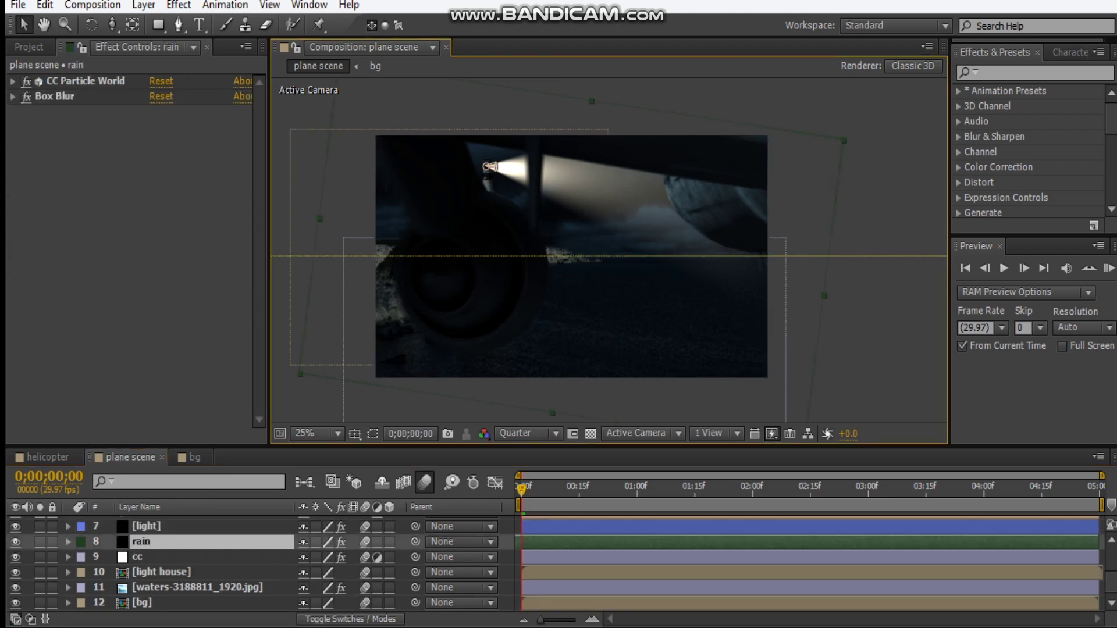
scroll(178, 571, "up", 2)
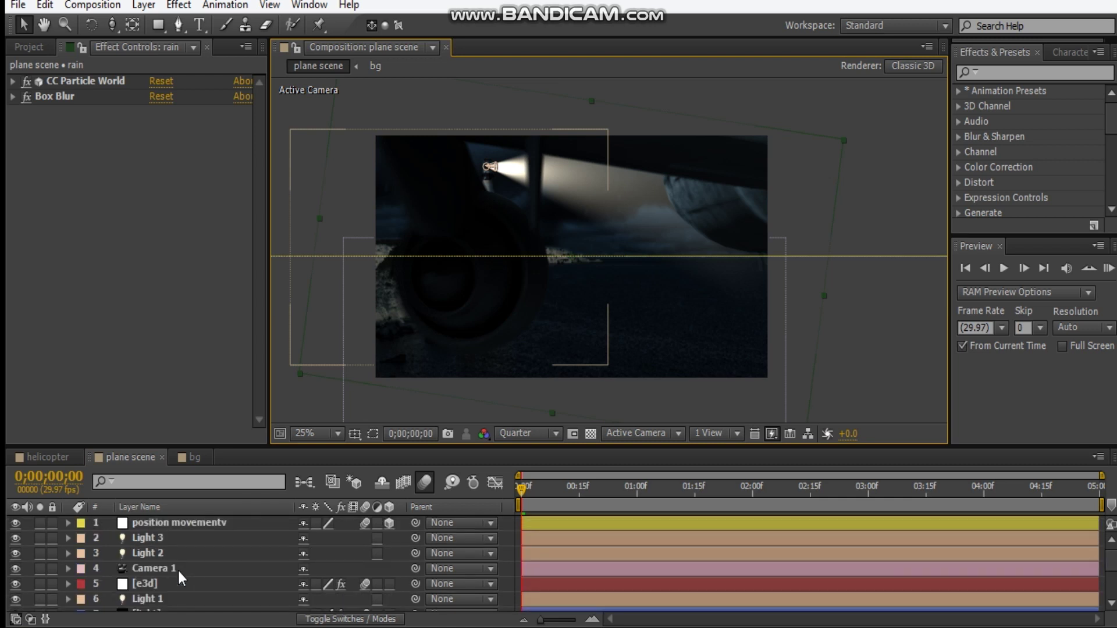